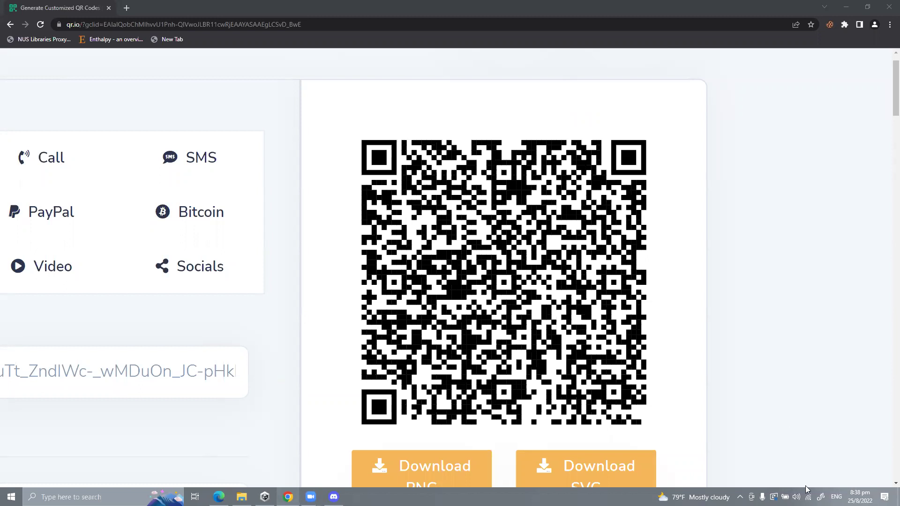
Step: Raise the speaker volume to 100
left_click(796, 496)
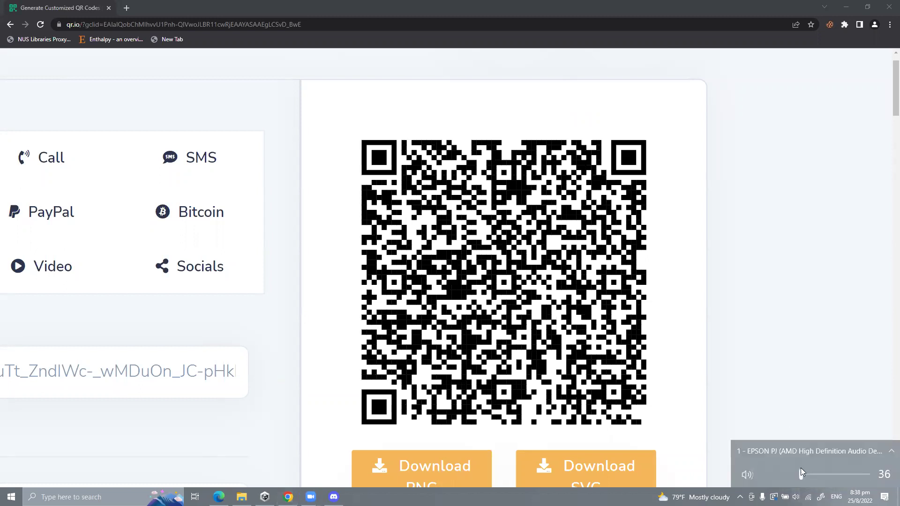
left_click_drag(858, 471, 869, 471)
left_click(873, 96)
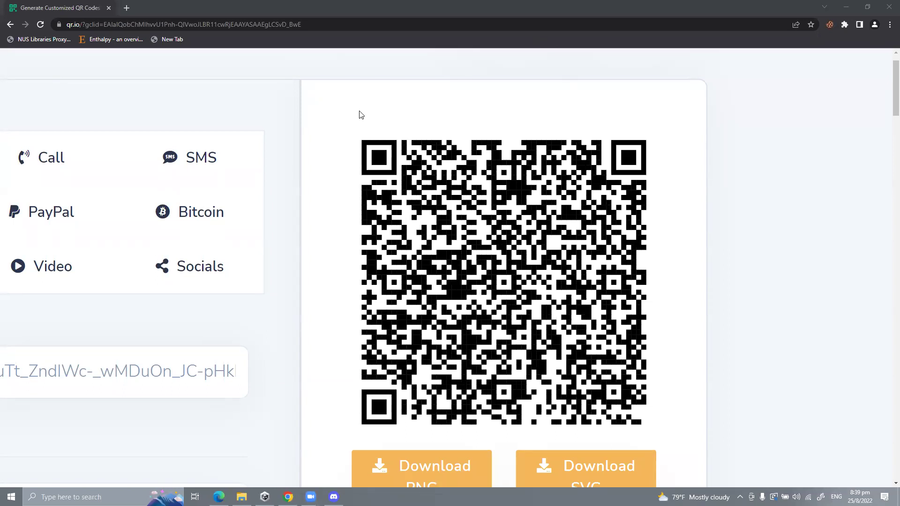
Step: Select and copy the full Google Slides link from QR.io's URL field, then go to Discord
left_click(417, 190)
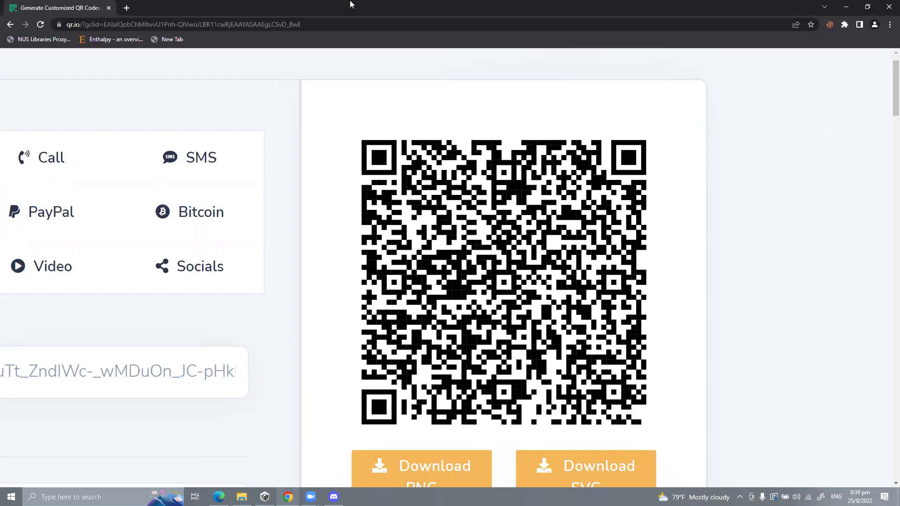
double_click(163, 389)
left_click(163, 389)
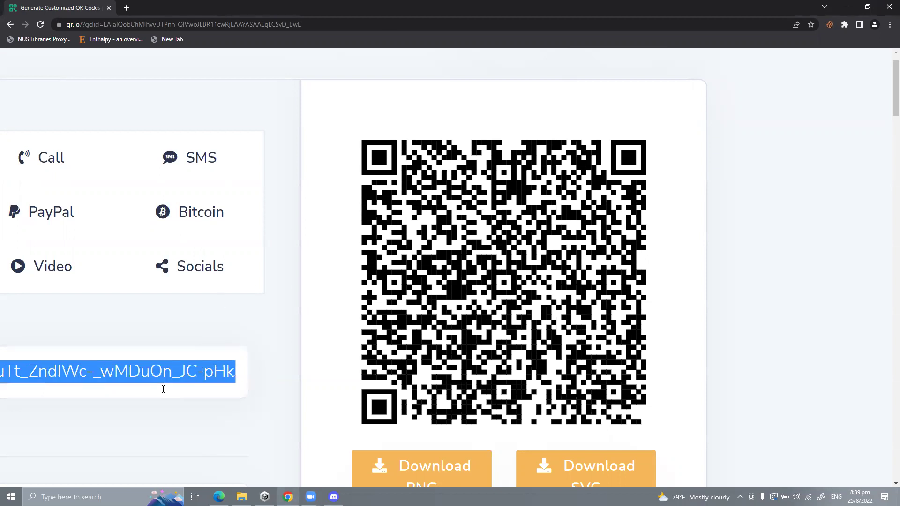
scroll(163, 385, "left", 8)
scroll(199, 375, "left", 2)
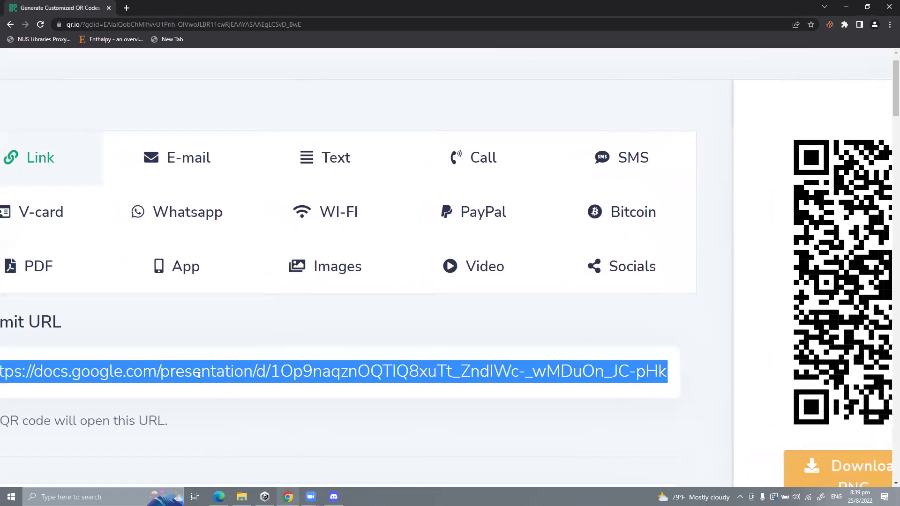
left_click(334, 496)
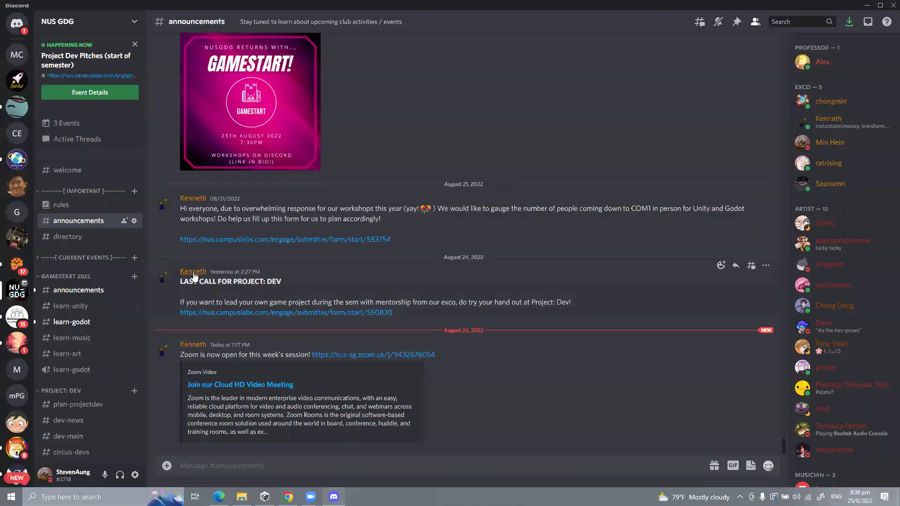
Step: Post the copied Google Slides workshop link in the #learn-unity channel
scroll(80, 353, "down", 2)
scroll(82, 342, "down", 10)
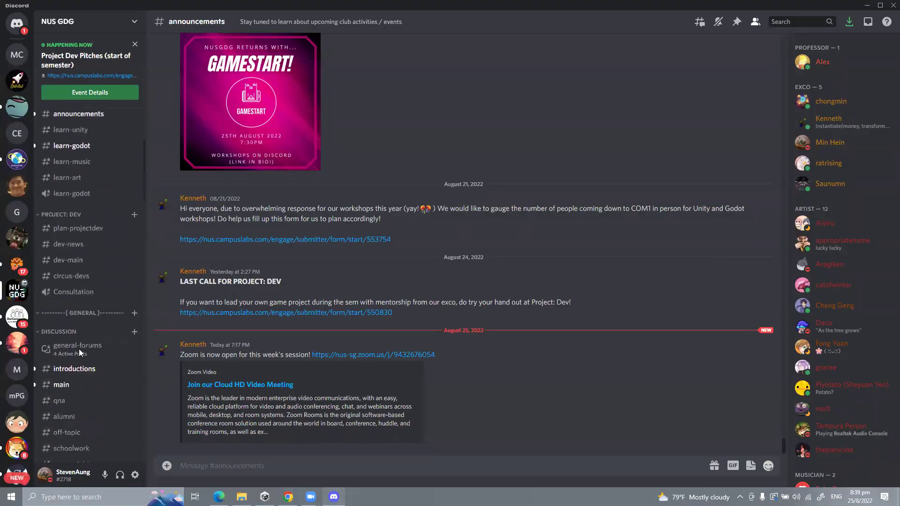
scroll(90, 317, "up", 15)
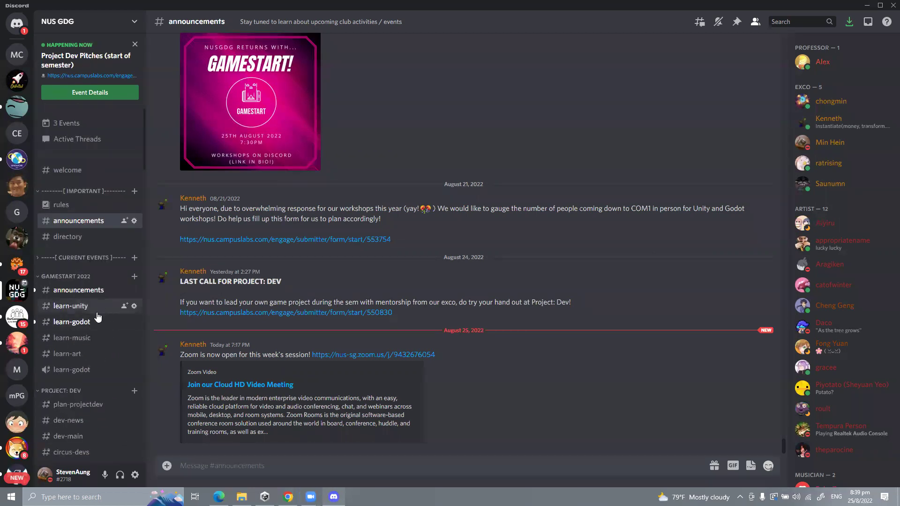
left_click(71, 306)
key("Return")
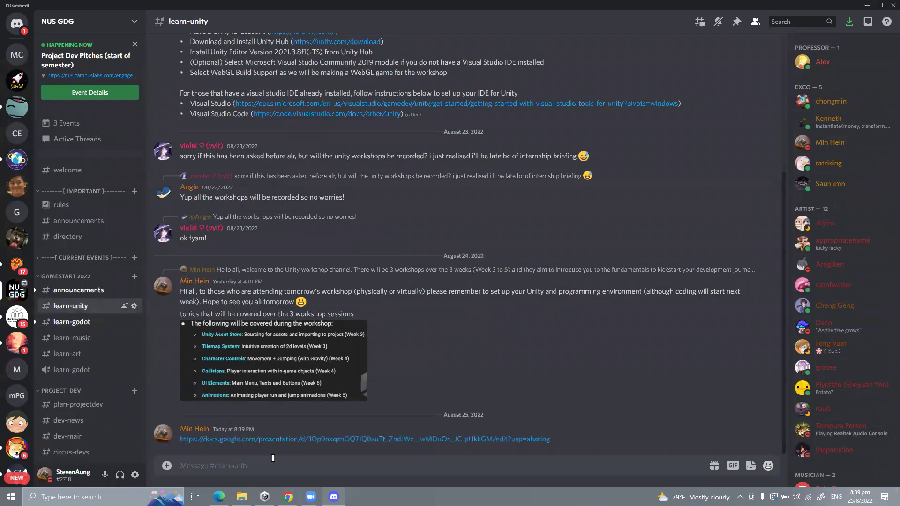
Step: Bring the 'NUSGDG Gamestart 2022: Unity Workshop Pt 1' slide deck in front of Discord
key("alt+Tab")
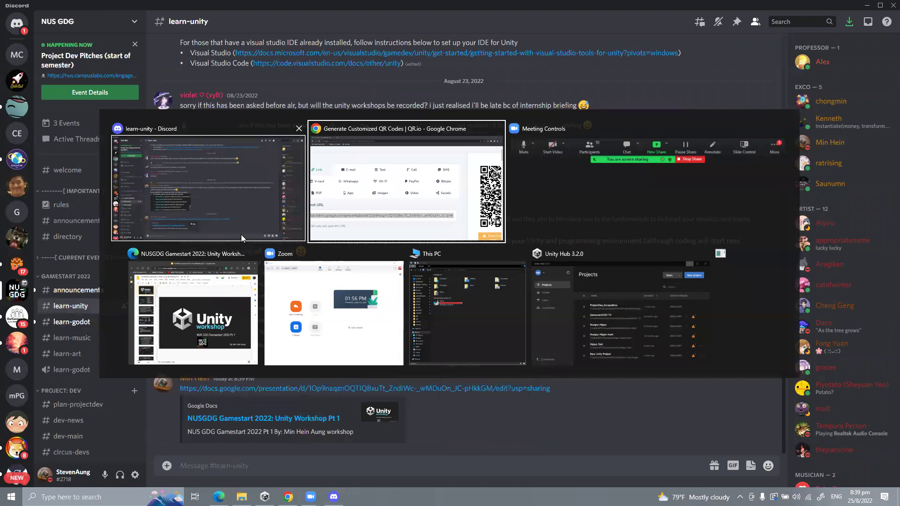
left_click(203, 296)
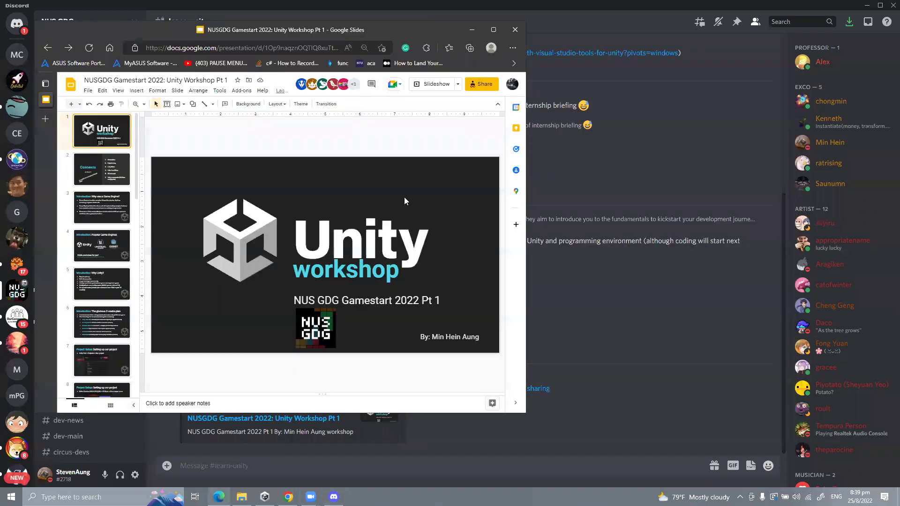
key("alt+Tab")
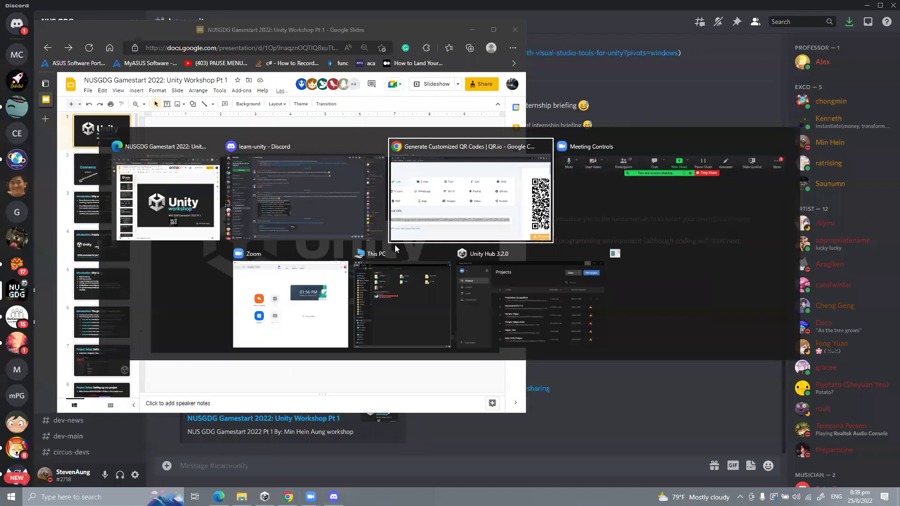
scroll(682, 225, "right", 8)
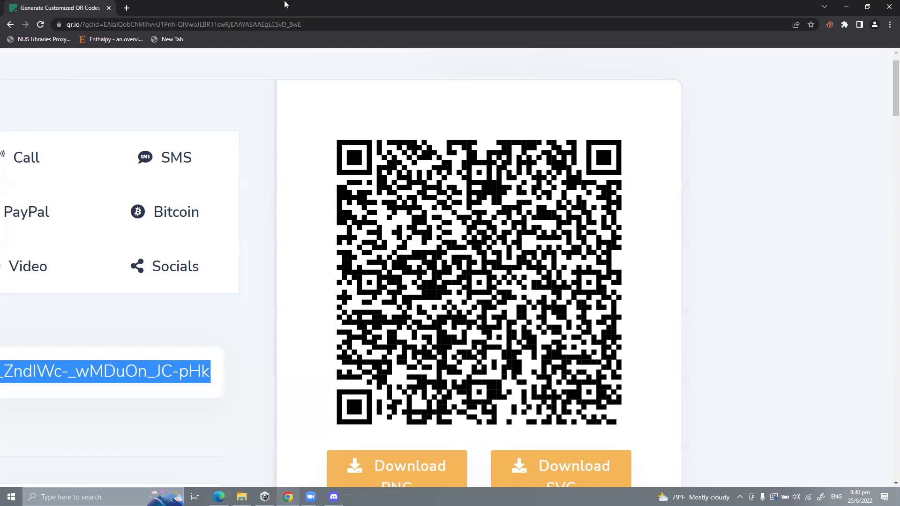
left_click(333, 496)
scroll(355, 341, "up", 5)
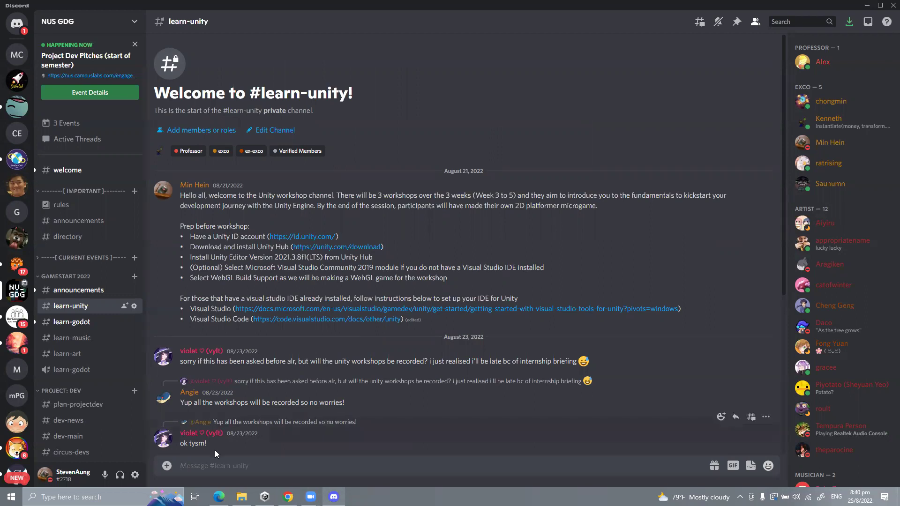
left_click(218, 497)
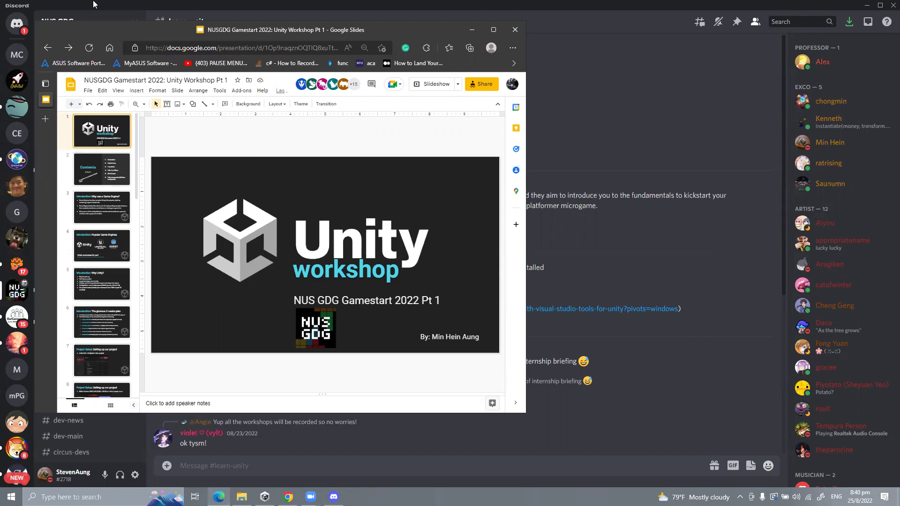
Step: Maximize the slides window and advance to slide 2, 'Contents of Part 1'
left_click_drag(146, 33, 147, 29)
double_click(147, 28)
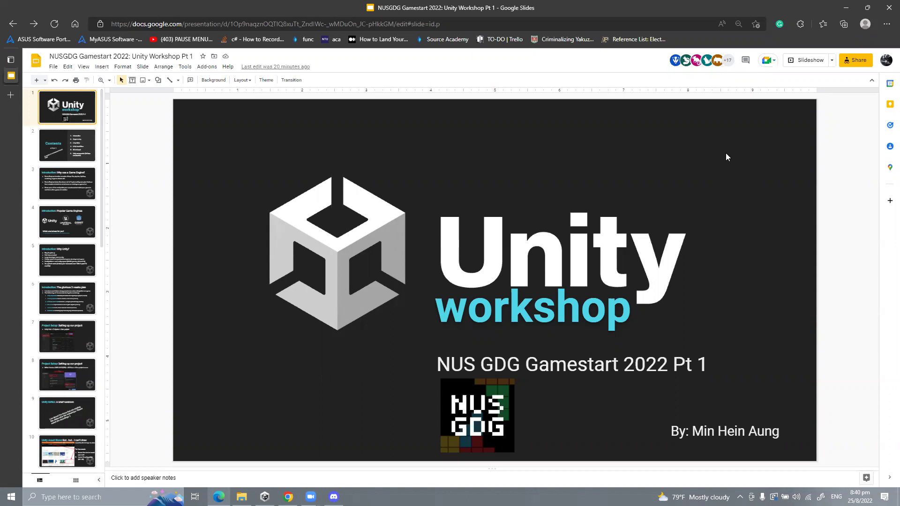
key("Down")
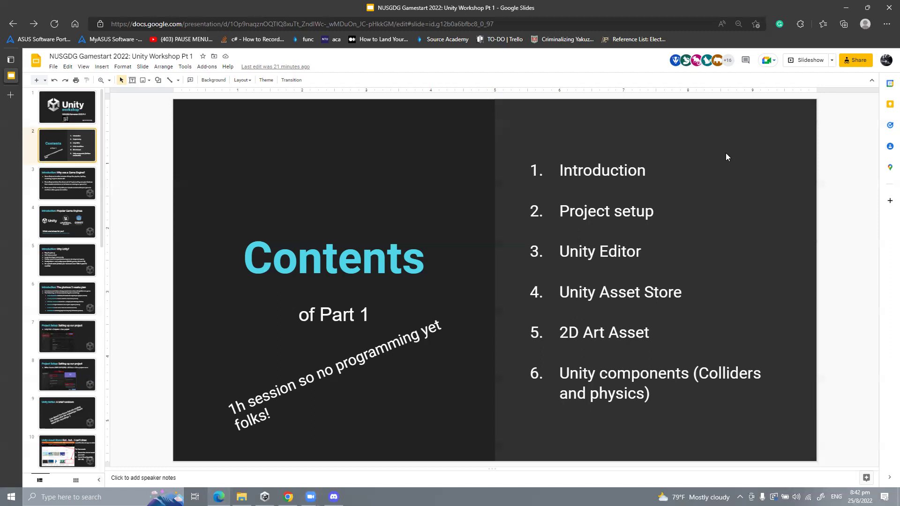
Step: Advance past the Introduction slide to slide 4, 'Introduction: Popular Game Engines'
key("Down")
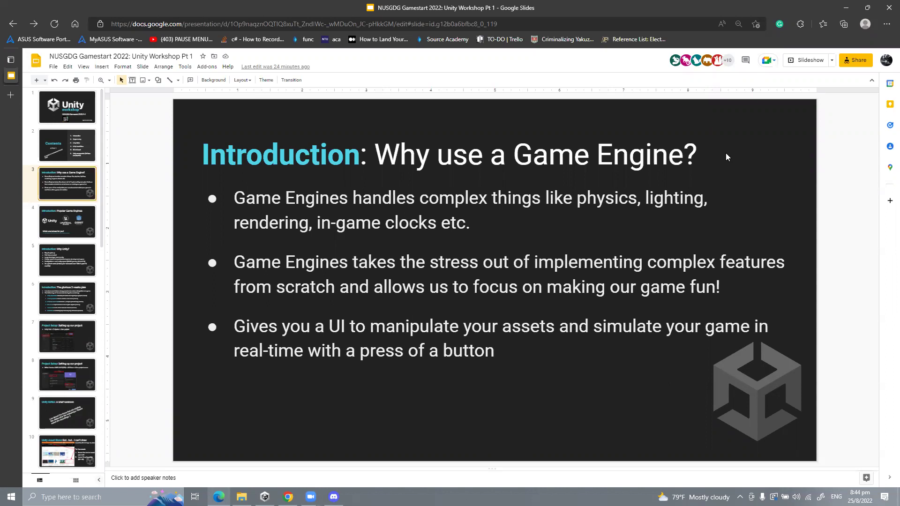
key("Down")
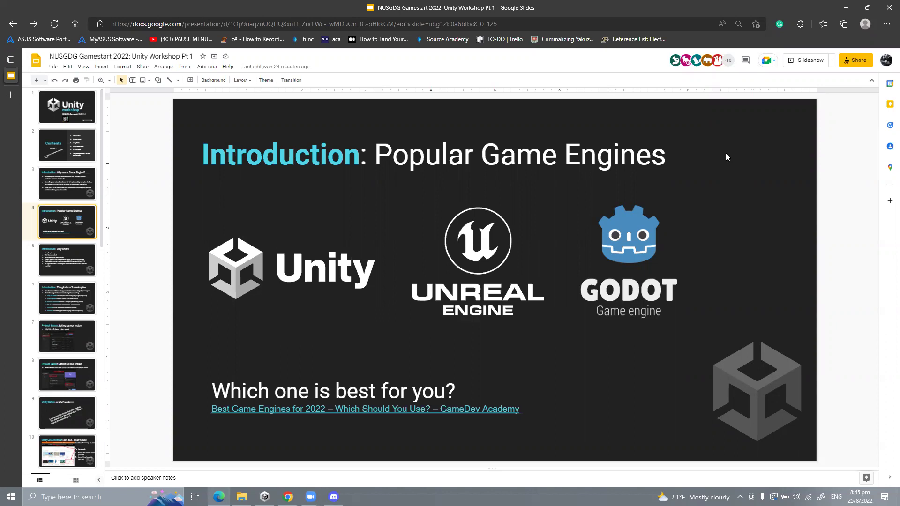
Step: Advance to slide 5, 'Introduction: Why Unity?'
key("Down")
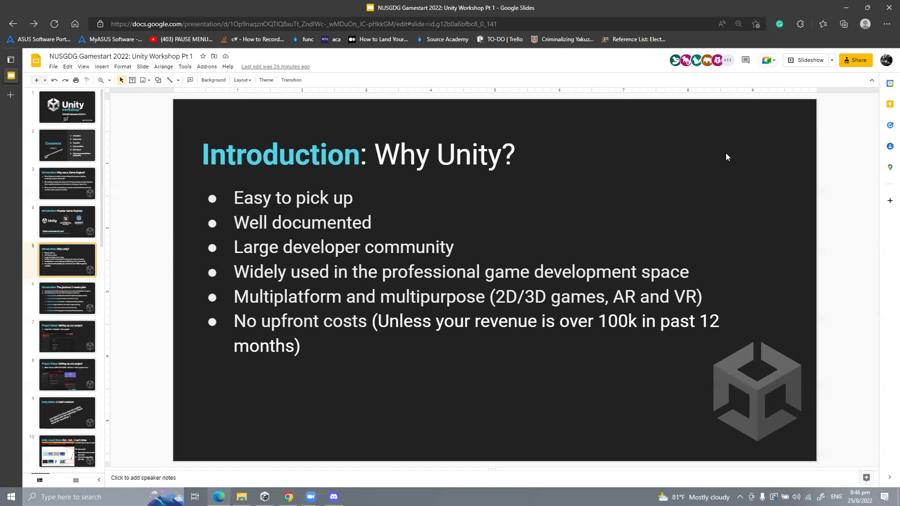
Step: Advance past the three-week plan slide to slide 7, 'Project Setup: Setting up our project'
key("Down")
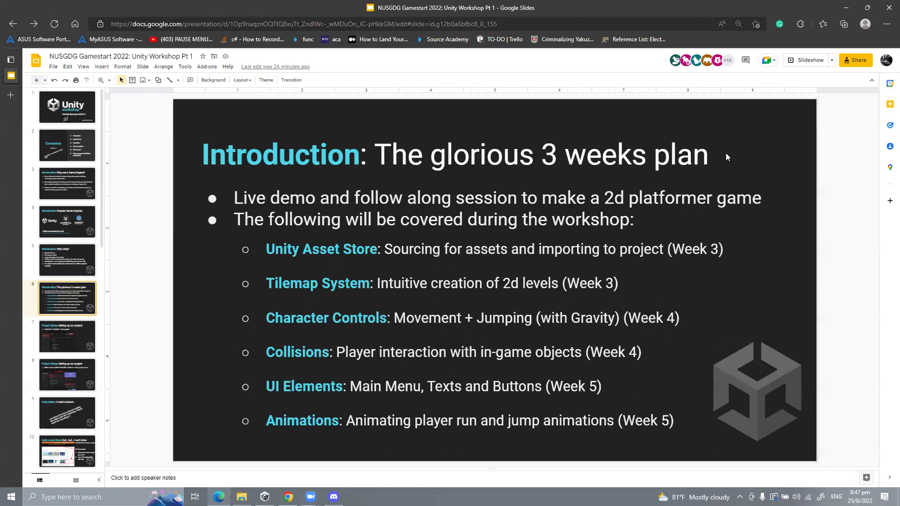
key("Down")
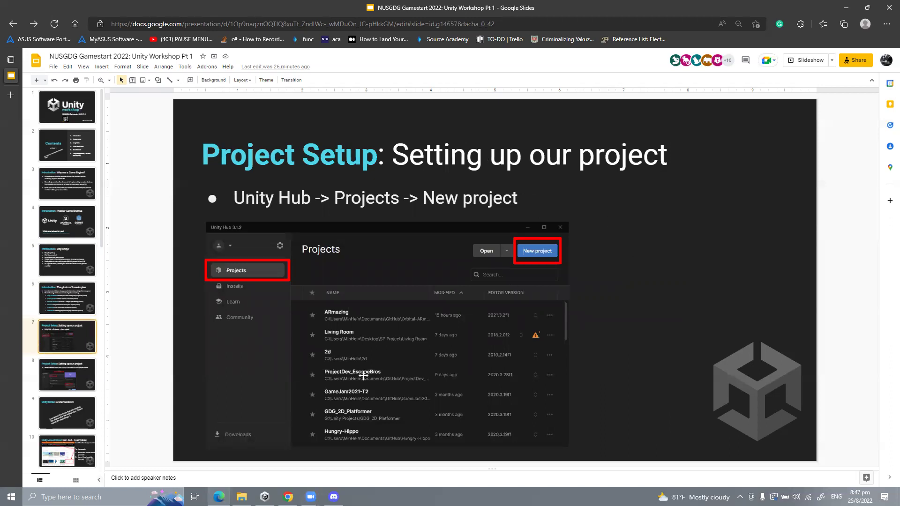
Step: Start a new project in Unity Hub, keeping editor version 2021.3.8f1
left_click(265, 496)
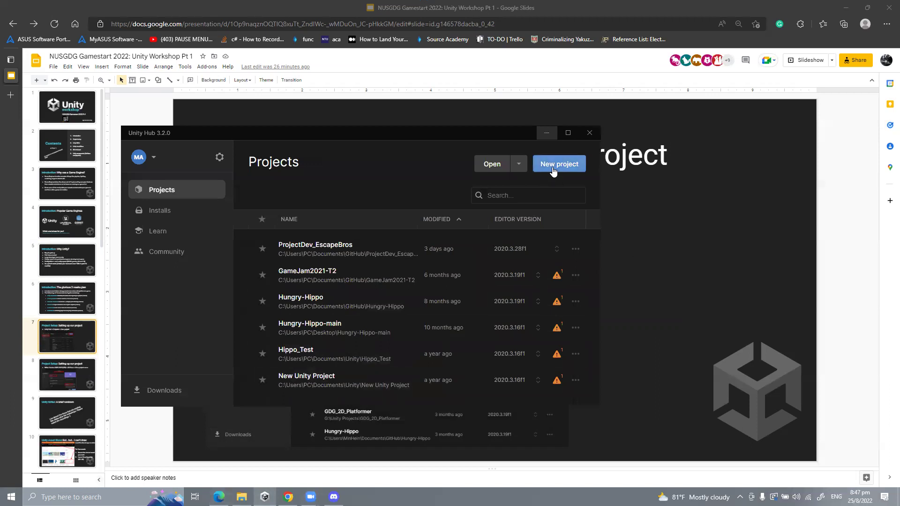
left_click(553, 169)
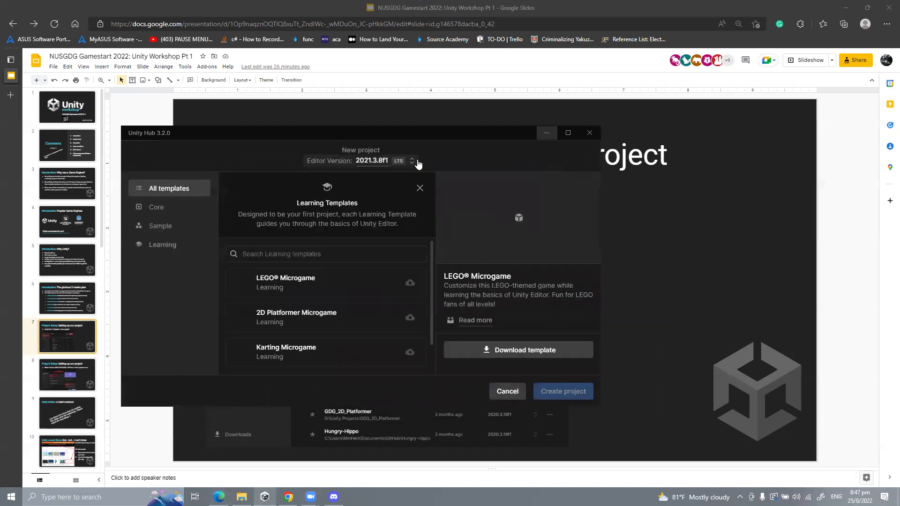
left_click(385, 167)
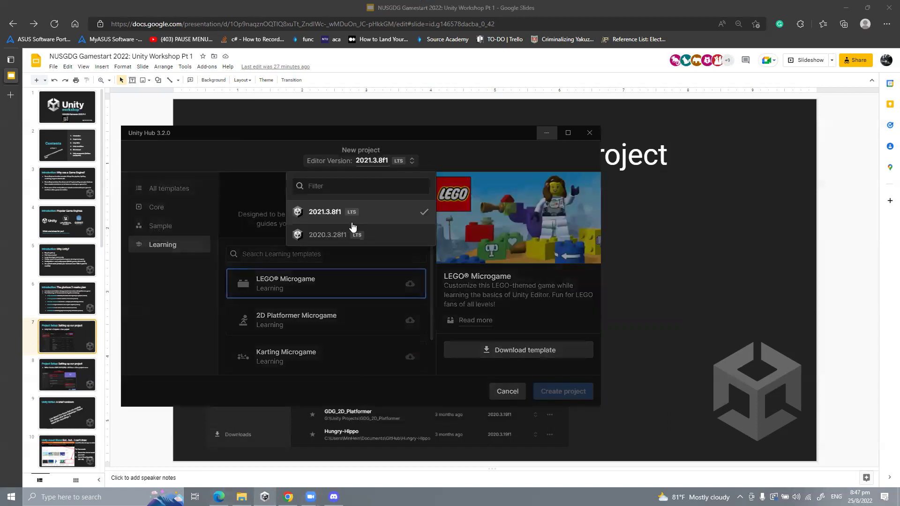
left_click(384, 162)
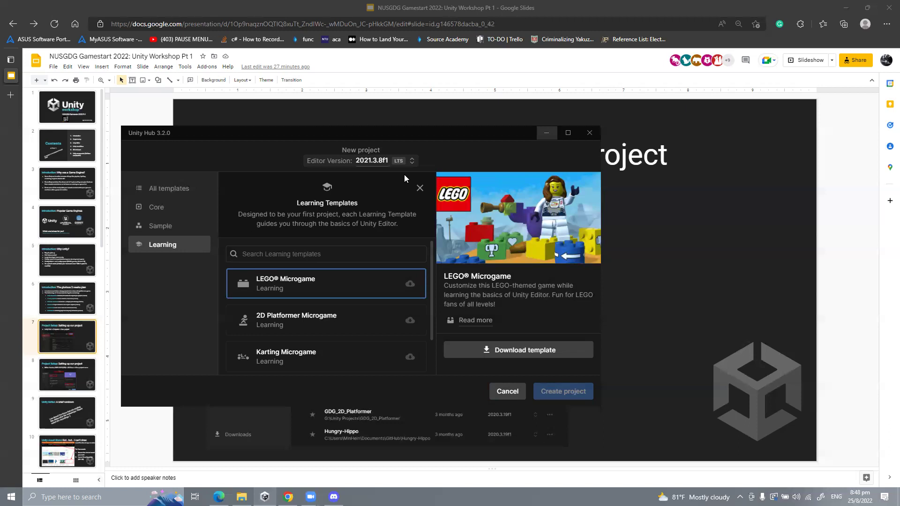
Step: Close the Learning Templates panel and reconfirm 2021.3.8f1 so all templates are listed
left_click(419, 188)
left_click(394, 161)
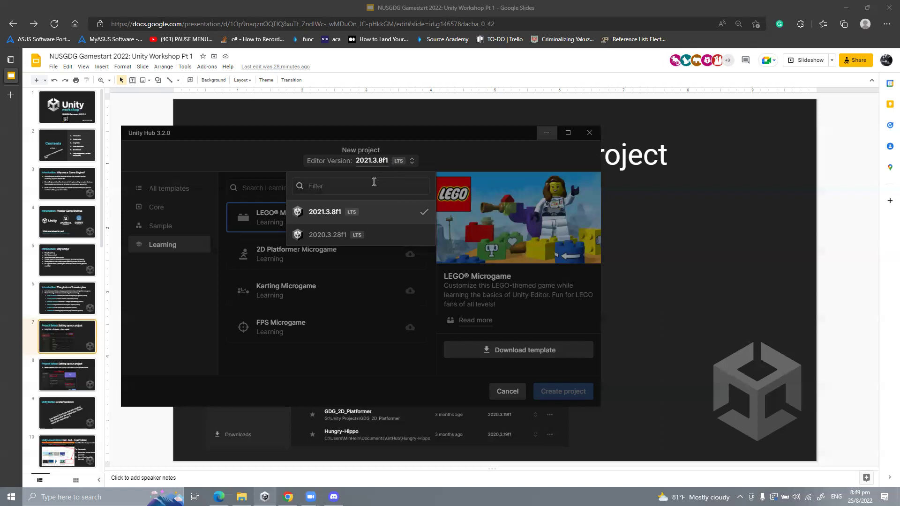
left_click(358, 211)
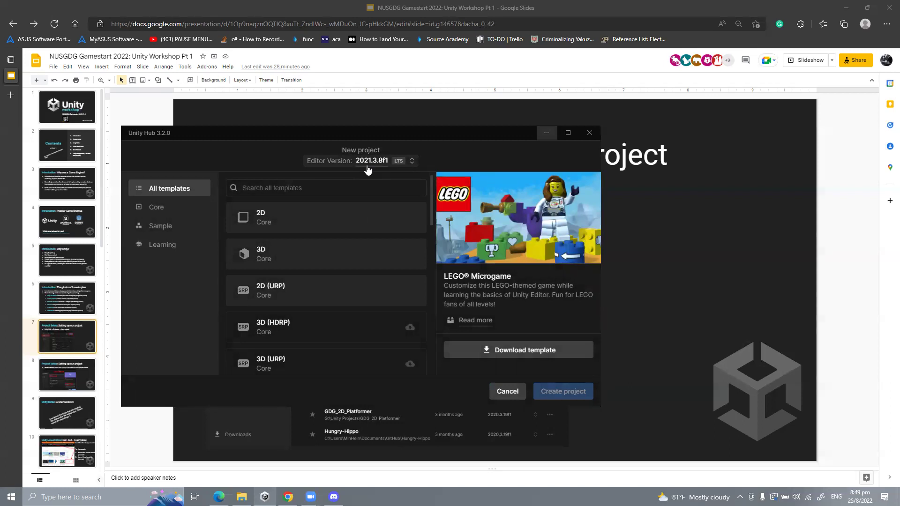
Step: Clear the default project name and choose the 2D (URP) template
left_click(275, 233)
scroll(470, 291, "down", 1)
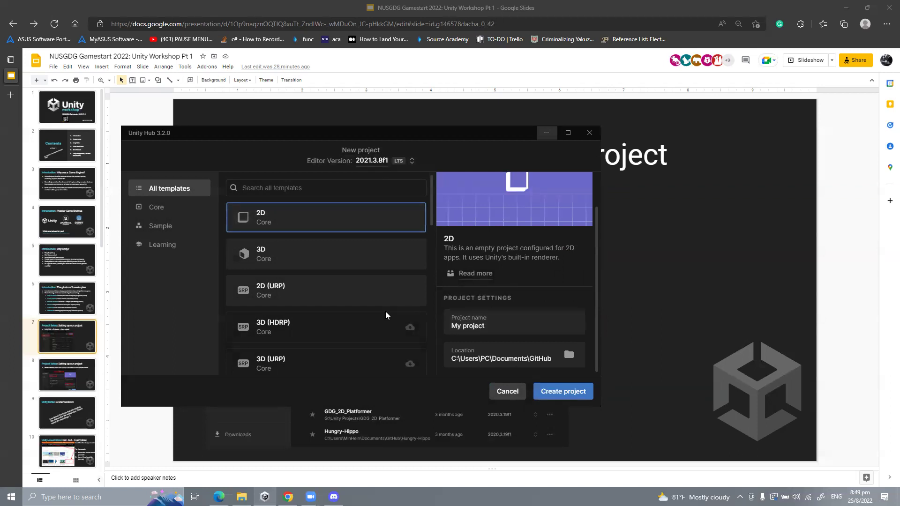
triple_click(485, 326)
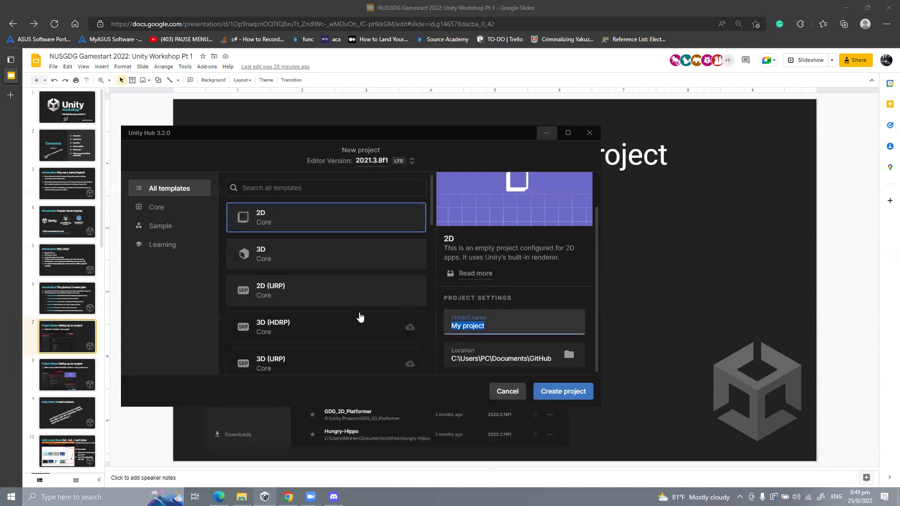
key("BackSpace")
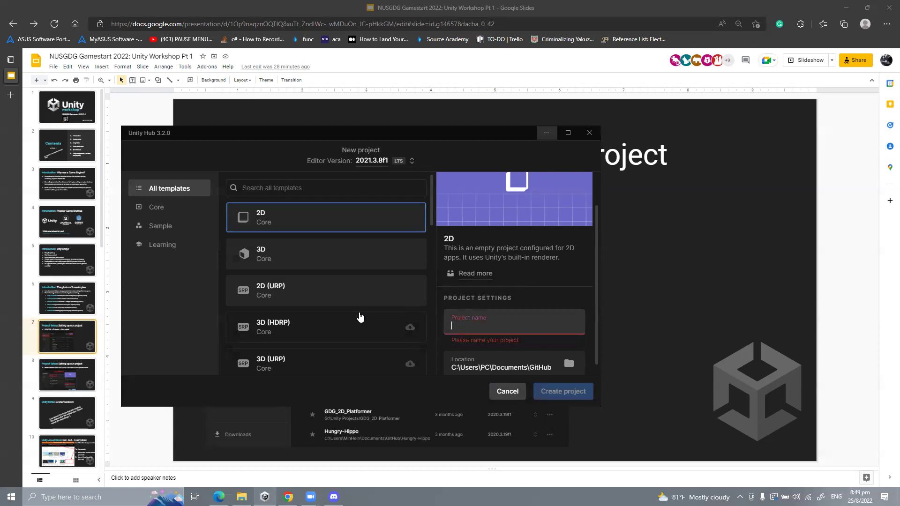
left_click(358, 294)
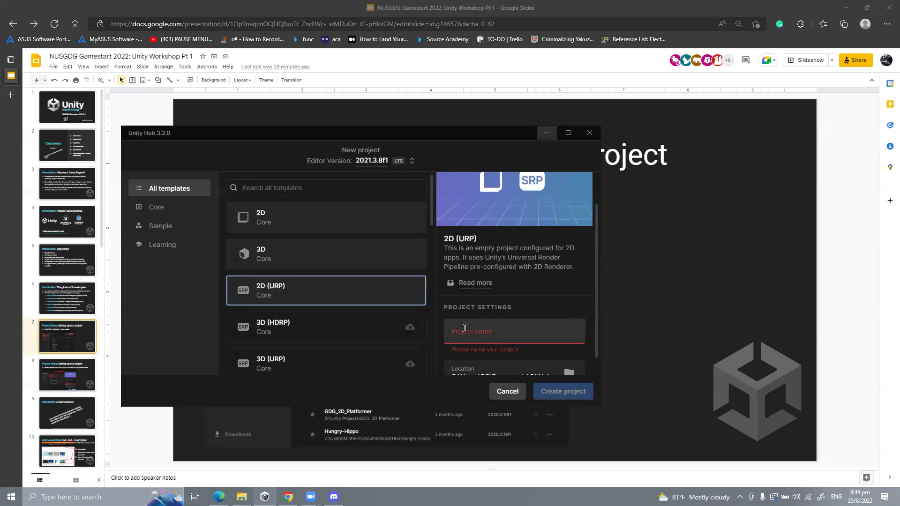
left_click(465, 328)
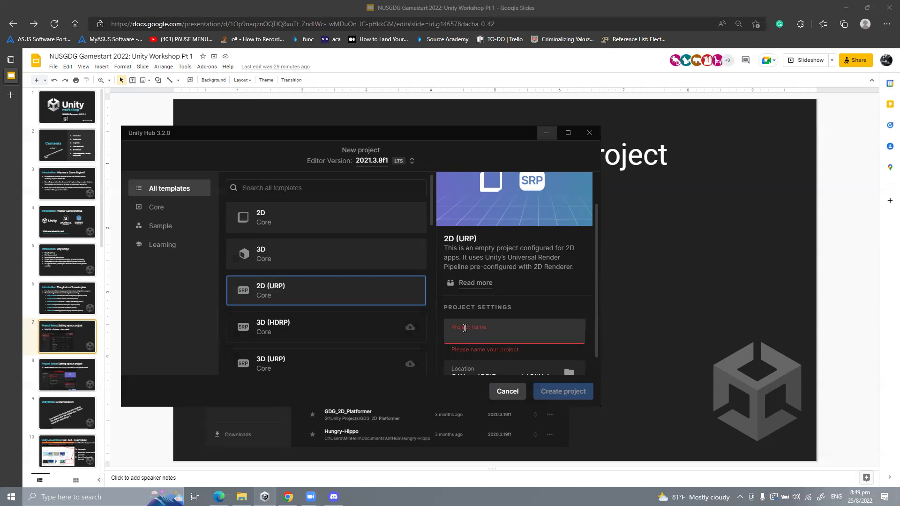
left_click(465, 328)
scroll(496, 324, "down", 1)
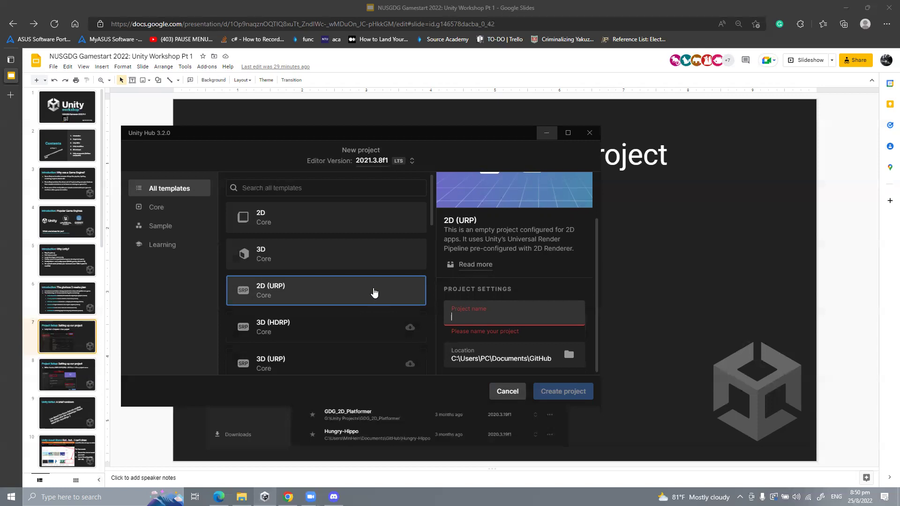
scroll(533, 276, "up", 2)
scroll(533, 277, "down", 2)
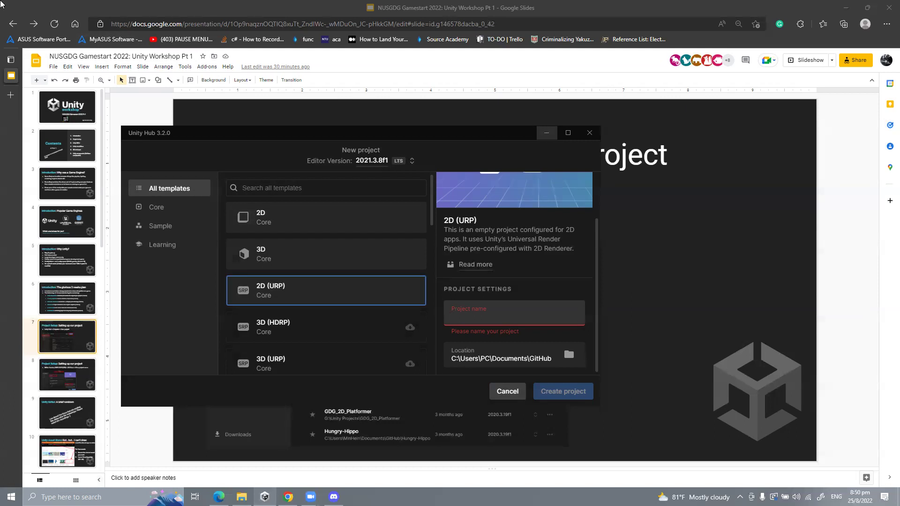
scroll(292, 267, "down", 1)
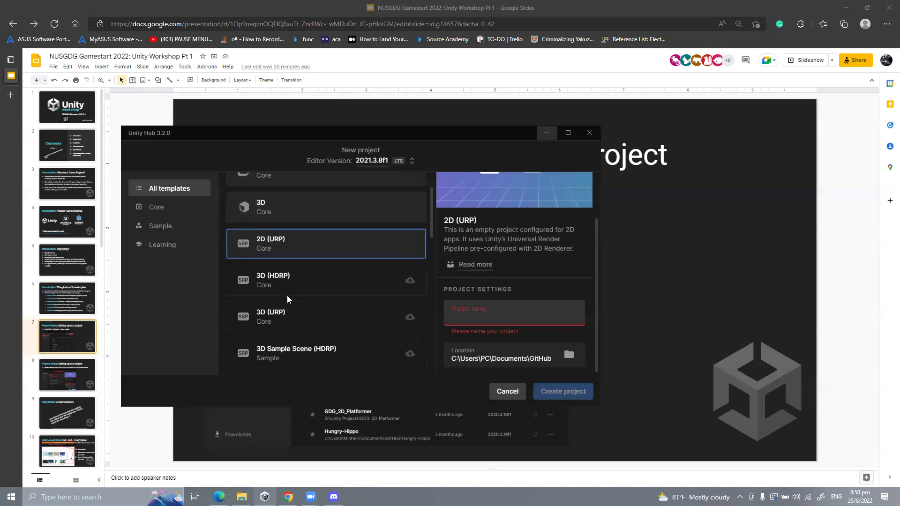
scroll(287, 299, "down", 1)
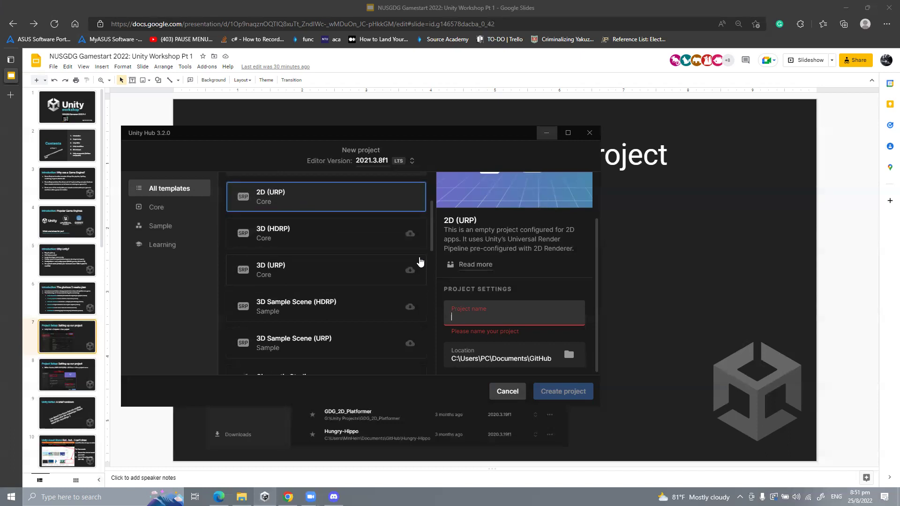
scroll(419, 262, "up", 1)
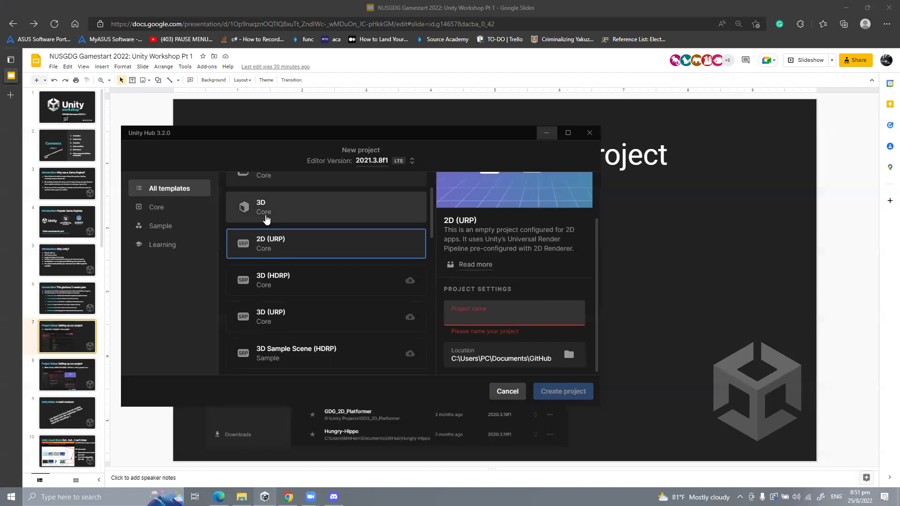
scroll(266, 219, "up", 2)
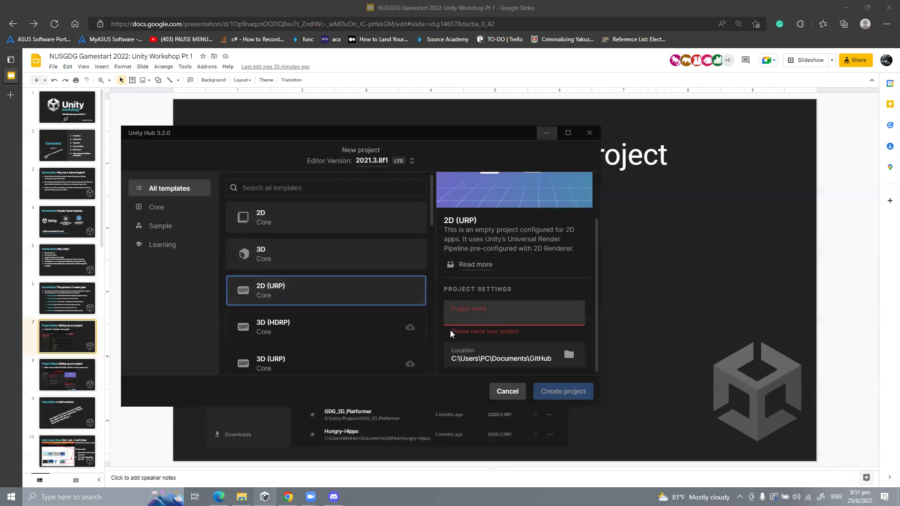
Step: Name the new 2D (URP) project 'JumpJump', discarding the trial names typed first
left_click(470, 305)
type("dd")
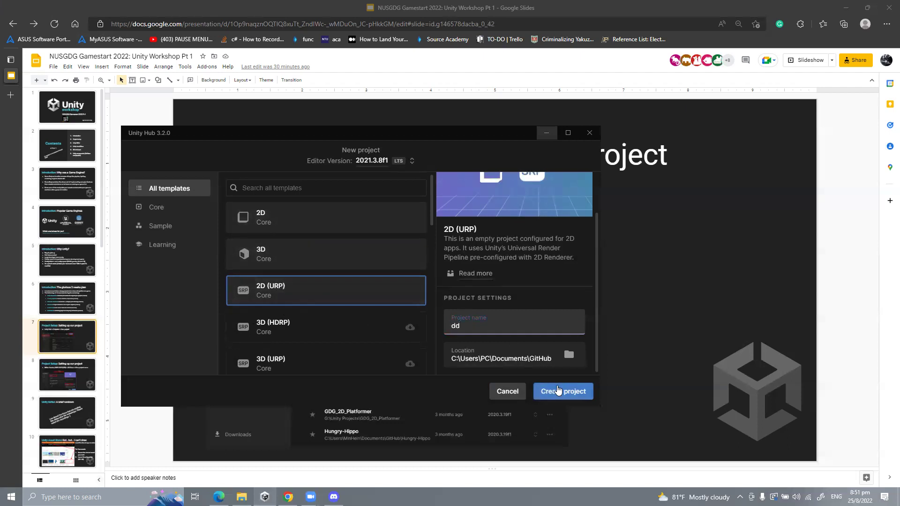
key("ctrl+a")
key("BackSpace")
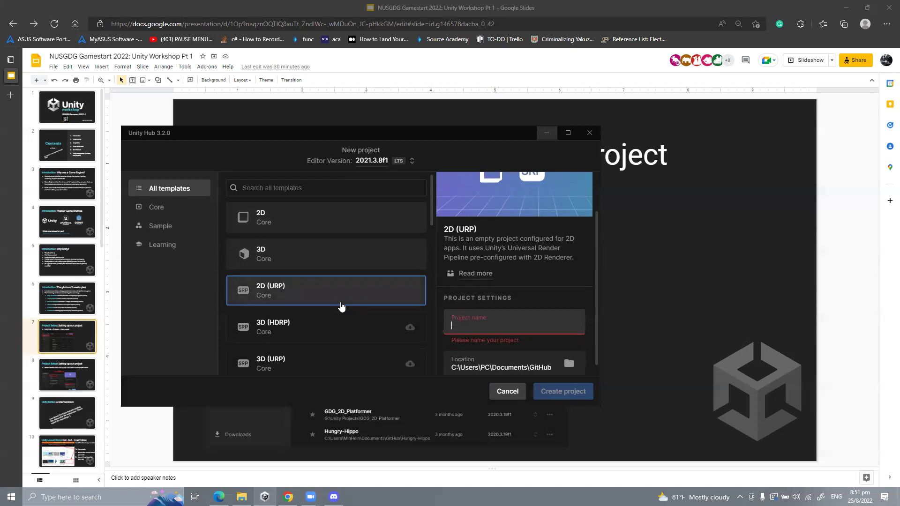
type("My_First)")
key("BackSpace")
type("_pla")
key("BackSpace")
key("BackSpace")
key("BackSpace")
key("BackSpace")
key("BackSpace")
key("BackSpace")
key("BackSpace")
key("BackSpace")
key("BackSpace")
key("BackSpace")
key("BackSpace")
key("BackSpace")
type("JumpJump")
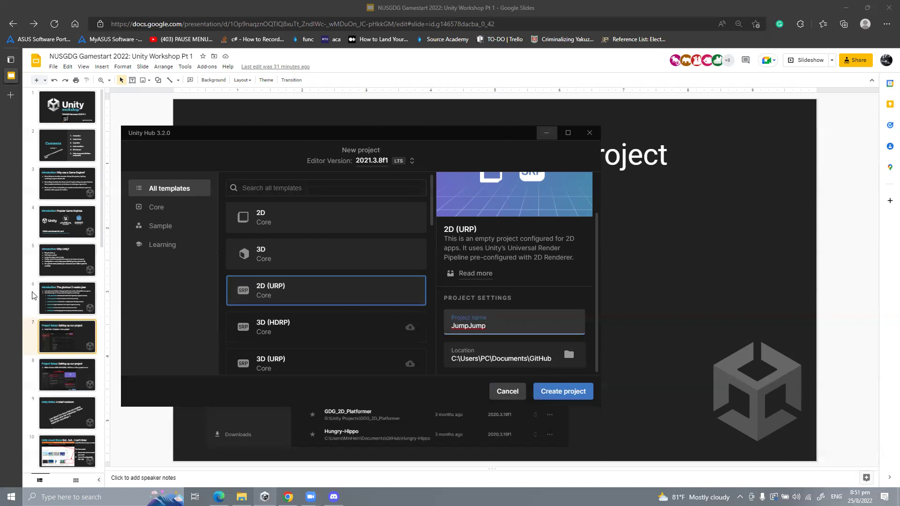
scroll(61, 265, "down", 3)
scroll(61, 265, "up", 2)
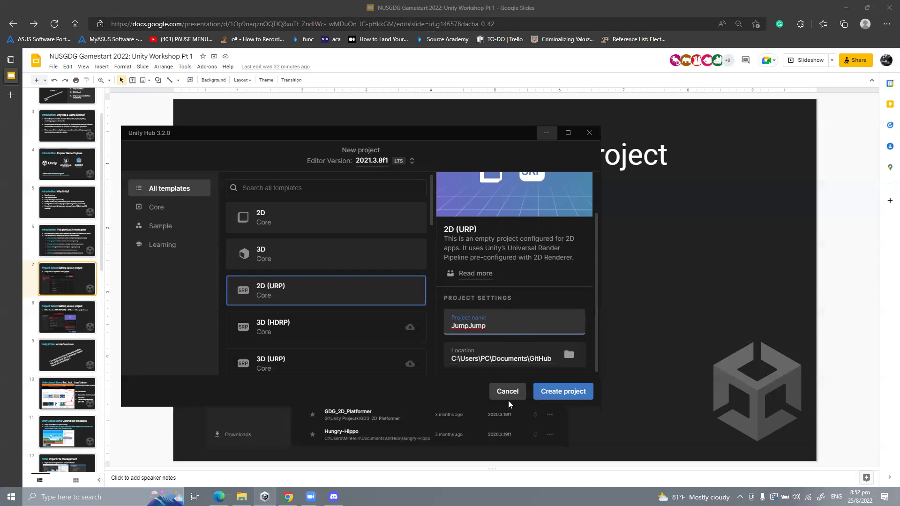
Step: Create the JumpJump project and let Unity begin opening it
left_click(544, 394)
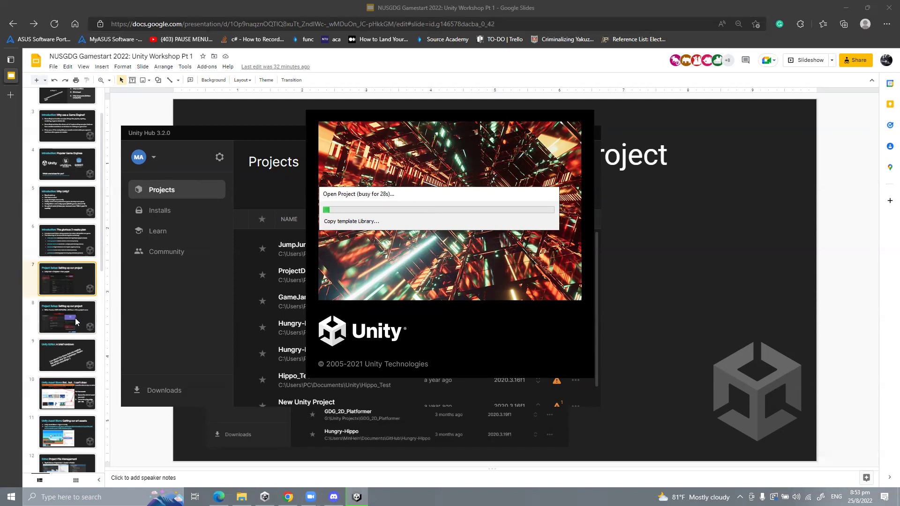
scroll(75, 328, "down", 2)
scroll(71, 337, "down", 2)
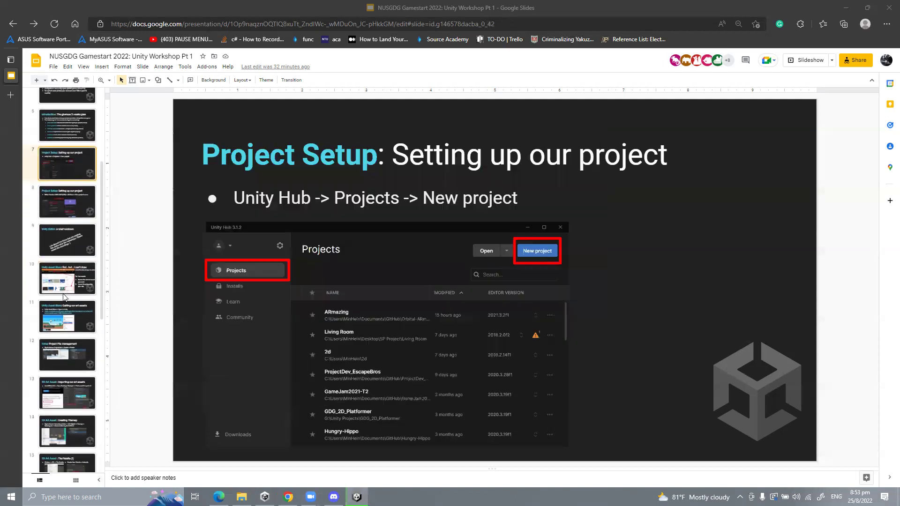
Step: Jump to slide 10, then back to slide 9, 'Unity Editor: A brief rundown'
left_click(70, 271)
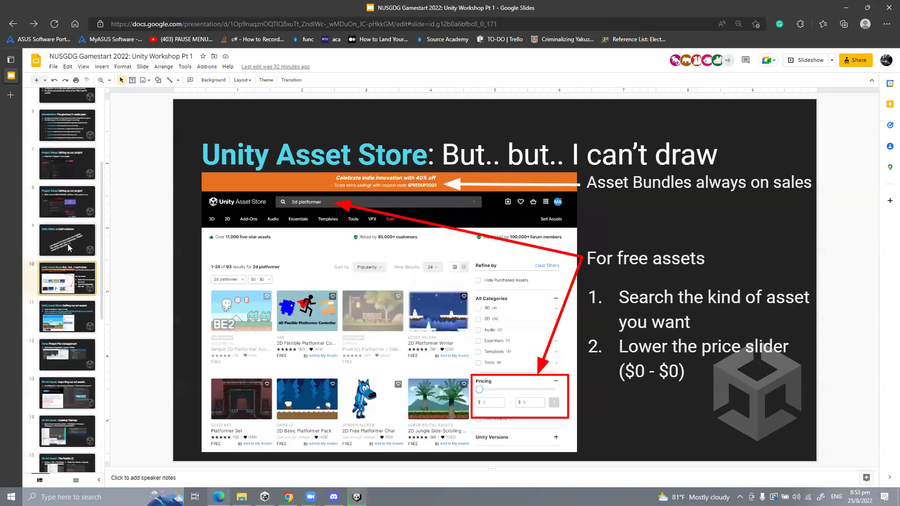
left_click(64, 230)
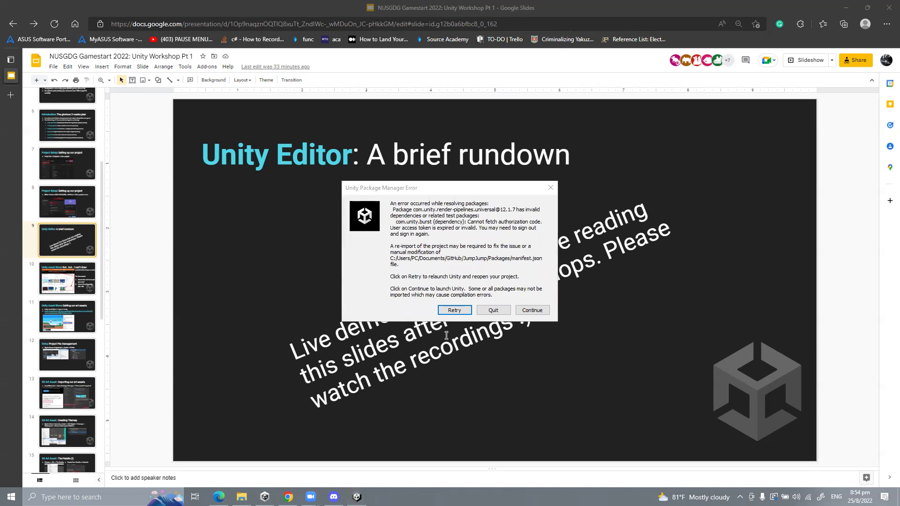
Step: Retry package resolution, reopen JumpJump past the version-mismatch warning, then return to slide 9
left_click(451, 310)
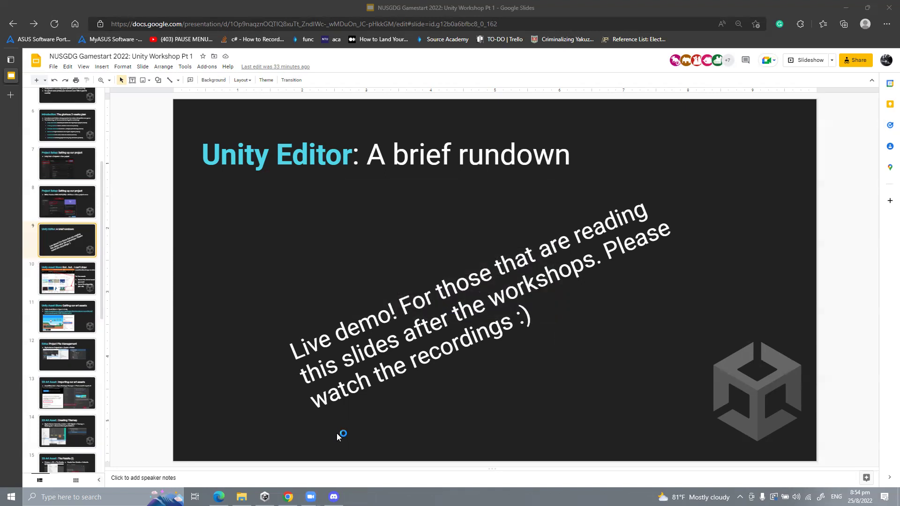
left_click(264, 496)
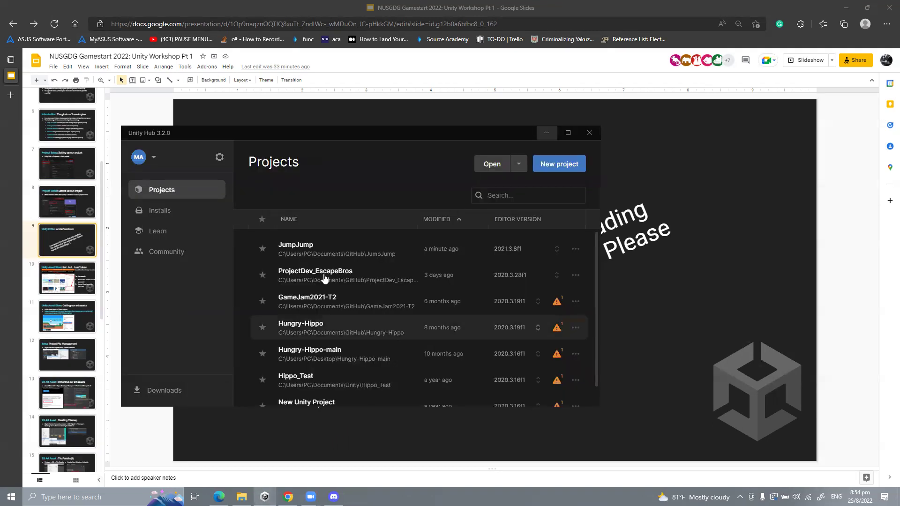
left_click(321, 252)
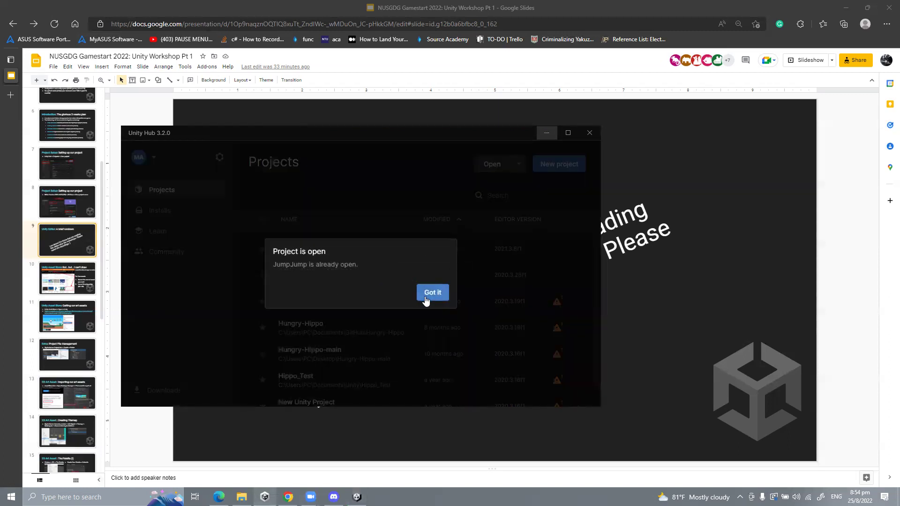
left_click(426, 294)
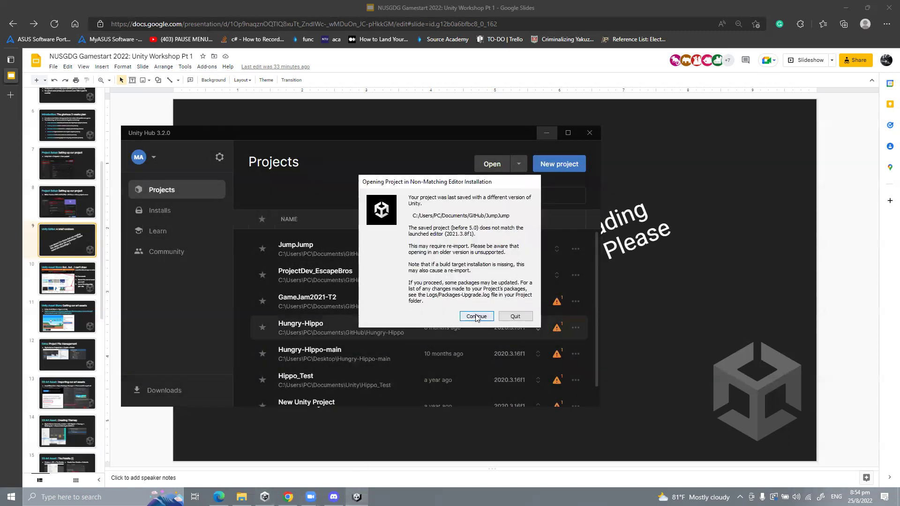
left_click(477, 316)
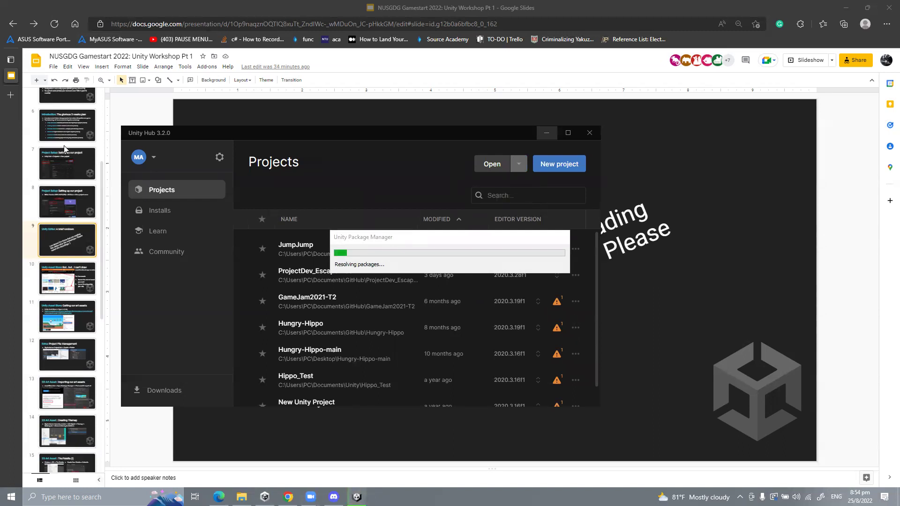
left_click_drag(168, 133, 263, 135)
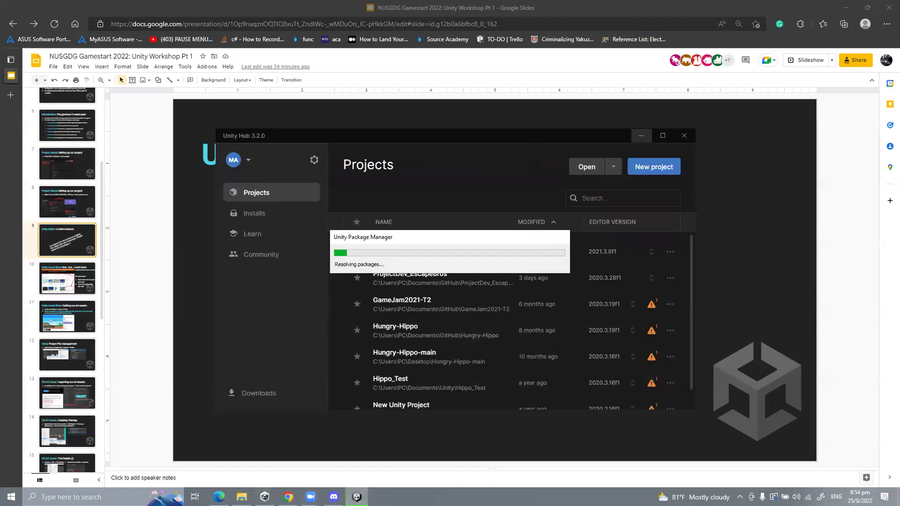
left_click(69, 254)
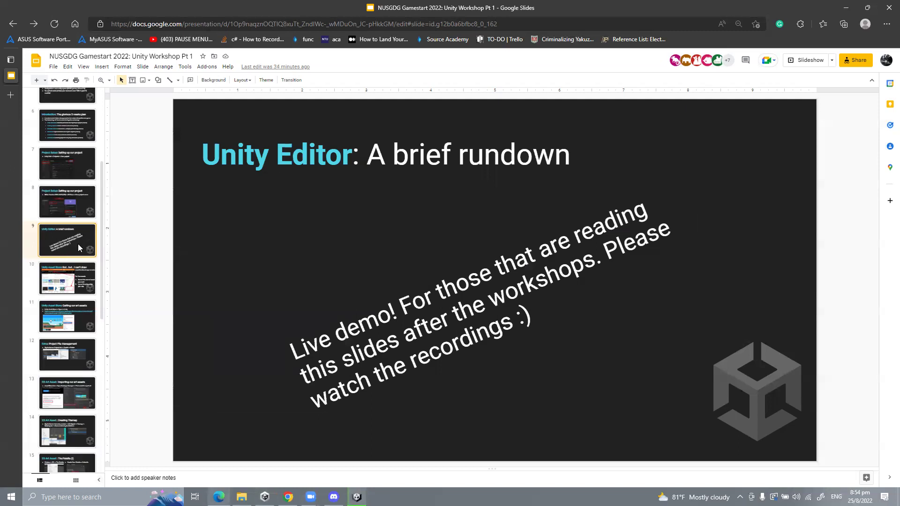
Step: Show slide 10, 'Unity Asset Store: But.. but.. I can't draw'
left_click(62, 273)
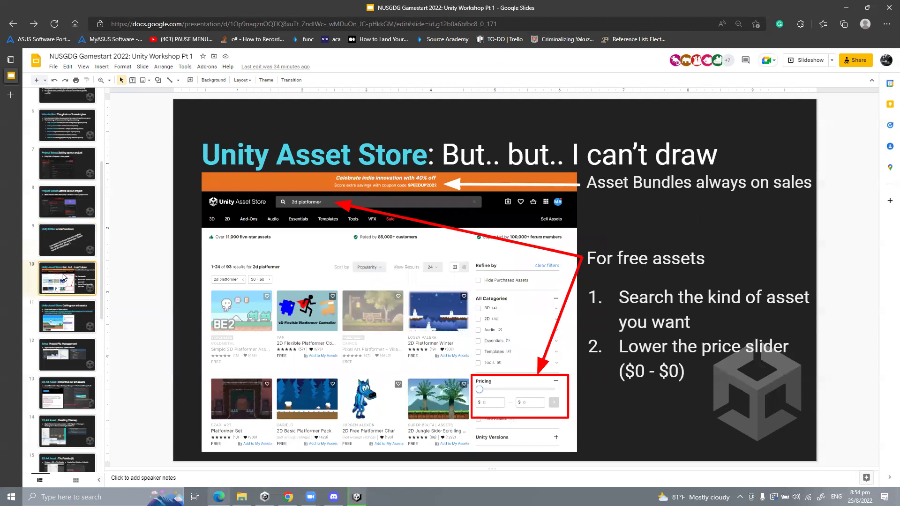
Step: Search the web for 'unity asset store' in a new browser tab
left_click(10, 95)
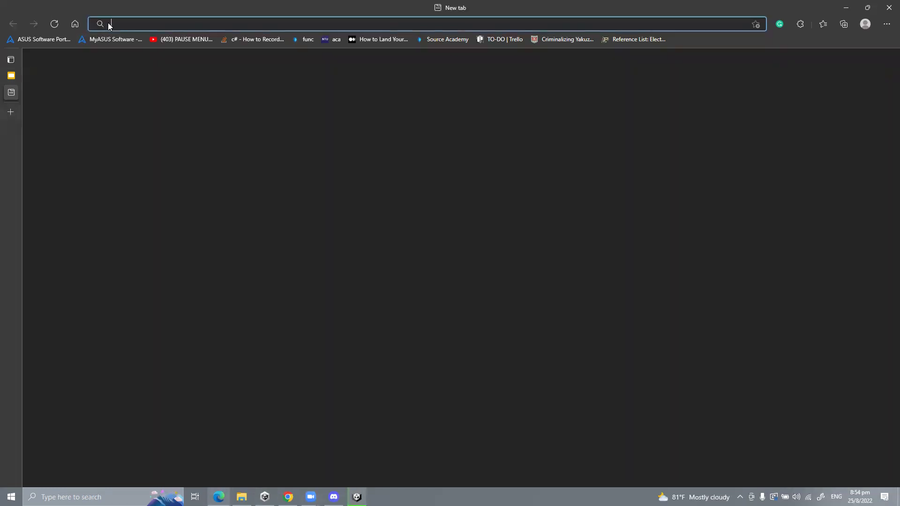
type("unit")
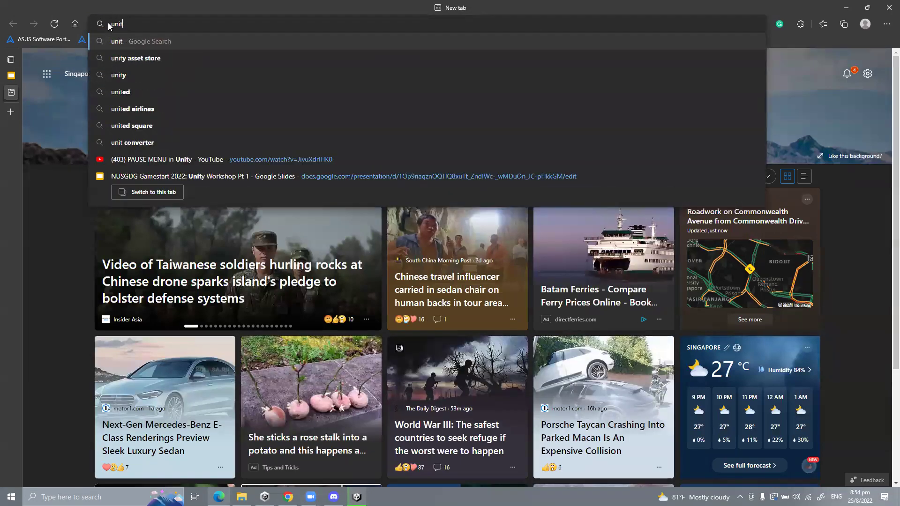
type("y asset sto")
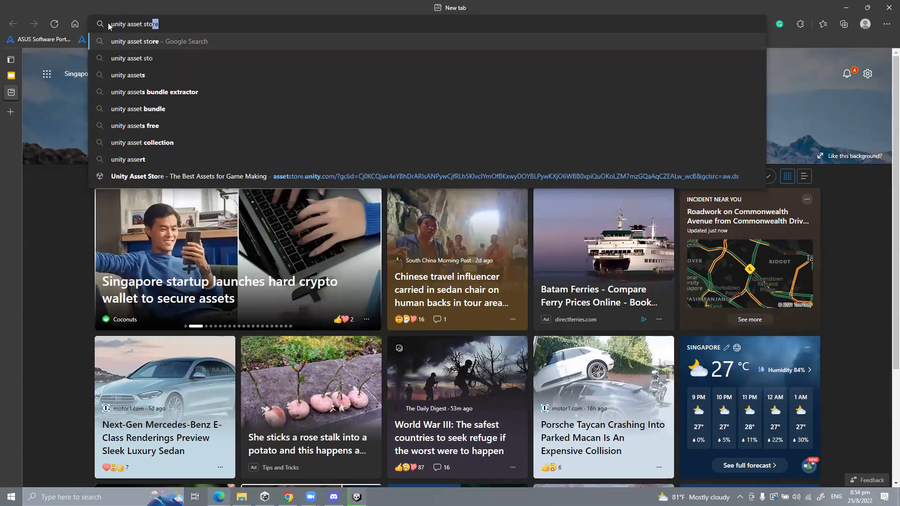
key("Return")
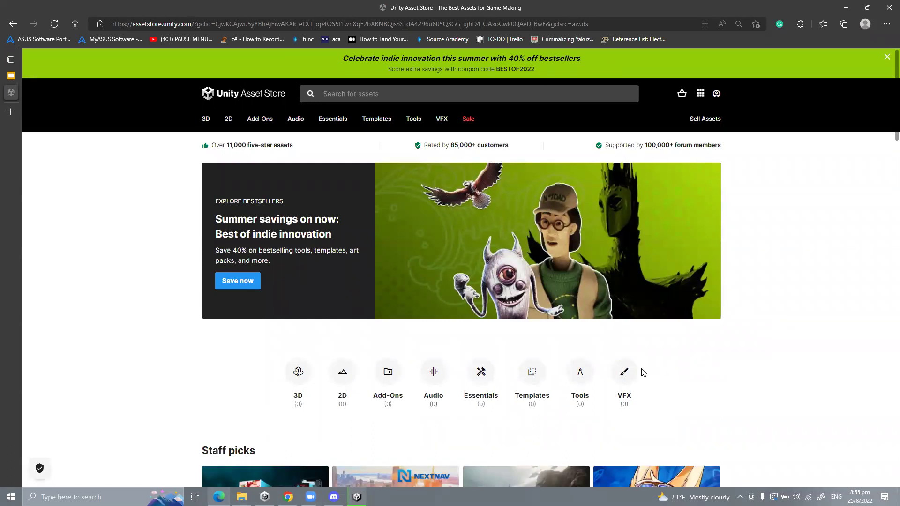
Step: Search the Unity Asset Store for '2d platformer' assets
left_click(365, 97)
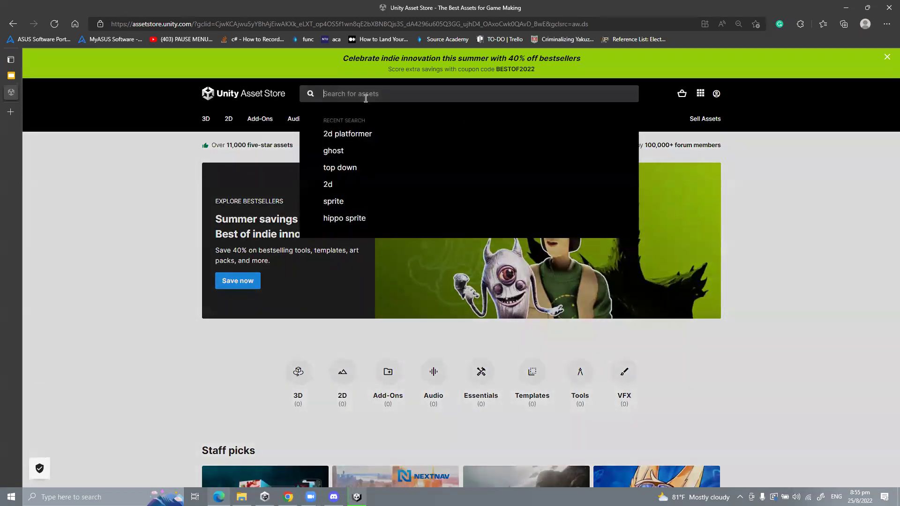
left_click(352, 135)
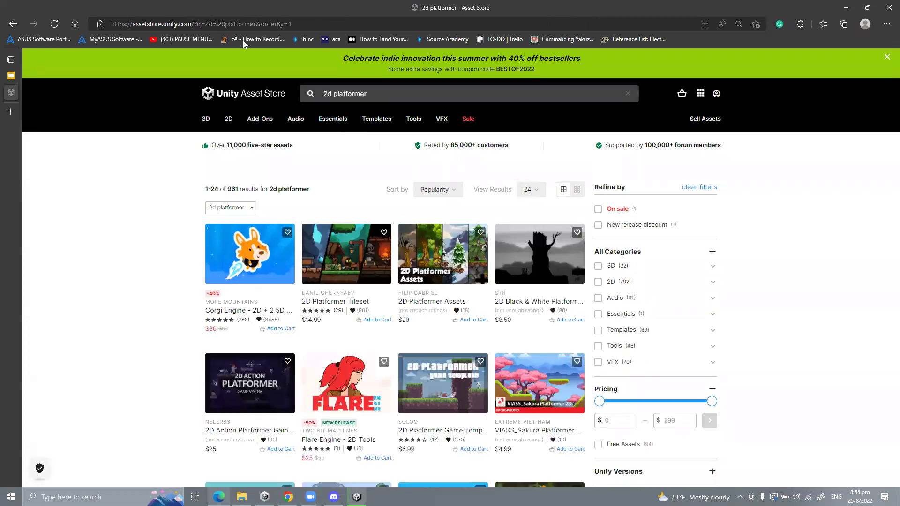
scroll(356, 264, "down", 4)
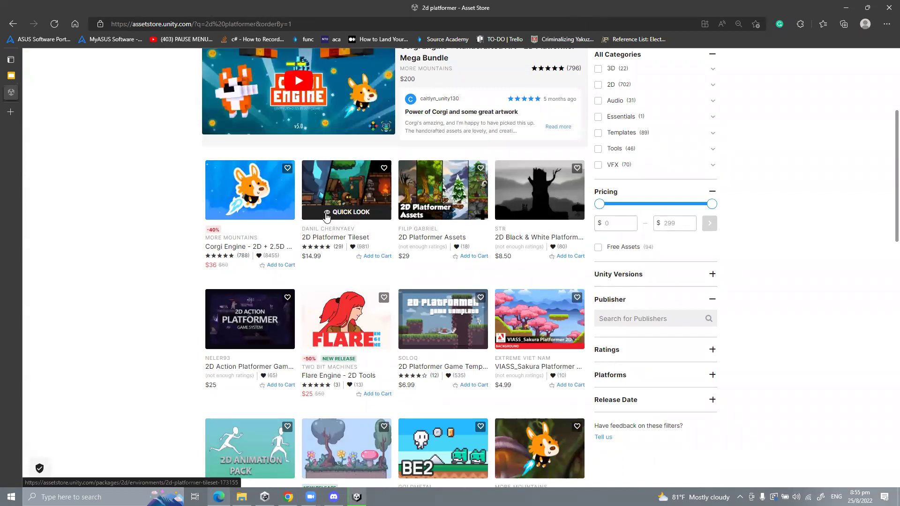
scroll(333, 215, "down", 3)
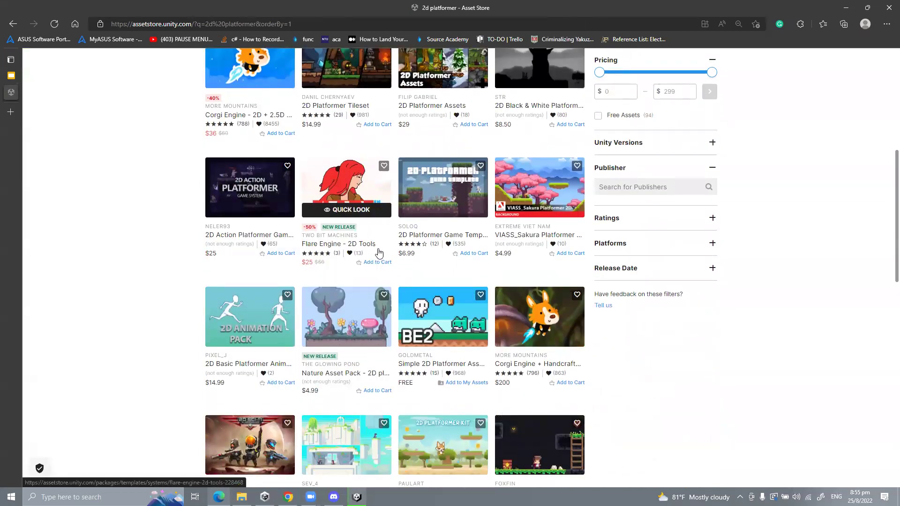
scroll(400, 250, "up", 7)
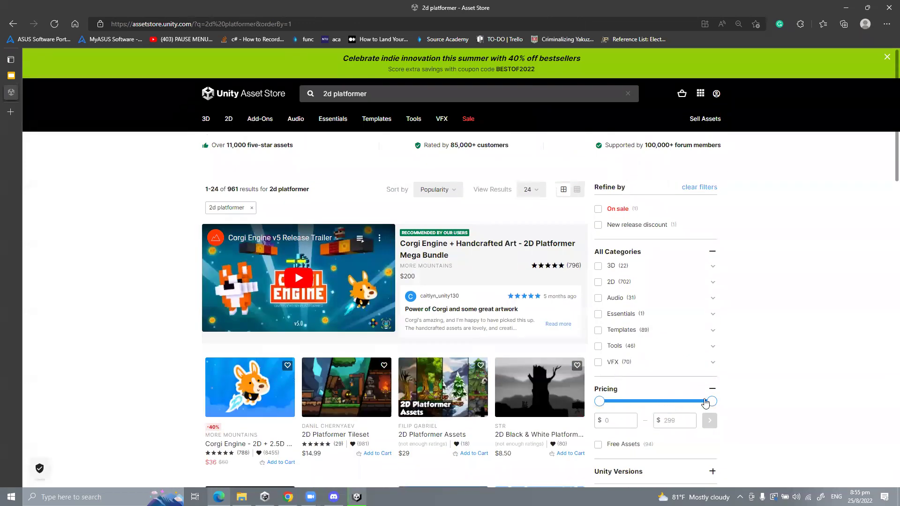
Step: Filter the results to a $0–$0 price range, leaving 94 free assets
left_click_drag(711, 401, 600, 401)
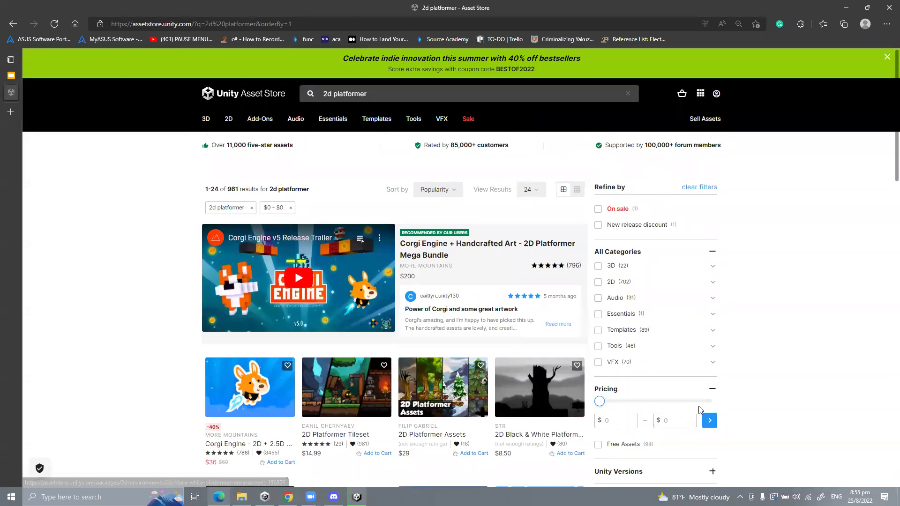
left_click(710, 423)
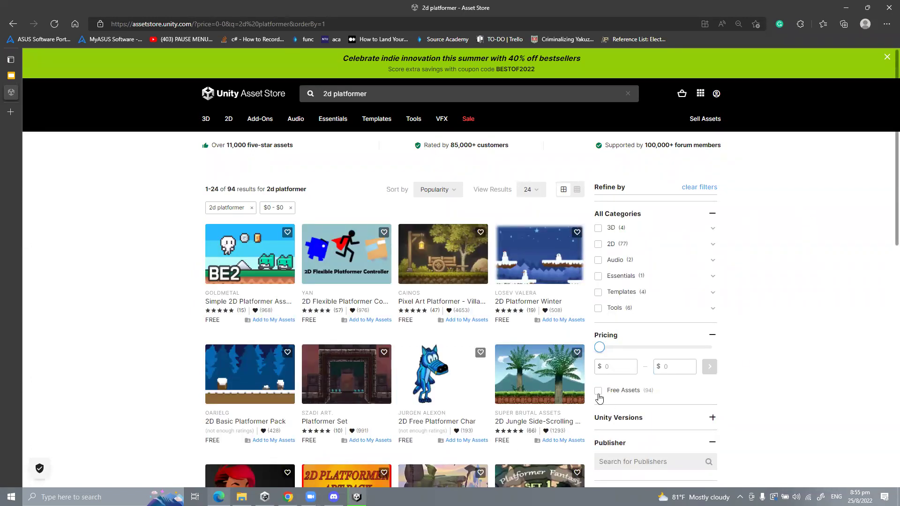
mouse_move(280, 238)
Step: Search 'itch.io asset packs' in a new tab, then return to the free Asset Store results
left_click(11, 112)
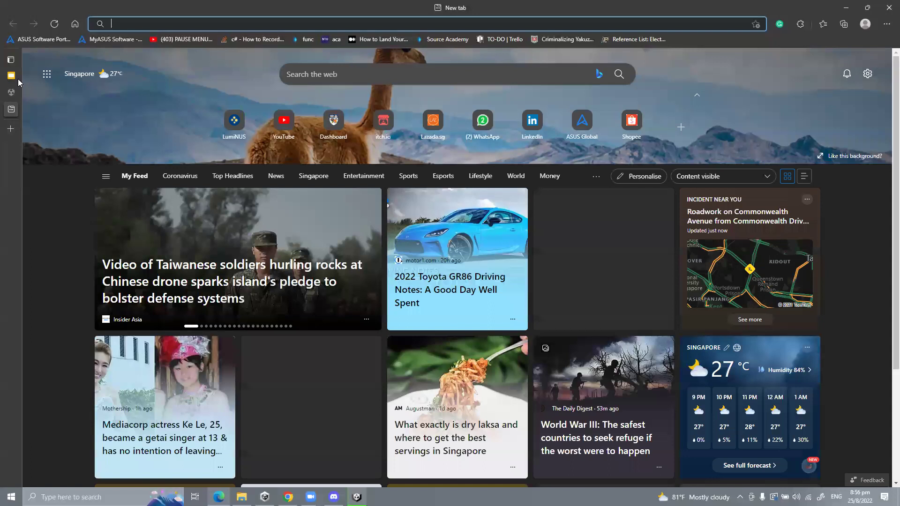
type("itch,io asse")
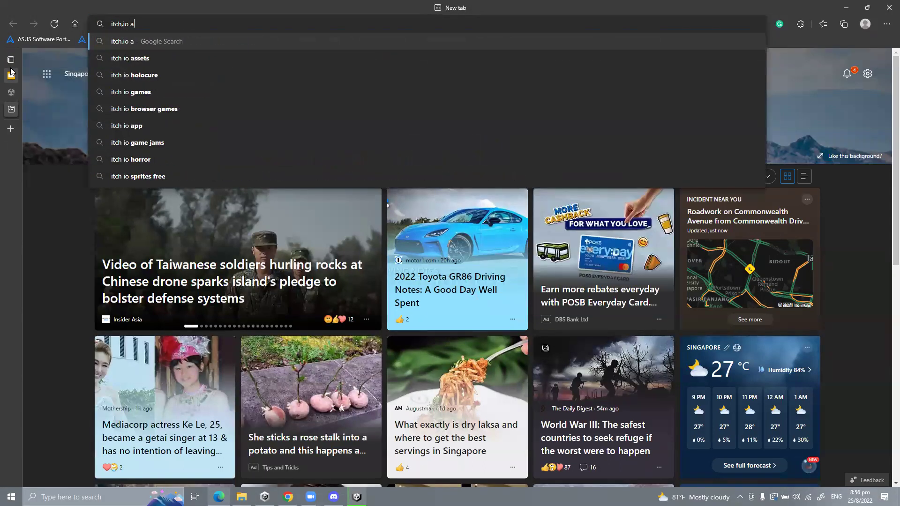
type("t packs")
key("Return")
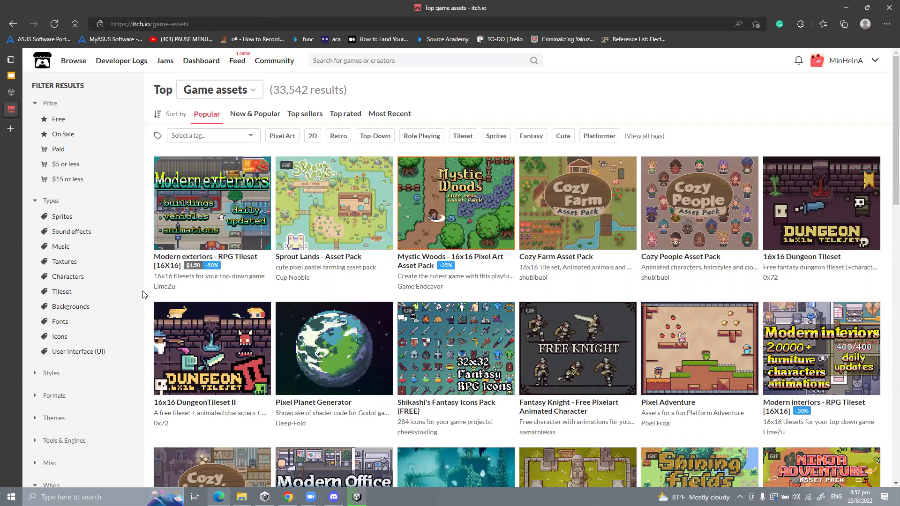
left_click(10, 75)
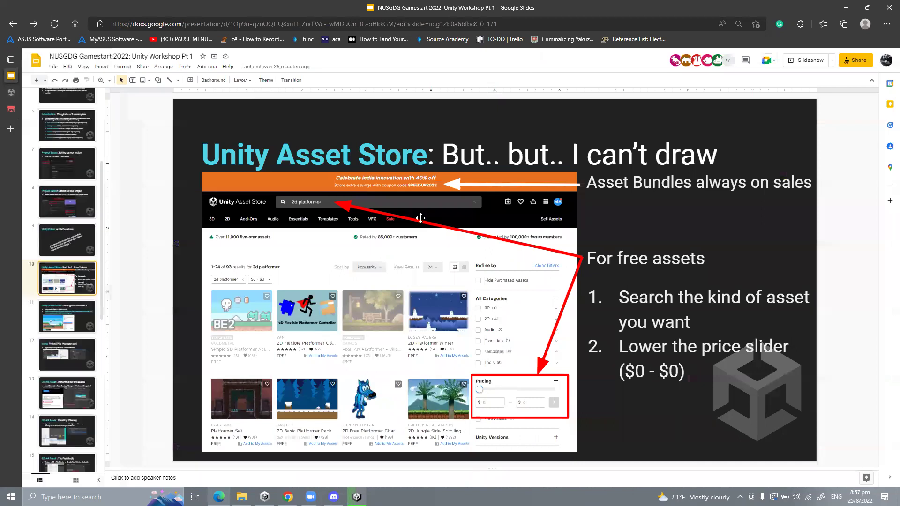
left_click(11, 92)
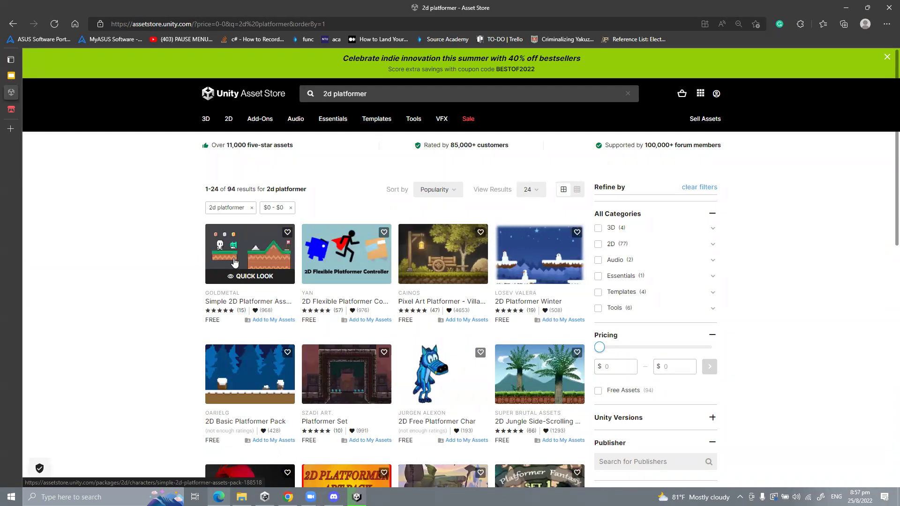
Step: Open the free Simple 2D Platformer Assets Pack and add it to My Assets
left_click(236, 261)
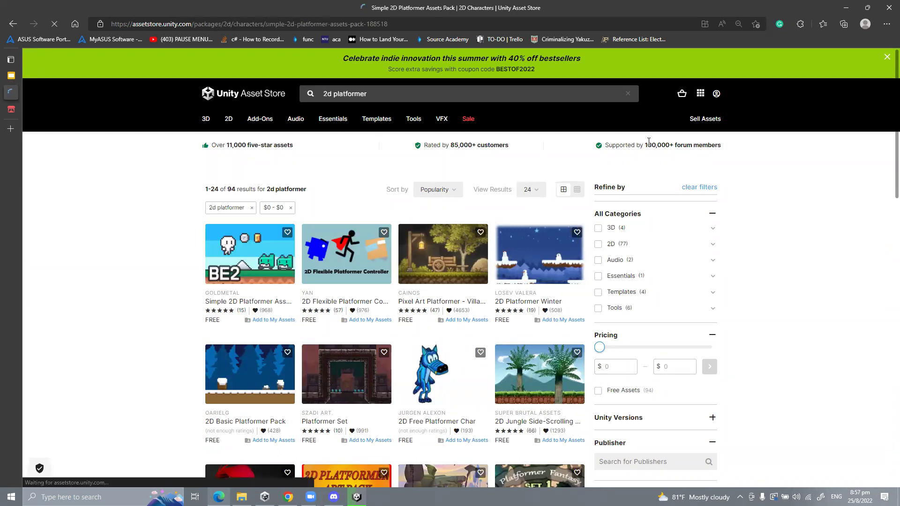
left_click(600, 259)
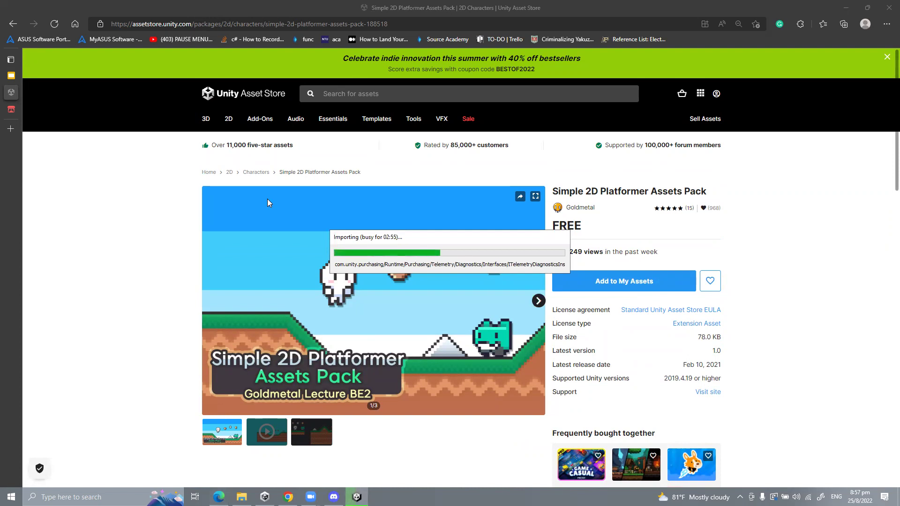
left_click(717, 95)
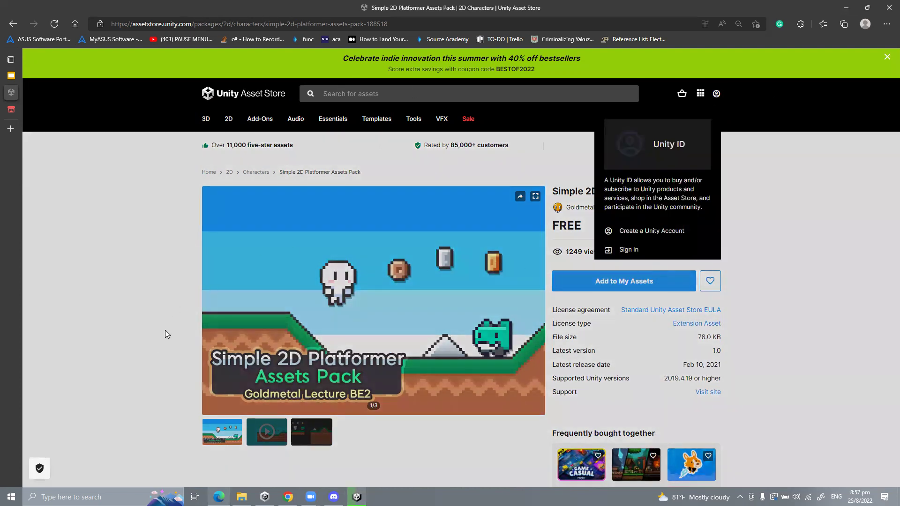
left_click(164, 332)
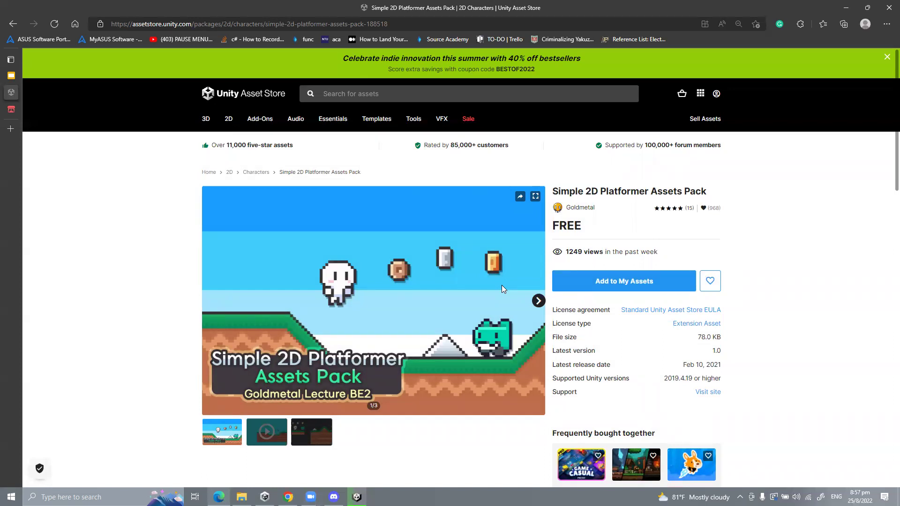
scroll(379, 252, "down", 4)
scroll(380, 252, "up", 2)
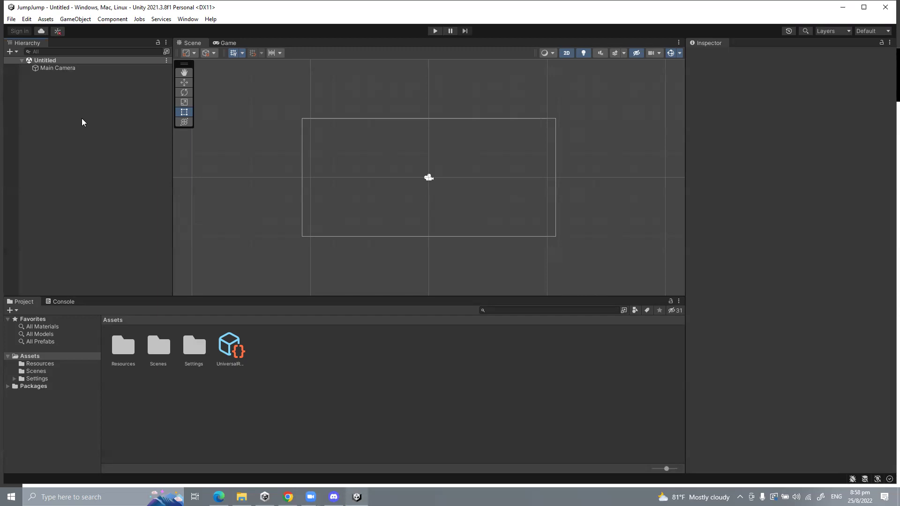
Step: Switch between the Scene and Game views and pan the scene around the camera frame
right_click(61, 130)
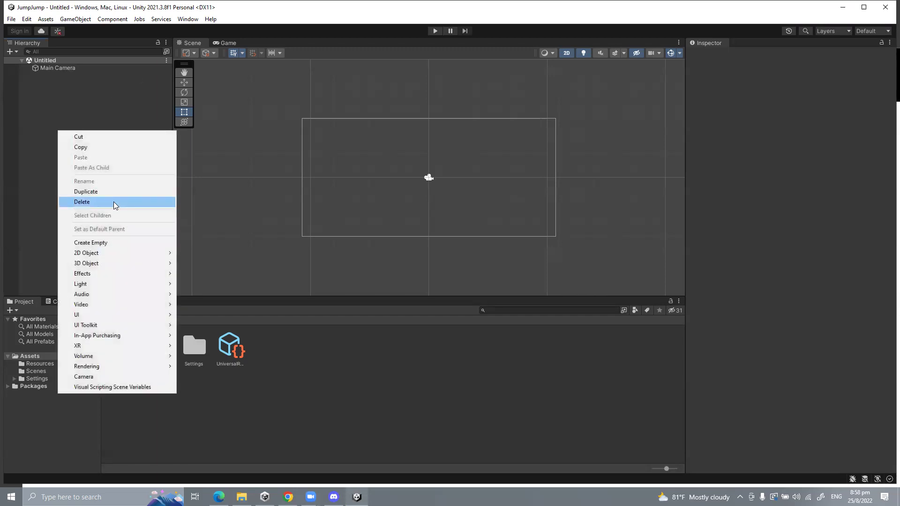
left_click(49, 111)
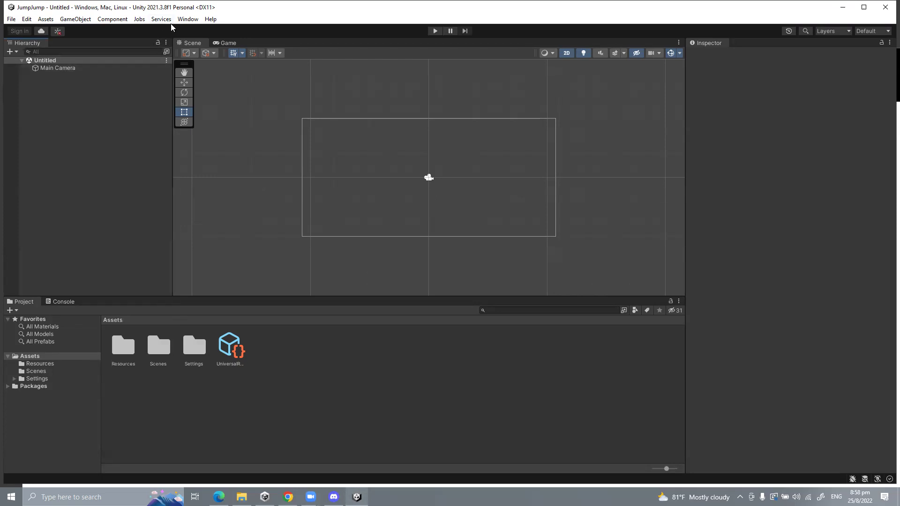
mouse_move(220, 44)
left_mouse_down()
mouse_move(445, 145)
mouse_move(223, 51)
left_mouse_up()
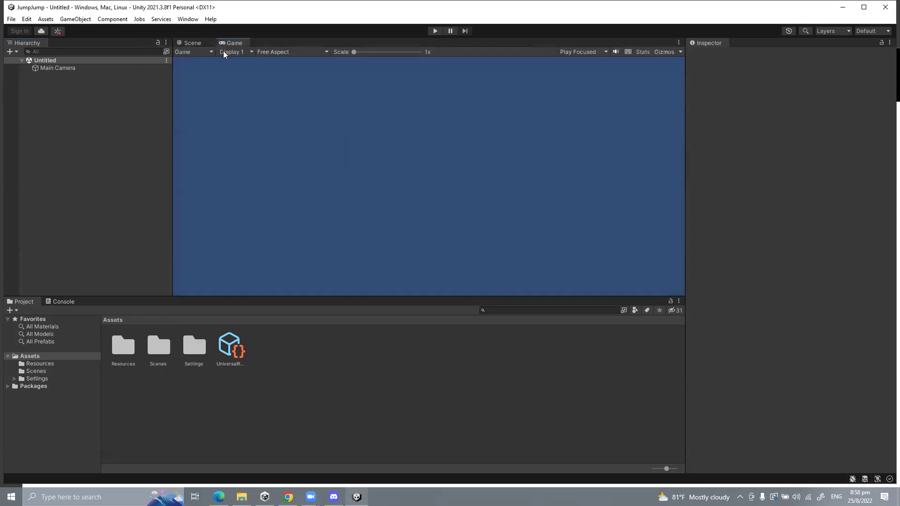
left_click(190, 43)
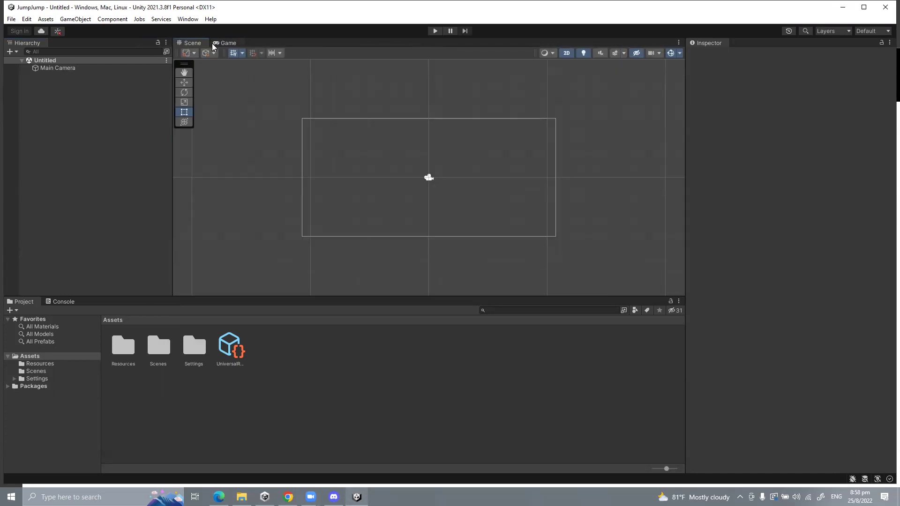
scroll(340, 157, "up", 4)
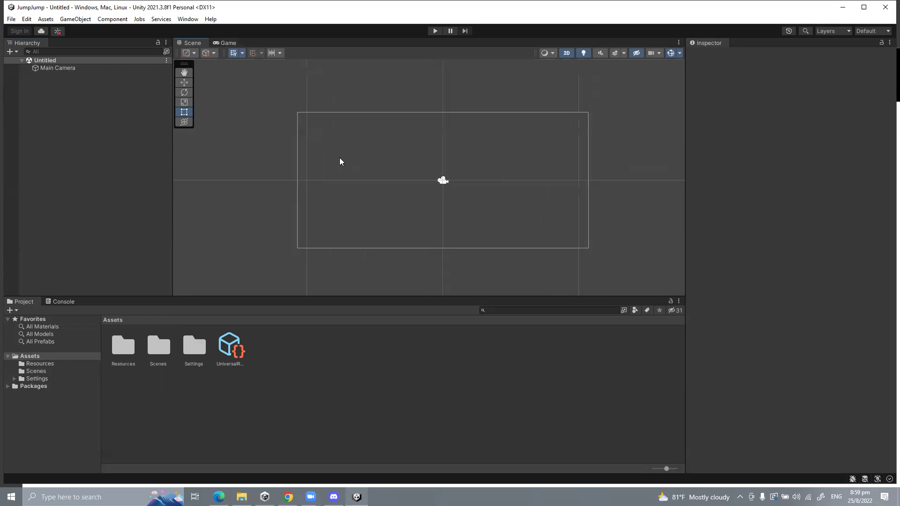
middle_click_drag(482, 160, 370, 110)
left_click(224, 42)
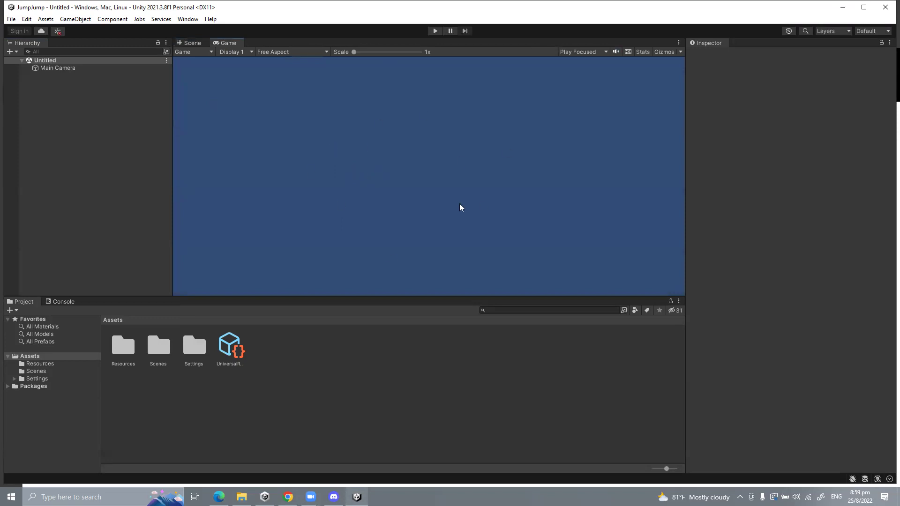
left_click(188, 44)
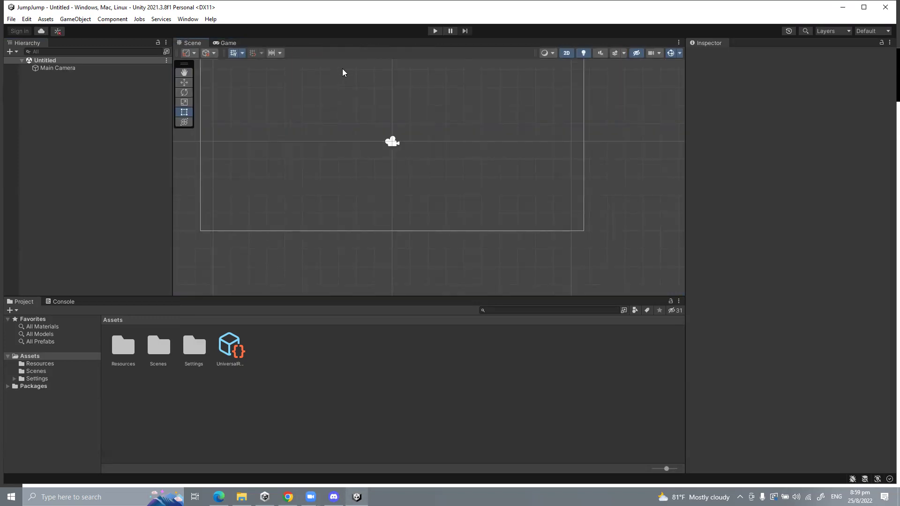
Step: Dock the Game view to the right of the Scene view and widen both panes
left_click_drag(228, 44, 586, 188)
left_click_drag(511, 120, 417, 121)
left_click_drag(173, 126, 118, 125)
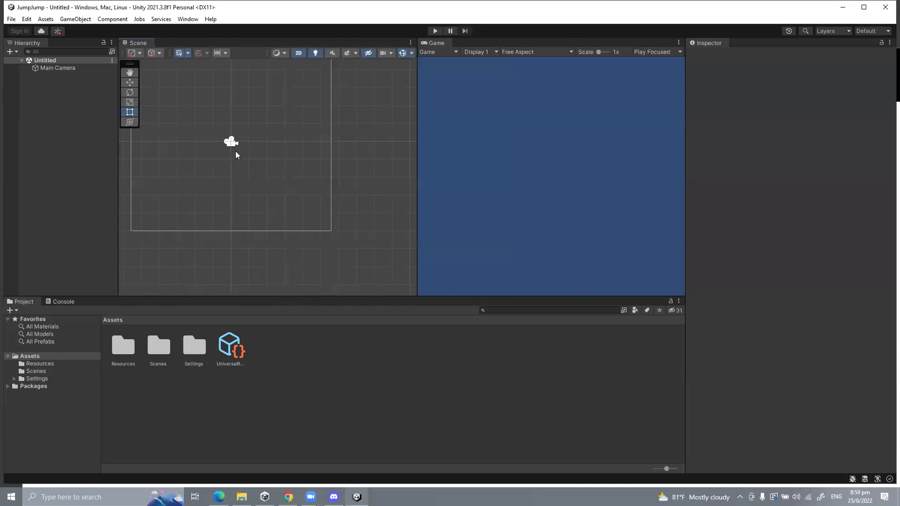
right_click(59, 107)
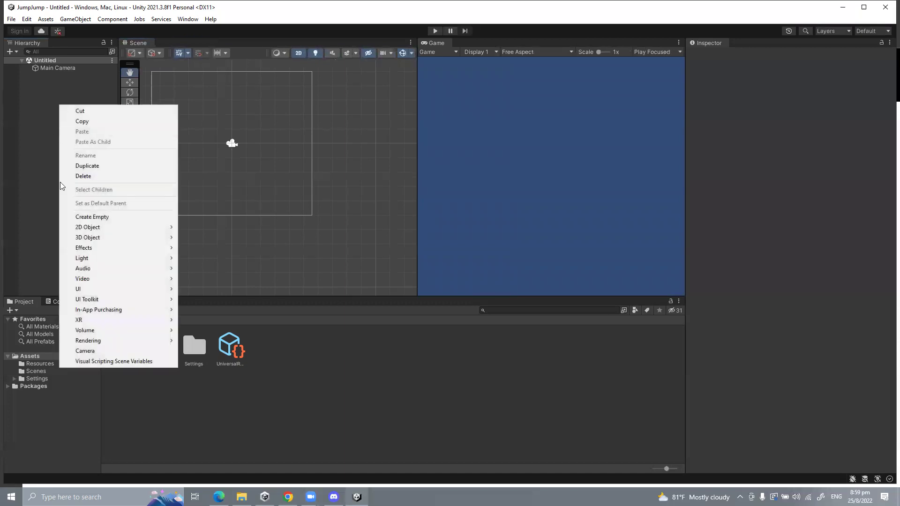
left_click(2, 94)
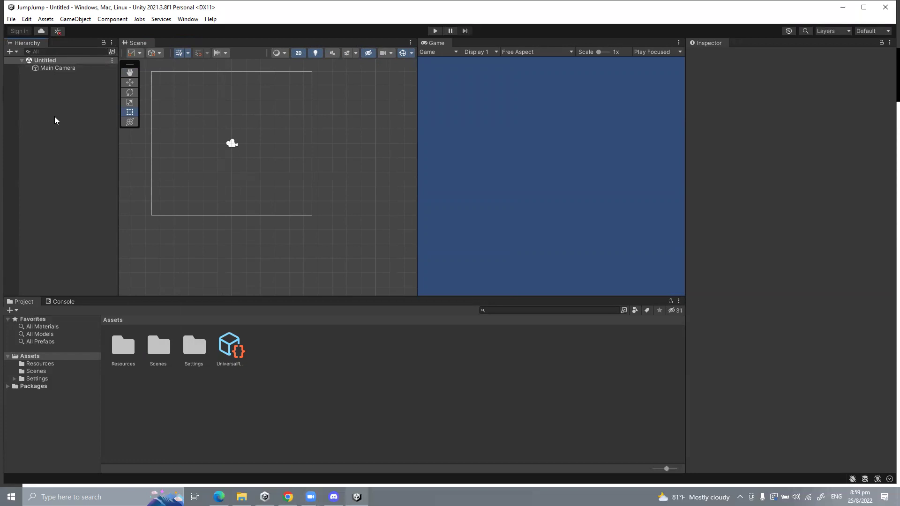
Step: Add a white Square sprite from the Hierarchy's 2D Object > Sprites > Square menu
right_click(39, 91)
mouse_move(64, 216)
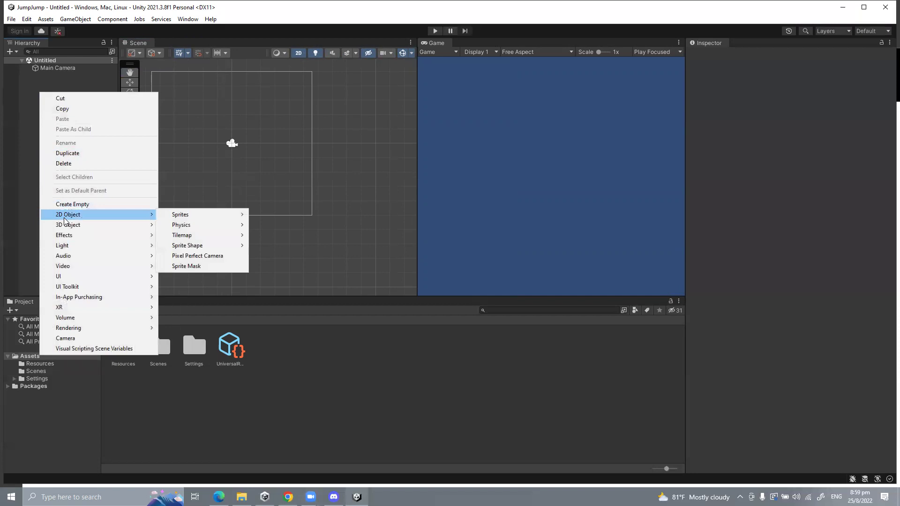
mouse_move(213, 216)
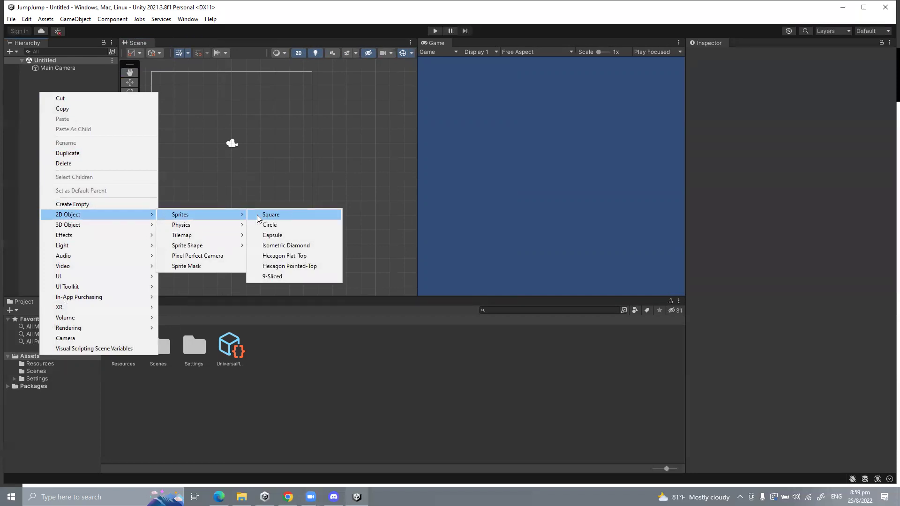
left_click(270, 215)
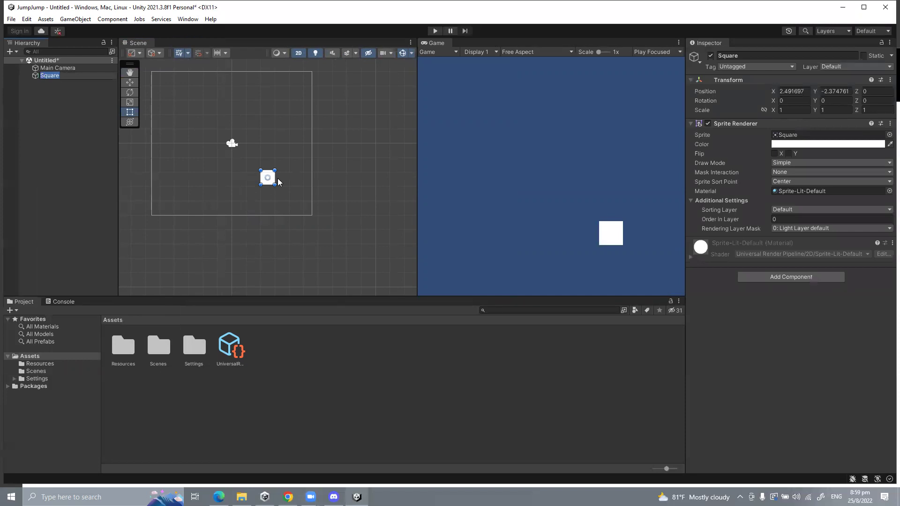
scroll(209, 120, "up", 1)
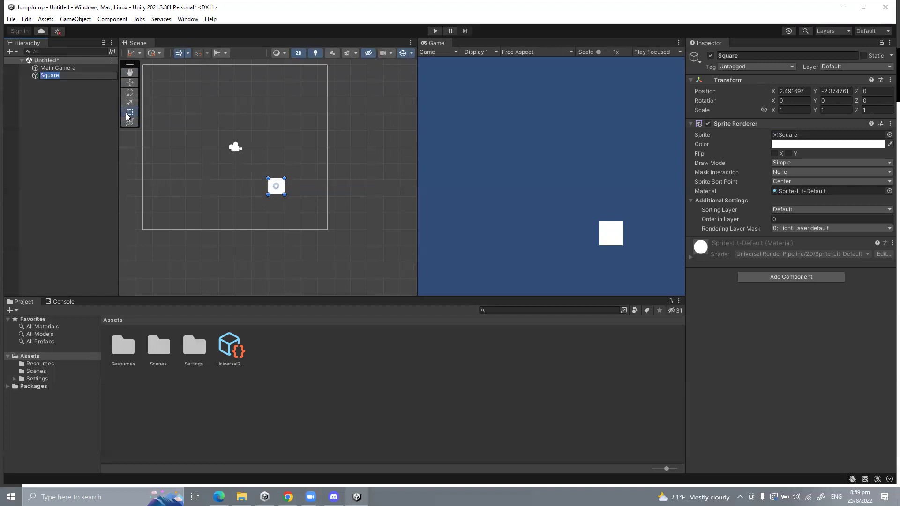
Step: Drag the Square up and right with the Move tool to position X 3.1, Y 2.14
left_click(128, 84)
left_click_drag(276, 148, 261, 68)
left_click_drag(312, 114, 382, 112)
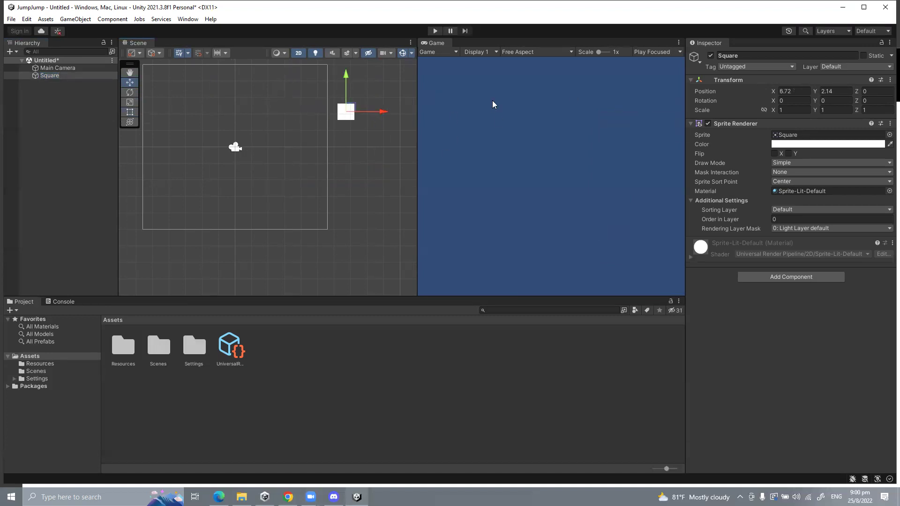
scroll(240, 136, "down", 1)
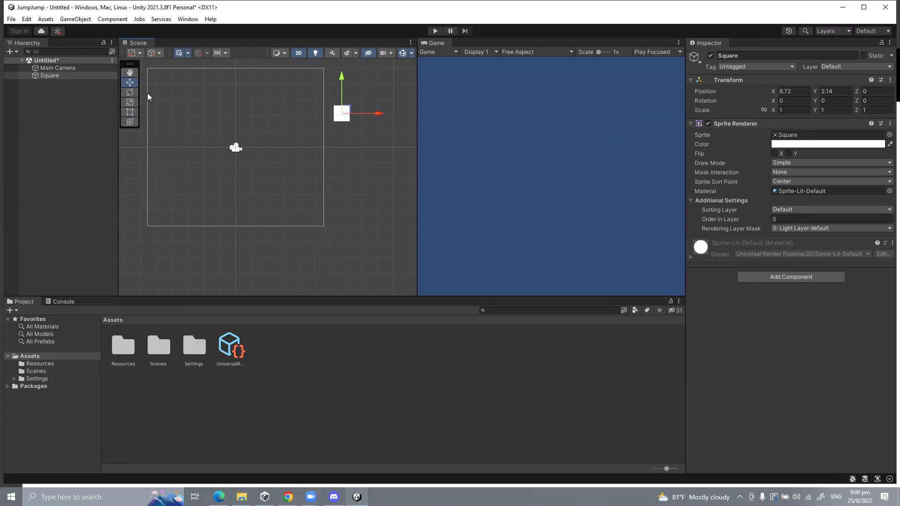
mouse_move(382, 114)
left_mouse_down()
mouse_move(300, 115)
mouse_move(399, 114)
left_mouse_up()
key("ctrl+z")
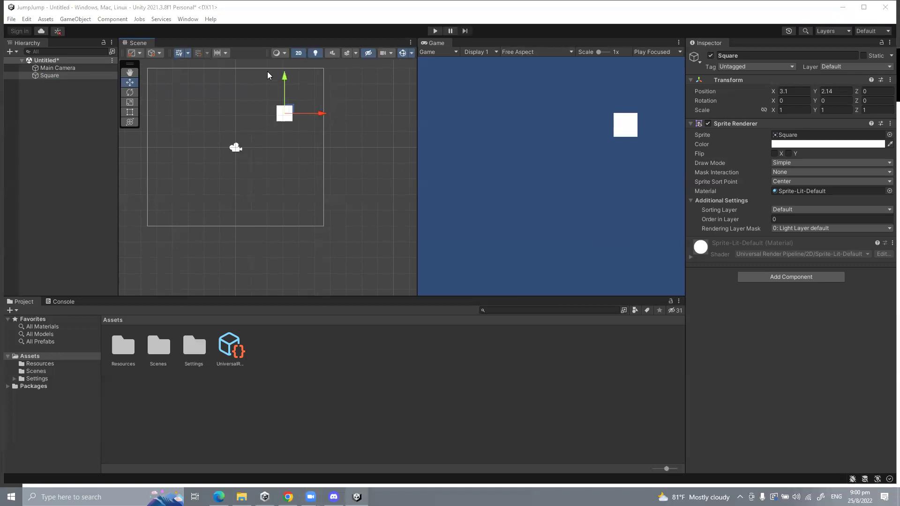
left_click_drag(417, 96, 398, 97)
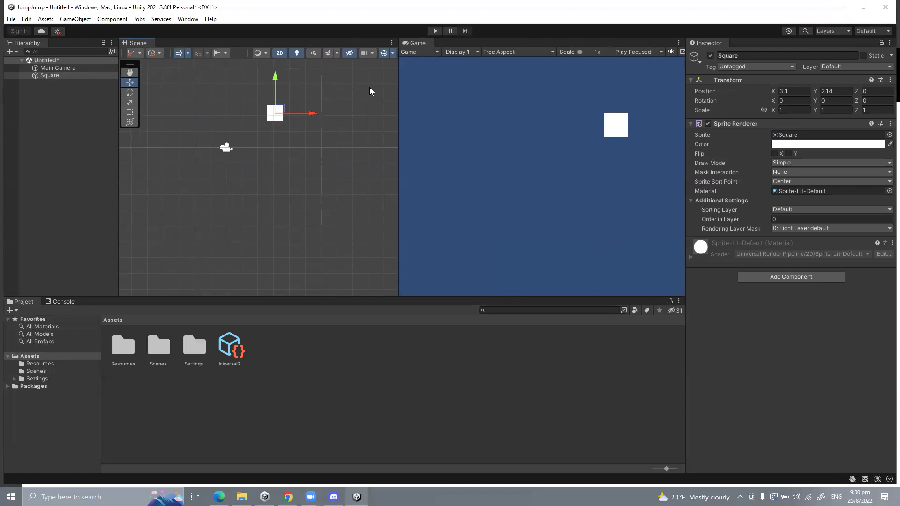
Step: Set the Game view aspect ratio to Full HD (1920x1080)
left_click(513, 52)
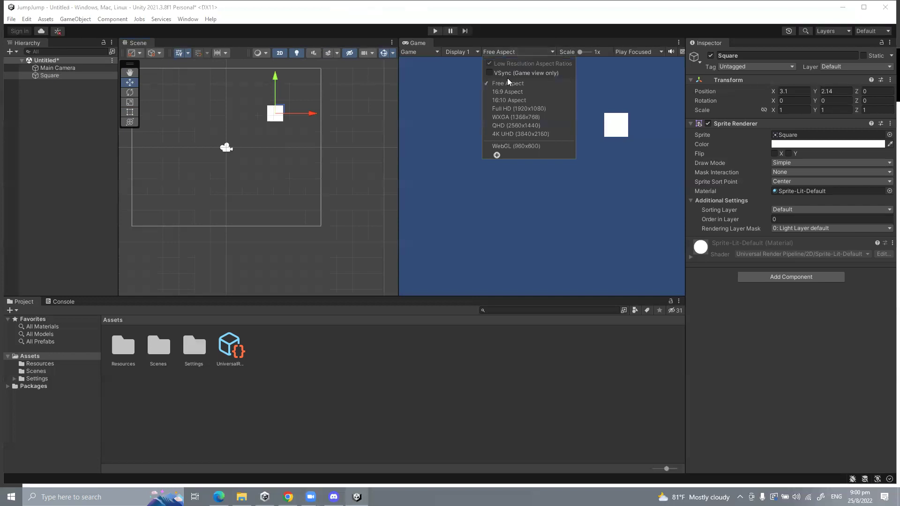
left_click(509, 109)
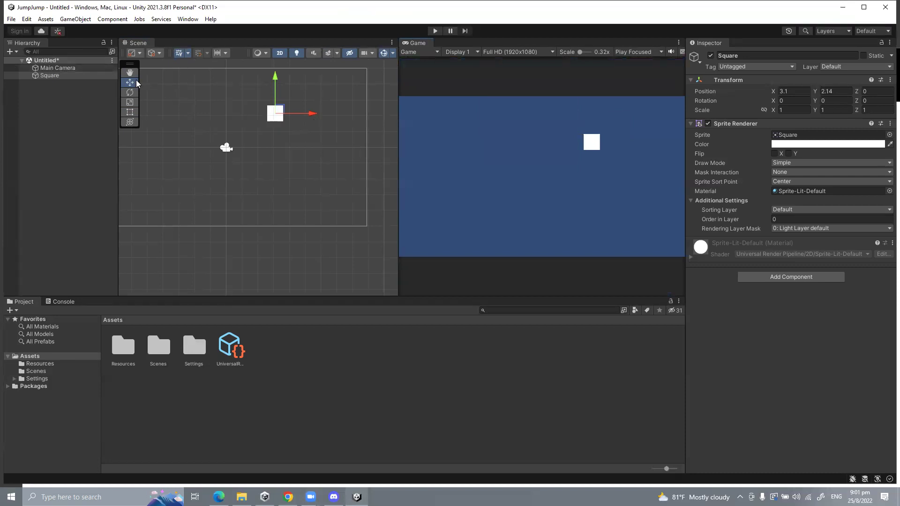
Step: Move the Square lower and slightly left to position X 2.9, Y 0.86
mouse_move(310, 114)
left_mouse_down()
mouse_move(195, 114)
mouse_move(306, 113)
left_mouse_up()
mouse_move(271, 86)
left_mouse_down()
mouse_move(266, 127)
mouse_move(271, 101)
left_mouse_up()
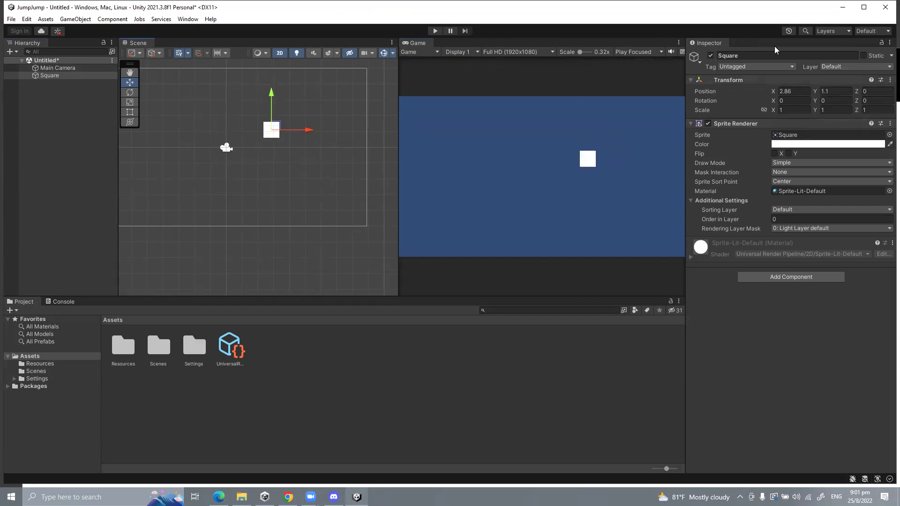
left_click_drag(310, 133, 262, 128)
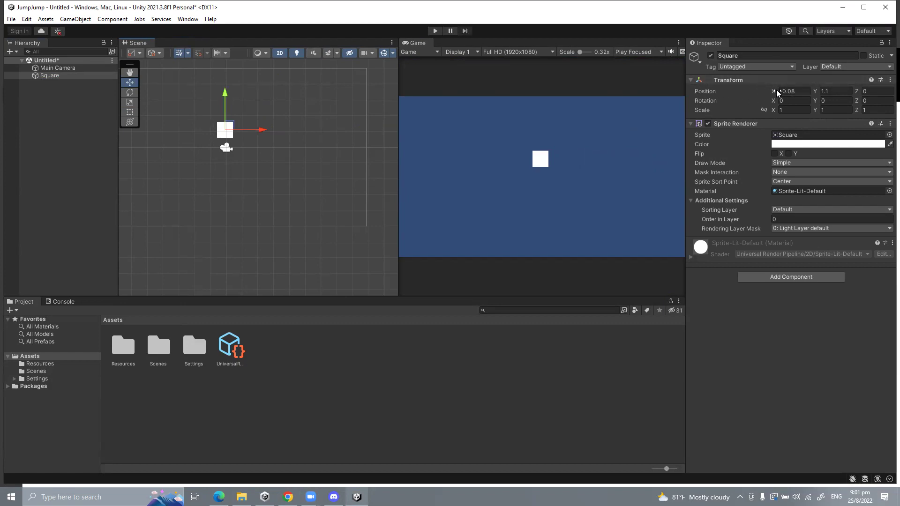
left_click_drag(774, 93, 803, 93)
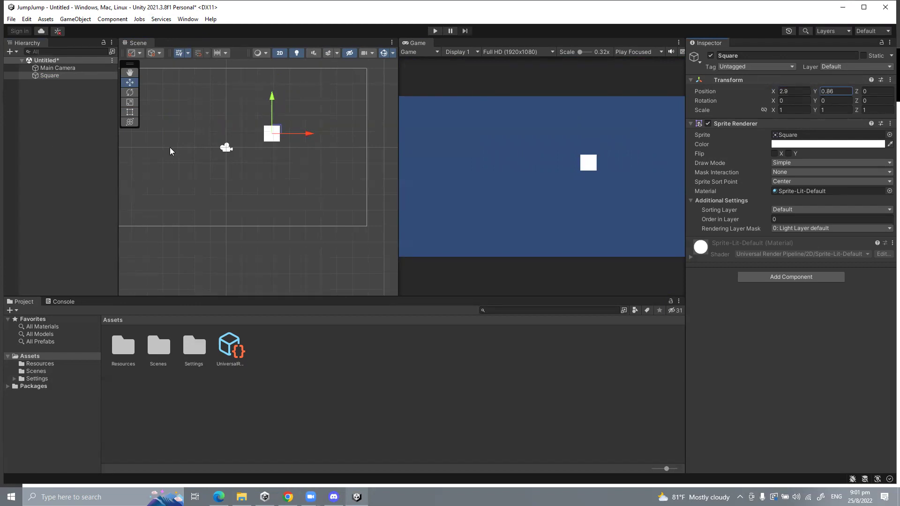
left_click(130, 92)
Step: Rotate the Square to -59.6 degrees on Z
left_click_drag(299, 115, 322, 132)
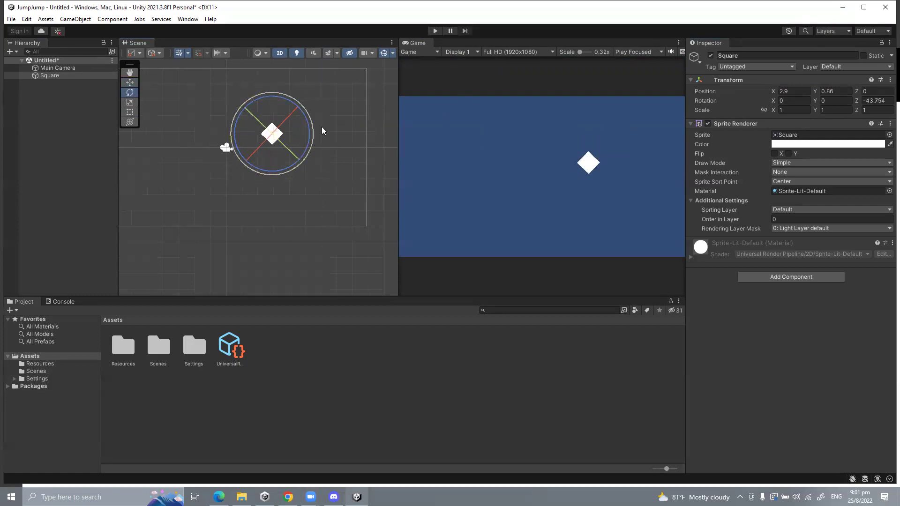
left_click_drag(857, 101, 630, 103)
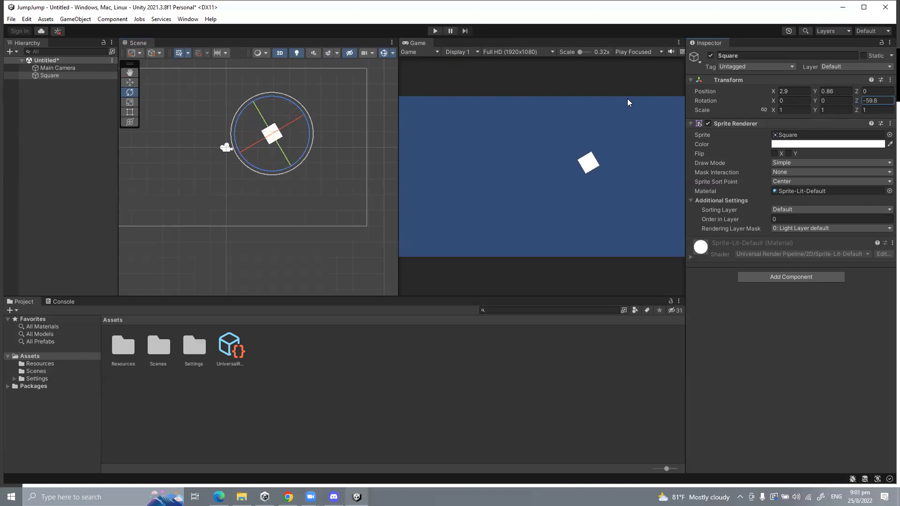
left_click(130, 103)
left_click(131, 111)
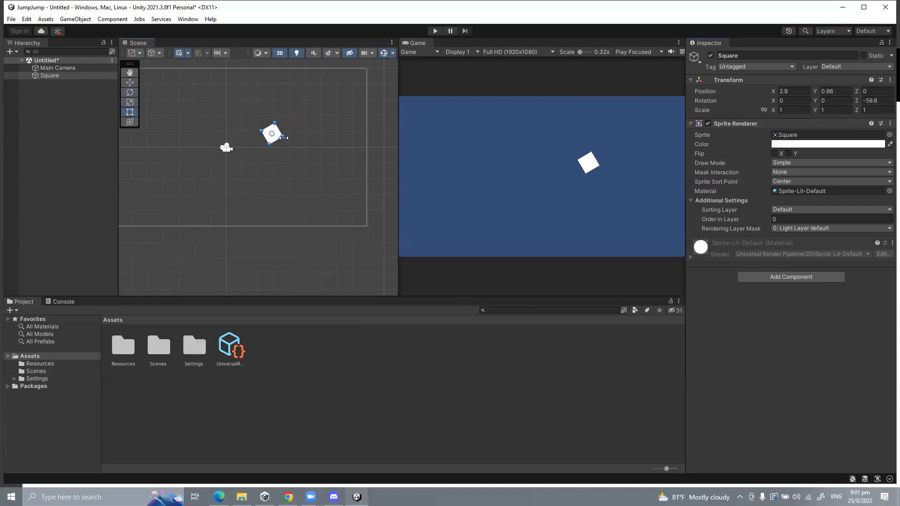
Step: Stretch the Square into a large rectangle with scale -5.236639 by 7.273659
left_click_drag(283, 137, 356, 147)
mouse_move(775, 110)
left_mouse_down()
mouse_move(685, 104)
mouse_move(771, 106)
mouse_move(731, 105)
mouse_move(760, 103)
left_mouse_up()
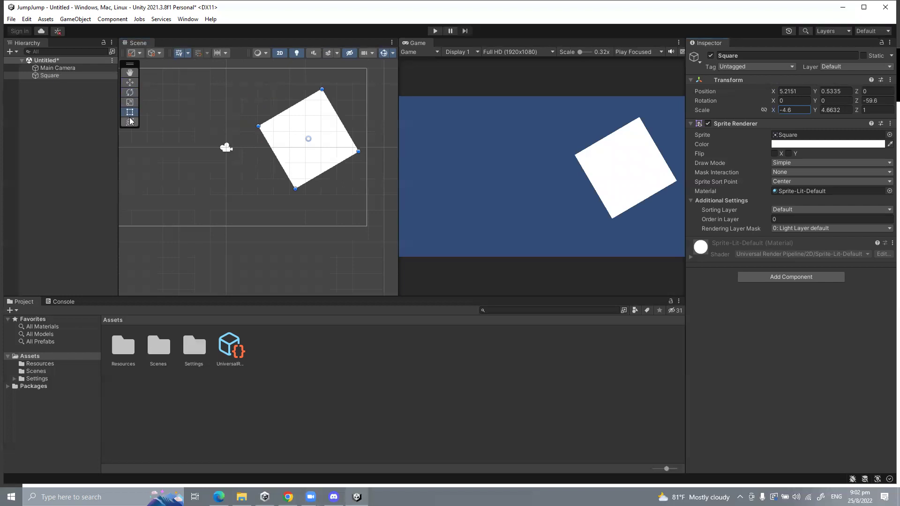
left_click_drag(322, 89, 353, 60)
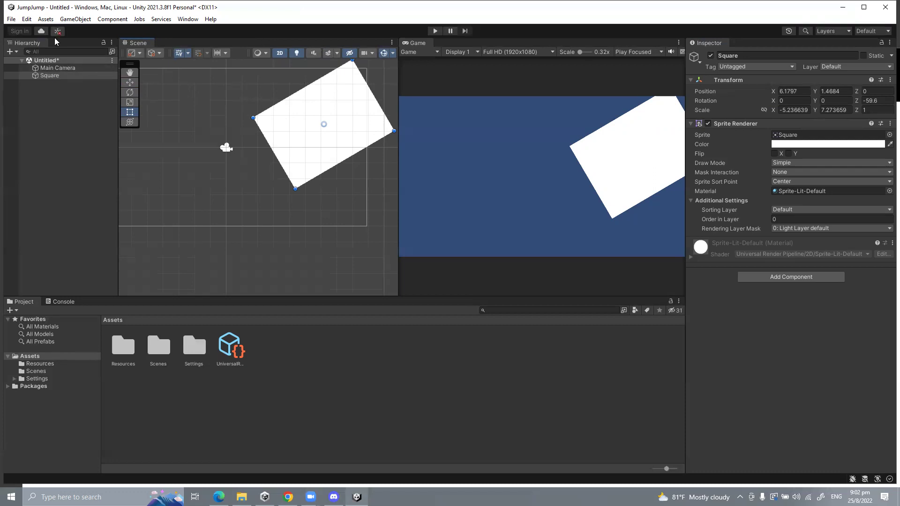
Step: Duplicate the Square and move Square (1) down-left to X -0.26, Y -3.64
left_click(55, 76)
key("ctrl+d")
left_click_drag(294, 103, 198, 205)
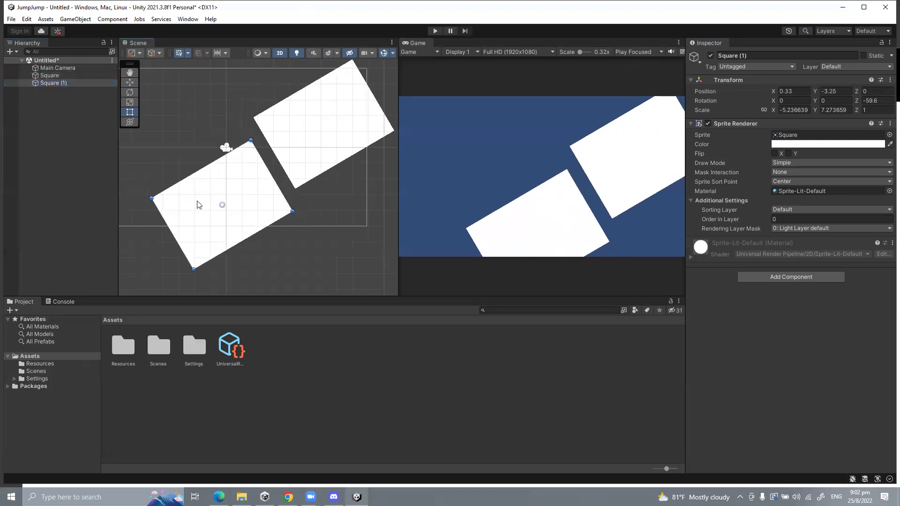
left_click(52, 67)
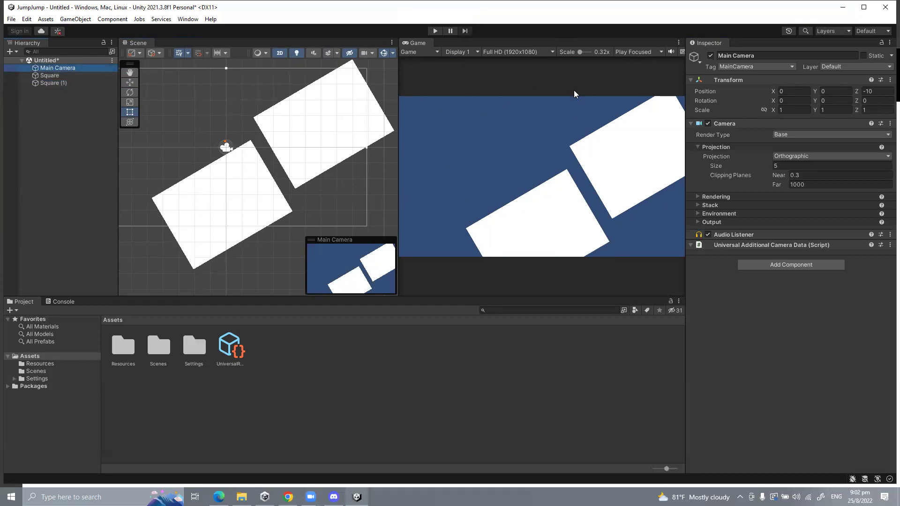
Step: Deactivate Main Camera and try the Cut option from its Hierarchy context menu
left_click(710, 56)
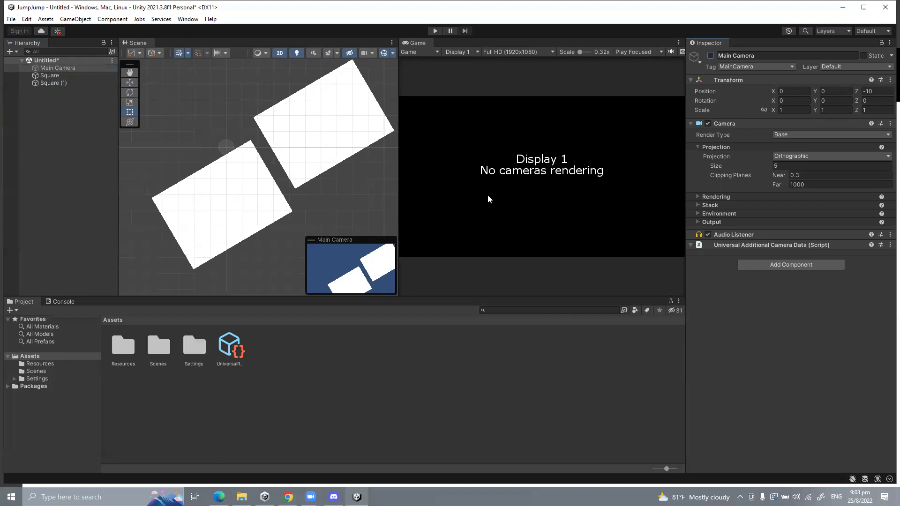
right_click(32, 127)
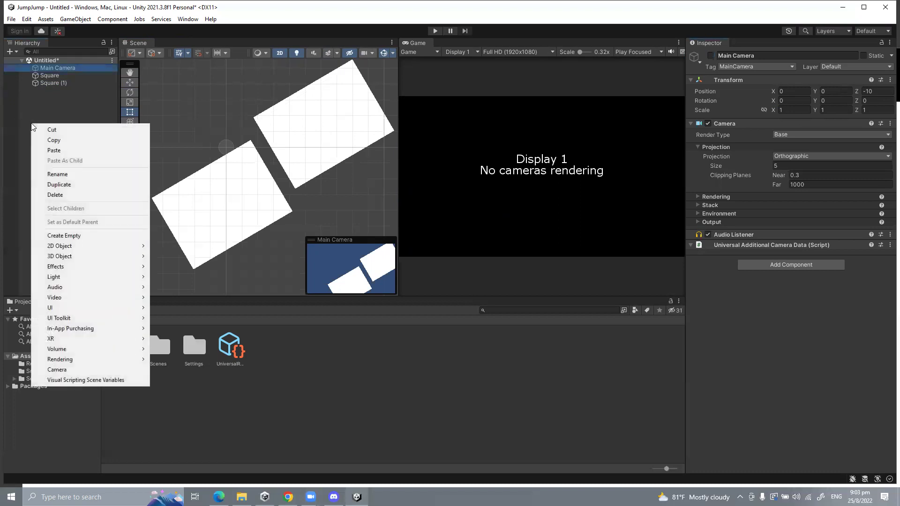
mouse_move(62, 363)
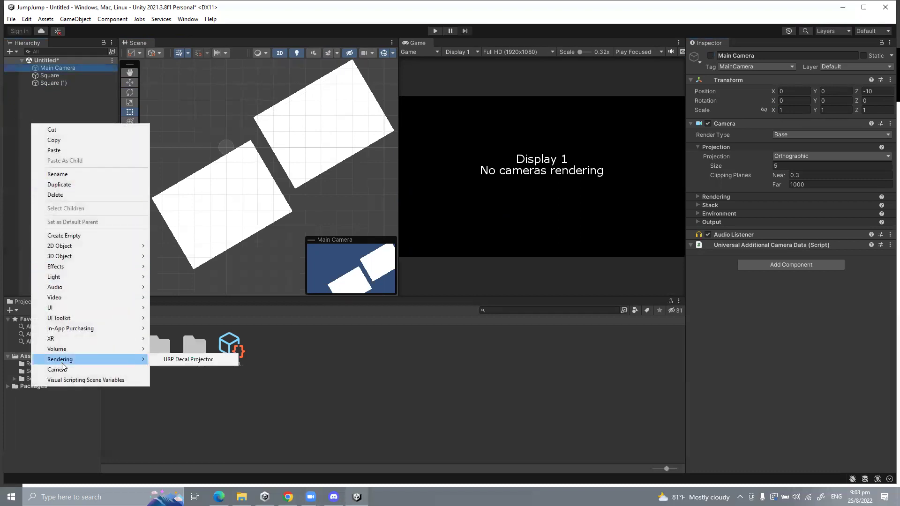
left_click(51, 129)
right_click(18, 106)
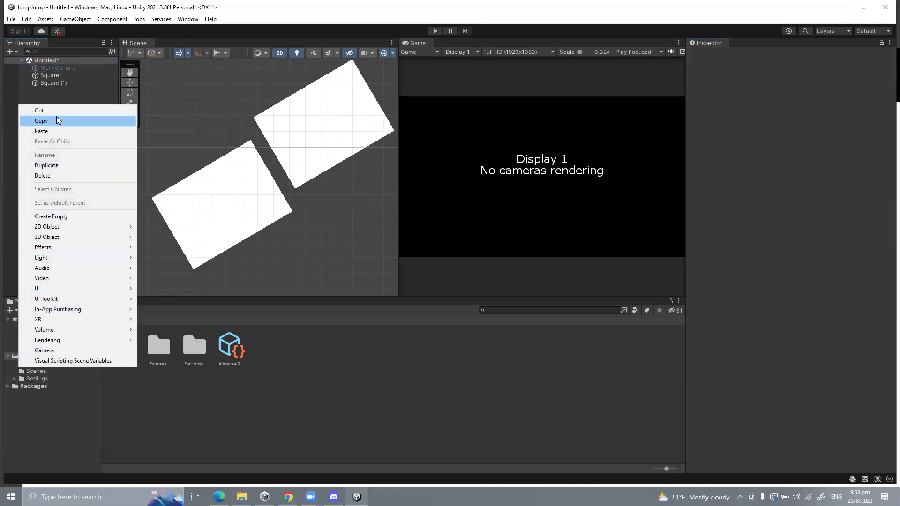
left_click(66, 93)
Step: Toggle Main Camera's active checkbox off and on several times, then delete it
left_click(63, 67)
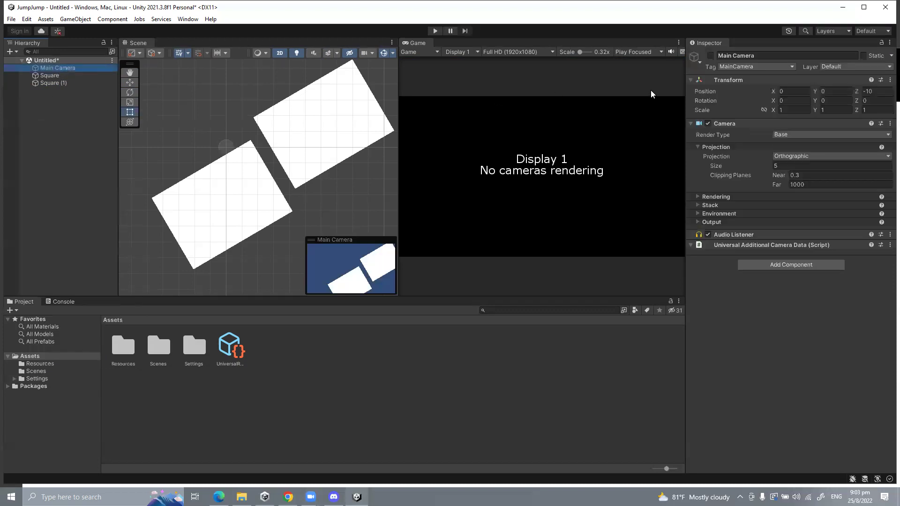
left_click(710, 55)
left_click(710, 56)
left_click(711, 55)
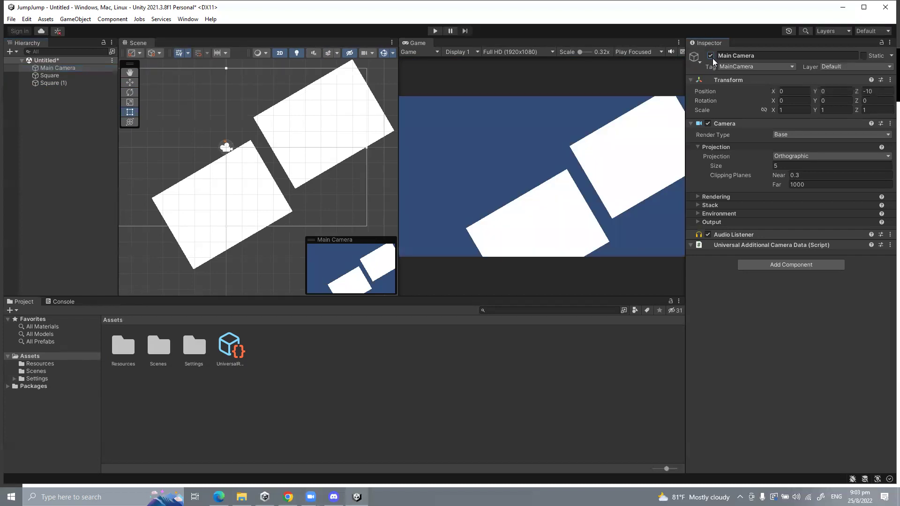
left_click(711, 56)
left_click(710, 56)
left_click(710, 56)
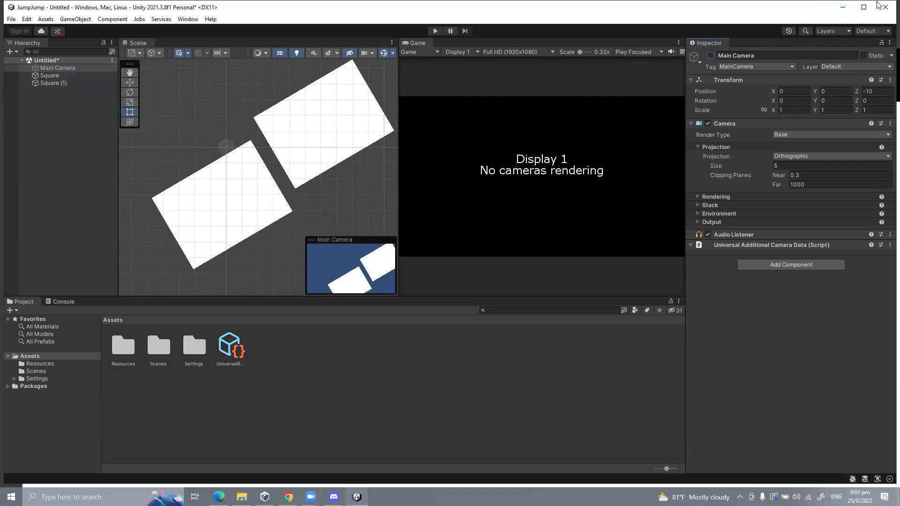
left_click(710, 55)
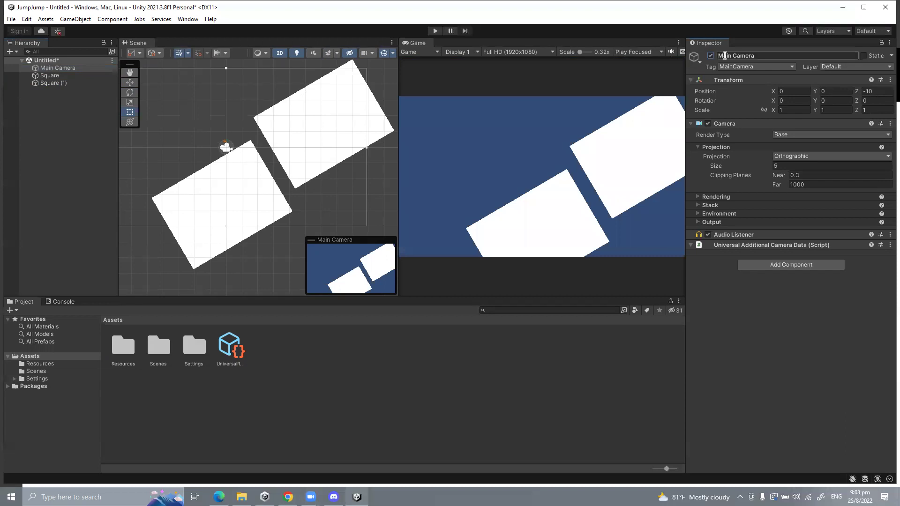
left_click(47, 69)
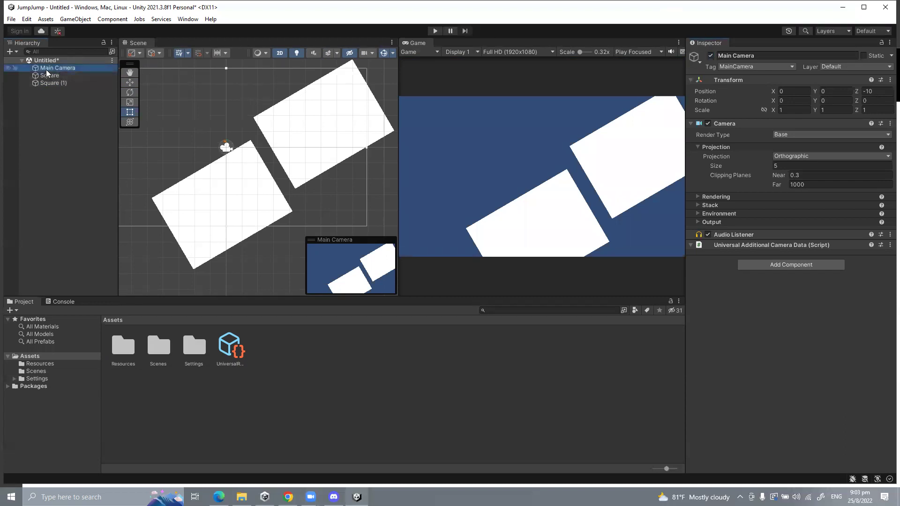
key("Delete")
Step: Add a new Camera from the Hierarchy, then undo back to the original Main Camera
right_click(50, 122)
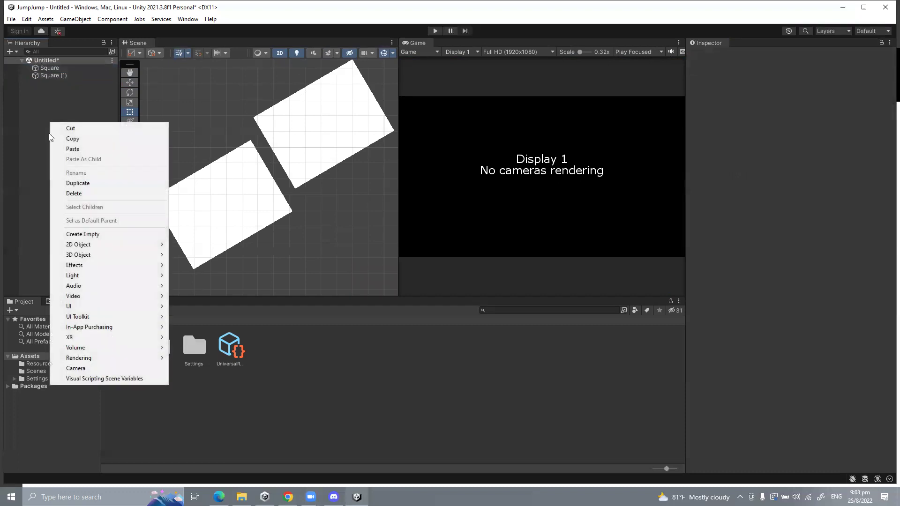
left_click(87, 368)
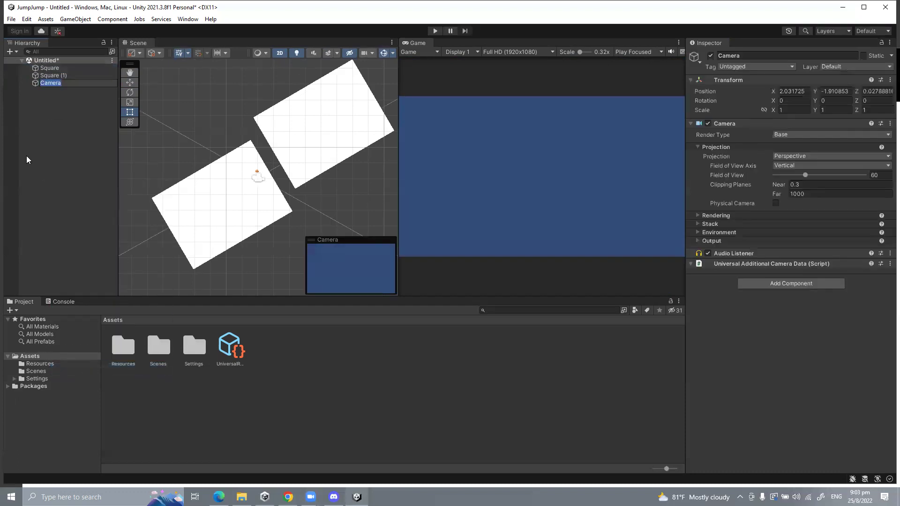
left_click(29, 160)
key("ctrl+z")
key("ctrl+z")
key("ctrl+z")
left_click(30, 137)
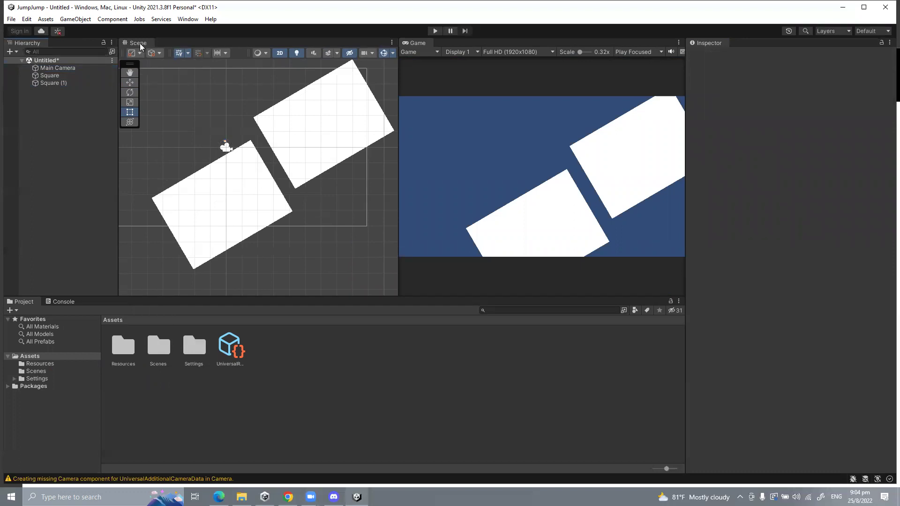
Step: Move Square (1) up-left and lower the original Square to X 6.12, Y -2.06
left_click(221, 216)
left_click_drag(221, 217, 178, 169)
left_click(305, 136)
left_click_drag(305, 136, 323, 191)
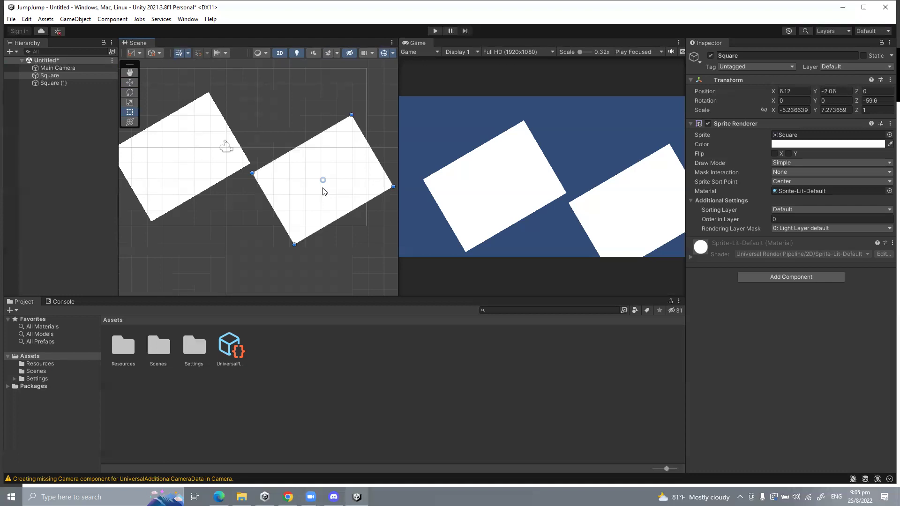
Step: Switch the Game view between Display 1 and Display 2, ending on Display 1
left_click(460, 52)
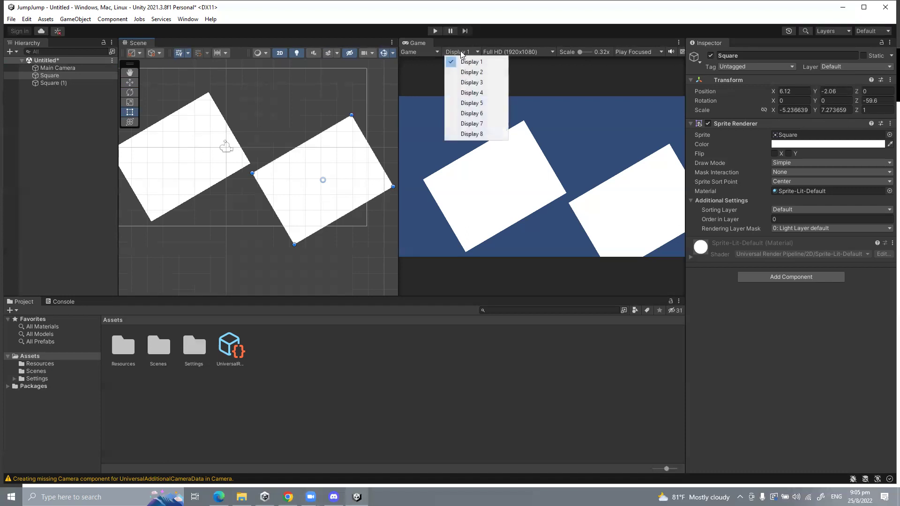
left_click(420, 52)
left_click(454, 52)
left_click(462, 72)
left_click(454, 53)
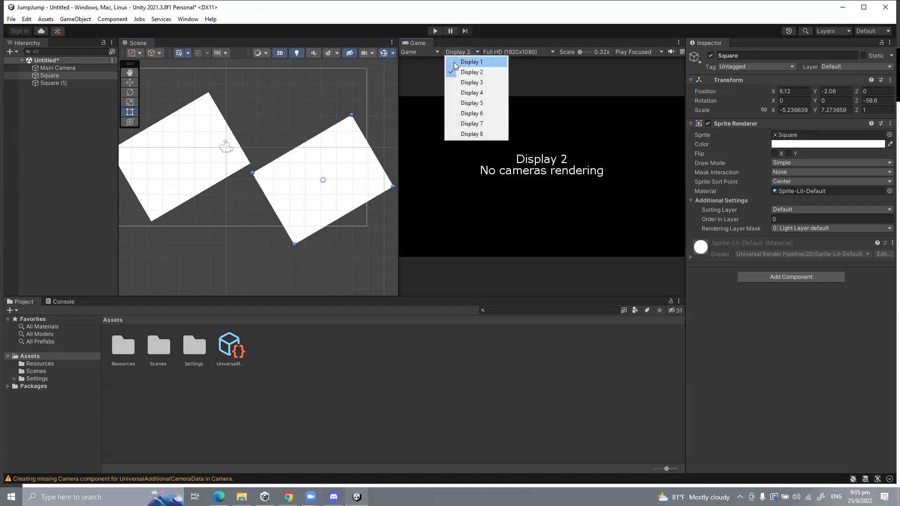
left_click(455, 61)
left_click(455, 54)
left_click(471, 72)
left_click(463, 52)
left_click(464, 61)
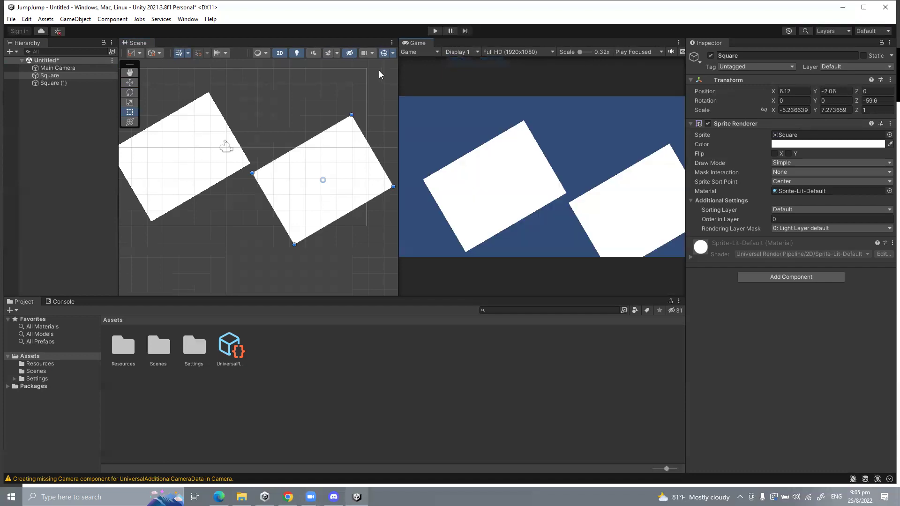
Step: Add a new Camera to the scene and preview Display 2 in the Game view
right_click(55, 92)
left_click(75, 347)
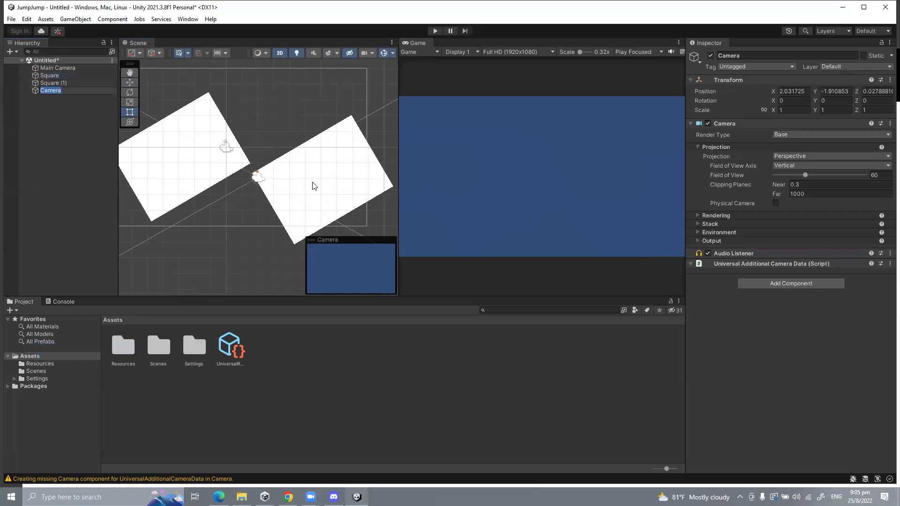
left_click(456, 51)
left_click(456, 73)
left_click(457, 52)
left_click(66, 92)
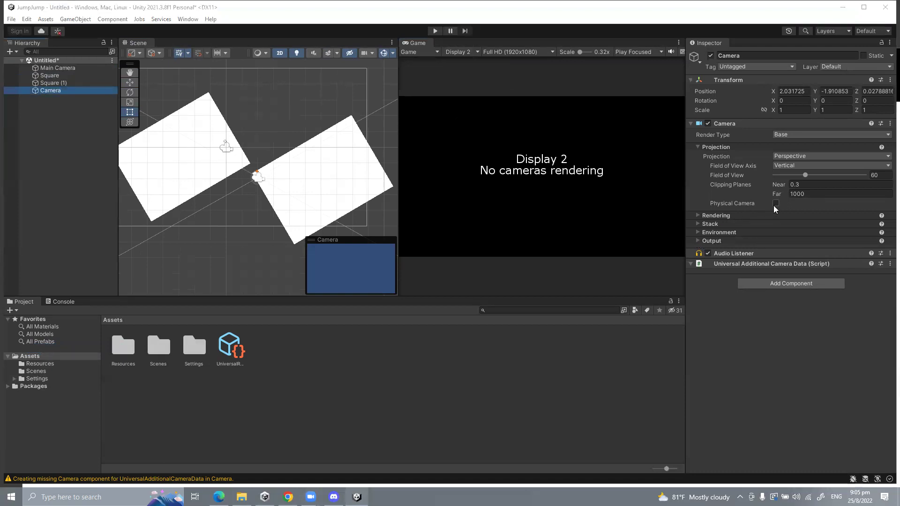
Step: Set the new Camera's renderer to 0: Renderer2D, leaving Physical Camera off
left_click(698, 214)
left_click(794, 226)
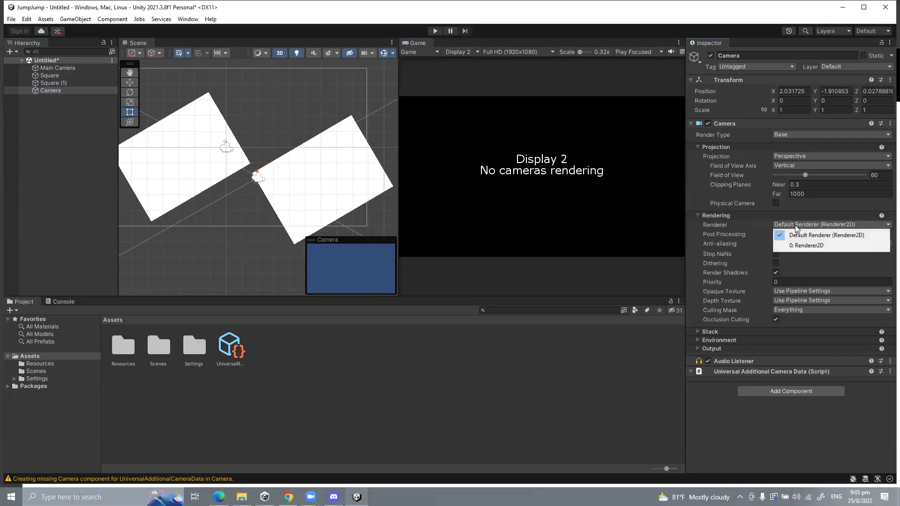
left_click(794, 240)
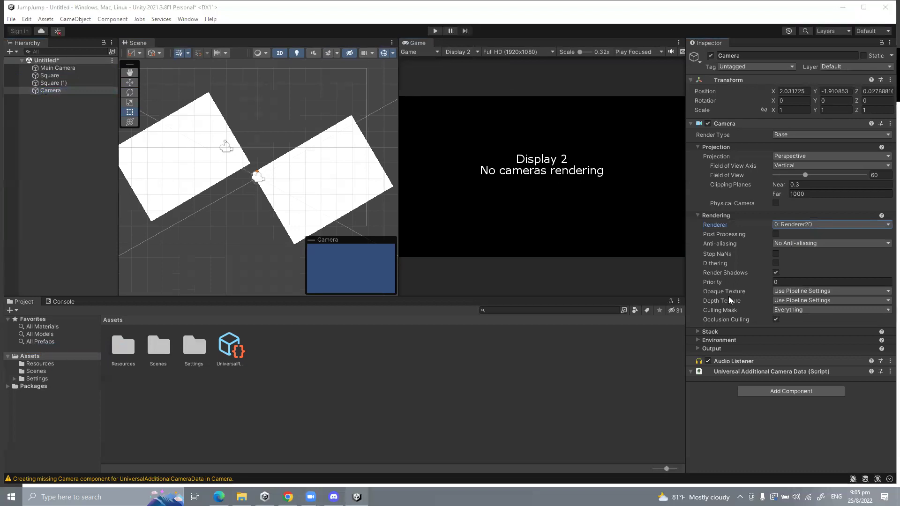
left_click(774, 203)
left_click(774, 203)
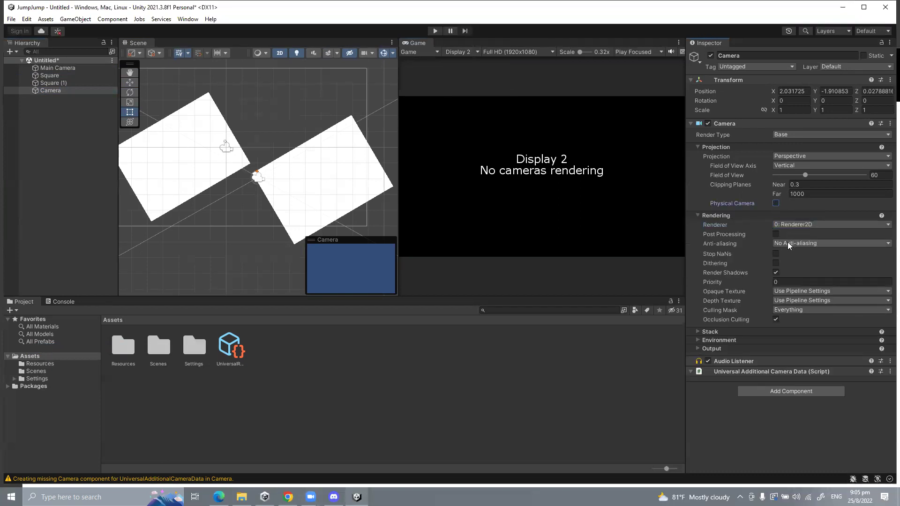
Step: Check the Camera's Stack, which offers no overlay cameras to add
left_click(715, 333)
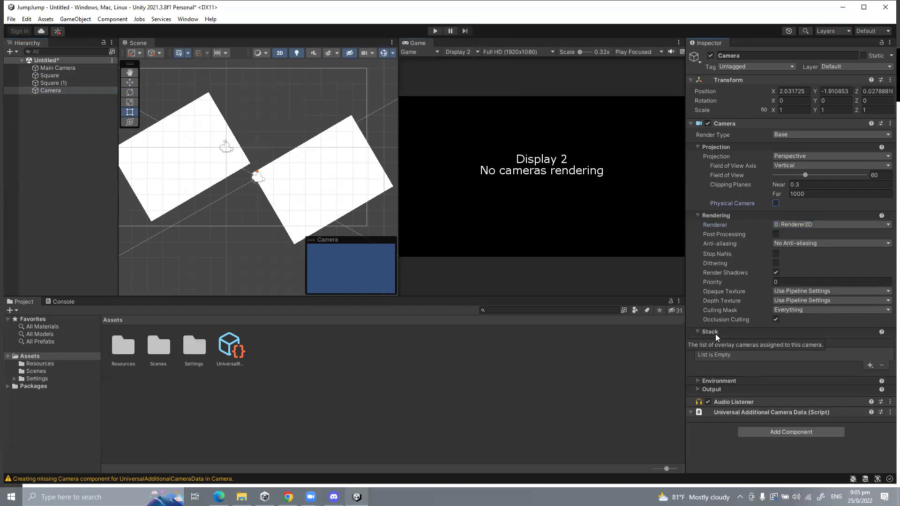
left_click(868, 365)
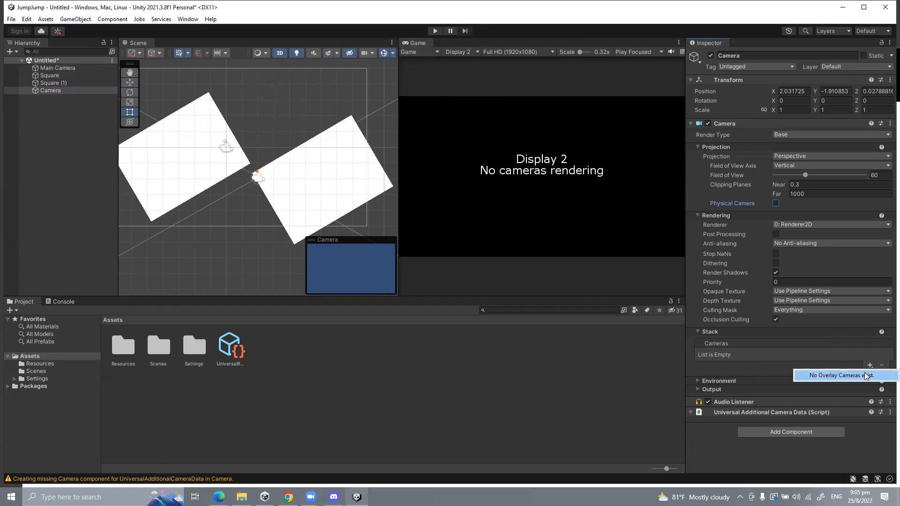
left_click(863, 374)
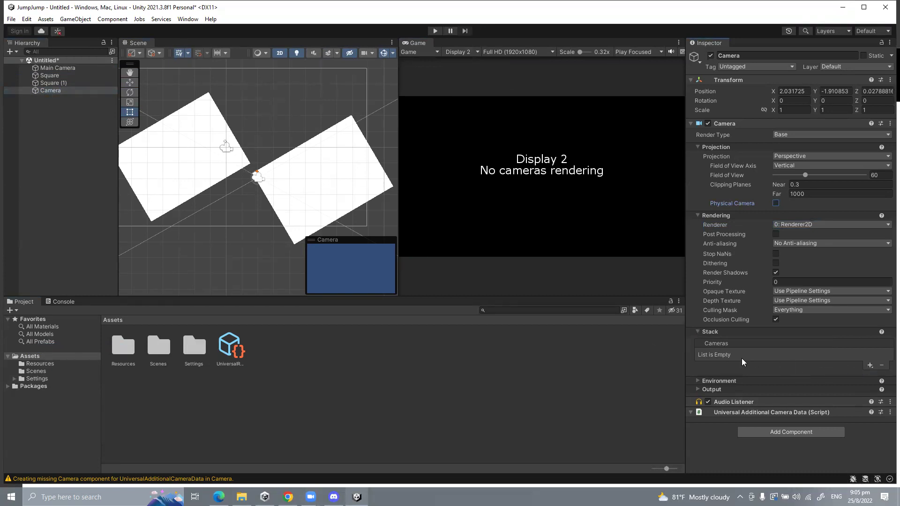
left_click(867, 364)
left_click(847, 378)
Step: Set the new Camera's Render Type to Overlay, then select Main Camera
left_click(794, 156)
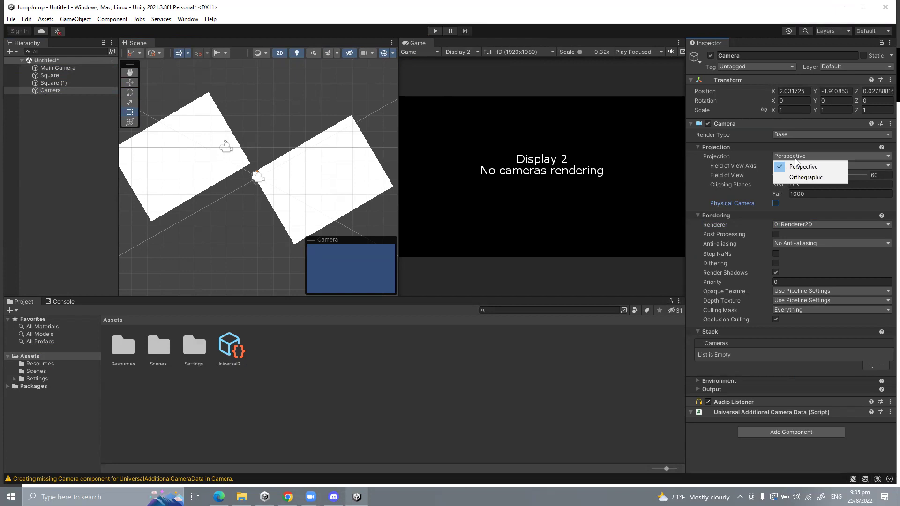
left_click(791, 135)
left_click(793, 152)
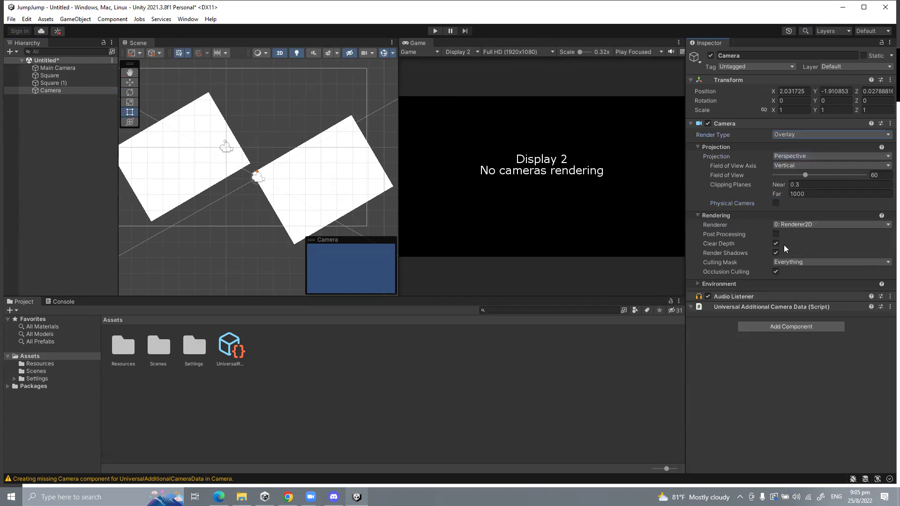
left_click(711, 284)
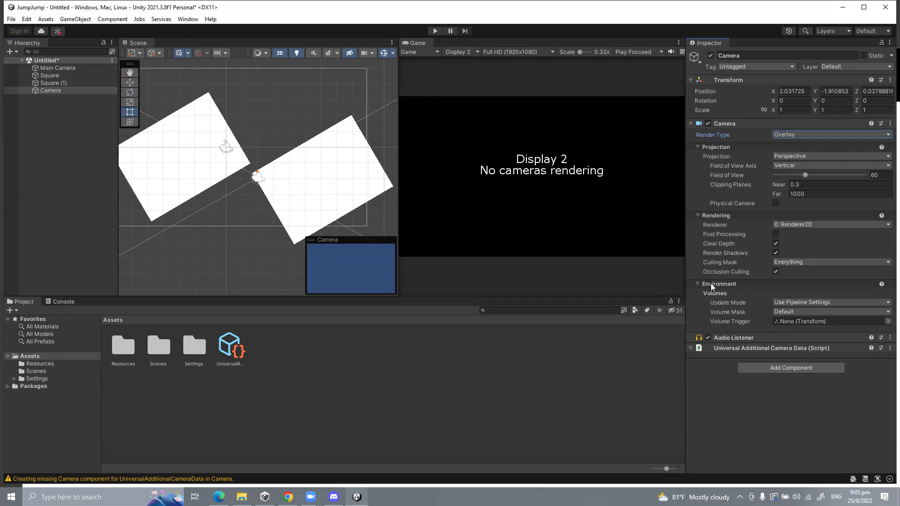
left_click(781, 224)
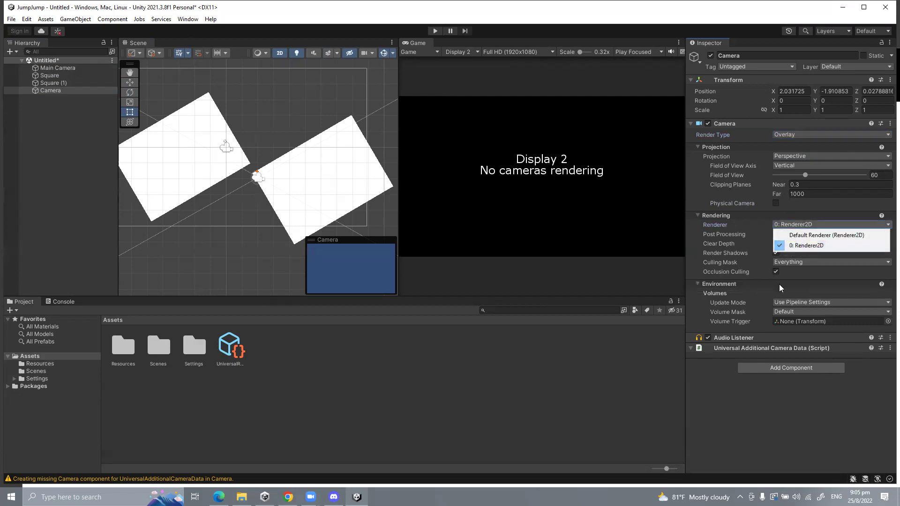
left_click(47, 68)
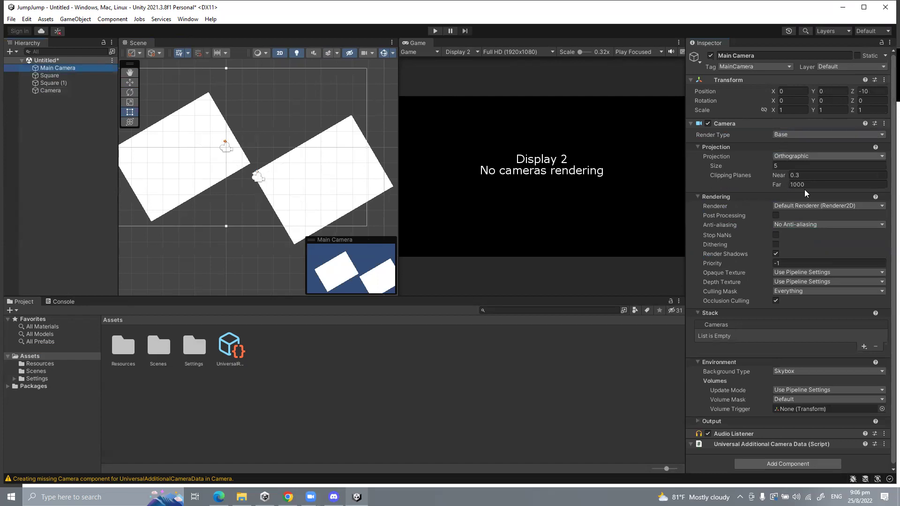
Step: Add Camera to Main Camera's Stack and preview Displays 1, 2 and 3 in the Game view
left_click(864, 347)
left_click(864, 356)
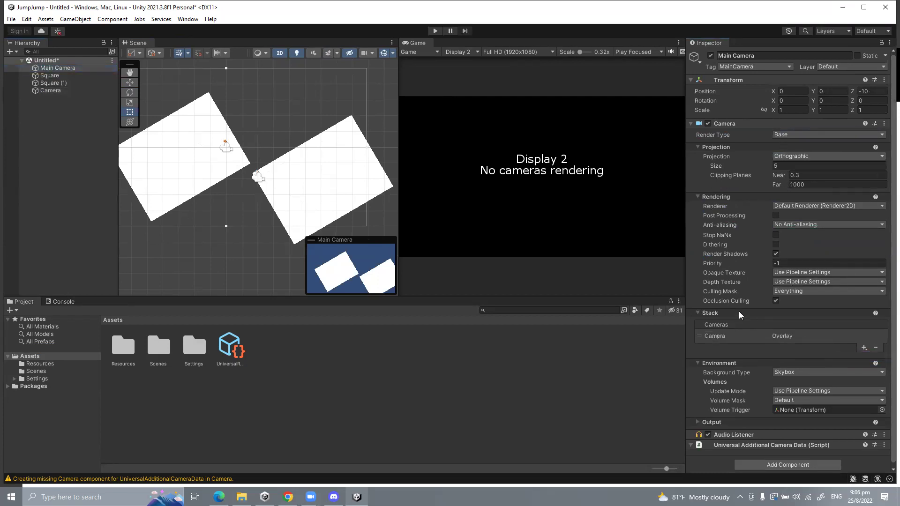
left_click(449, 52)
left_click(455, 63)
left_click(459, 51)
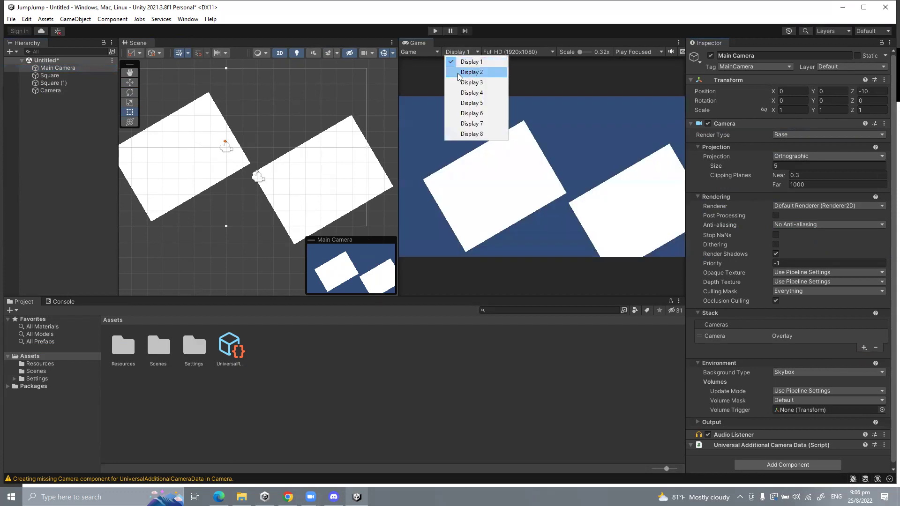
left_click(457, 73)
left_click(466, 52)
left_click(463, 82)
Step: Return the Game view to Display 1, select Camera, and switch the Scene view to 3D
left_click(461, 52)
left_click(461, 71)
left_click(460, 52)
left_click(458, 62)
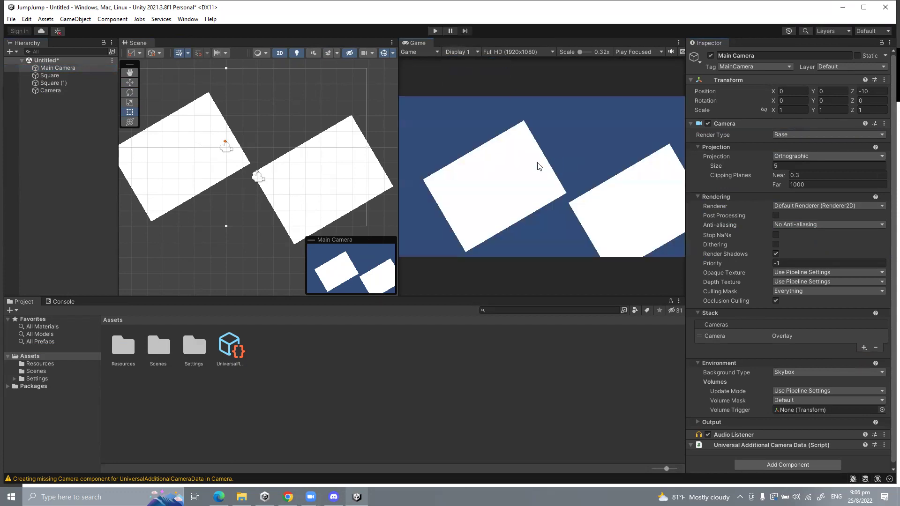
left_click(66, 91)
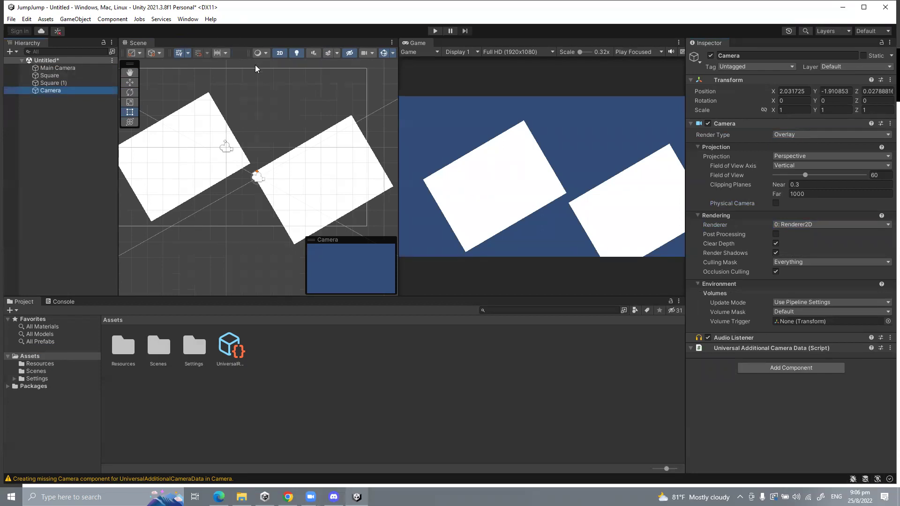
left_click(279, 53)
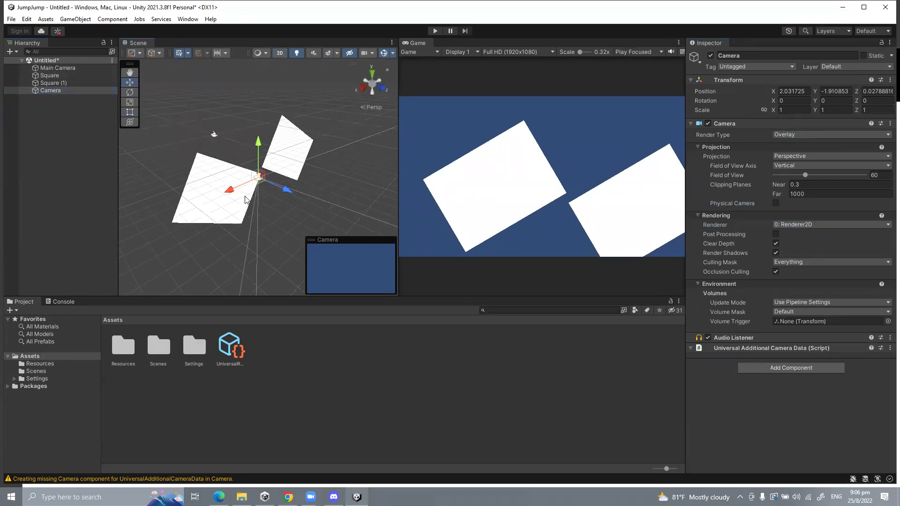
Step: Select the overlay Camera and drag it along X and Y to about X 5.61, Y 0.42
left_click(247, 210)
left_click_drag(274, 190, 124, 209, "alt")
left_click(254, 180)
left_click(258, 179)
left_click_drag(261, 226, 194, 238, "alt")
left_click_drag(182, 199, 247, 117)
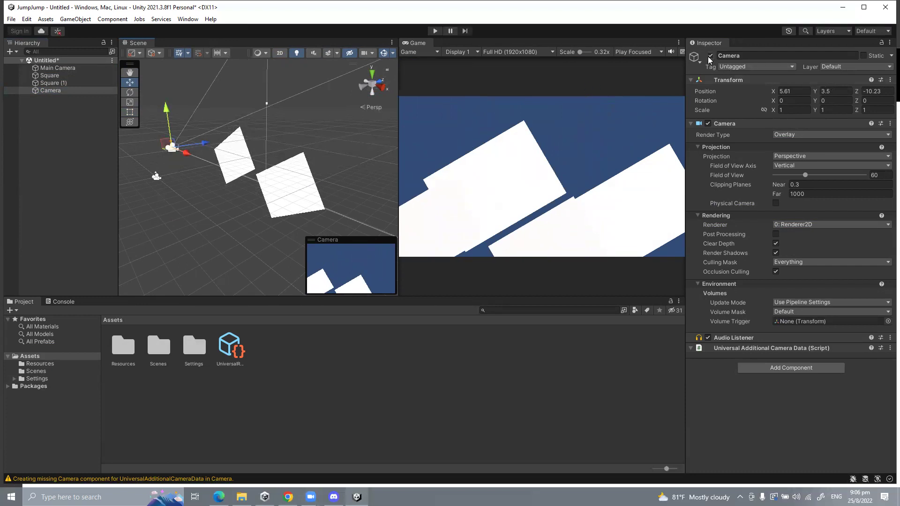
left_click_drag(201, 167, 234, 164, "alt")
left_click_drag(201, 110, 221, 94)
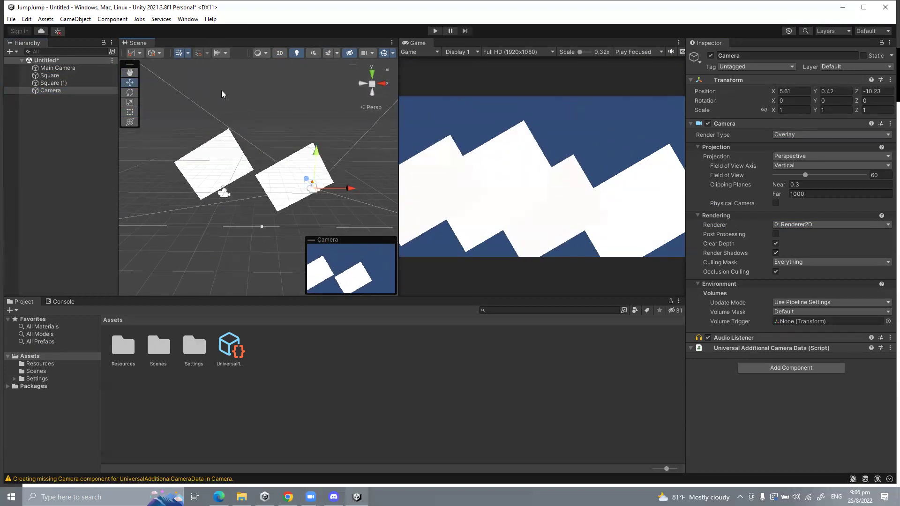
Step: Toggle the Scene view 2D mode, drag Camera back to Z -12.3, and reselect it
left_click(279, 52)
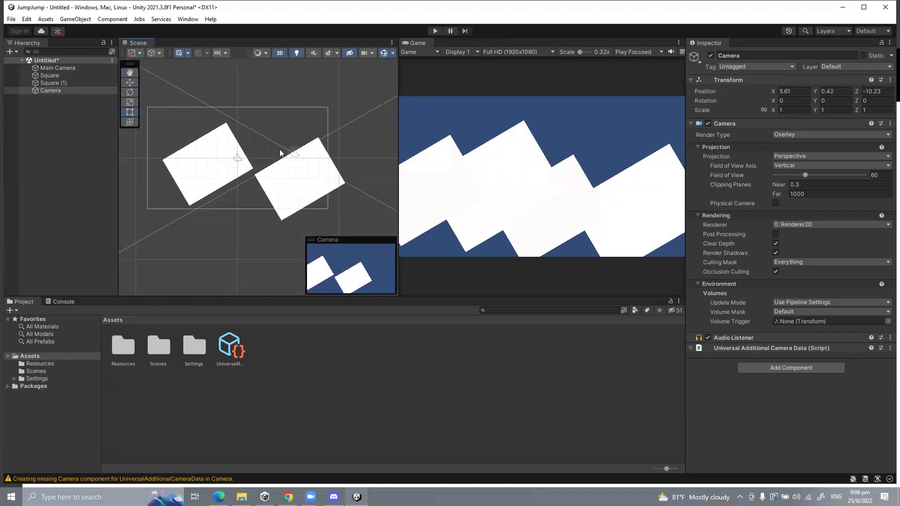
left_click(277, 54)
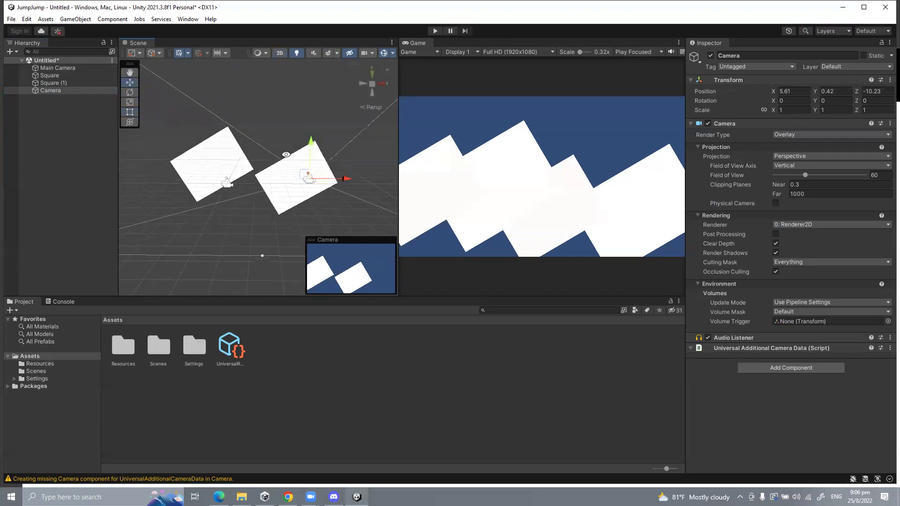
left_click(280, 52)
left_click(280, 52)
left_click(280, 53)
left_click(279, 53)
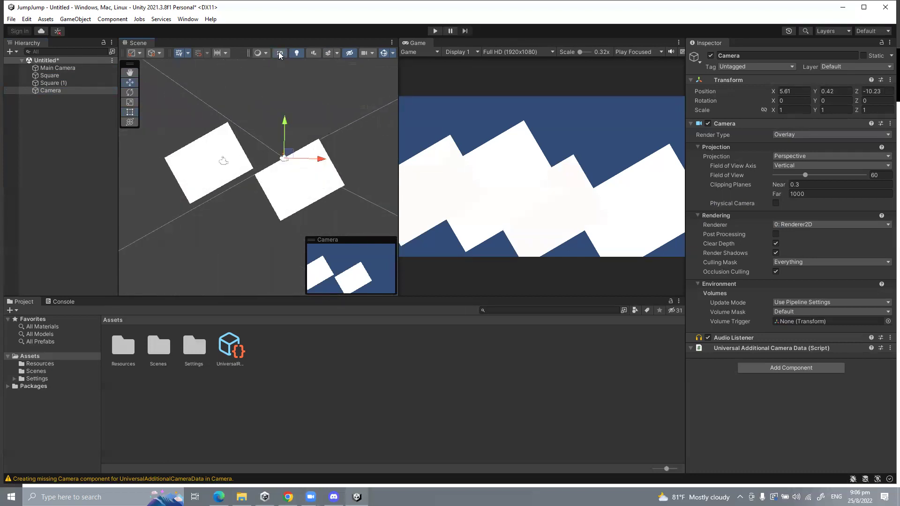
left_click(280, 52)
left_click(280, 53)
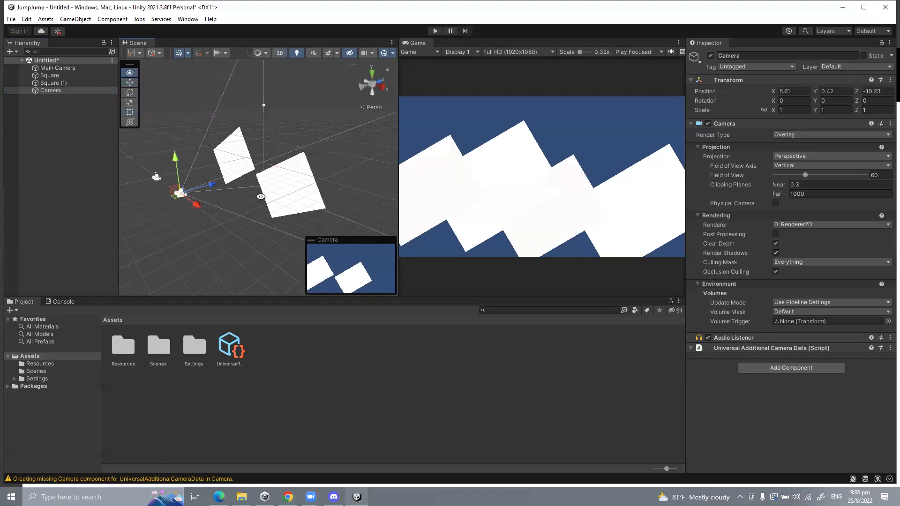
left_click_drag(212, 194, 173, 205)
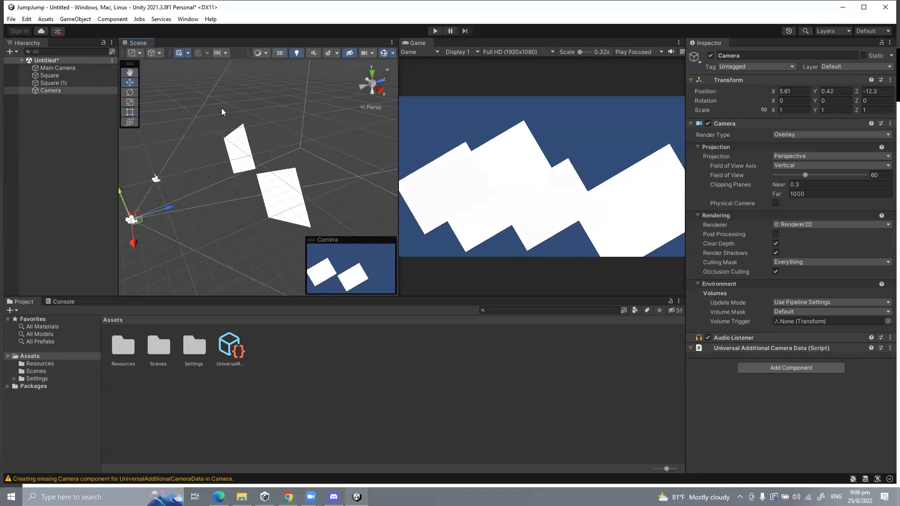
left_click(238, 154)
left_click(143, 215)
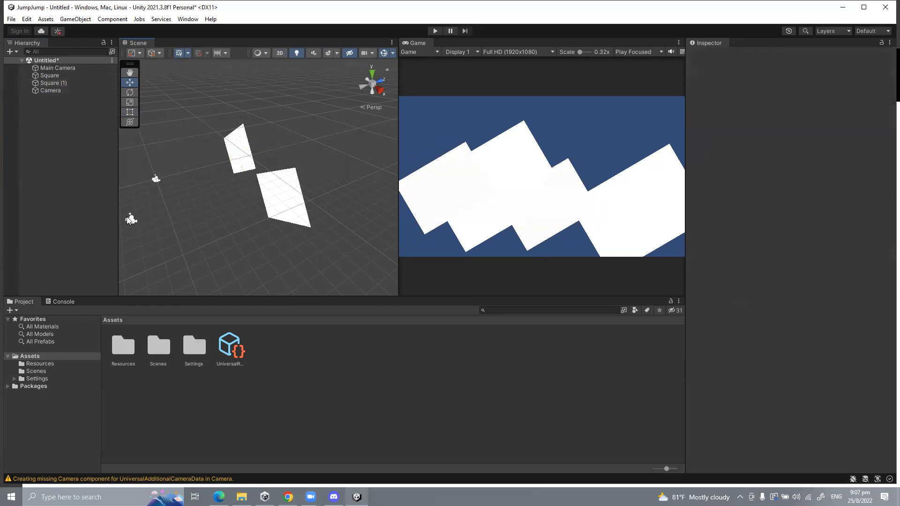
left_click(132, 219)
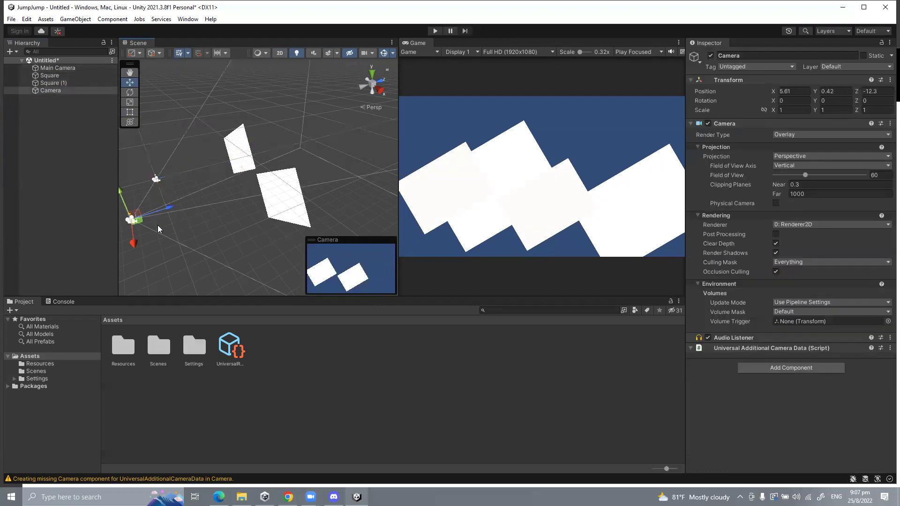
Step: Switch the overlay Camera's projection to Orthographic and move it sideways along X
left_click(801, 154)
left_click(795, 177)
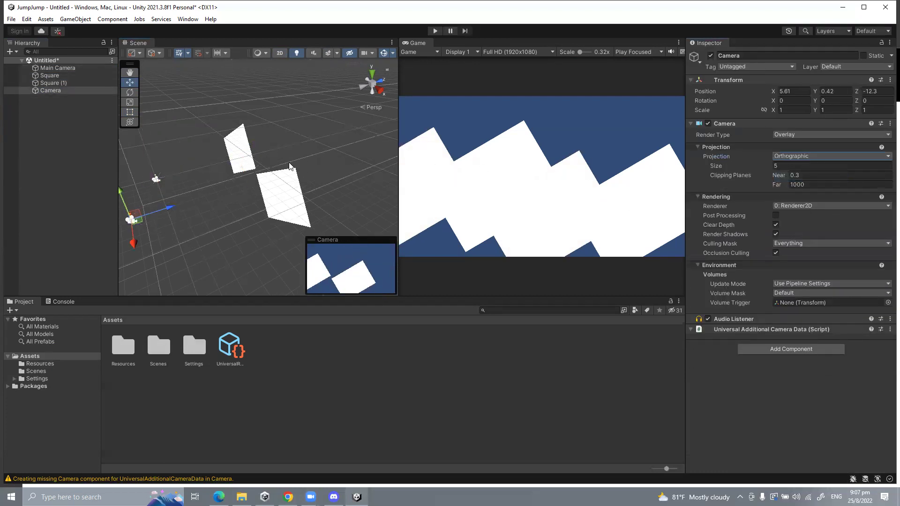
left_click_drag(356, 159, 409, 155, "alt")
left_click_drag(329, 233, 349, 213)
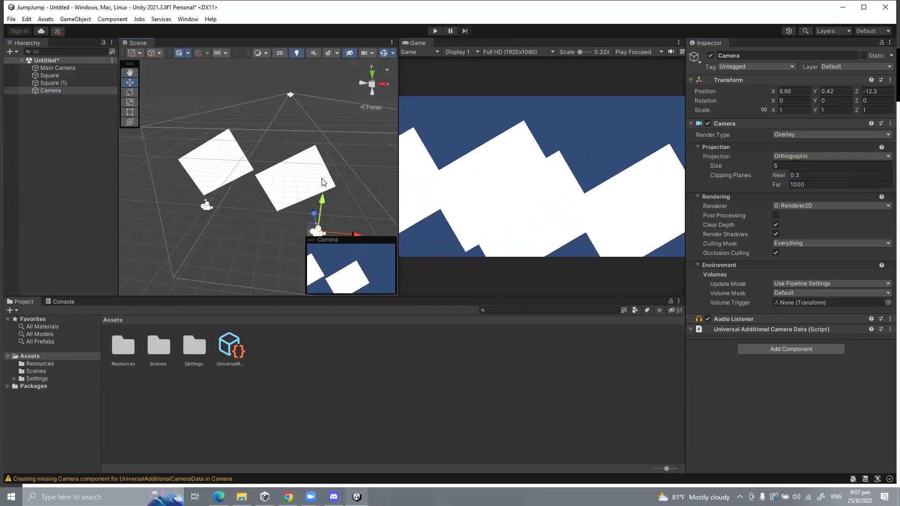
Step: Toggle the Scene view between 2D and 3D, recentre the squares, and select Camera
left_click(281, 53)
key("t")
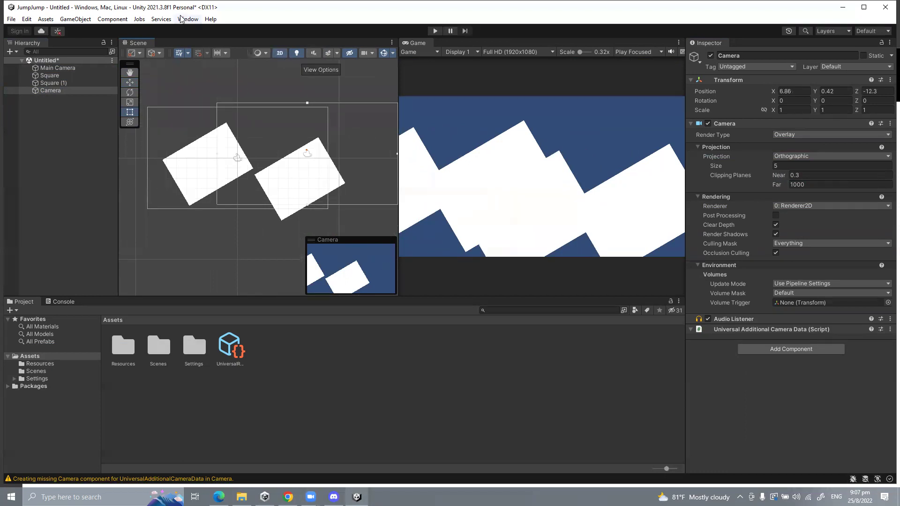
left_click(281, 53)
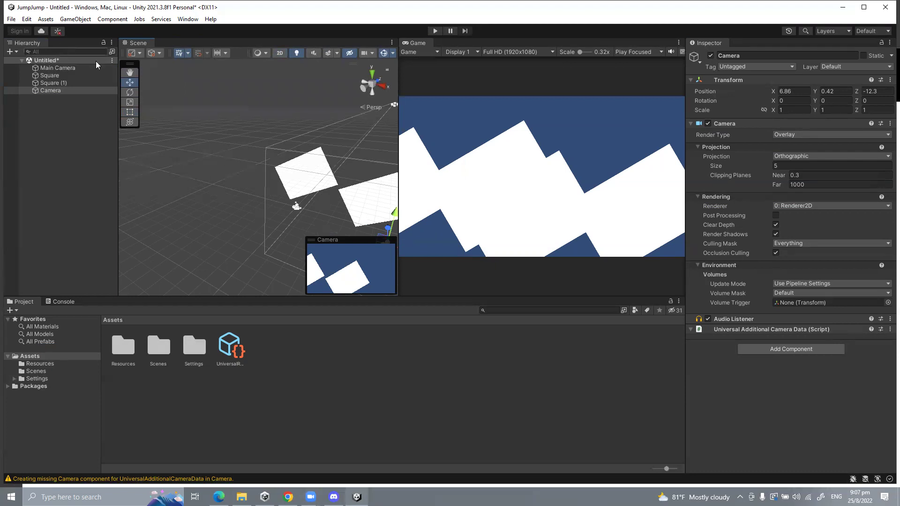
middle_click_drag(208, 146, 123, 89)
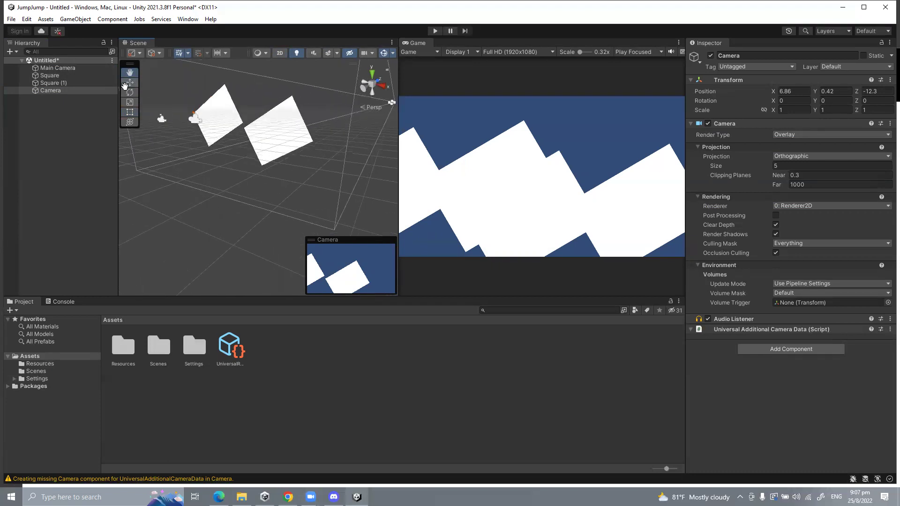
left_click(280, 54)
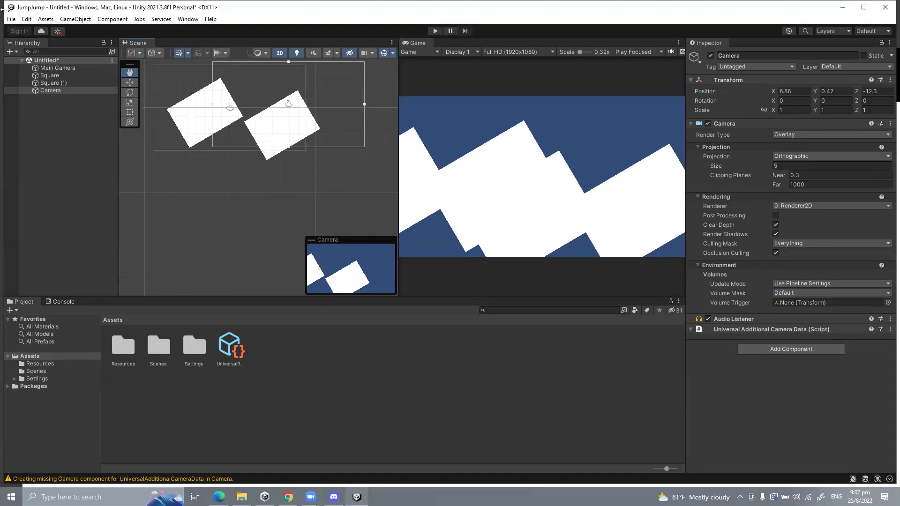
left_click(50, 90)
Step: Delete the overlay Camera, then briefly disable and re-enable Main Camera
key("Delete")
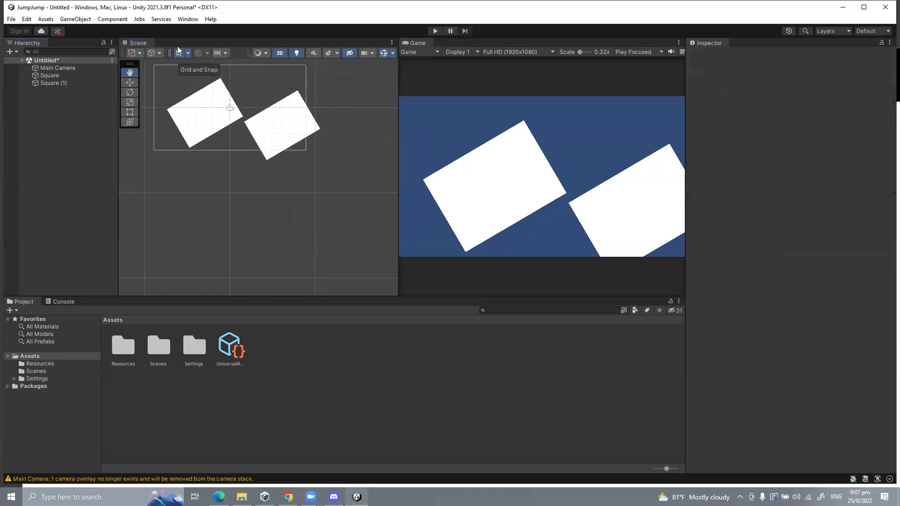
left_click(67, 69)
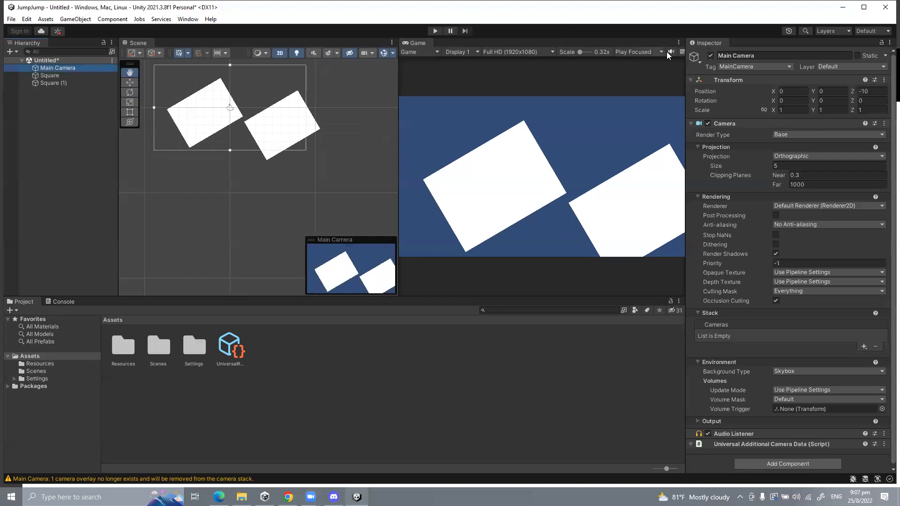
left_click(707, 55)
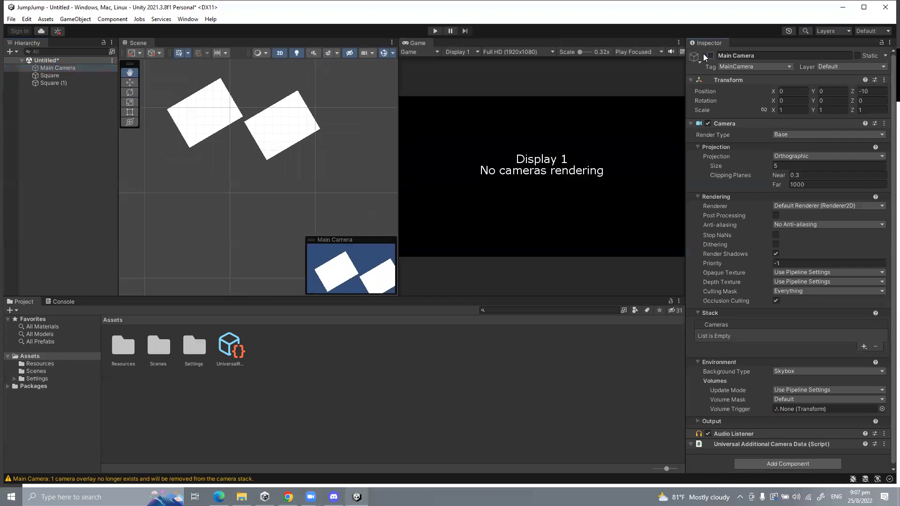
left_click(711, 55)
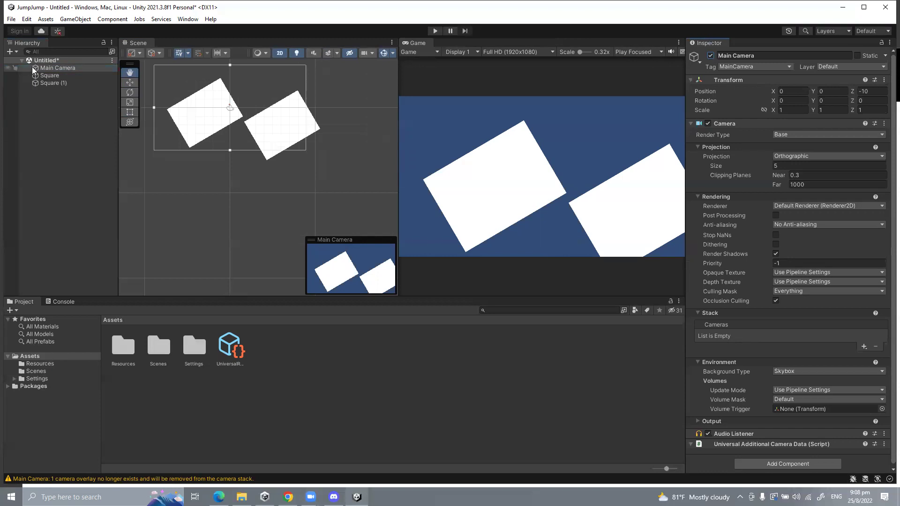
Step: Test-move Main Camera, undo back to X 0, fold its Camera component, and select Square
left_click(49, 68)
left_click(129, 82)
mouse_move(225, 102)
left_mouse_down()
mouse_move(284, 101)
mouse_move(220, 102)
left_mouse_up()
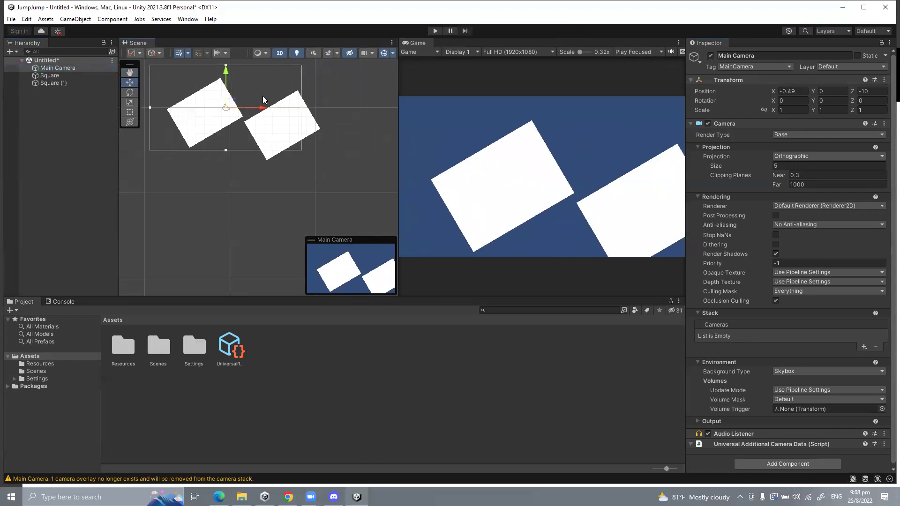
key("ctrl+z")
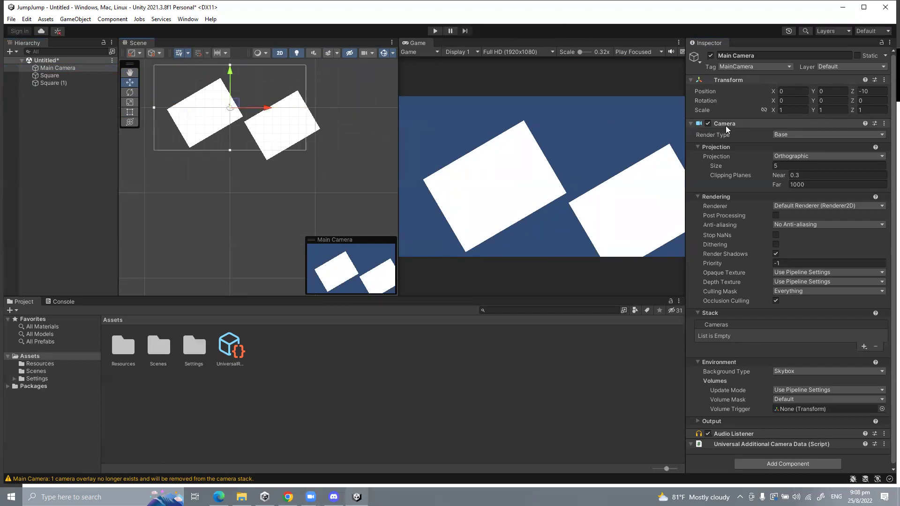
scroll(736, 141, "down", 1)
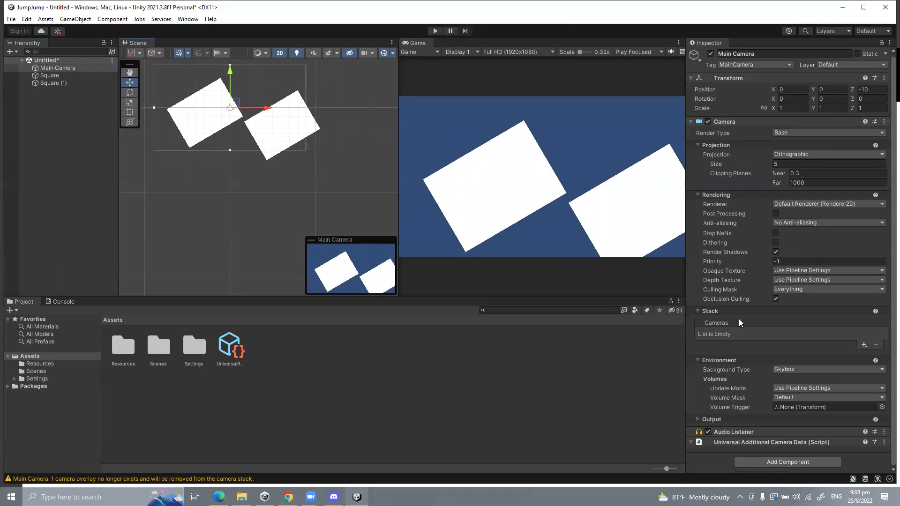
left_click(692, 123)
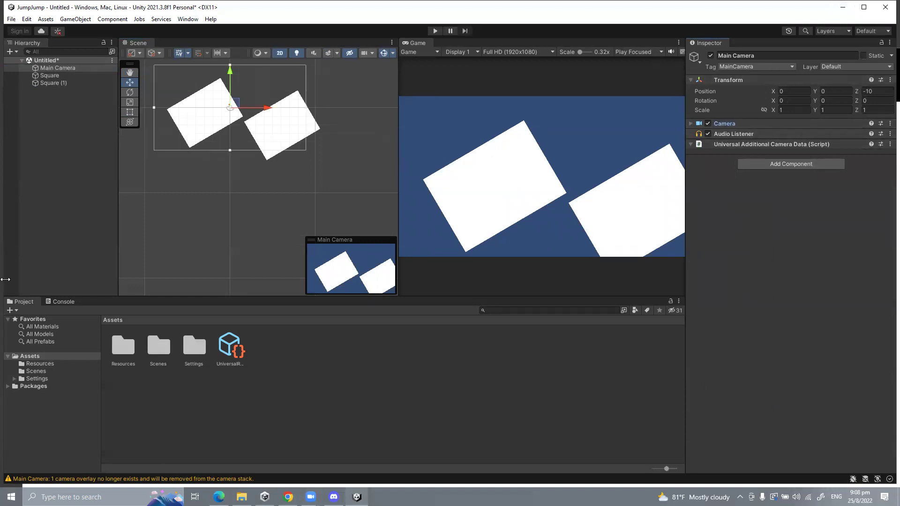
left_click(54, 75)
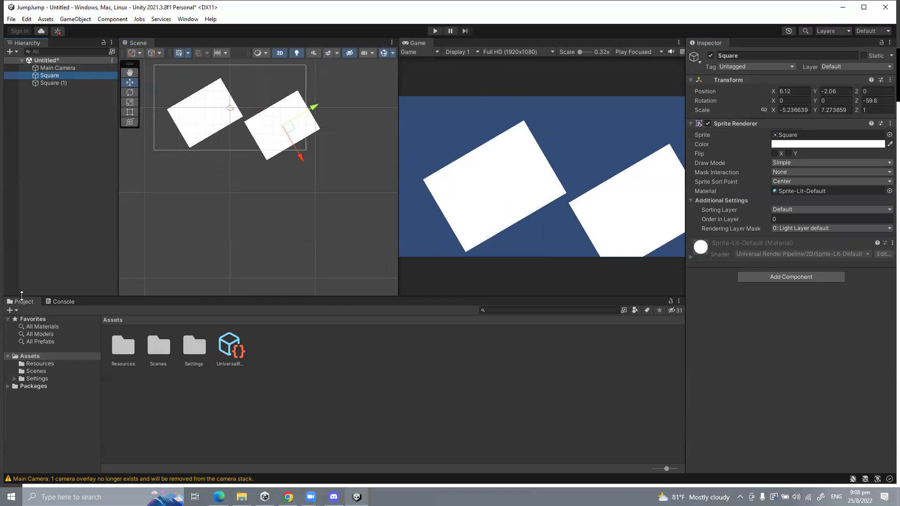
Step: Browse the Resources, Settings and Scenes folders under Assets, ending on Scenes with SampleScene
left_click(8, 357)
left_click(8, 356)
left_click(34, 366)
left_click(39, 373)
left_click(43, 378)
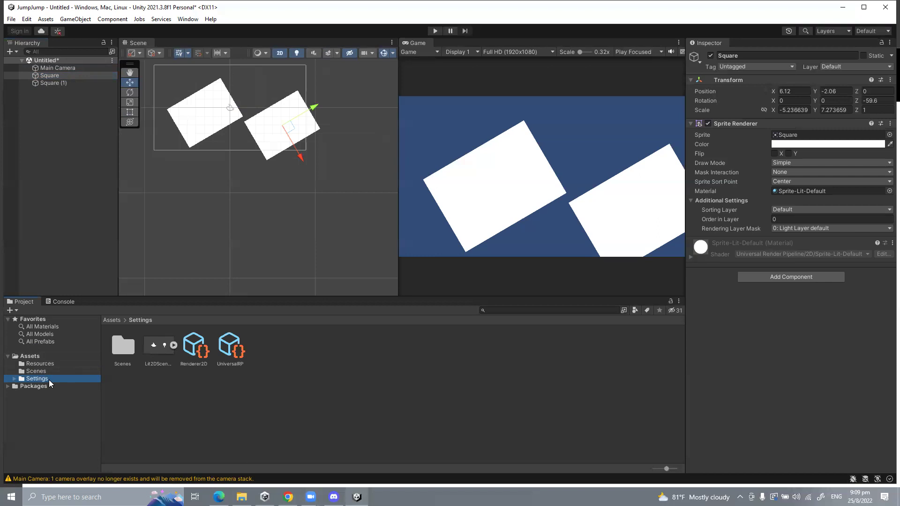
left_click(41, 372)
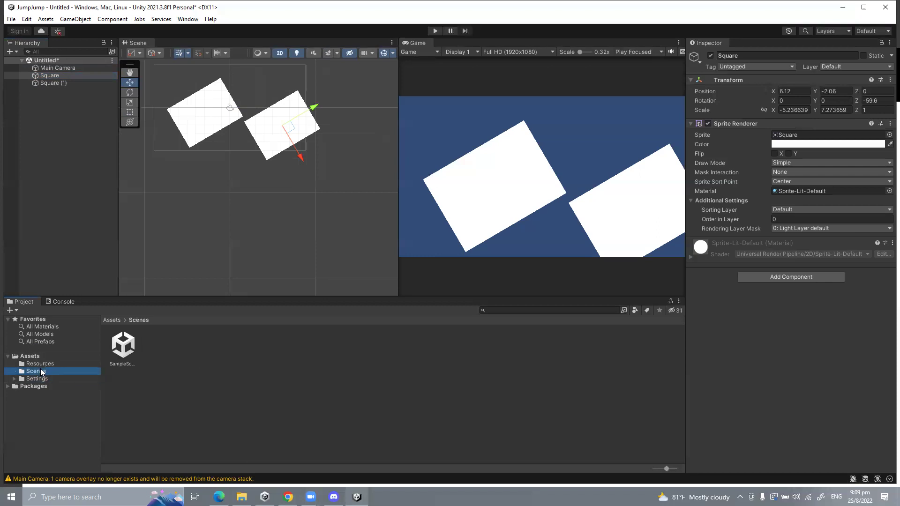
Step: Create a new folder inside Assets, keeping the default name New Folder
right_click(35, 356)
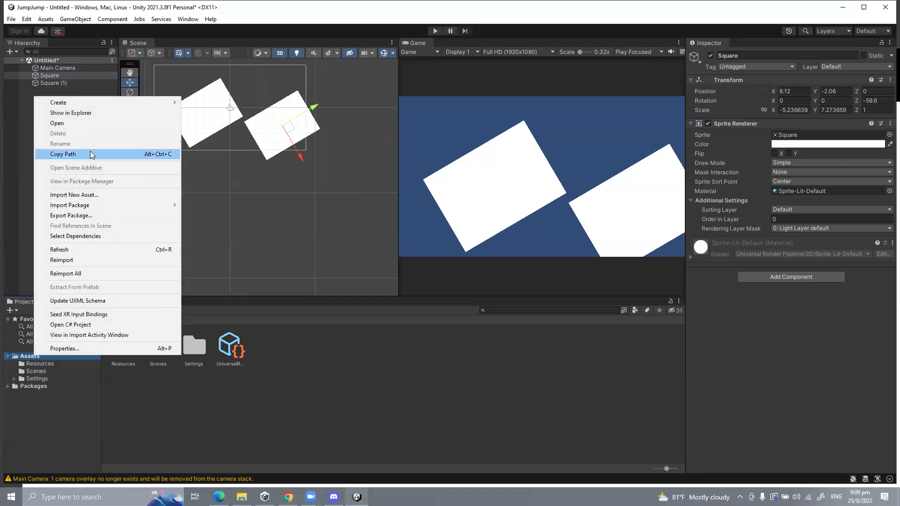
mouse_move(99, 102)
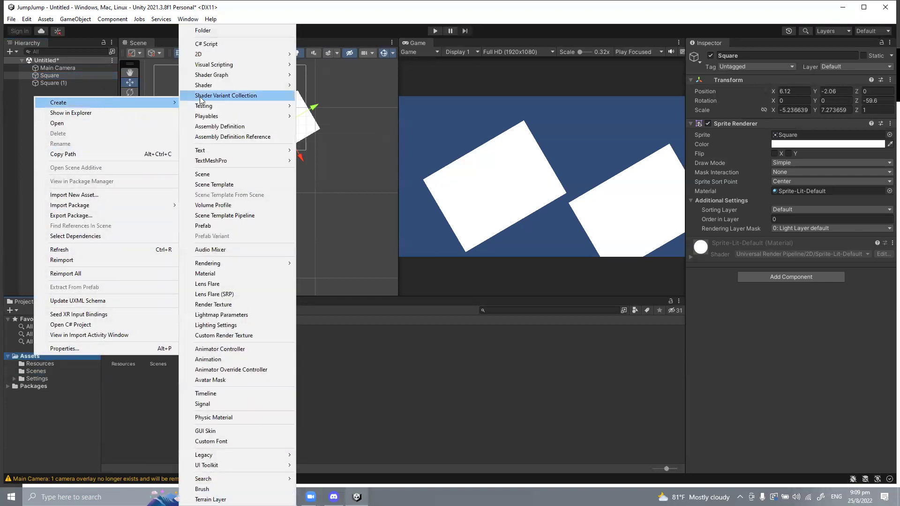
left_click(202, 31)
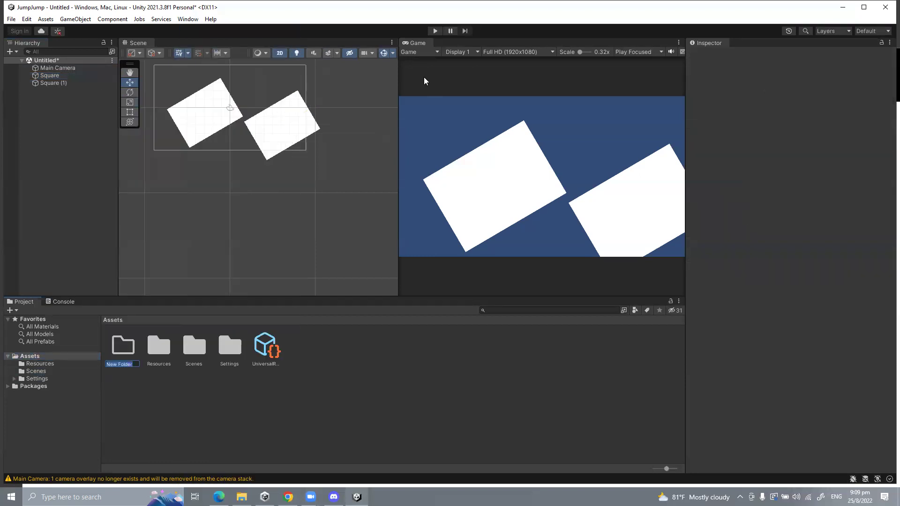
key("Return")
left_click(32, 358)
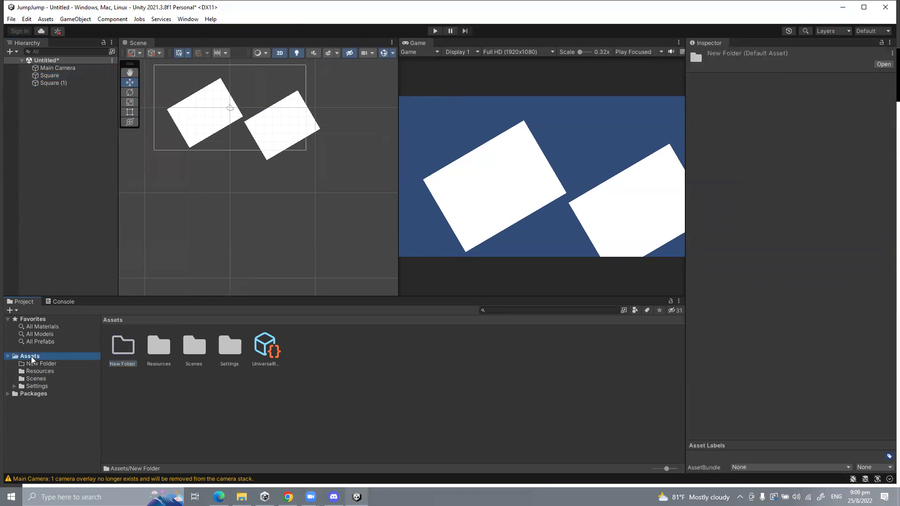
Step: Rename New Folder to 'Scripts'
right_click(32, 358)
mouse_move(81, 103)
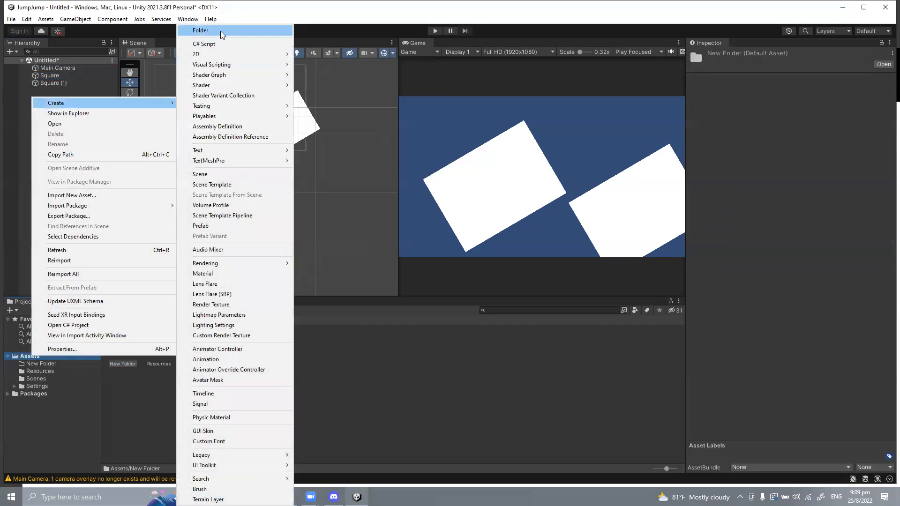
left_click(323, 362)
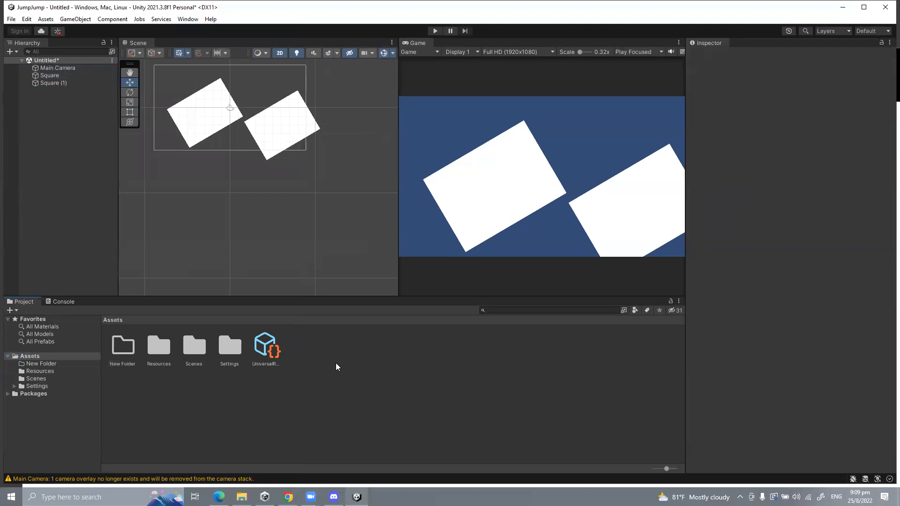
right_click(336, 364)
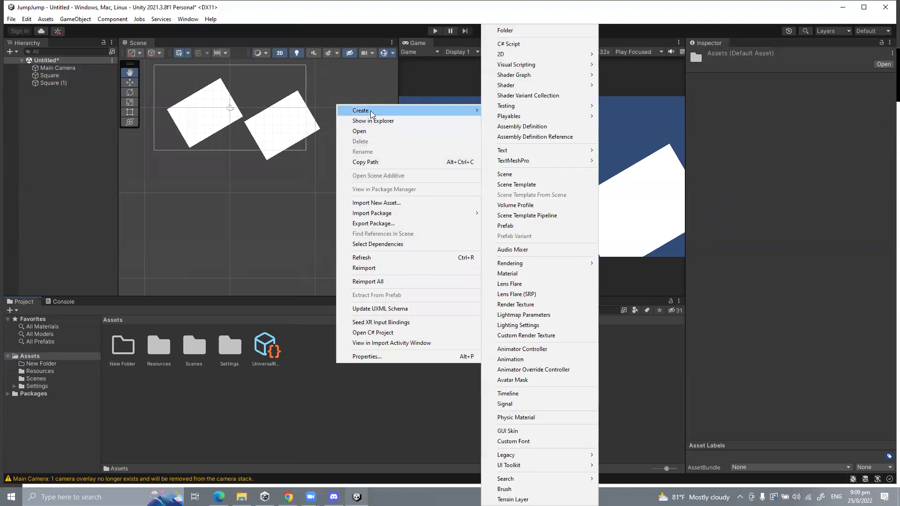
left_click(120, 349)
right_click(120, 349)
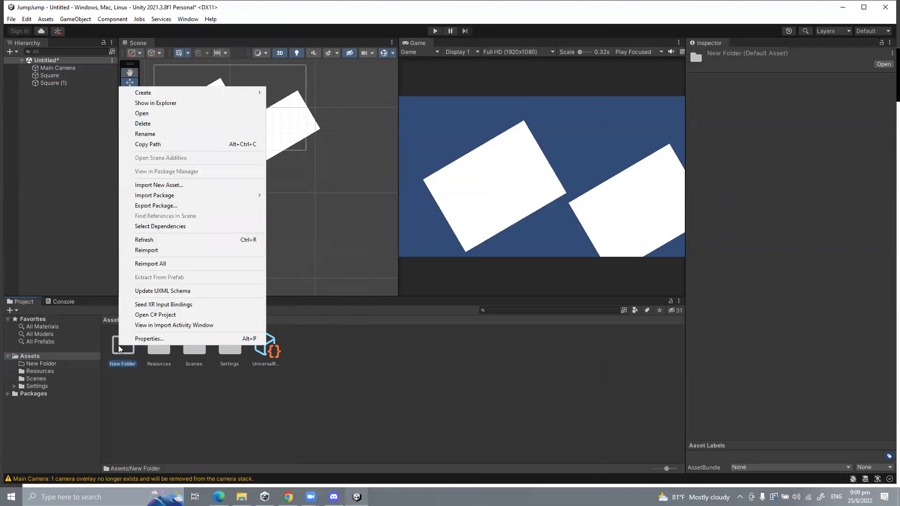
left_click(135, 135)
type("Scripts")
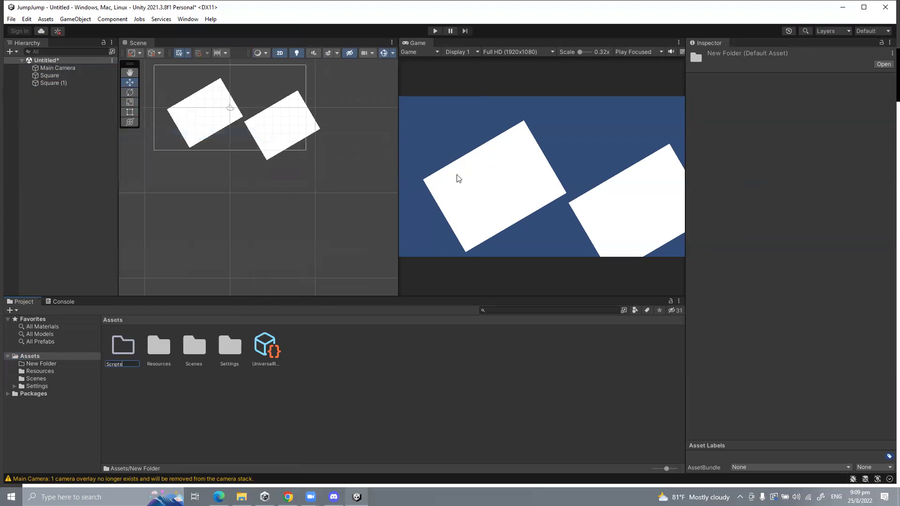
key("Return")
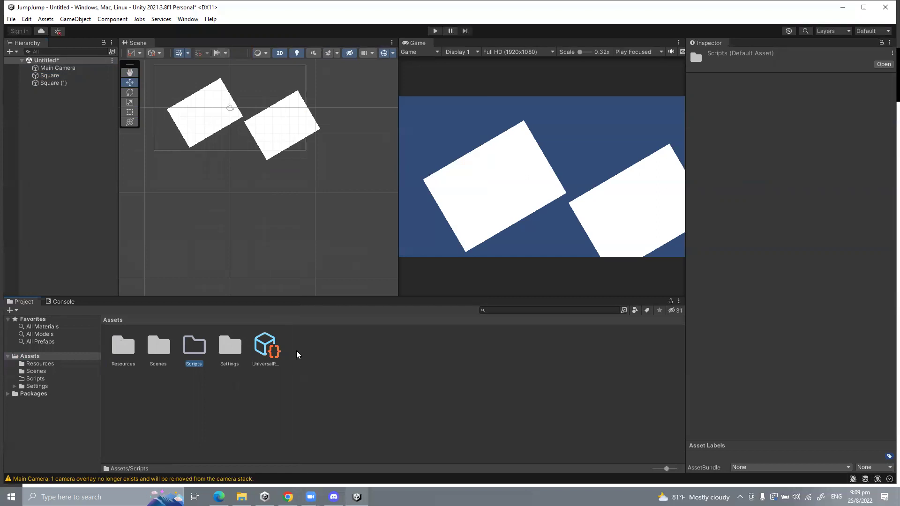
Step: Open the Package Manager and move it up over the scene views
left_click(181, 20)
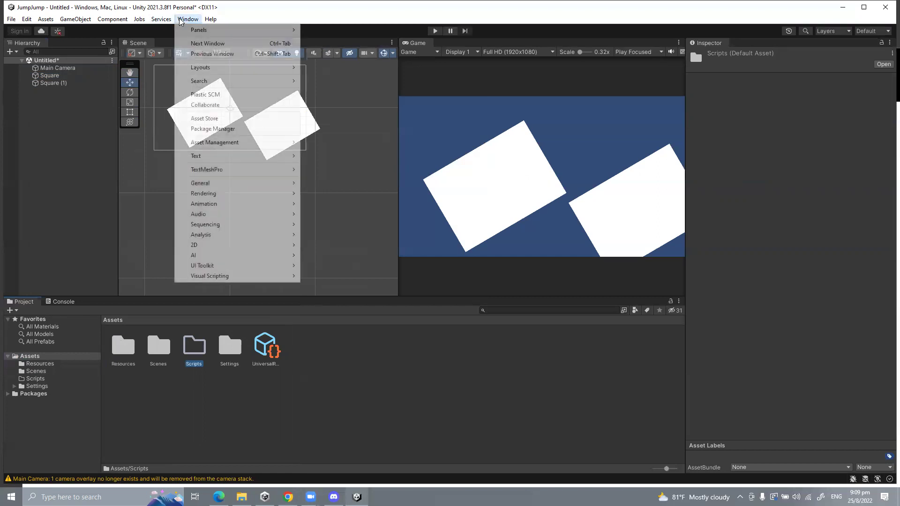
left_click(181, 20)
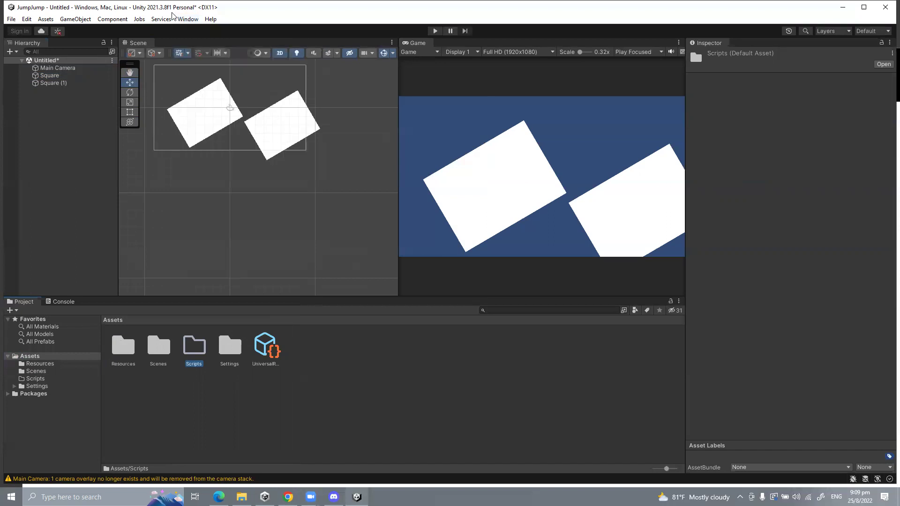
left_click(186, 20)
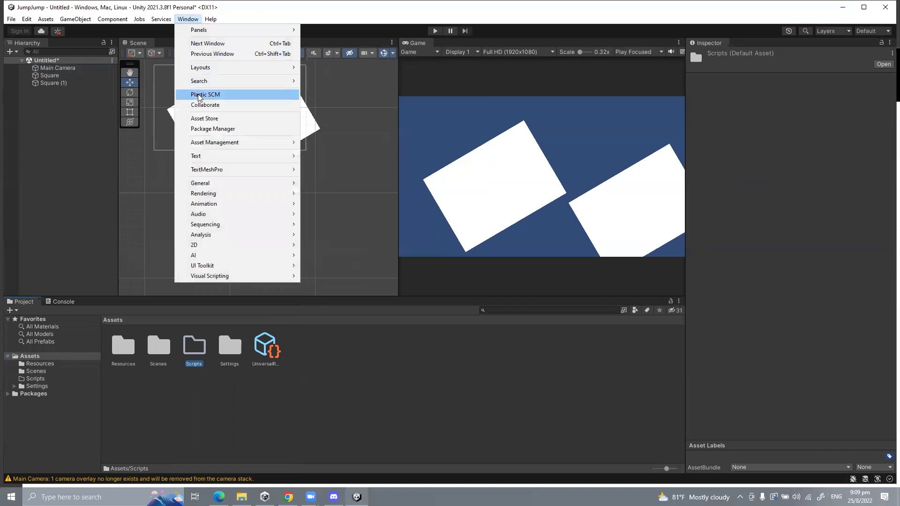
mouse_move(197, 145)
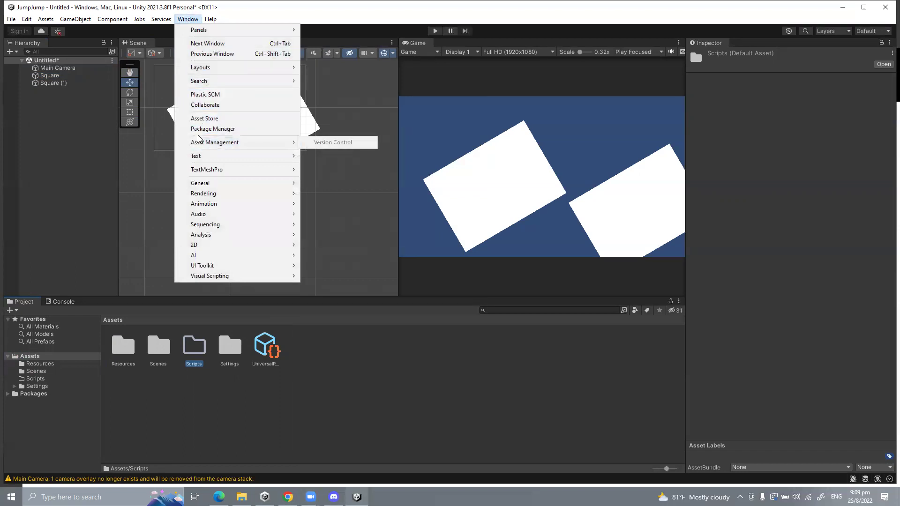
left_click(208, 129)
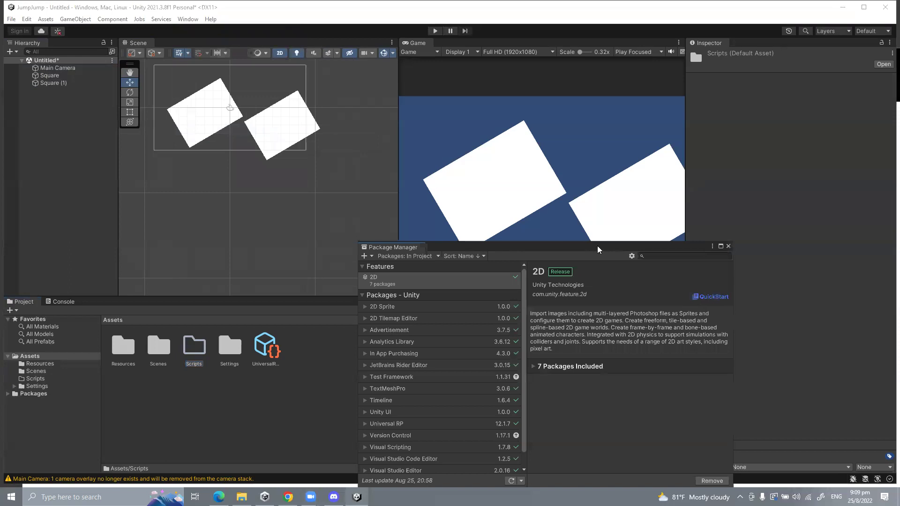
left_click_drag(597, 246, 542, 61)
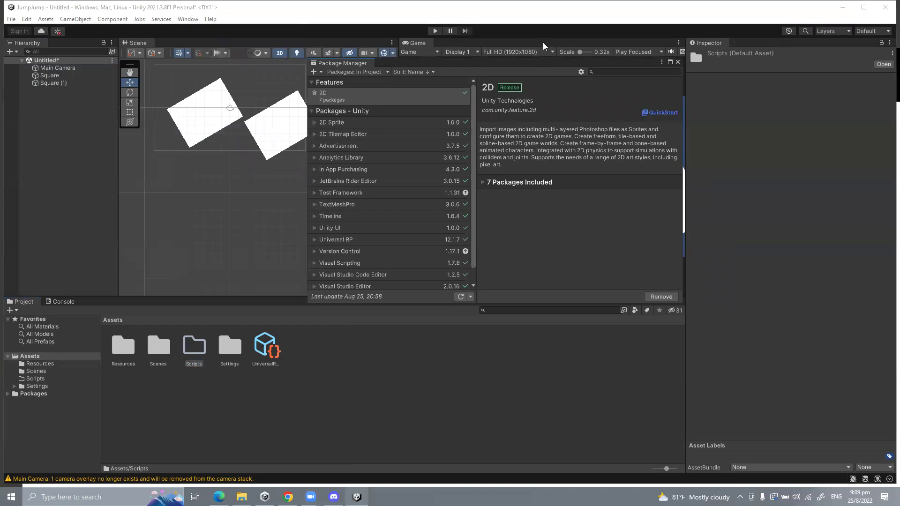
Step: List the My Assets packages and refresh them, which reports a refresh error
left_click(188, 19)
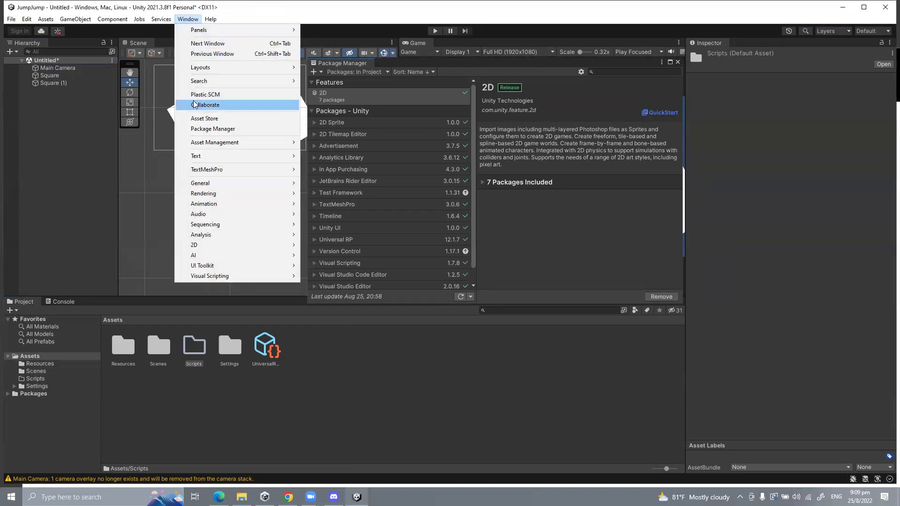
left_click(375, 73)
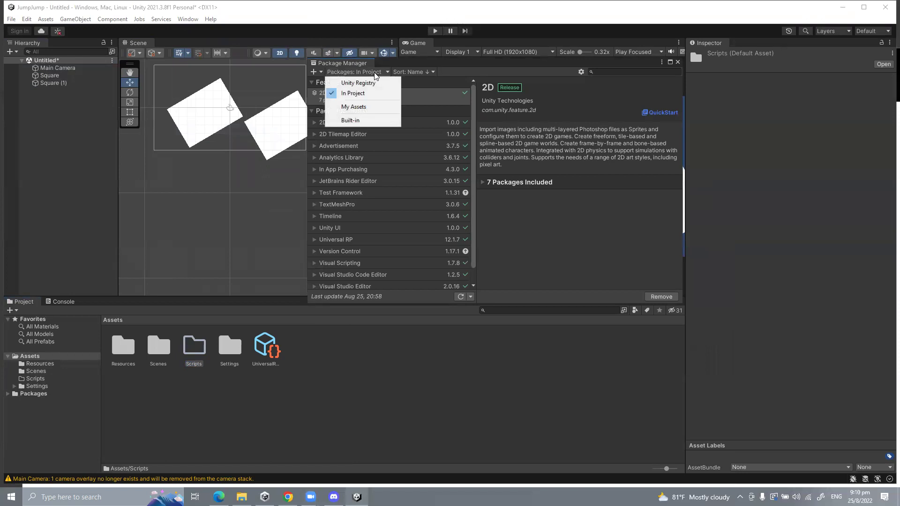
left_click(472, 103)
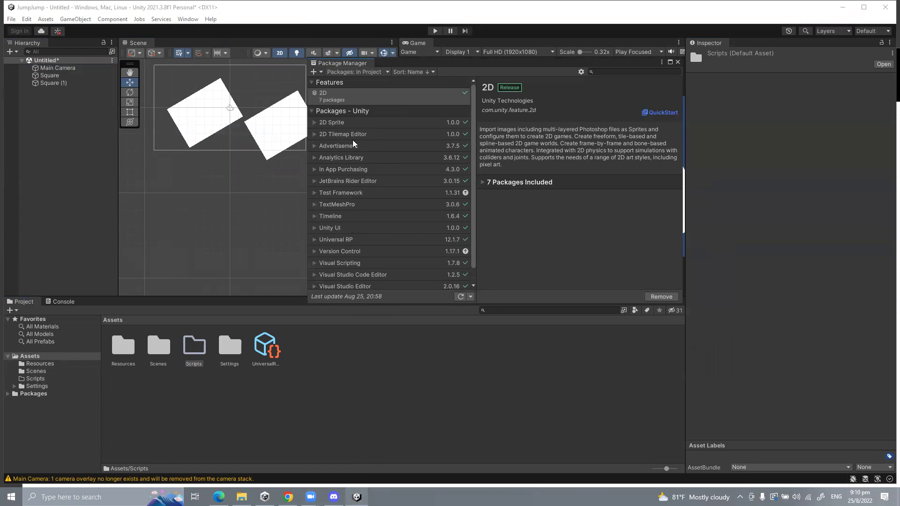
left_click(333, 73)
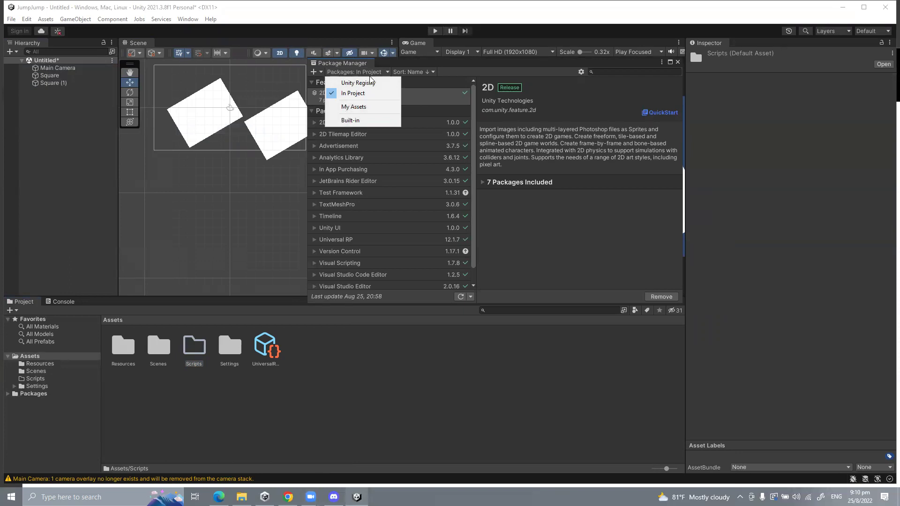
left_click(361, 107)
left_click(460, 296)
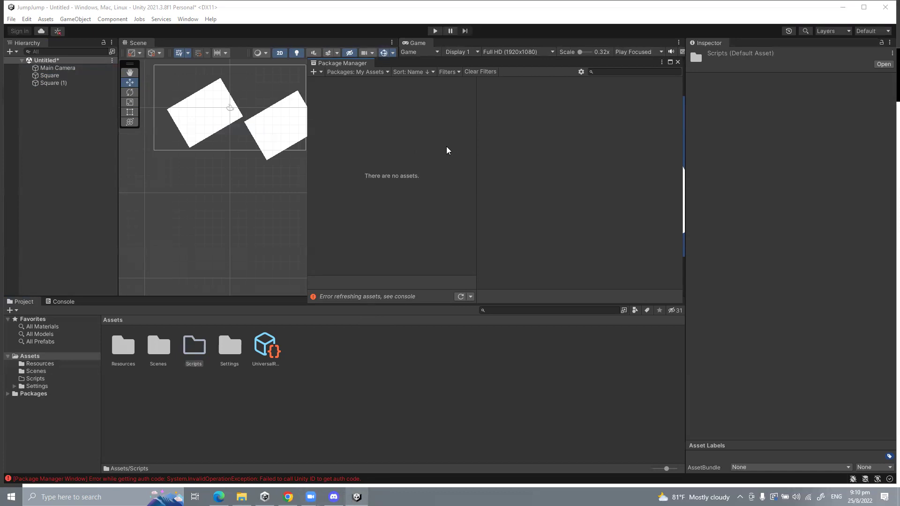
left_click(356, 497)
left_click(357, 497)
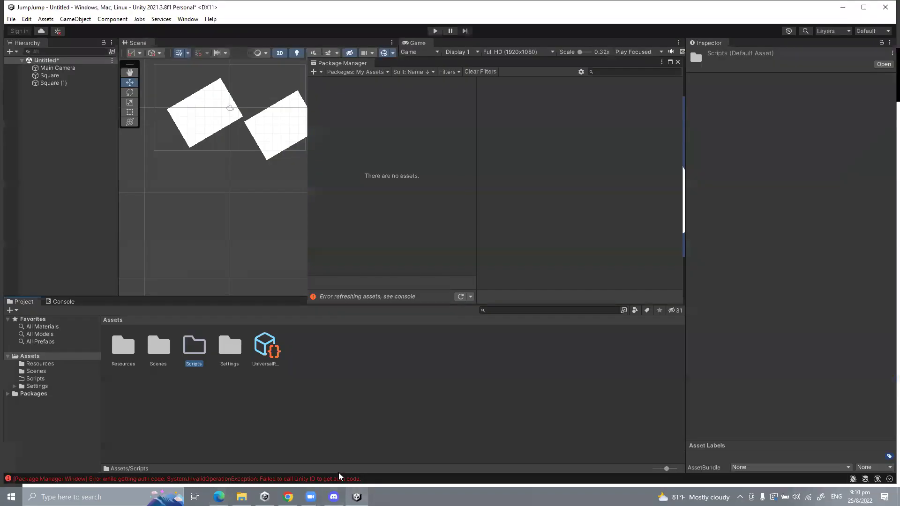
left_click(11, 42)
left_click(460, 296)
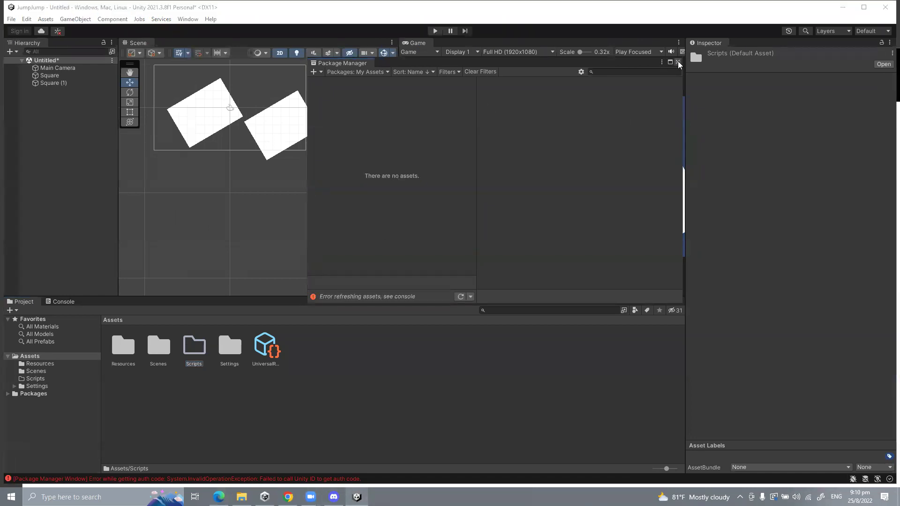
Step: Close the Package Manager, check Unity Hub, and read the auth error in the Console
left_click(678, 62)
left_click(94, 497)
left_click(77, 309)
left_click(246, 162)
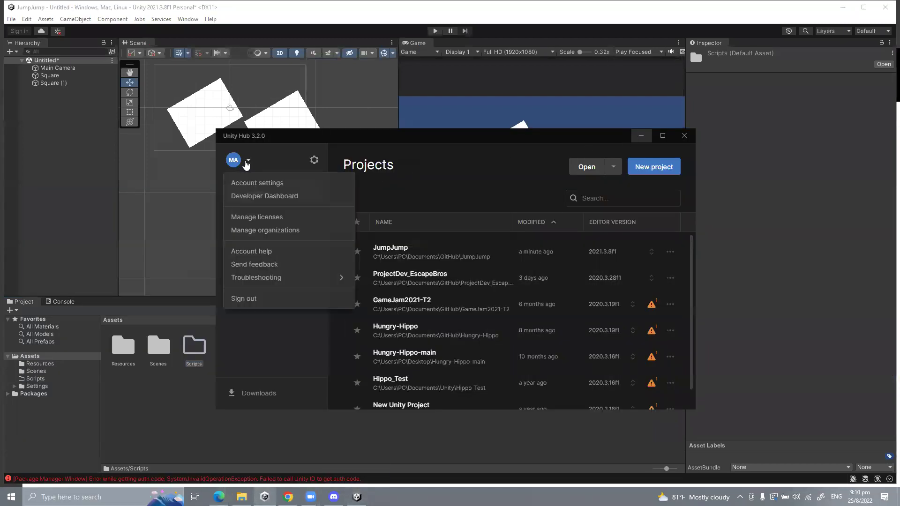
left_click(245, 164)
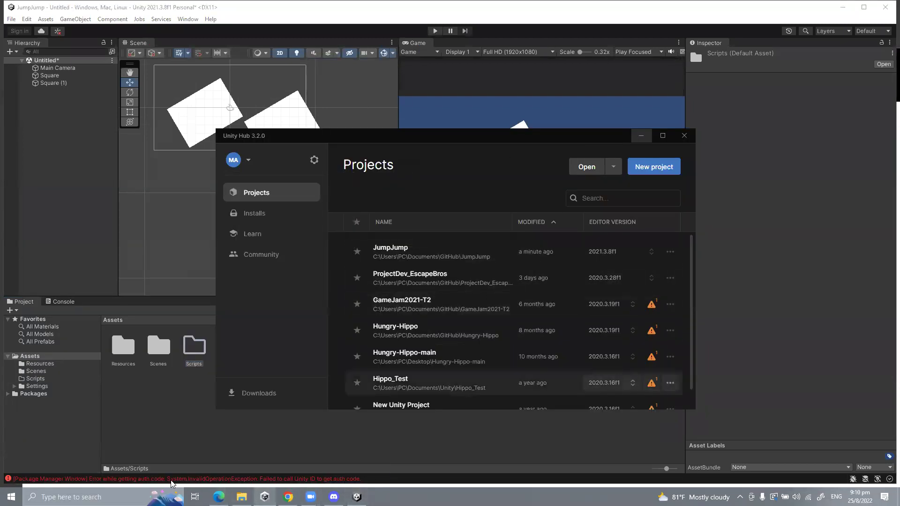
left_click(160, 483)
left_click(159, 482)
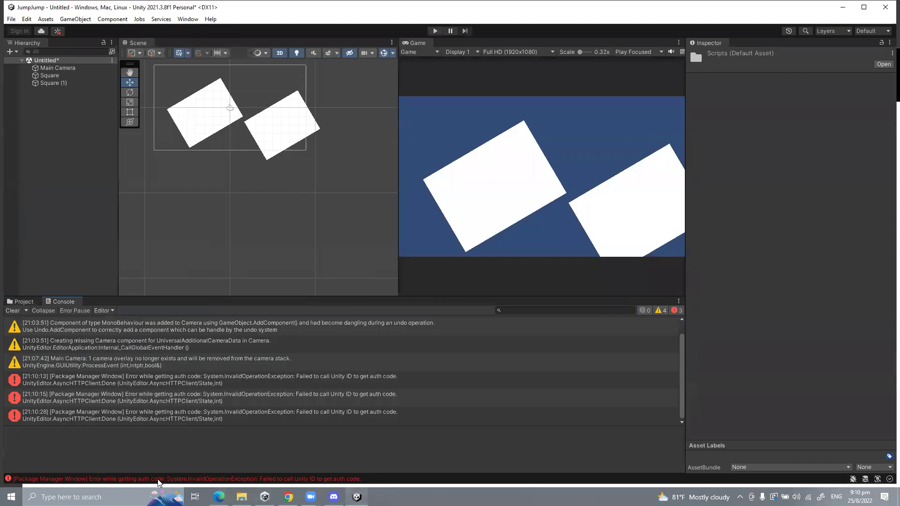
left_click(139, 379)
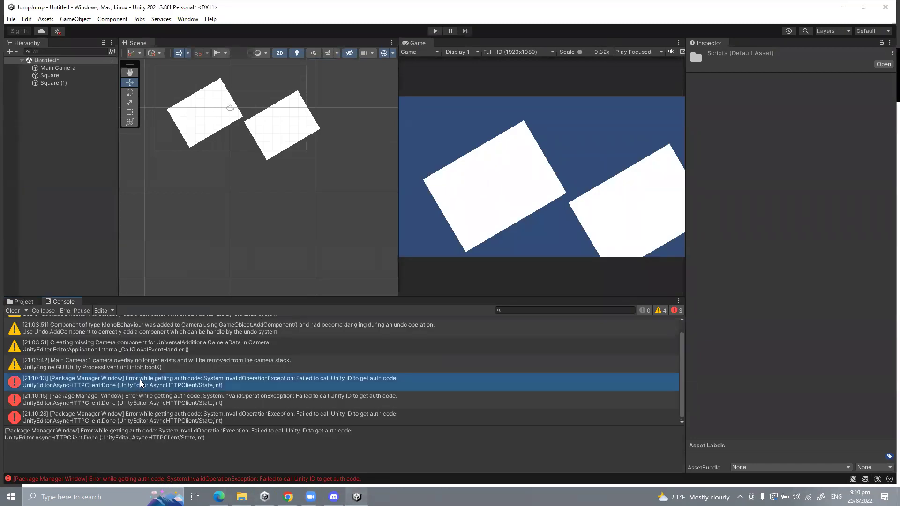
left_click(165, 201)
Step: Save the scene over Assets/Scenes/SampleScene.unity, confirming the replacement
key("ctrl+s")
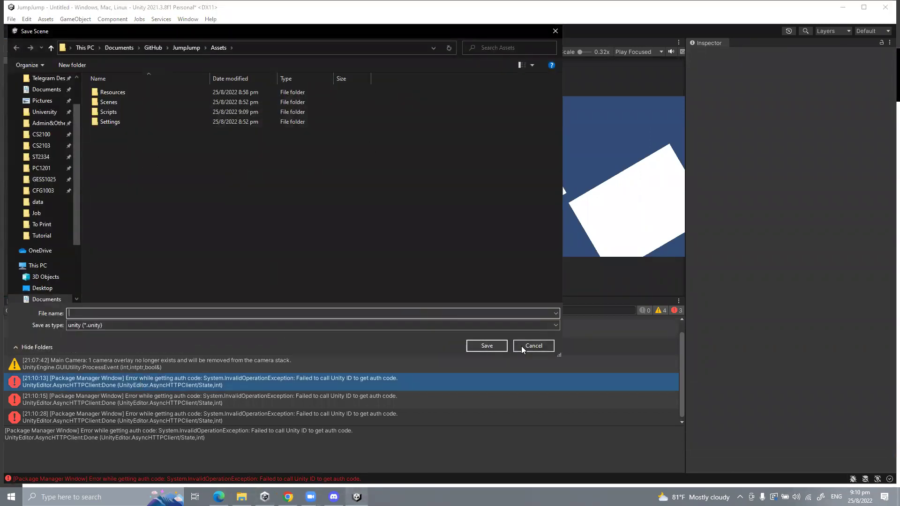
left_click(315, 255)
key("Escape")
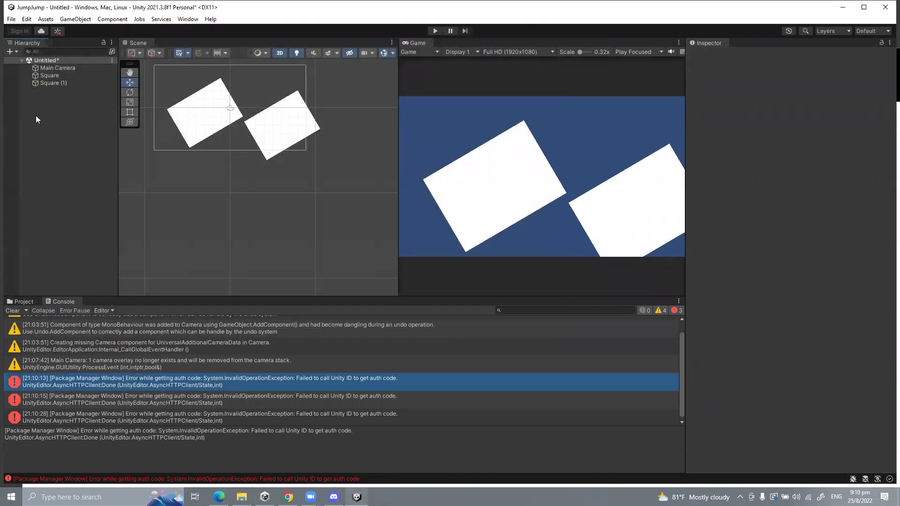
key("ctrl+s")
double_click(117, 109)
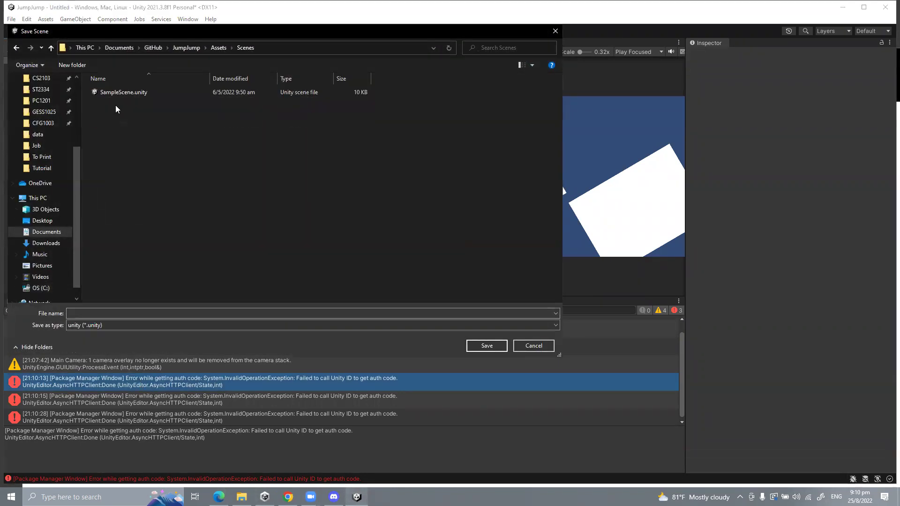
left_click(122, 93)
left_click(486, 345)
left_click(460, 251)
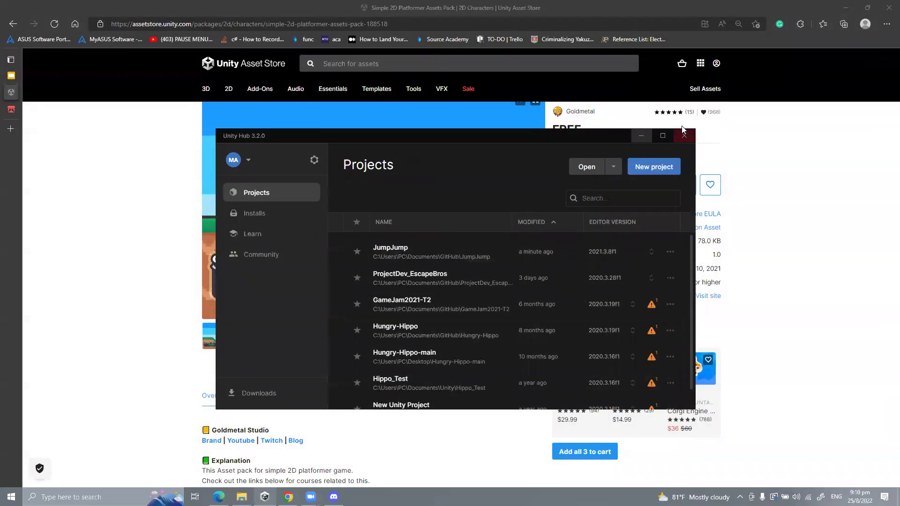
Step: Close Unity Hub, relaunch it by searching 'unity', and open the JumpJump project
left_click(675, 140)
left_click(105, 489)
type("unity")
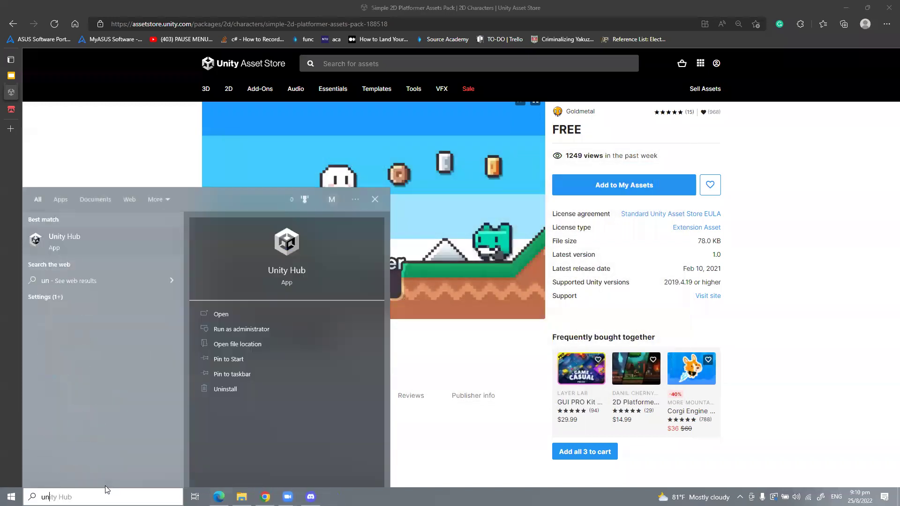
key("Return")
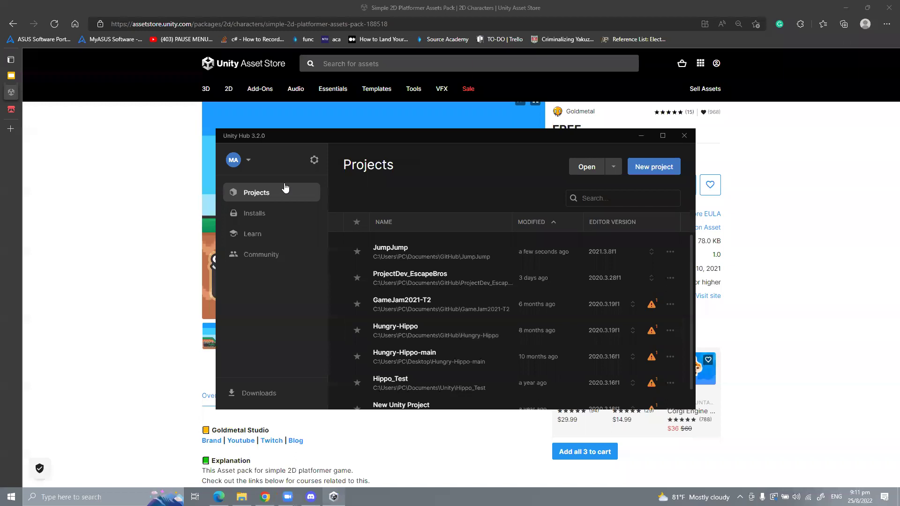
left_click(377, 249)
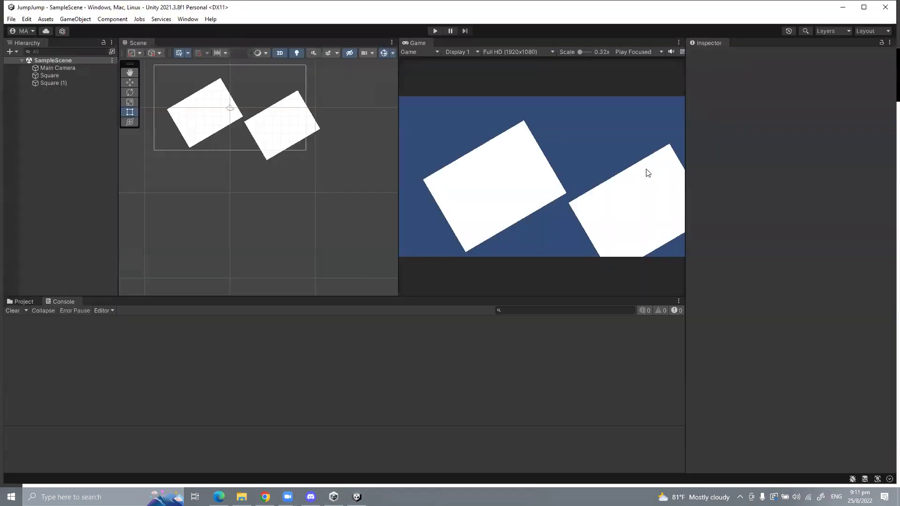
Step: Reopen the Package Manager after briefly opening and minimizing the Asset Store
left_click(187, 19)
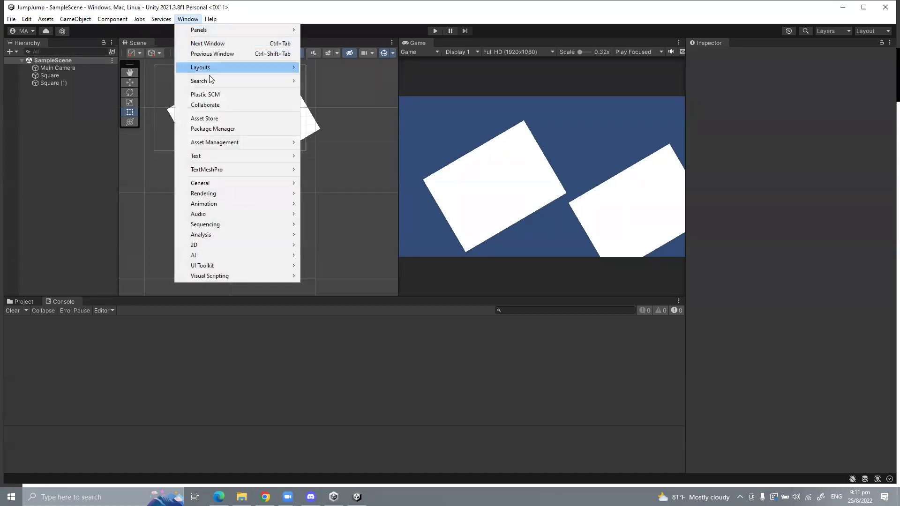
left_click(218, 119)
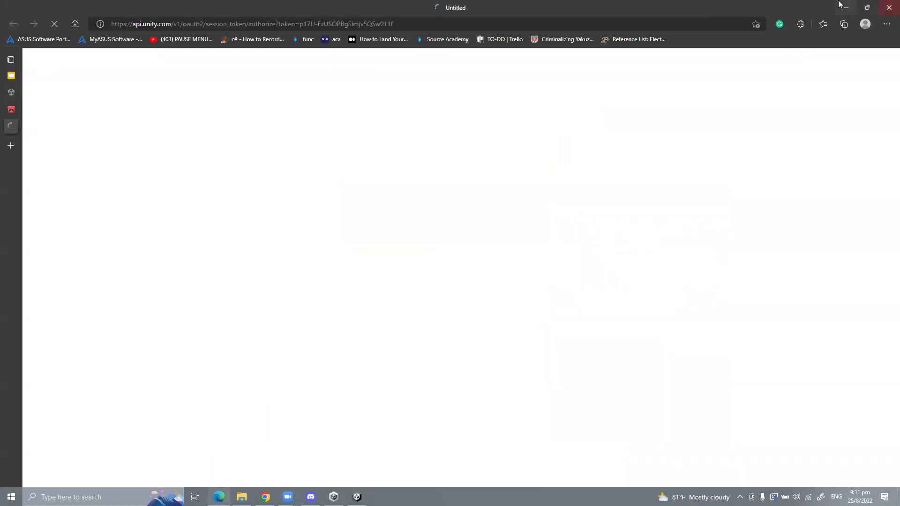
left_click(844, 7)
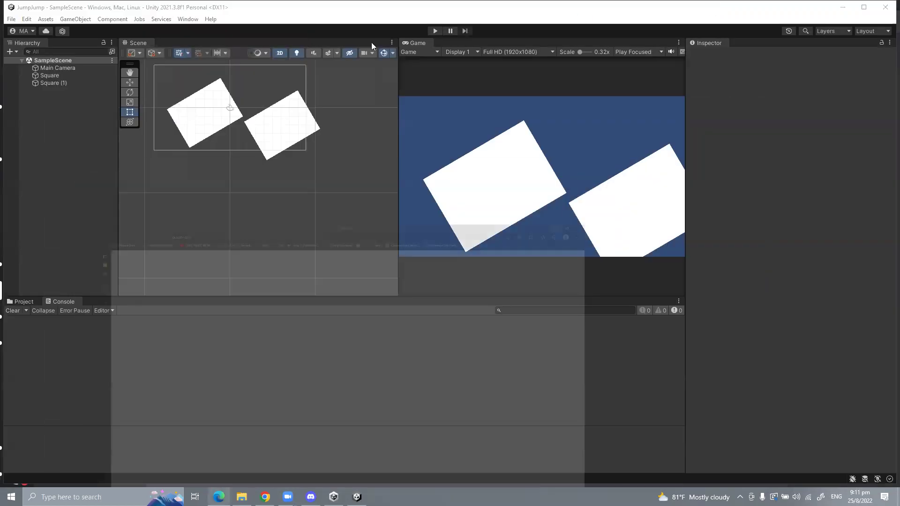
left_click(187, 19)
left_click(221, 129)
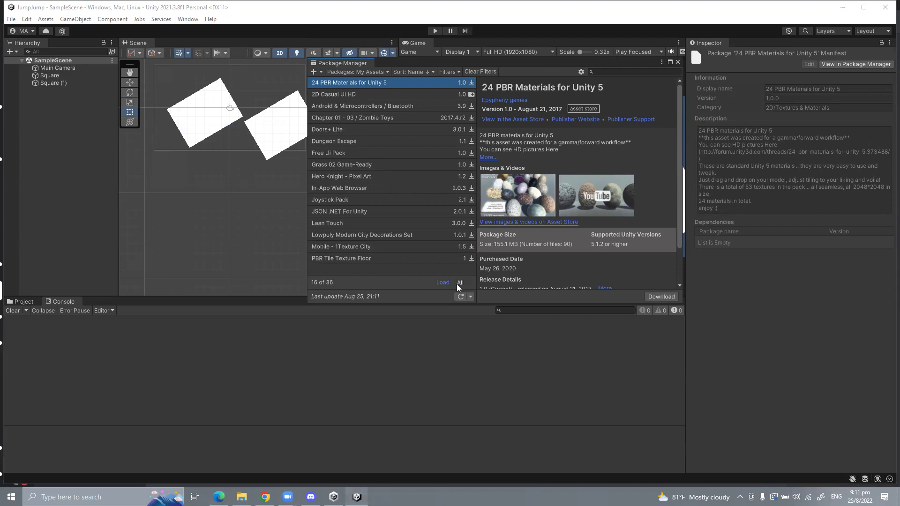
Step: Look through the owned packages, from 2D Casual UI HD down to PBR Tile Texture Floor
left_click(331, 96)
left_click(335, 107)
left_click(338, 119)
left_click(338, 133)
left_click(338, 142)
left_click(338, 153)
left_click(339, 164)
left_click(338, 176)
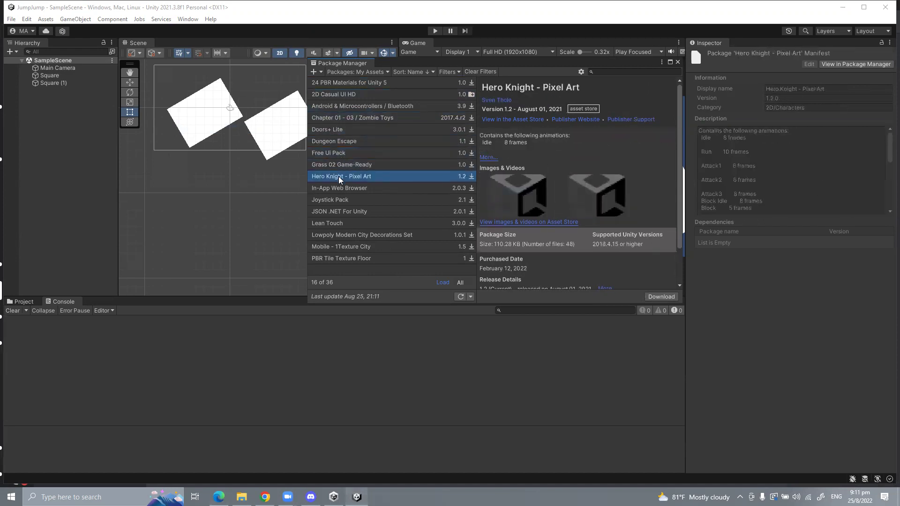
left_click(339, 188)
left_click(340, 200)
left_click(341, 211)
left_click(343, 223)
left_click(344, 237)
left_click(347, 247)
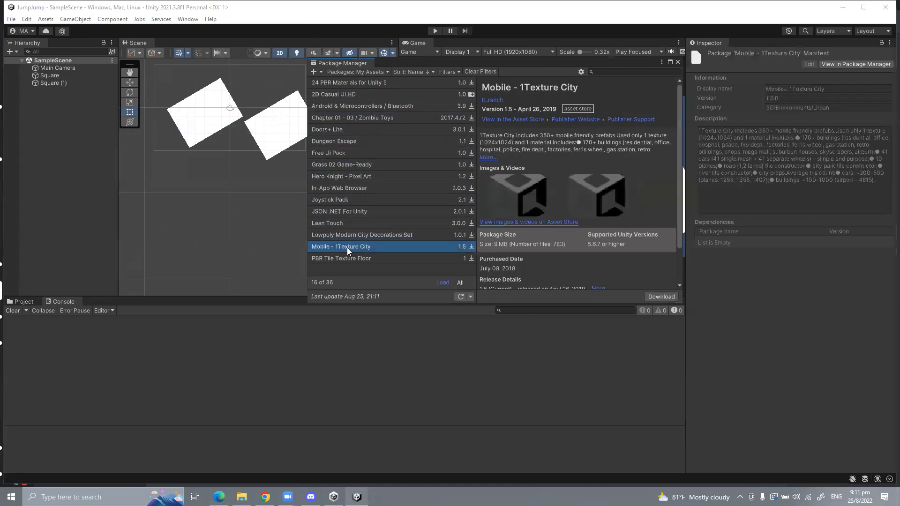
left_click(350, 258)
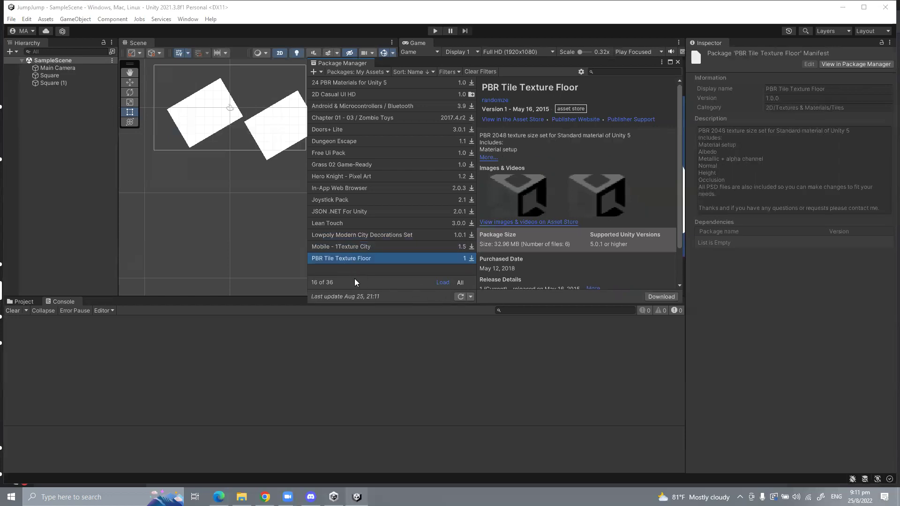
Step: Load all owned packages, select Simple 2D Platformer Assets Pack and download it
left_click(442, 282)
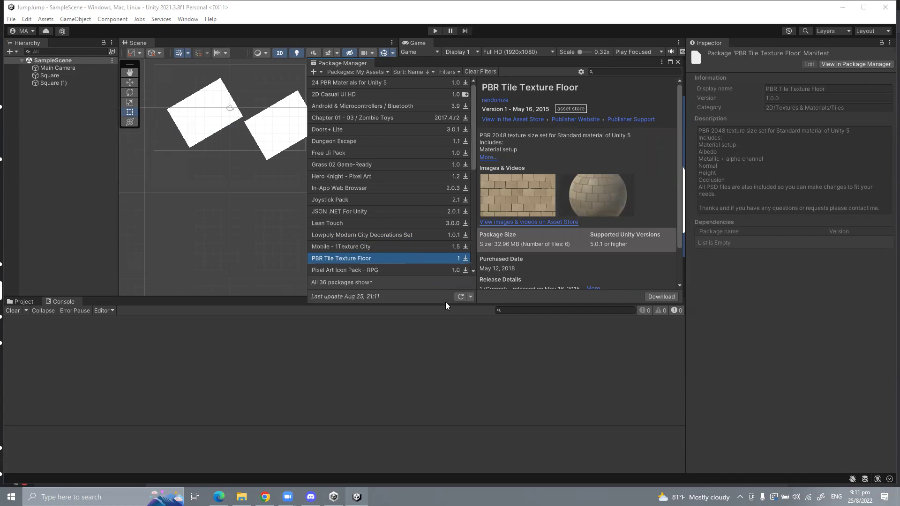
left_click_drag(444, 303, 444, 416)
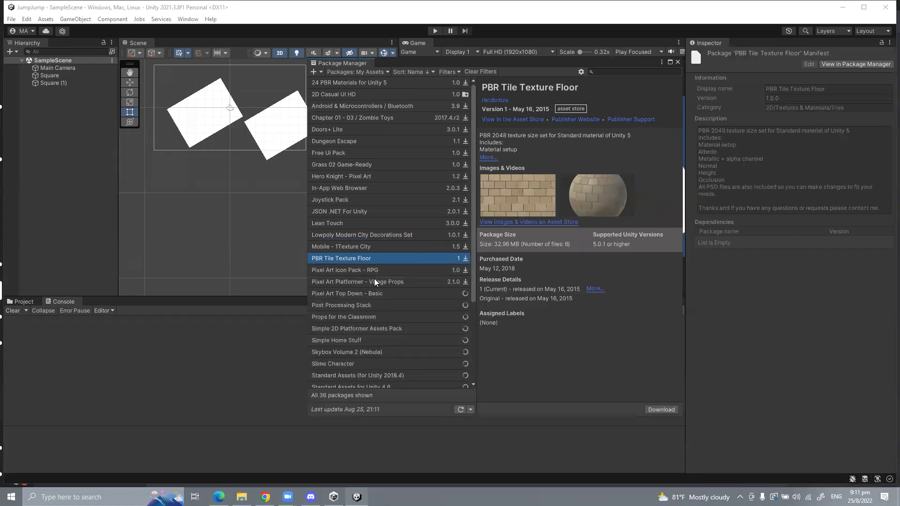
left_click(374, 280)
left_click(374, 273)
left_click(374, 293)
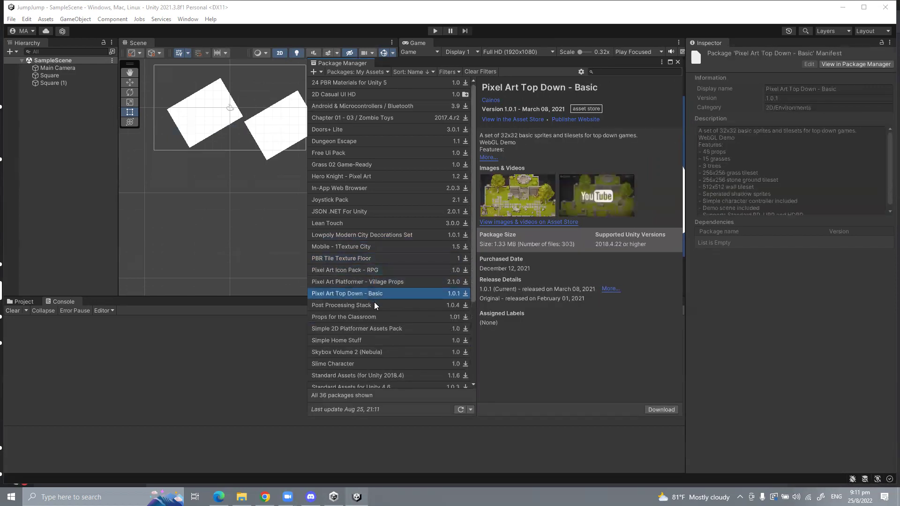
left_click(373, 305)
left_click(371, 317)
left_click(372, 329)
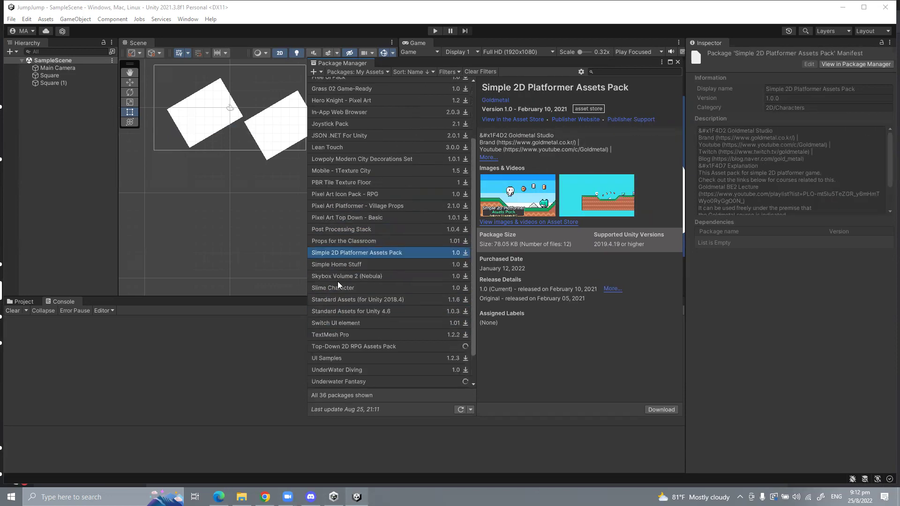
left_click(668, 390)
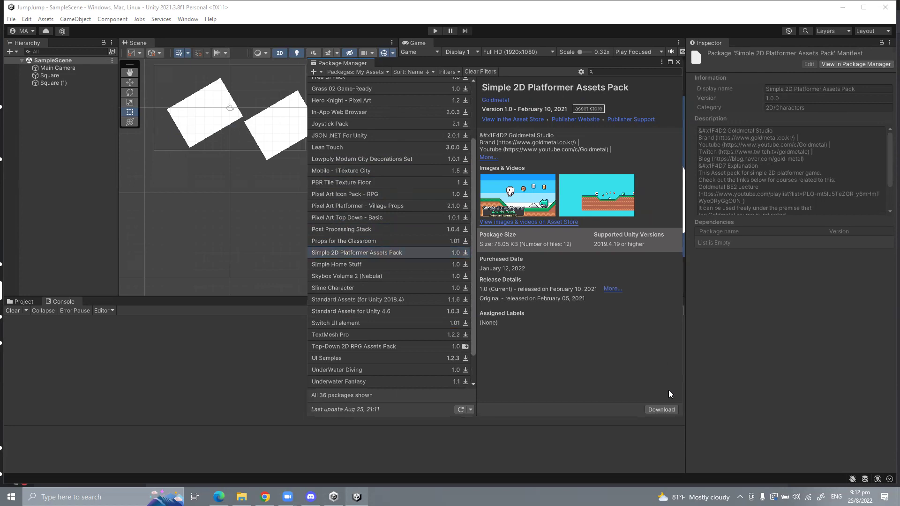
left_click_drag(375, 62, 413, 85)
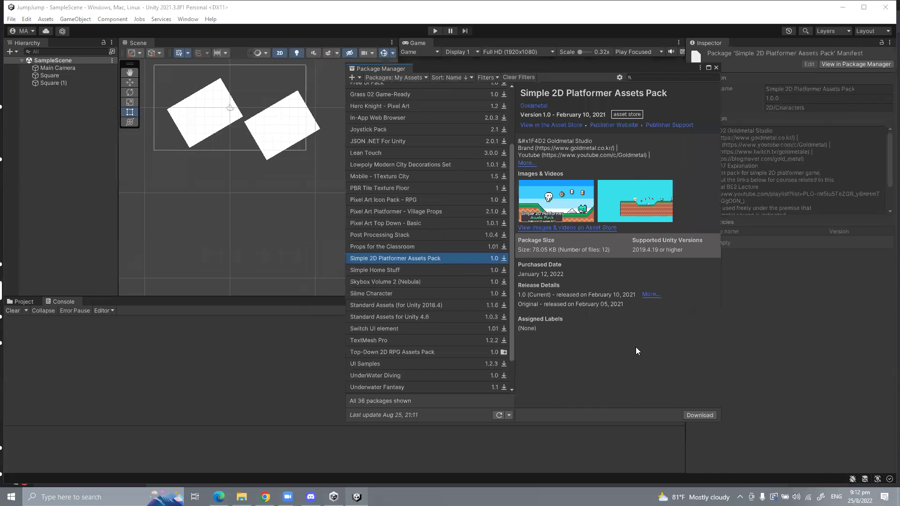
left_click(698, 416)
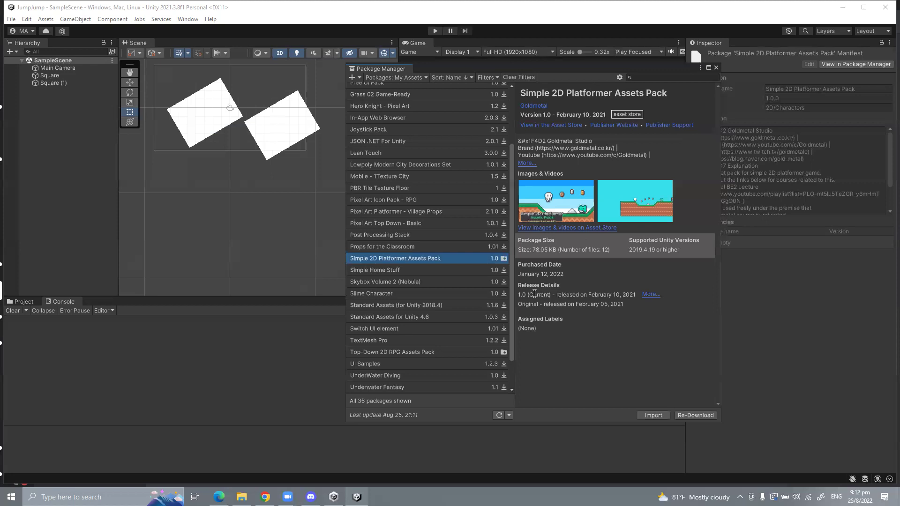
Step: Import the Simple 2D Platformer Assets Pack, installing its dependencies and all listed files
left_click(653, 416)
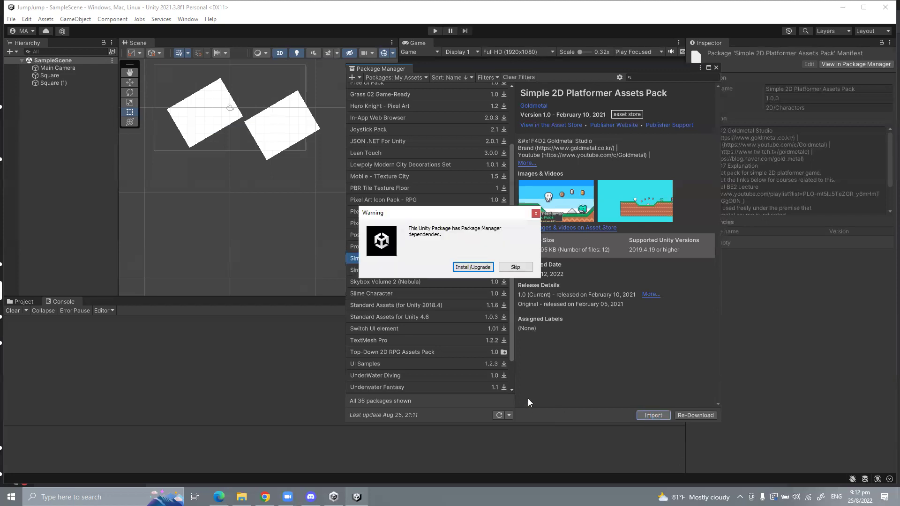
left_click(468, 267)
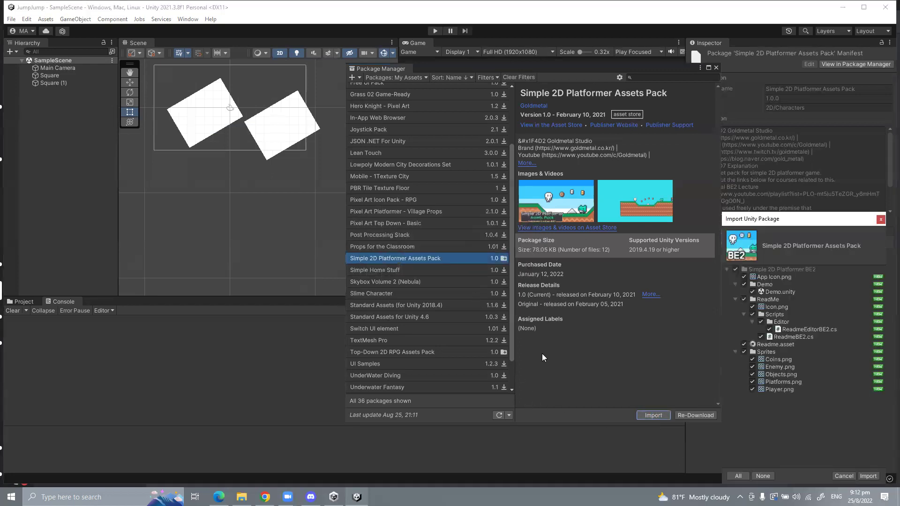
left_click_drag(751, 224, 580, 137)
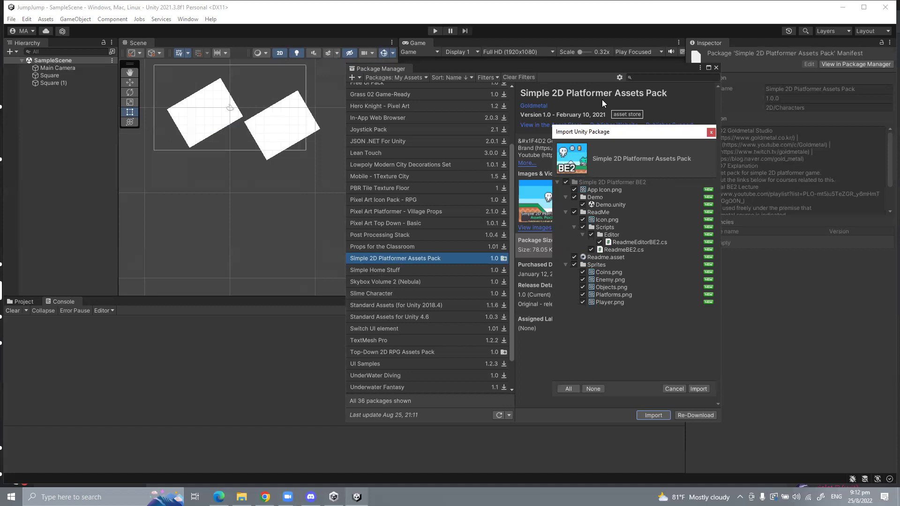
left_click(697, 388)
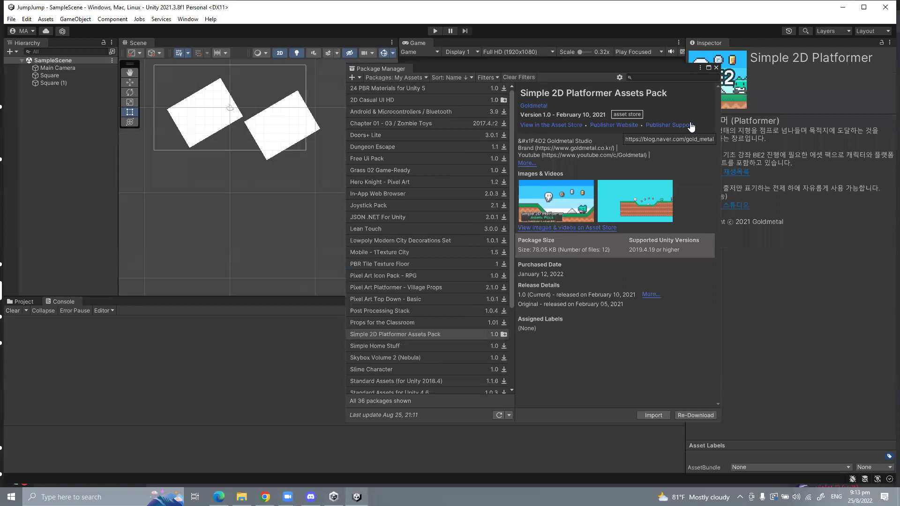
Step: Close the Package Manager and open the Demo scene from Simple 2D Platformer BE2 > Demo
left_click(716, 68)
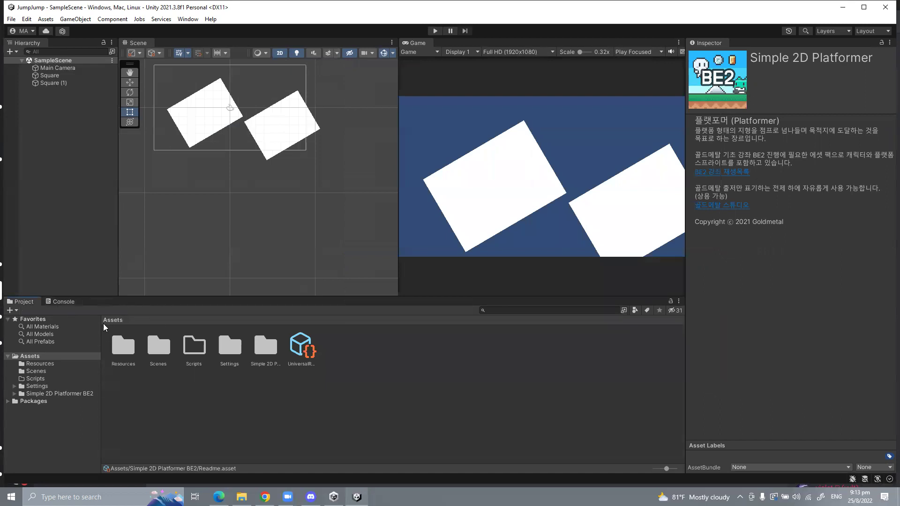
left_click(55, 364)
left_click(47, 386)
left_click(46, 393)
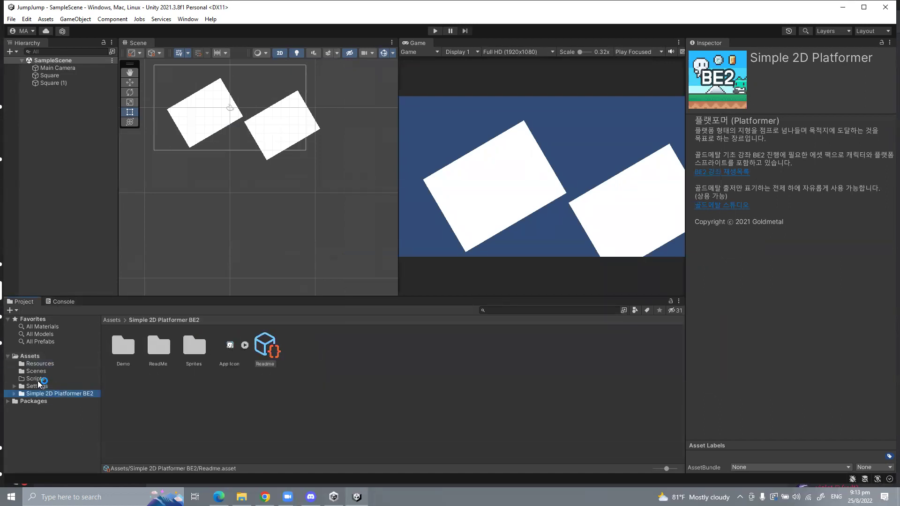
left_click(40, 356)
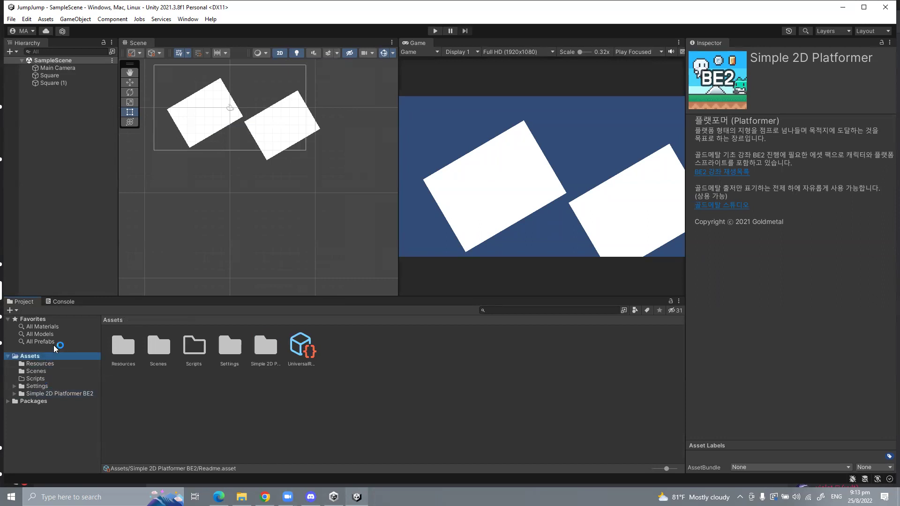
left_click(32, 394)
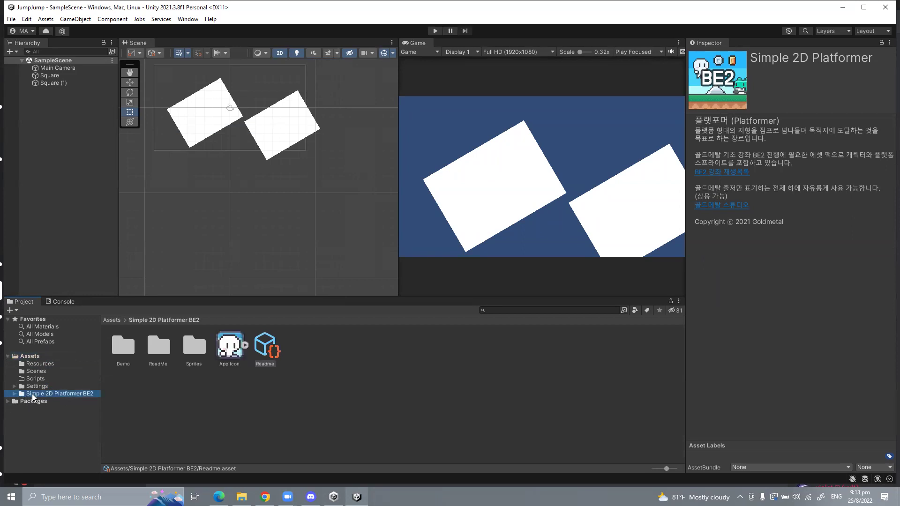
double_click(191, 349)
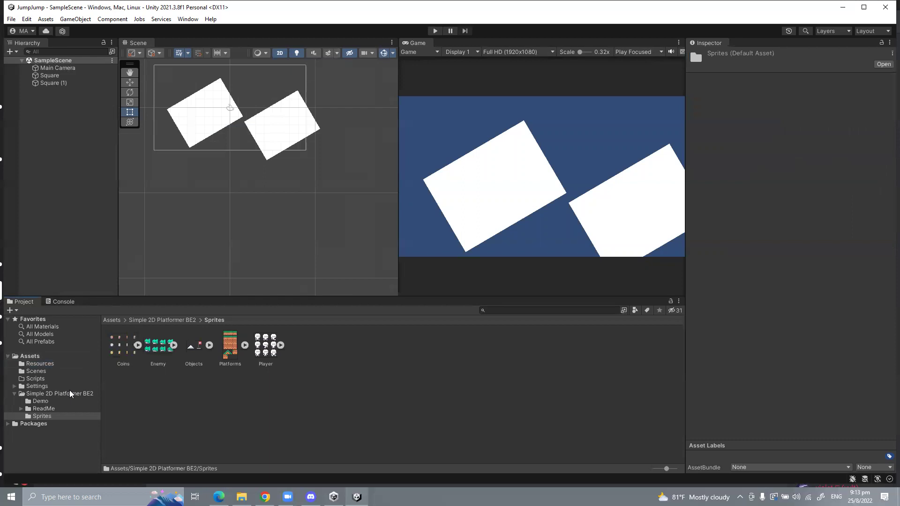
left_click(52, 401)
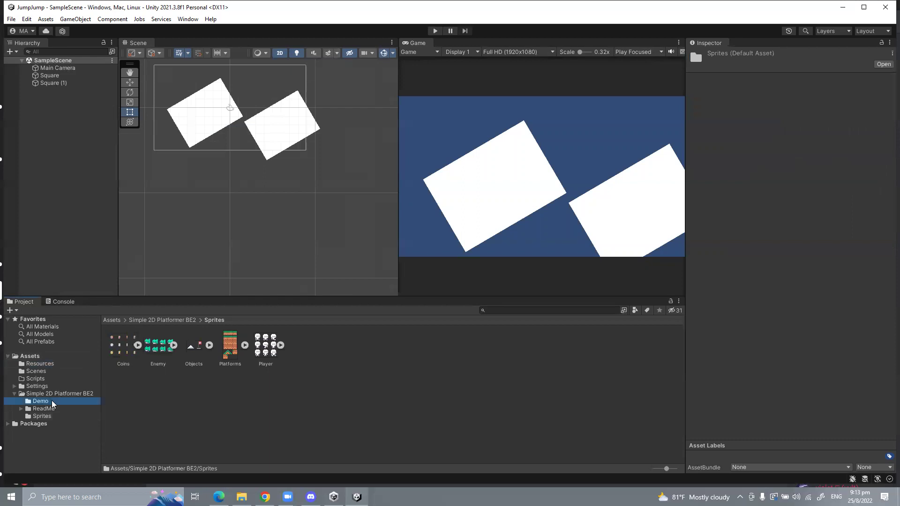
double_click(126, 350)
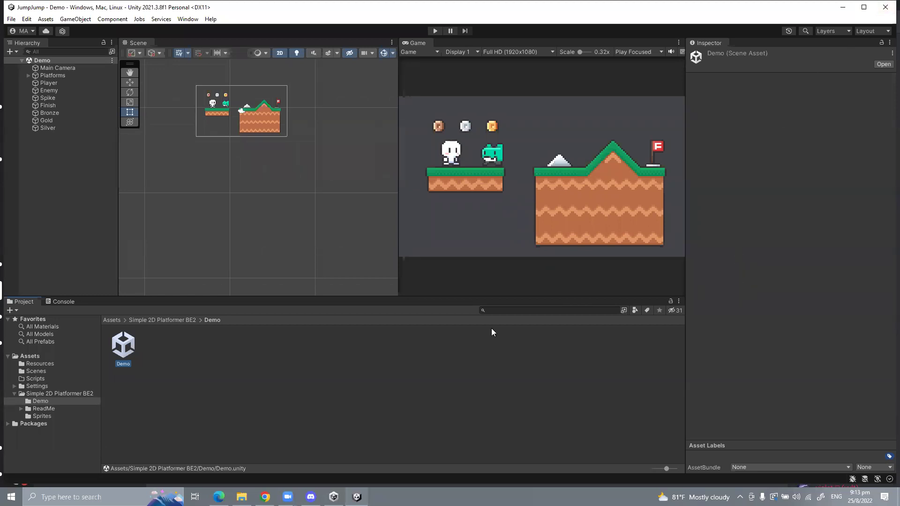
Step: Browse the pack's Sprites and Demo folders and inspect the Player object's components
left_click(46, 356)
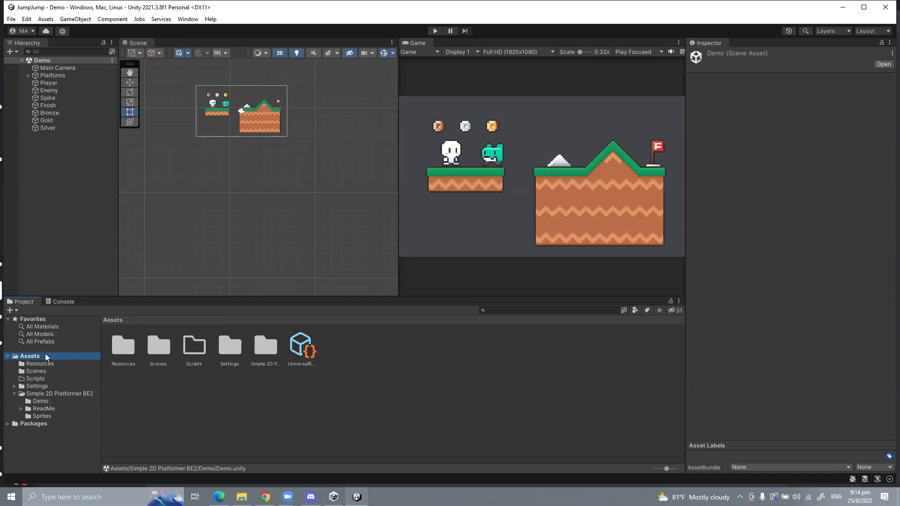
double_click(265, 347)
double_click(193, 347)
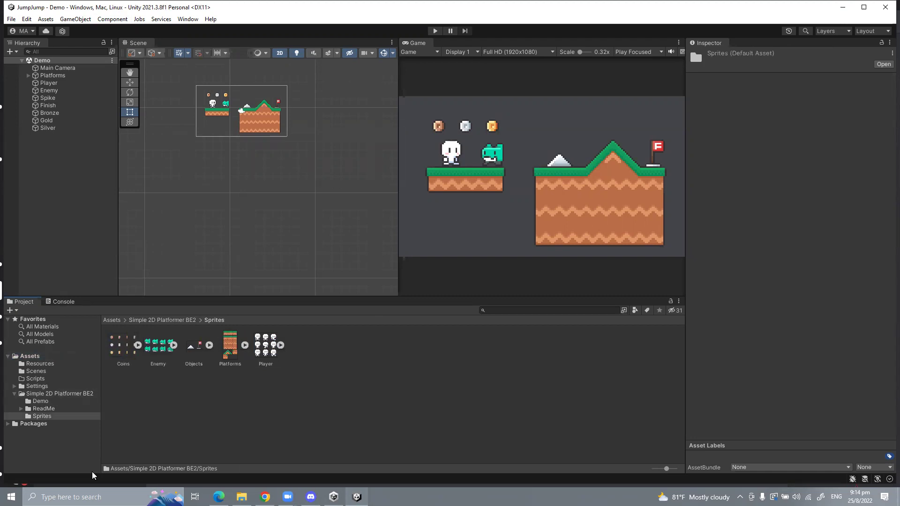
left_click(36, 403)
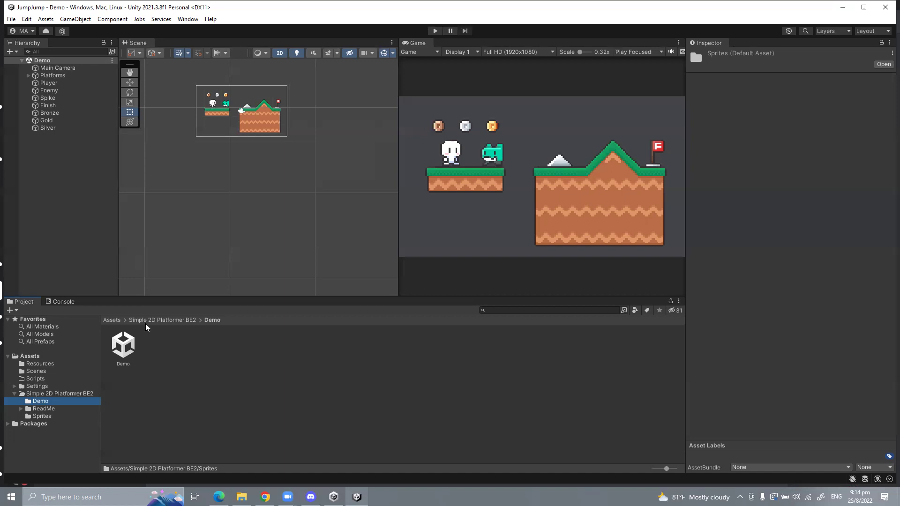
left_click(38, 83)
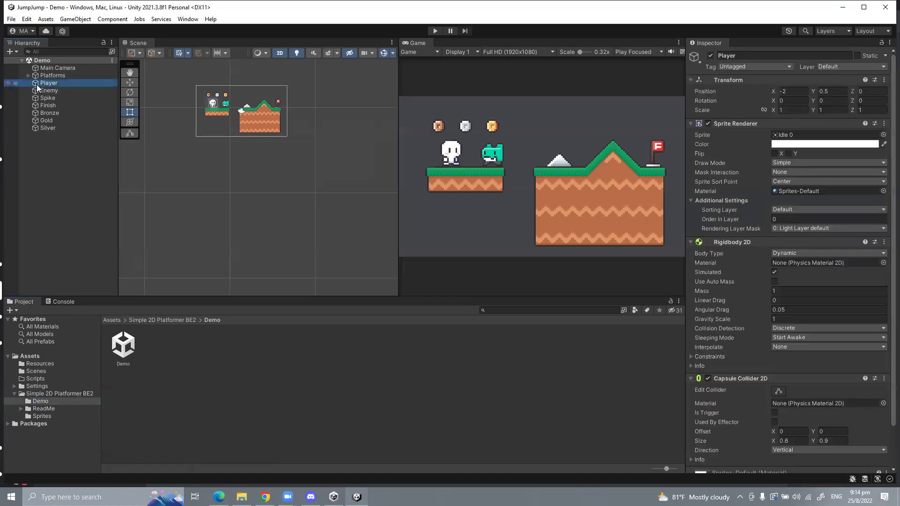
scroll(835, 287, "down", 3)
scroll(835, 287, "up", 3)
key("Up")
key("Up")
left_click(63, 83)
scroll(750, 244, "down", 2)
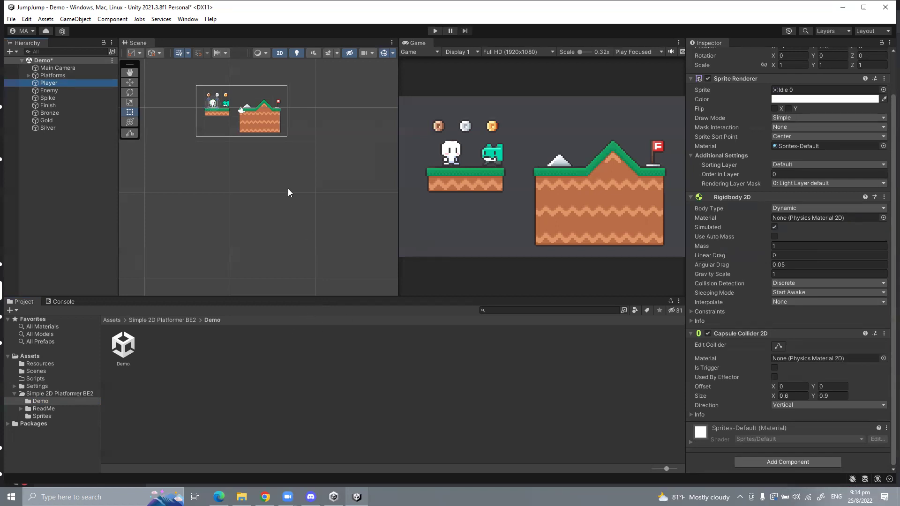
Step: Inspect the Middle and Slope Under Left platform tiles, then reopen SampleScene from Scenes
left_click(179, 321)
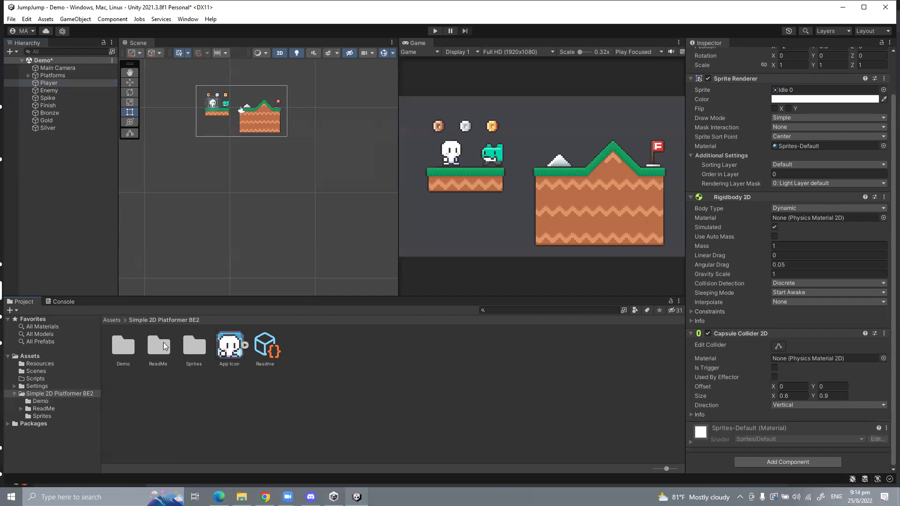
left_click(152, 350)
left_click(127, 347)
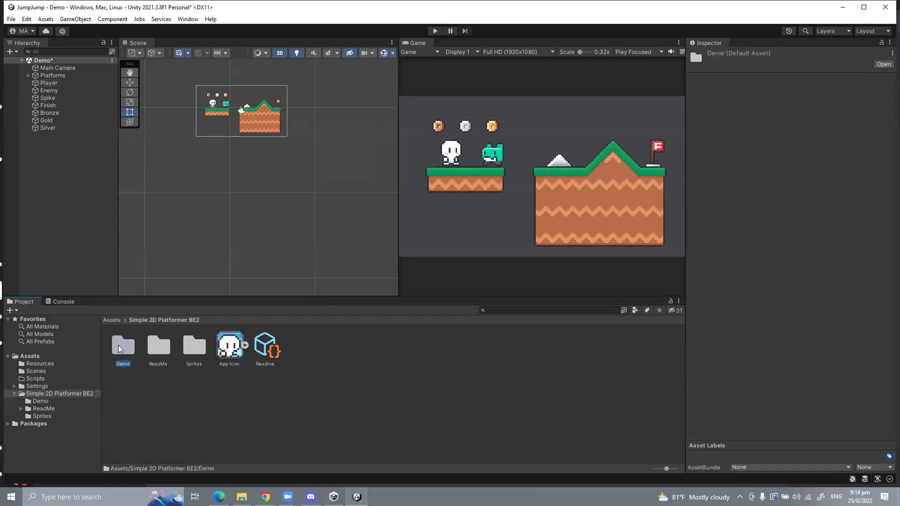
left_click(69, 402)
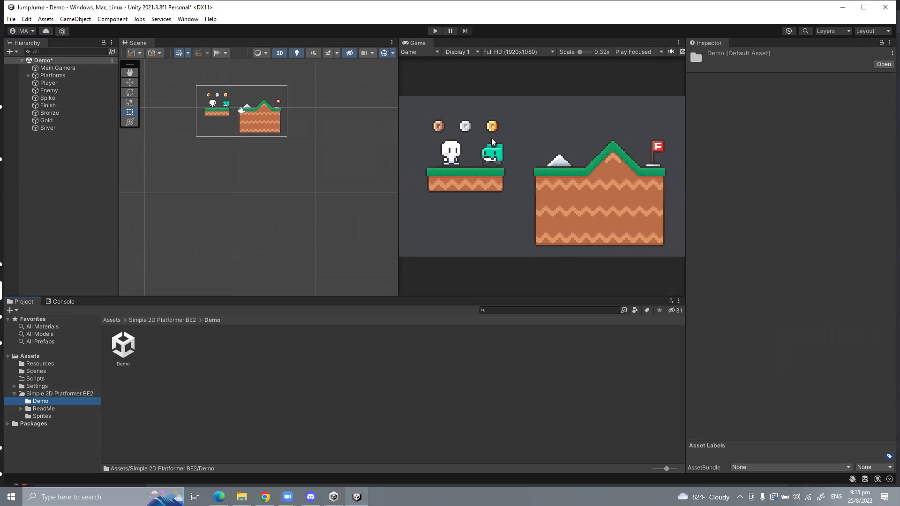
left_click(484, 186)
left_click(270, 123)
scroll(246, 123, "up", 3)
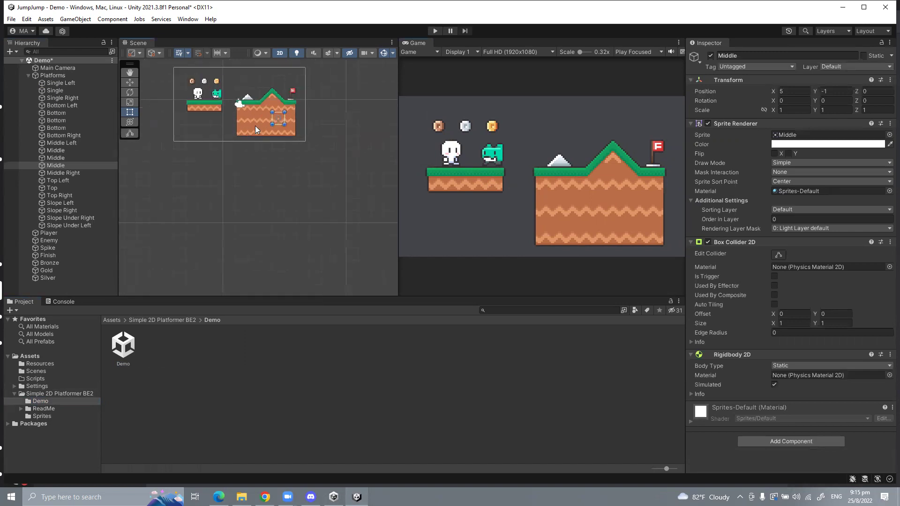
left_click(265, 107)
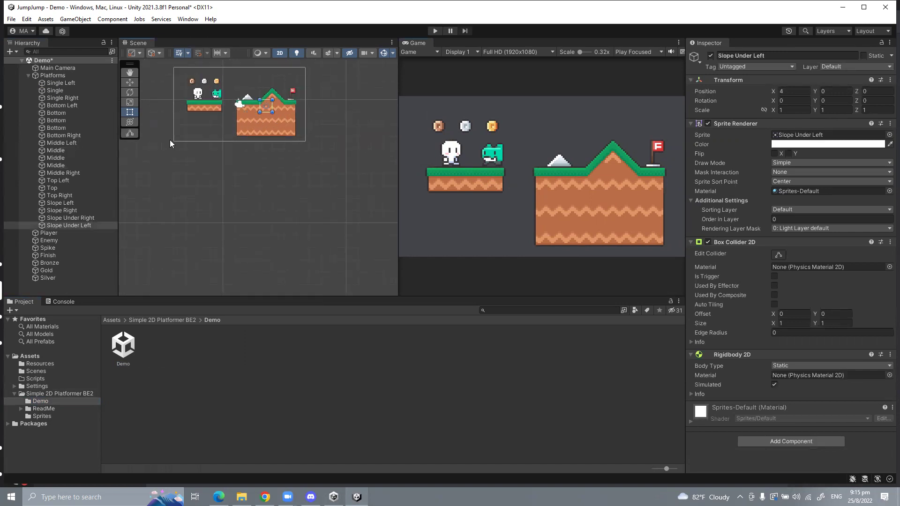
left_click(39, 371)
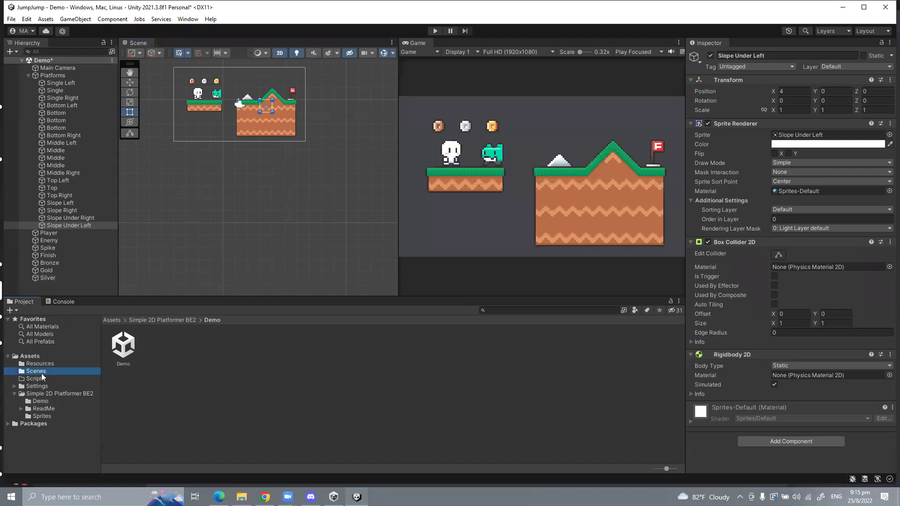
double_click(124, 346)
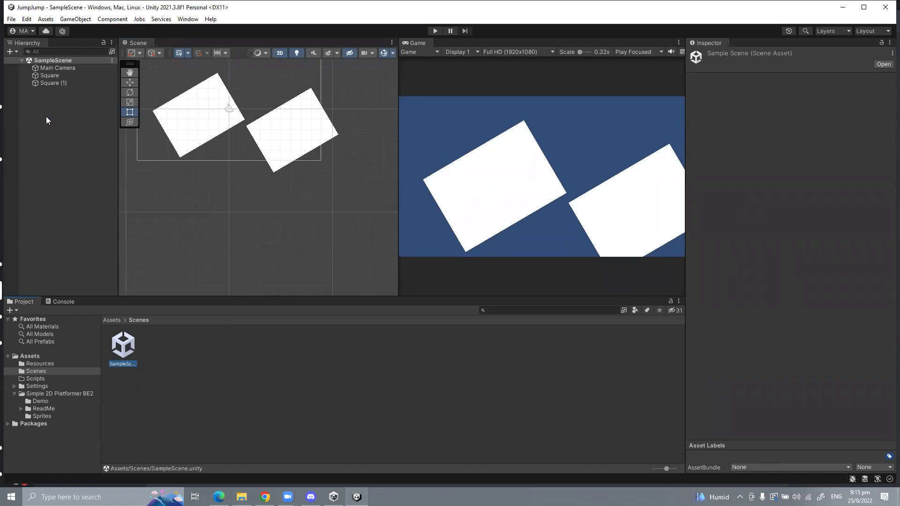
Step: Duplicate Square (1) twice, then discard the duplicates by reloading SampleScene without saving
right_click(47, 118)
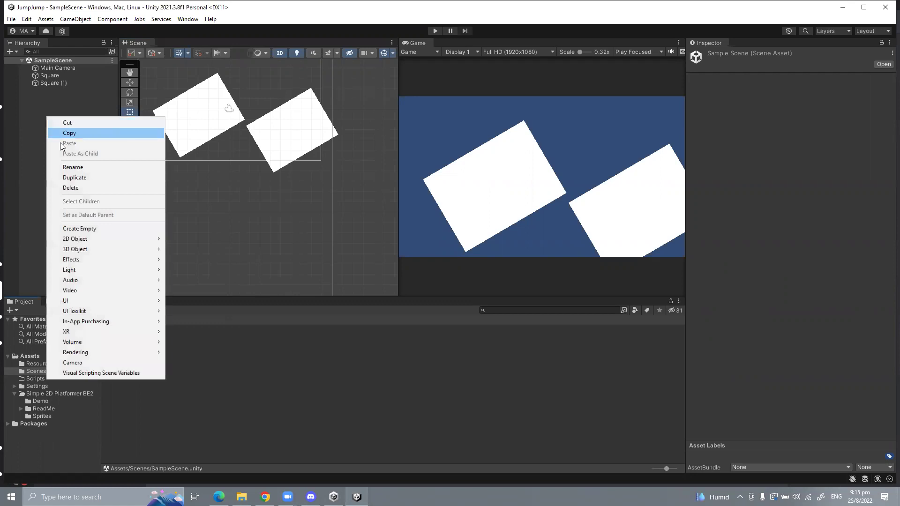
left_click(49, 90)
left_click(48, 84)
key("ctrl+d")
key("ctrl+d")
key("ctrl+d")
key("ctrl+d")
key("ctrl+d")
key("ctrl+d")
key("ctrl+d")
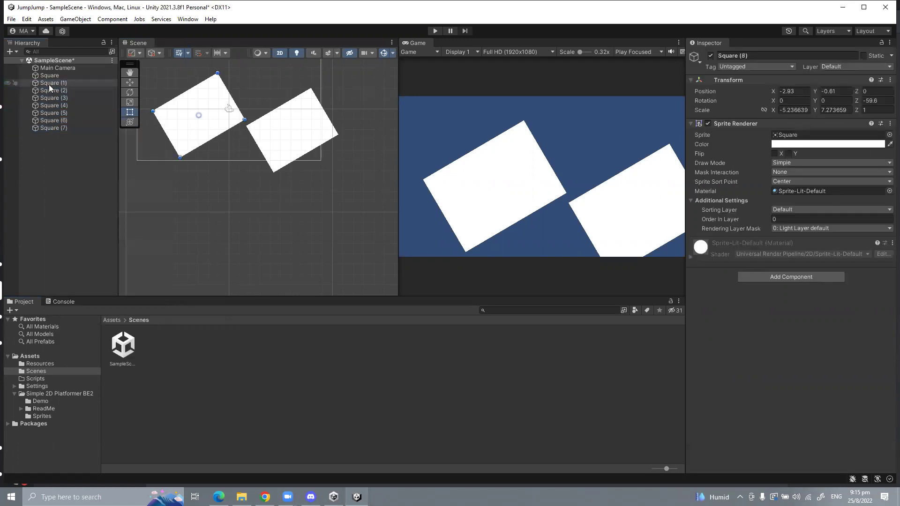
key("ctrl+d")
key("ctrl+d")
key("ctrl+d")
left_click(47, 196)
left_click(40, 401)
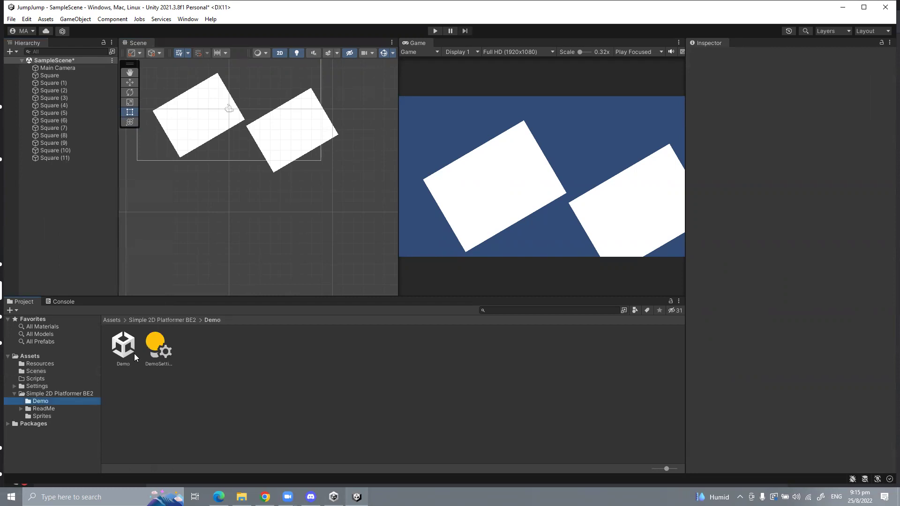
double_click(134, 357)
left_click(447, 202)
left_click(36, 371)
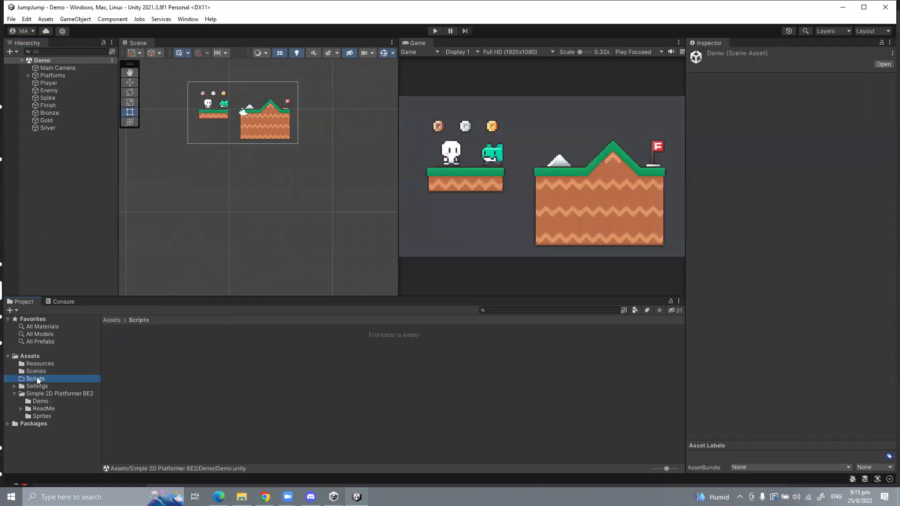
double_click(132, 341)
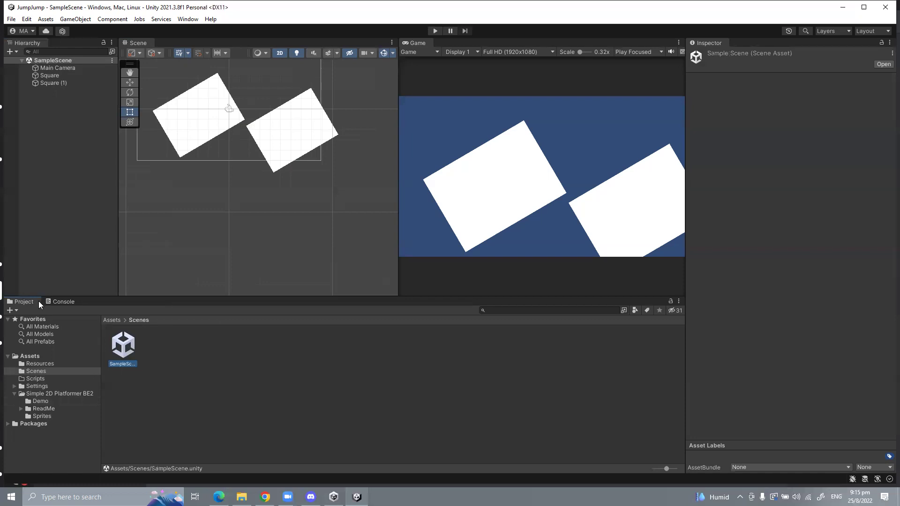
Step: Delete the large white square and then the remaining square from the Scene view
left_click(285, 357)
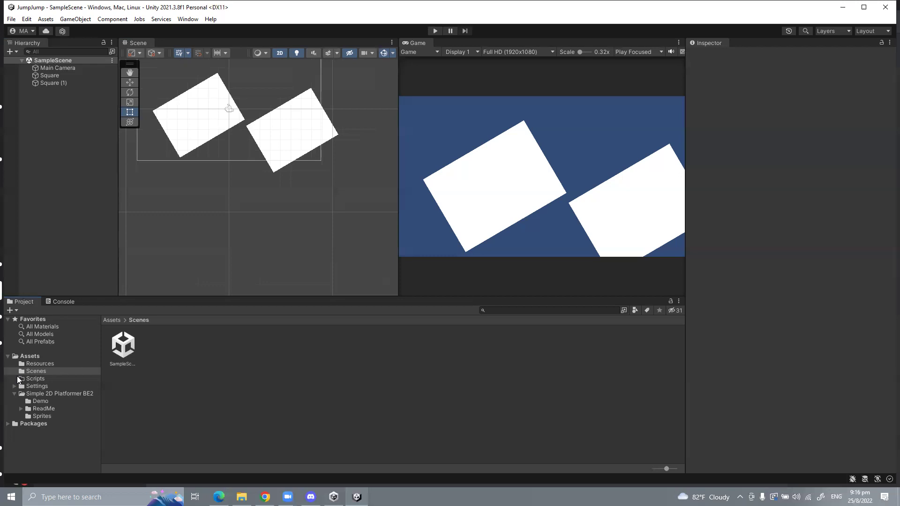
scroll(275, 99, "up", 5)
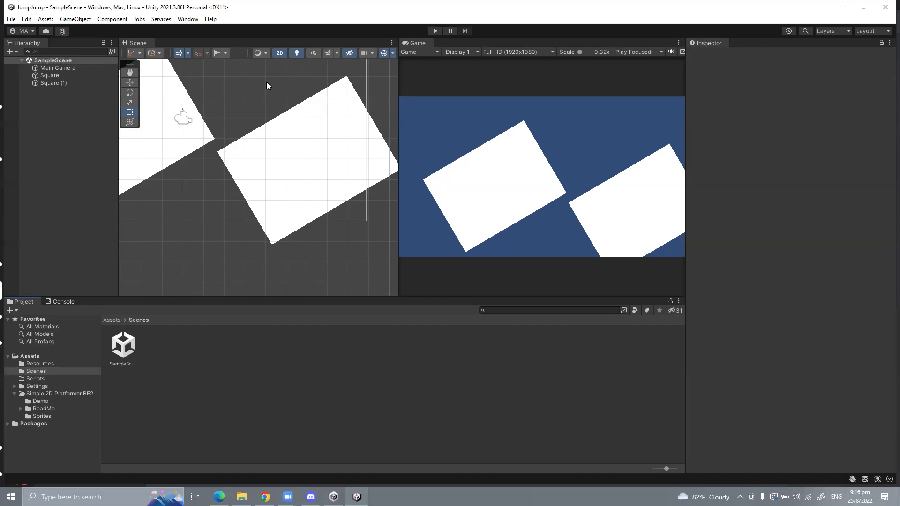
left_click(286, 142)
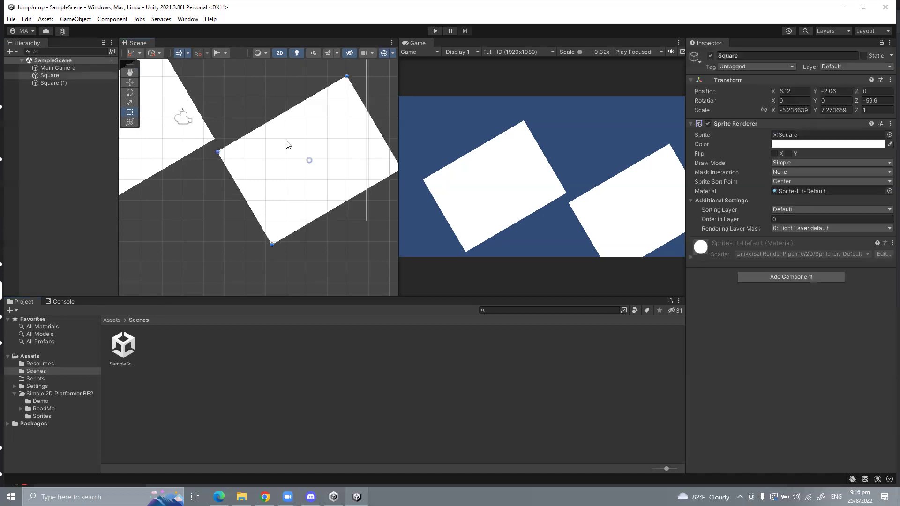
key("Delete")
left_click(171, 134)
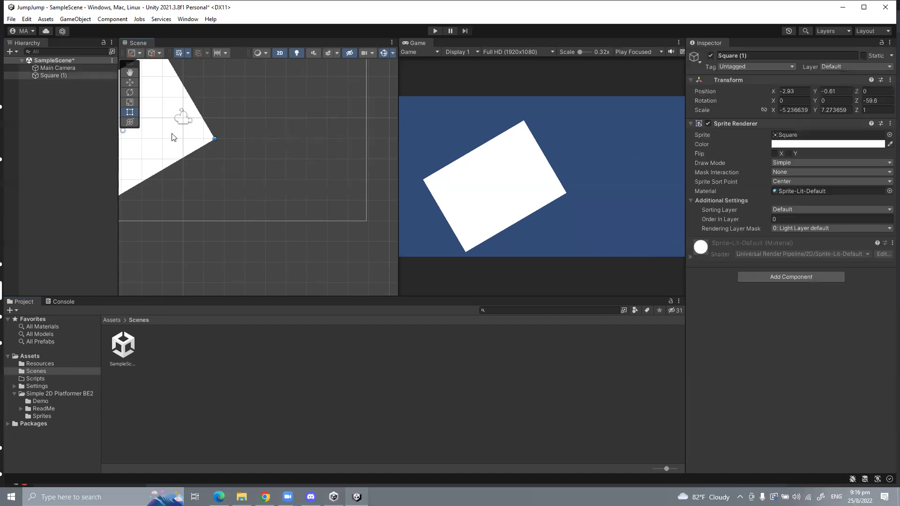
key("Delete")
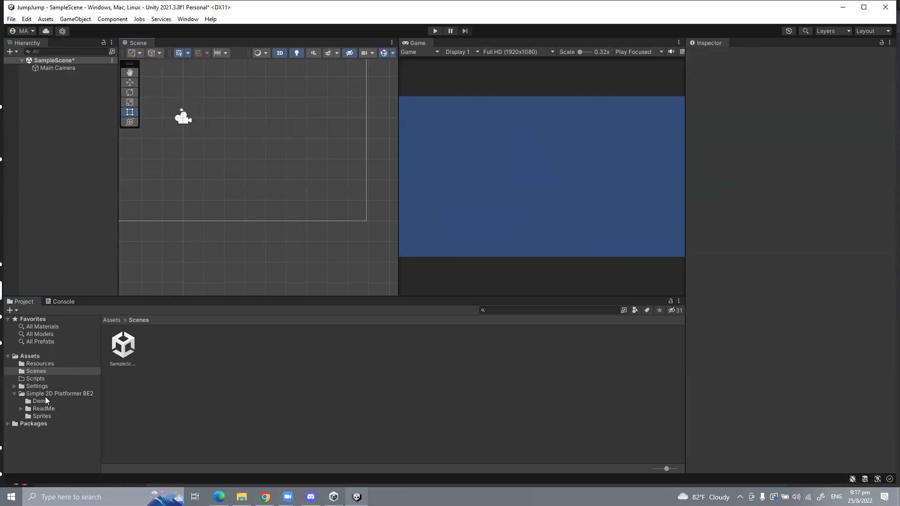
Step: Open the Sprites folder and expand the Platforms sprite sheet into its individual tiles
right_click(42, 414)
left_click(196, 430)
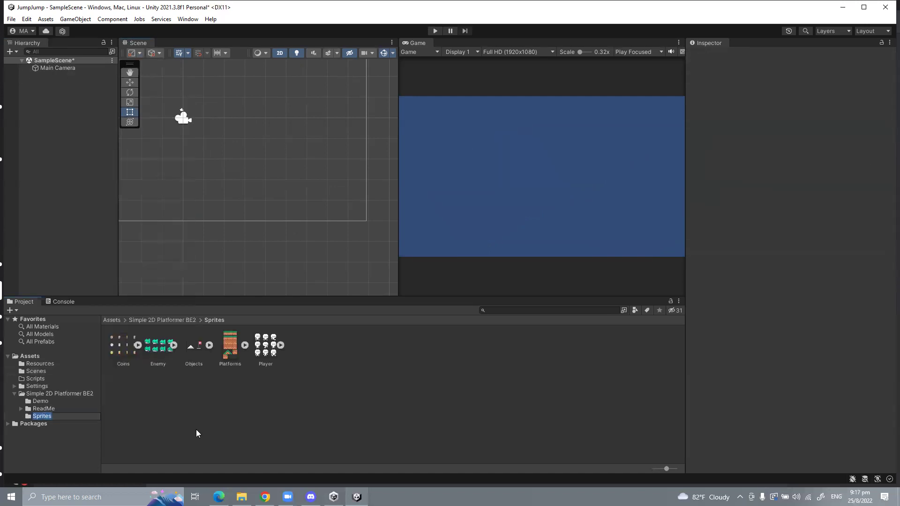
left_click(244, 345)
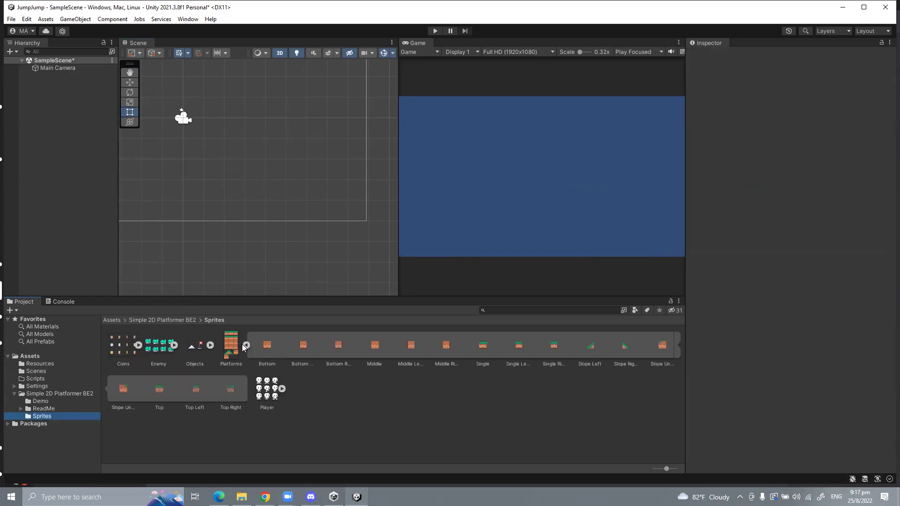
left_click(240, 356)
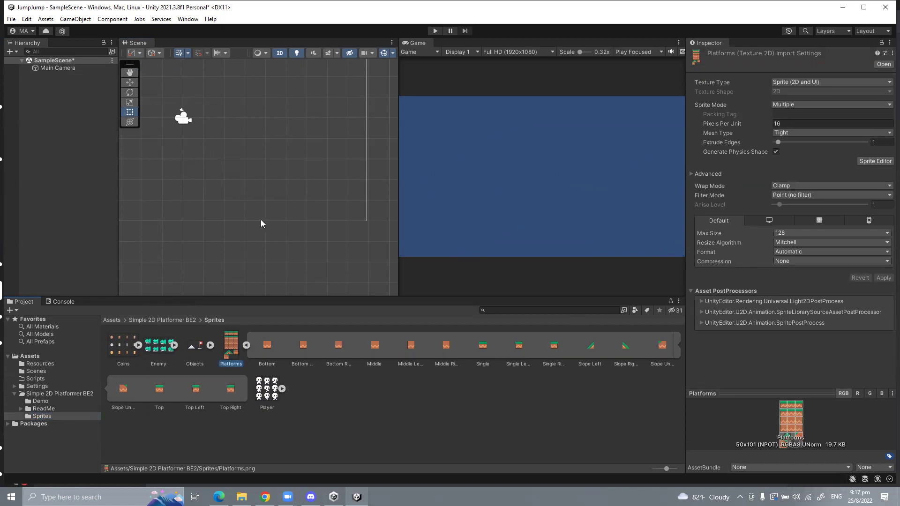
Step: Drag two more Single tiles into the scene and align Single (1) with the strip
left_click_drag(476, 347, 254, 106)
left_click_drag(480, 342, 315, 107)
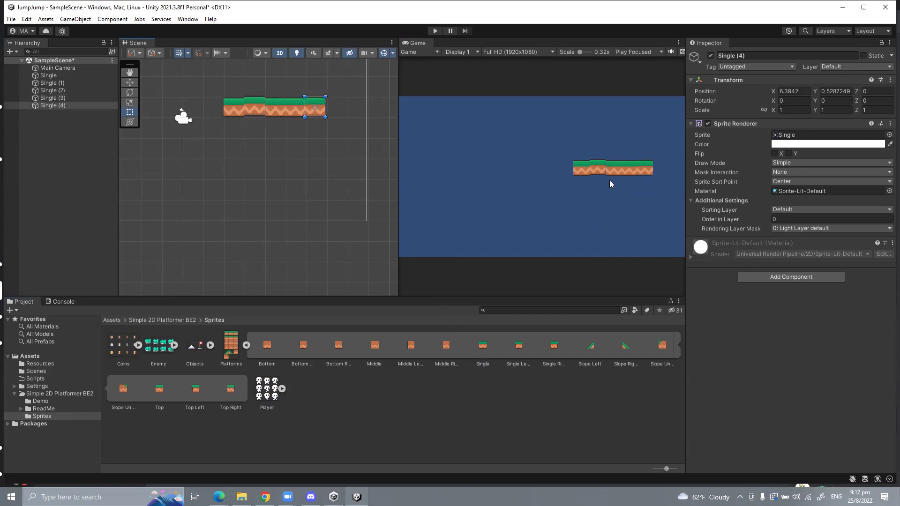
left_click(255, 112)
left_click_drag(255, 112, 253, 114)
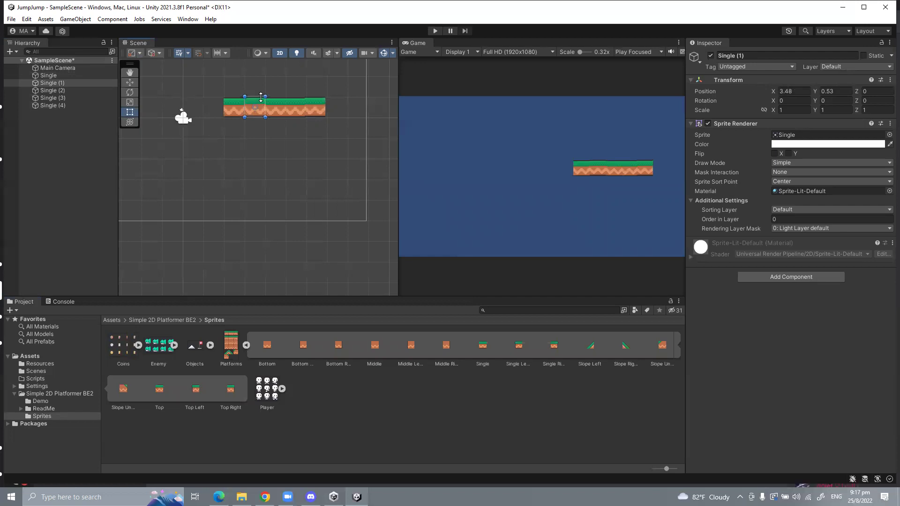
Step: Place a Spike sprite on top of the platform strip
scroll(288, 232, "down", 2)
left_click(209, 345)
left_click_drag(267, 352, 267, 102)
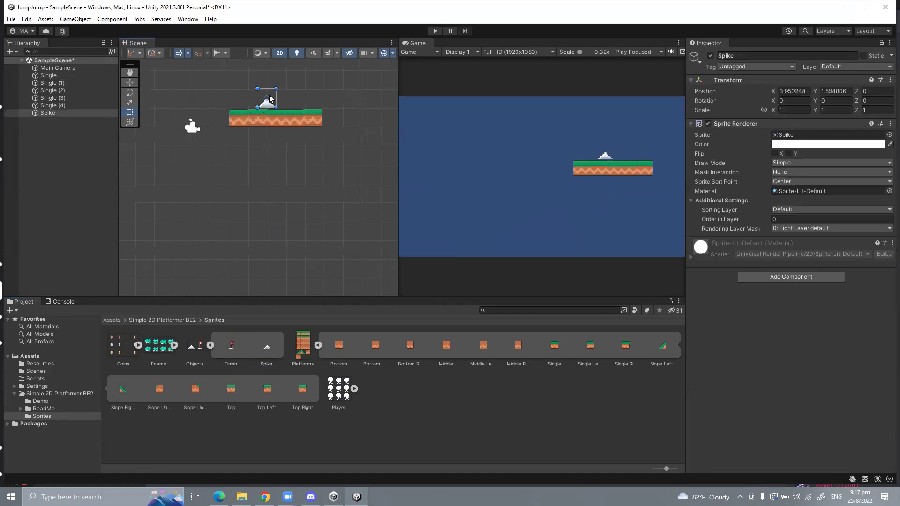
left_click_drag(266, 108, 267, 102)
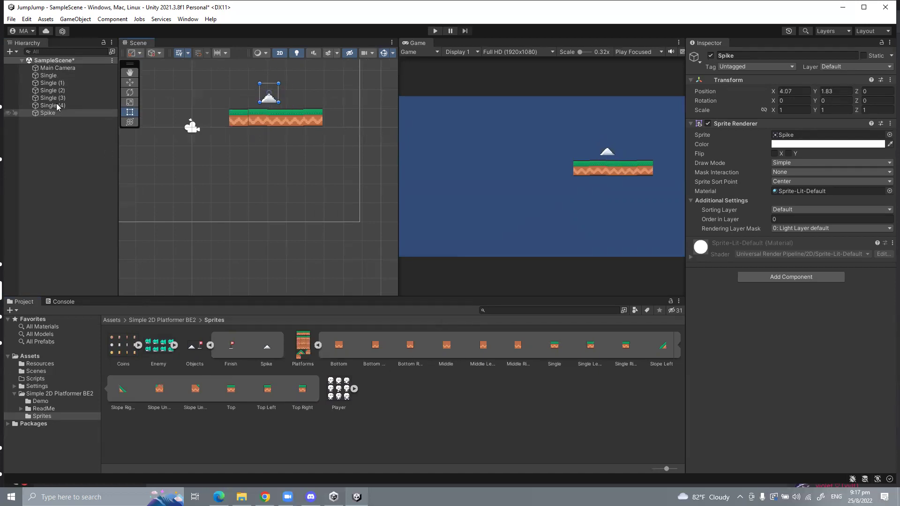
Step: Multi-select the five Single tiles in the Hierarchy, dismissing its right-click menu
left_click(52, 83)
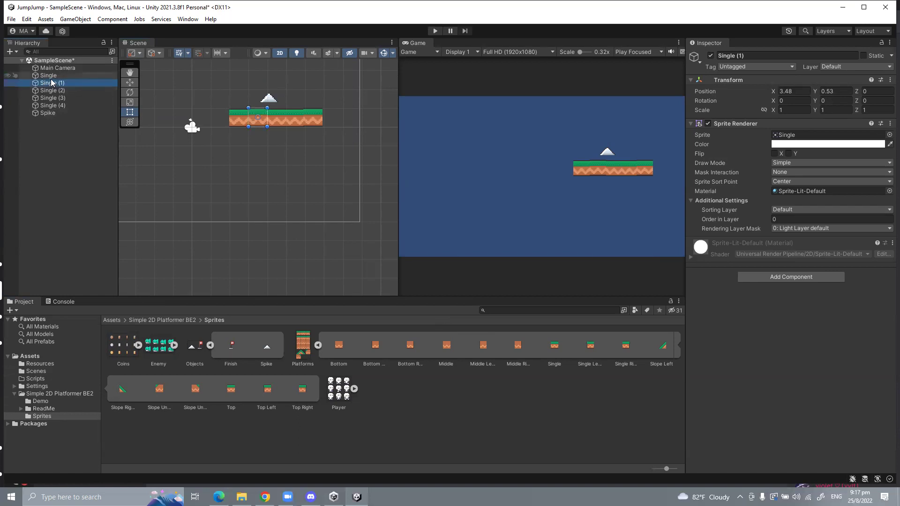
left_click(48, 75)
left_click(52, 106, "shift")
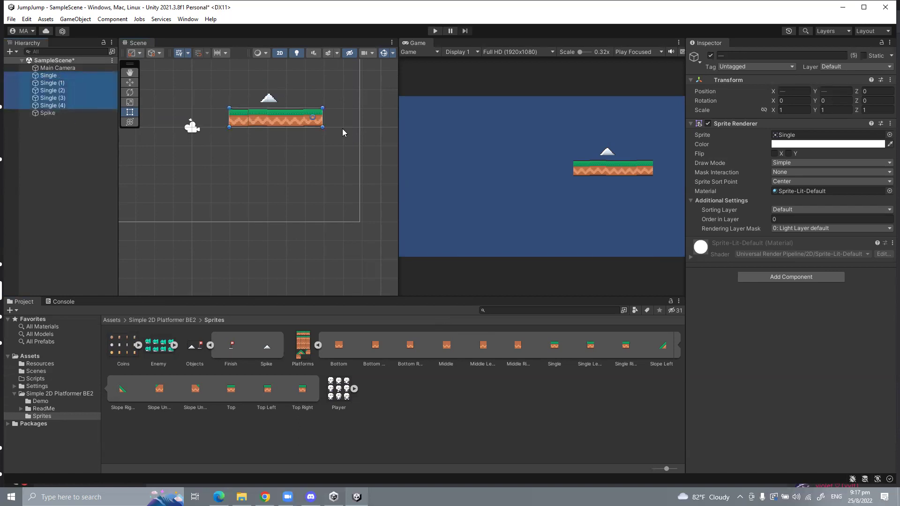
left_click(41, 132)
right_click(43, 134)
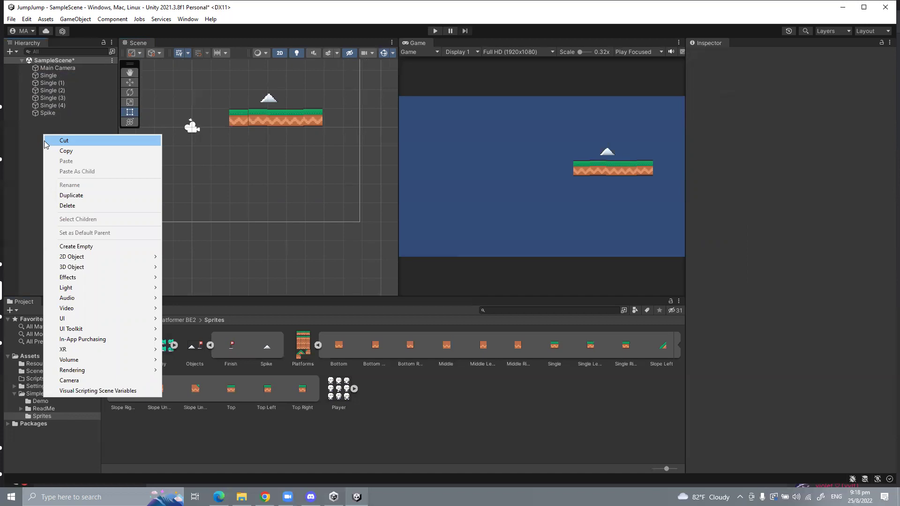
left_click(18, 138)
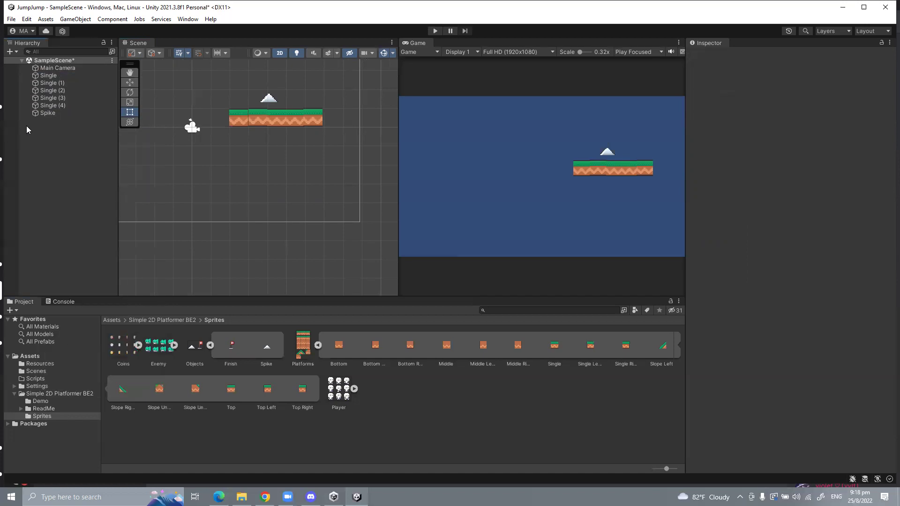
left_click(40, 77)
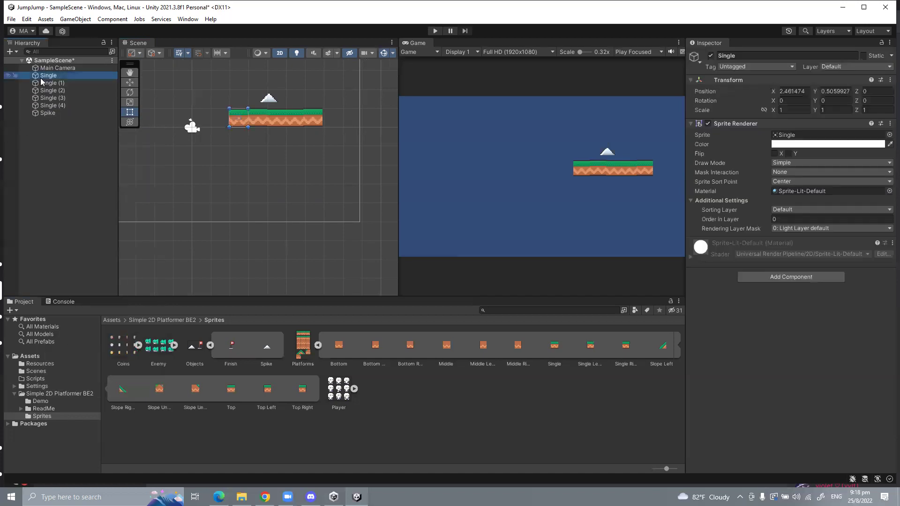
left_click(54, 105, "shift")
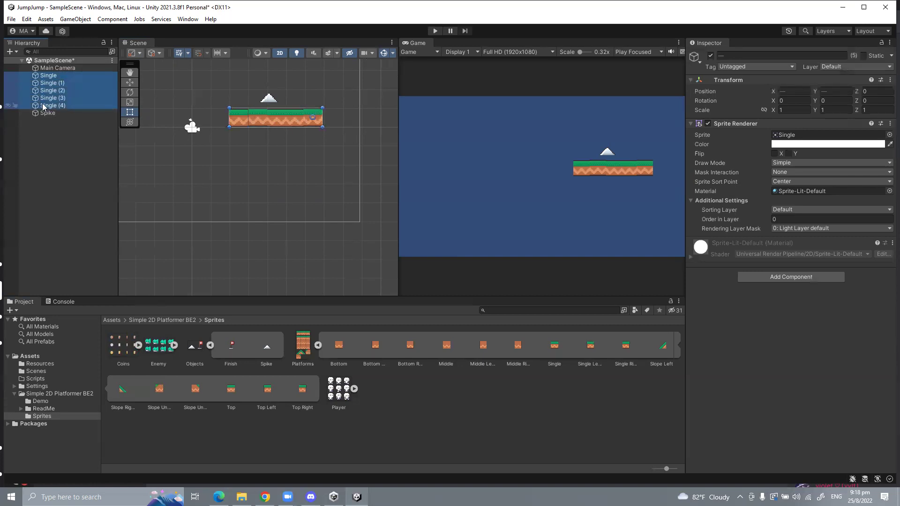
Step: Create an empty object named Platform and reset its Transform to 0,0,0
right_click(57, 145)
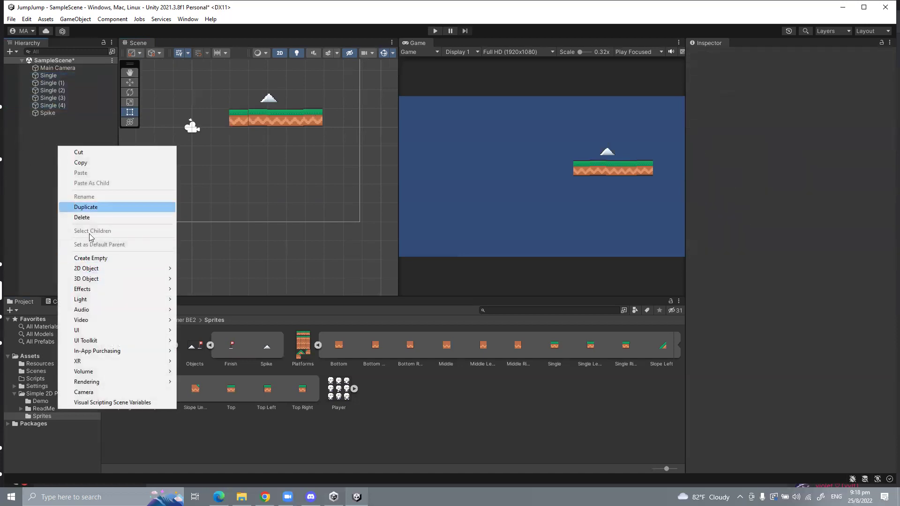
left_click(96, 258)
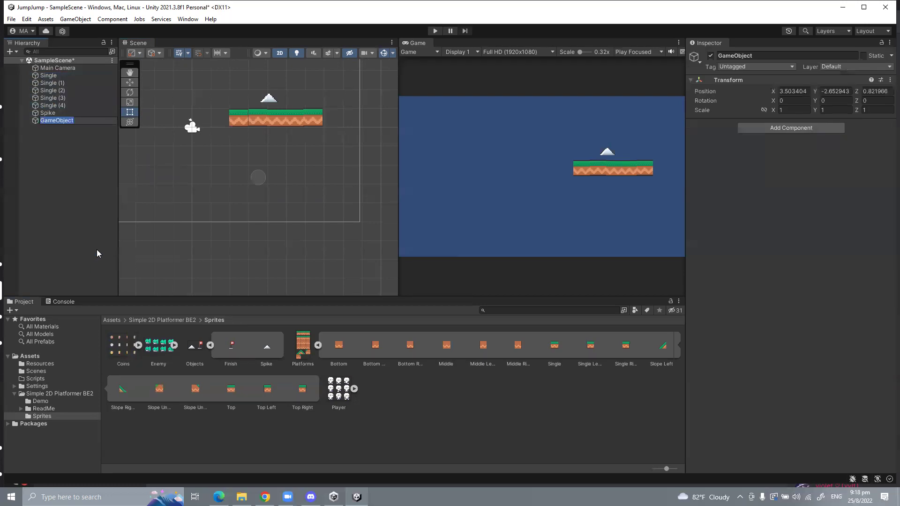
type("Platform")
key("Return")
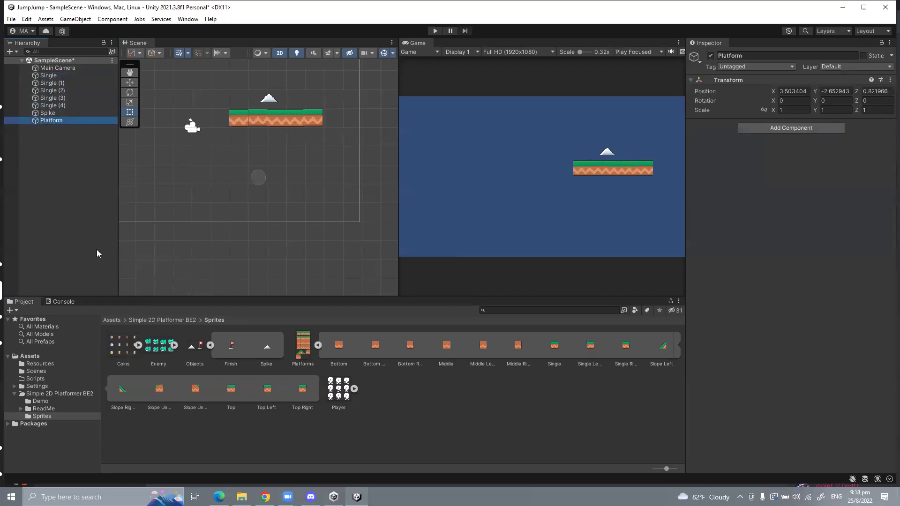
right_click(801, 84)
left_click(802, 87)
Step: Parent Single through Single (4) under the Platform object
scroll(206, 143, "up", 2)
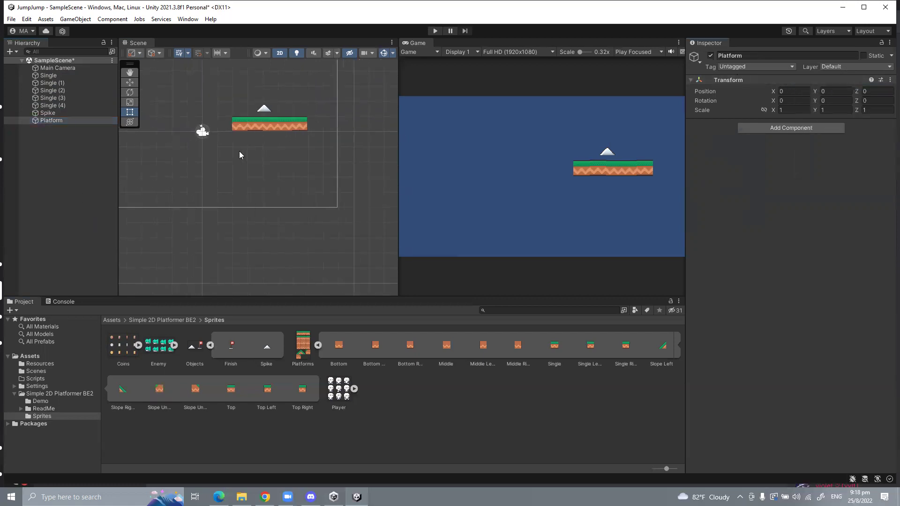
double_click(77, 121)
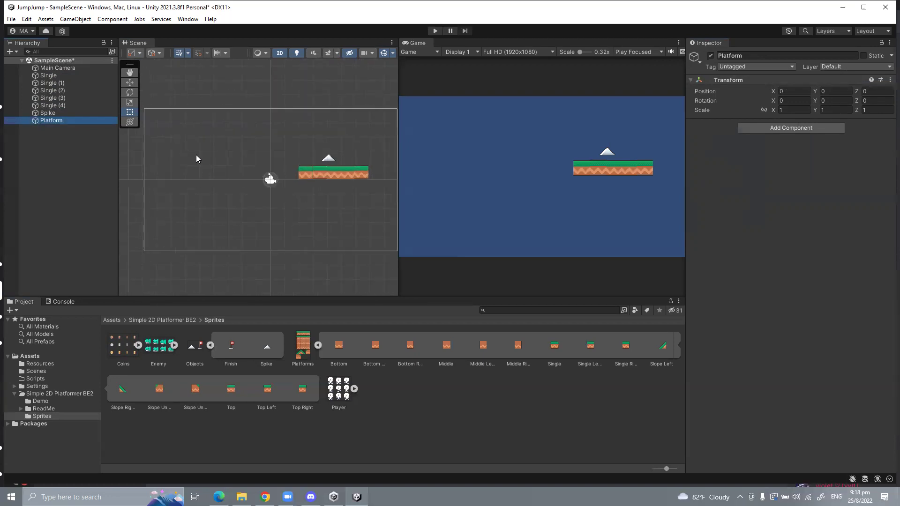
left_click(131, 82)
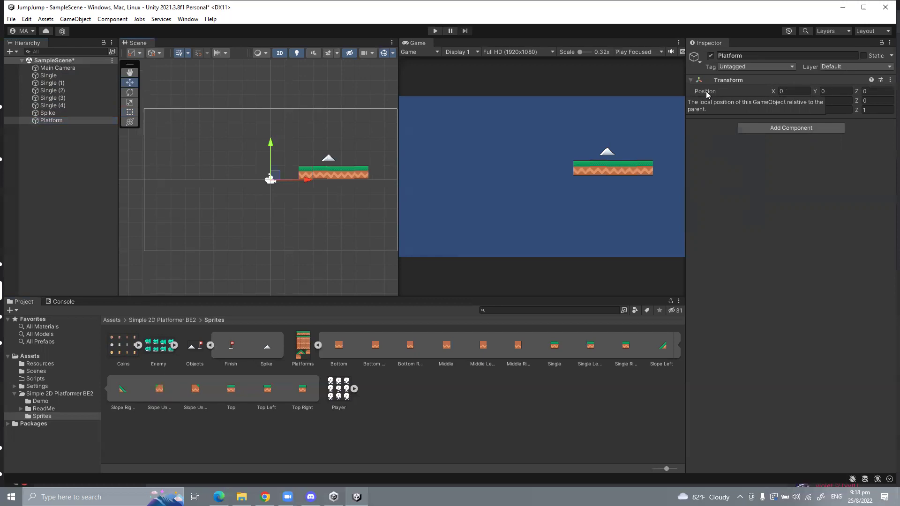
left_click(52, 76)
left_click(55, 105, "shift")
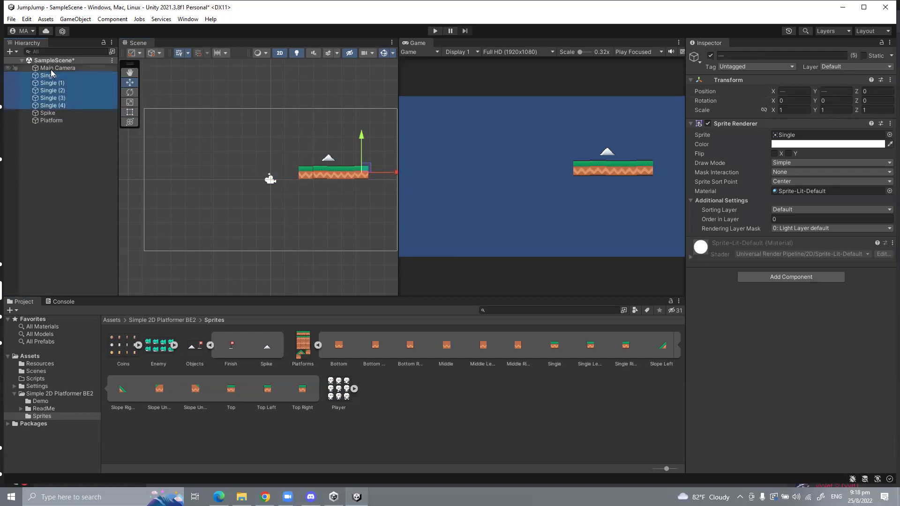
key("ctrl+z")
key("ctrl+z")
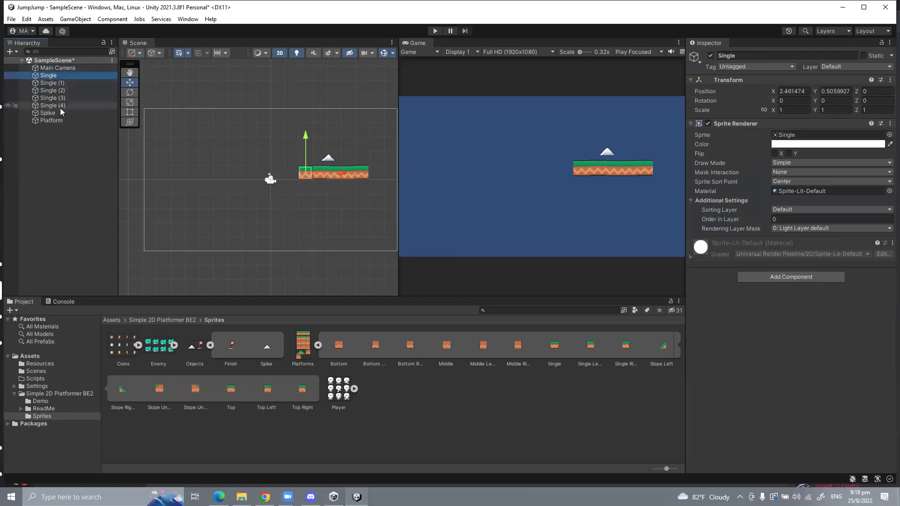
left_click(60, 106, "shift")
left_click_drag(62, 87, 60, 120)
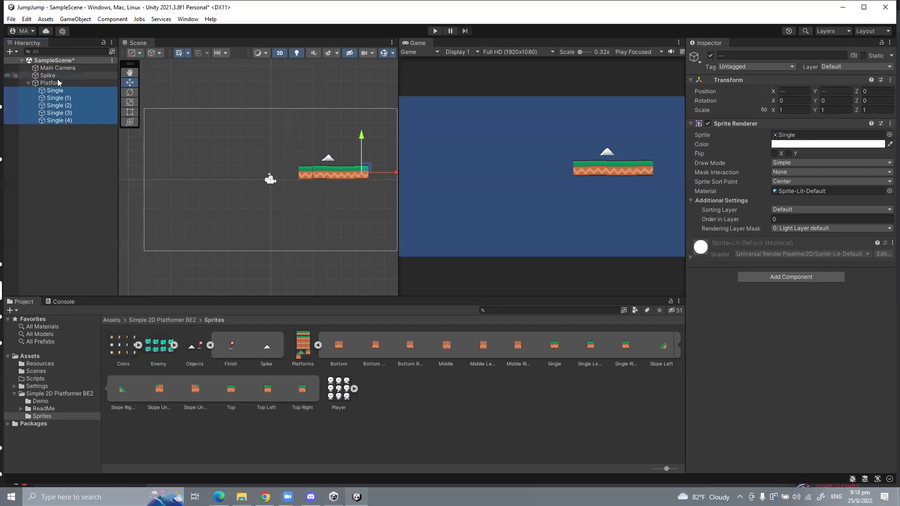
Step: Check the positions of Platform and its first child, then collapse Platform
left_click(54, 83)
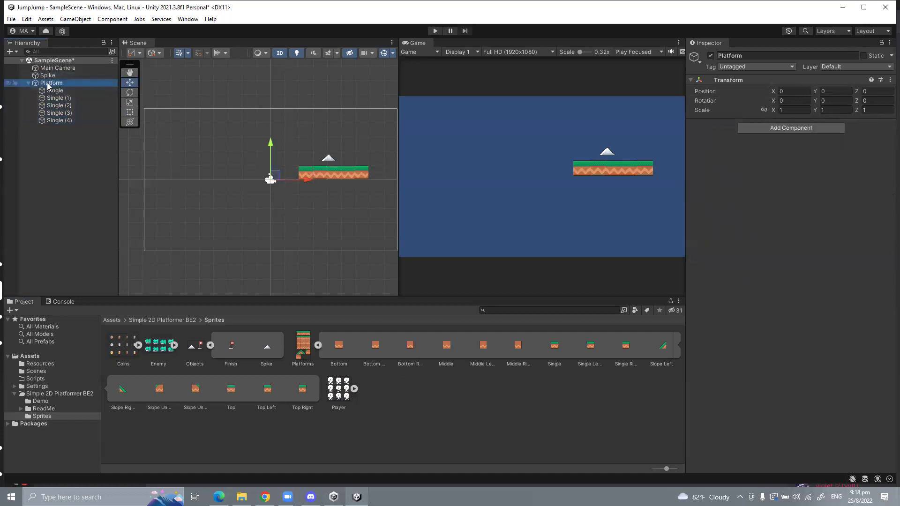
right_click(736, 80)
left_click(746, 85)
right_click(741, 84)
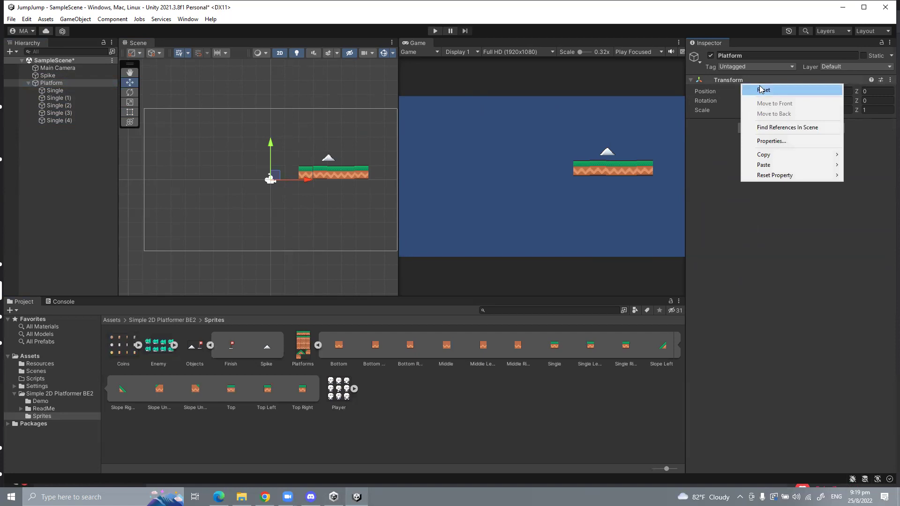
left_click(69, 91)
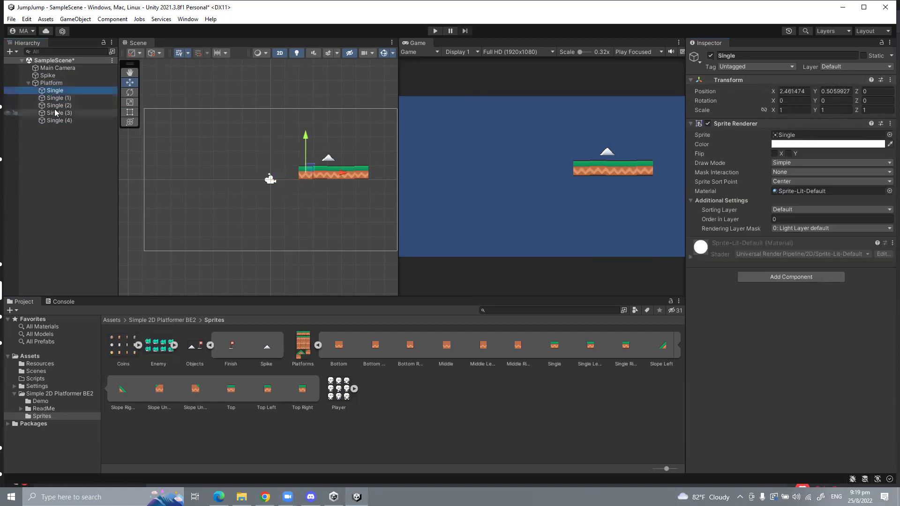
left_click(52, 83)
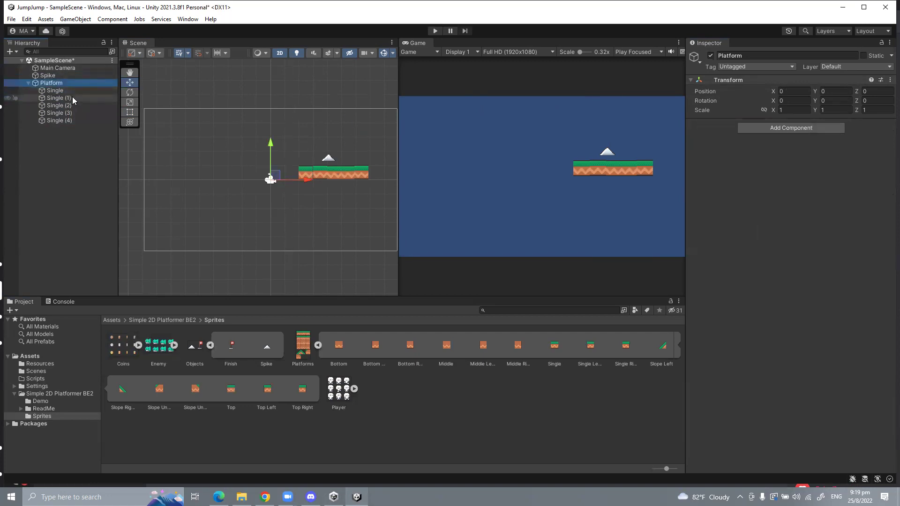
left_click(28, 83)
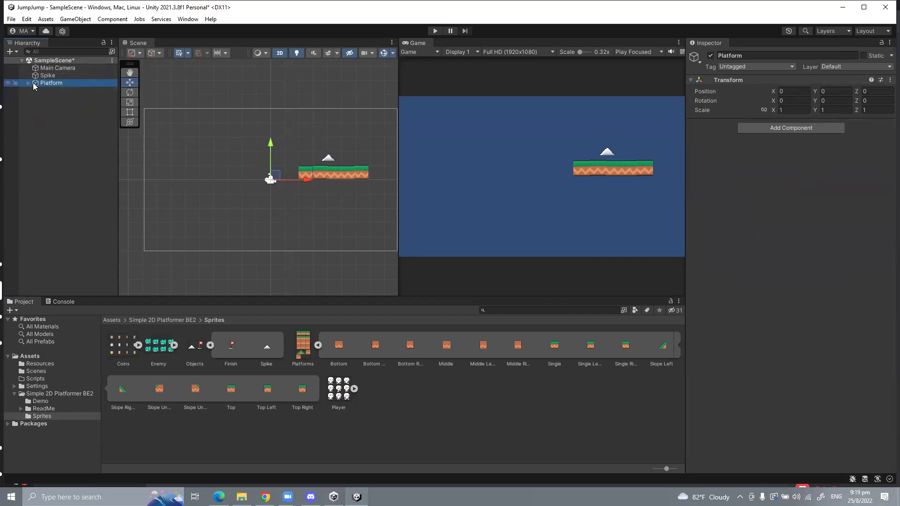
Step: Duplicate Platform twice, placing the copies lower and further left
left_click(28, 82)
left_click(26, 83)
key("ctrl+d")
left_click_drag(303, 177, 194, 180)
left_click_drag(169, 142, 174, 164)
key("ctrl+d")
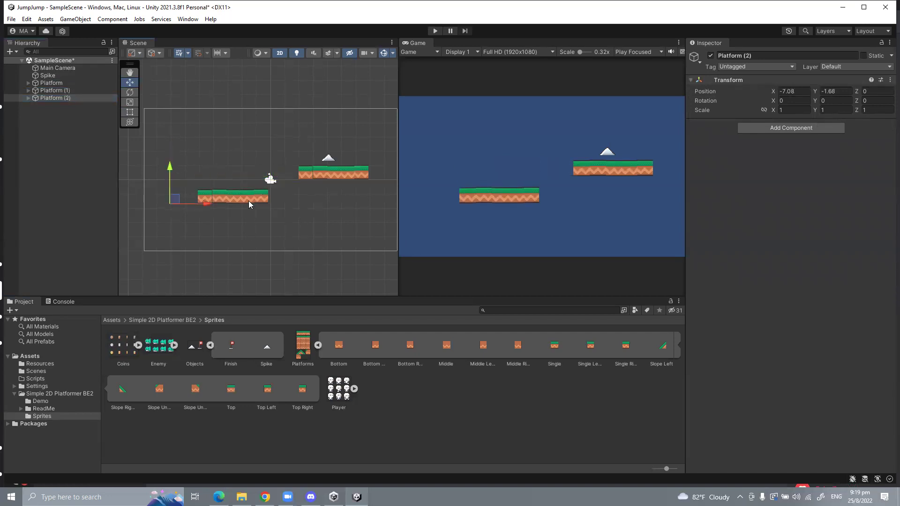
left_click_drag(206, 204, 139, 203)
Step: Add another platform copy on the right, raised above the others
scroll(145, 187, "down", 1)
scroll(145, 192, "down", 1)
scroll(139, 203, "down", 1)
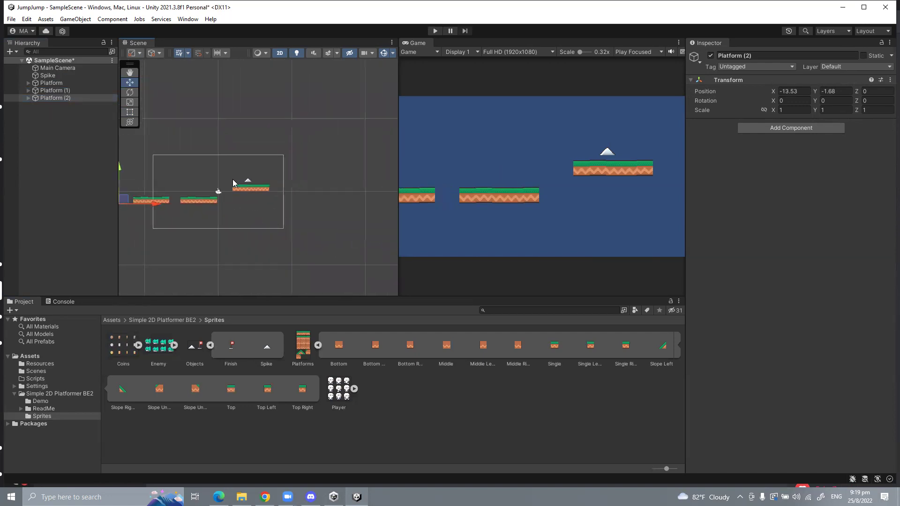
key("ctrl+d")
left_click_drag(151, 205, 304, 209)
left_click_drag(271, 171, 271, 142)
left_click_drag(303, 177, 296, 176)
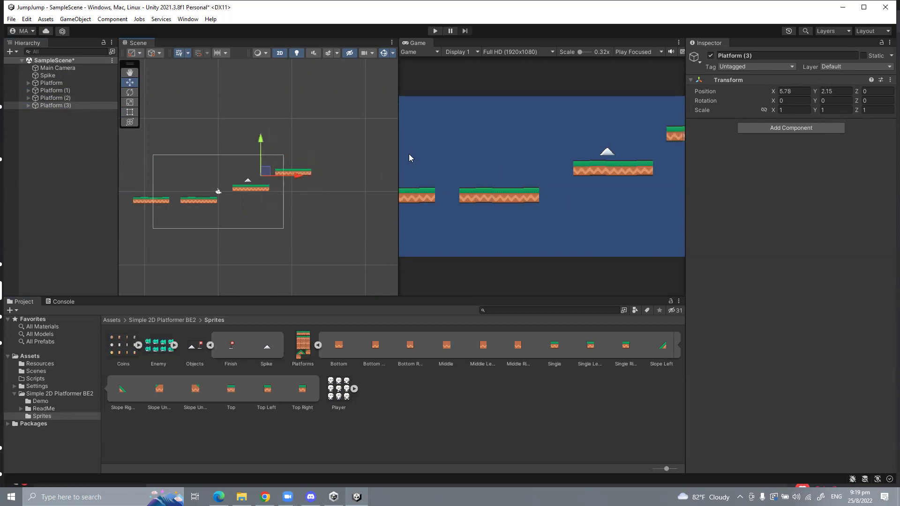
scroll(521, 155, "up", 5)
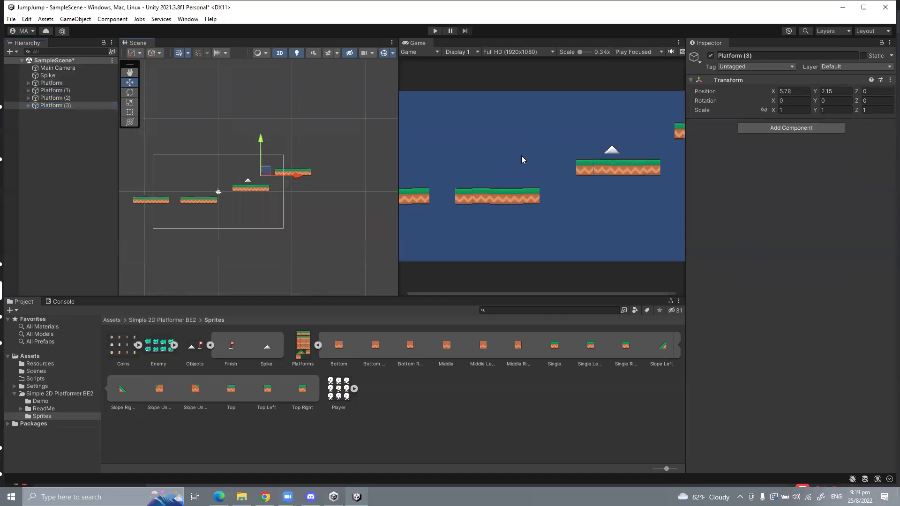
scroll(492, 215, "up", 4)
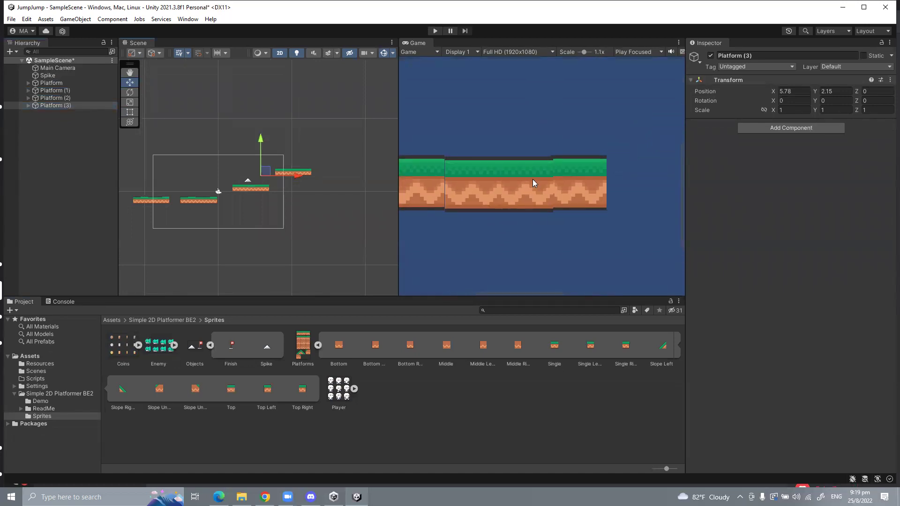
scroll(532, 179, "down", 6)
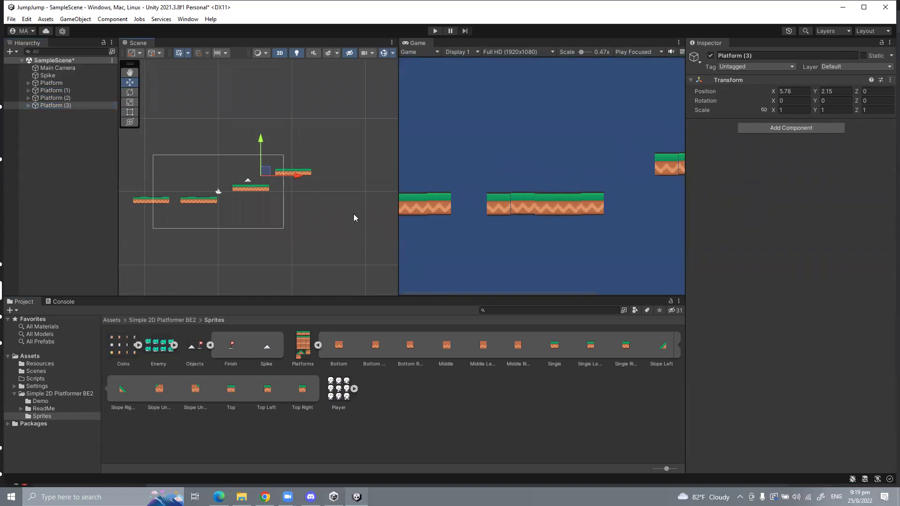
Step: Copy and paste Platform (1), then undo the pasted copy
left_click(52, 83)
right_click(69, 91)
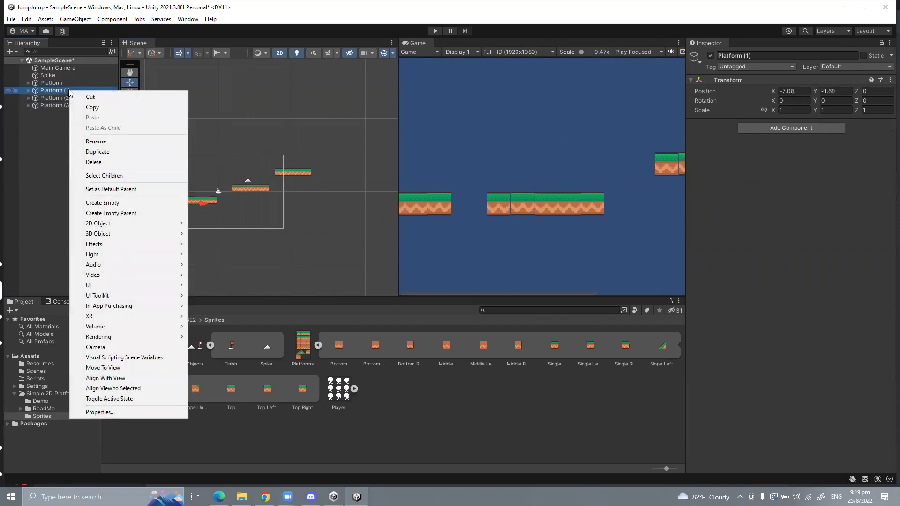
left_click(45, 116)
left_click(46, 117)
left_click(60, 90)
right_click(60, 89)
left_click(68, 104)
right_click(41, 136)
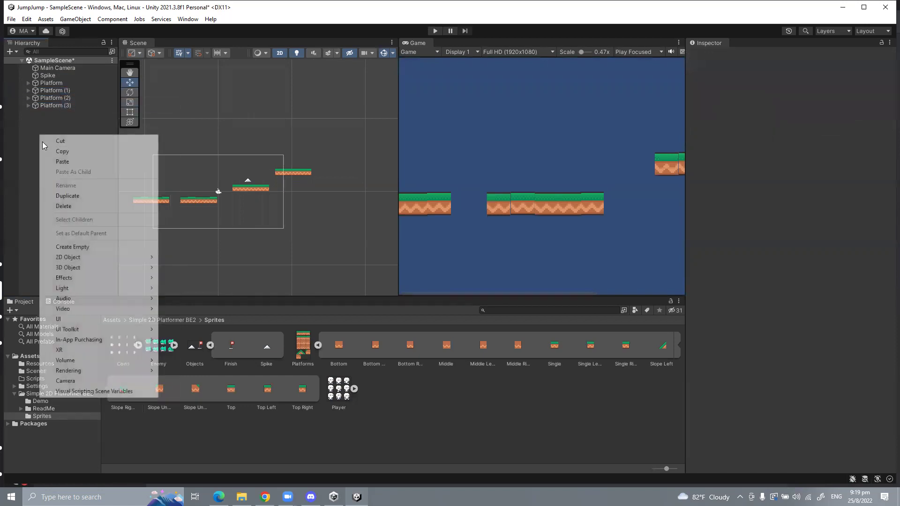
left_click(62, 161)
left_click_drag(165, 172, 164, 149)
key("ctrl+z")
key("ctrl+z")
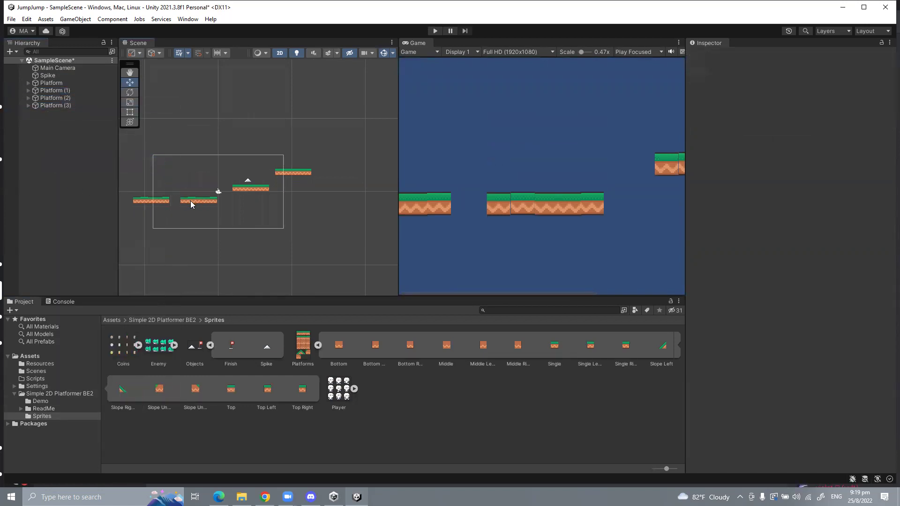
Step: Duplicate the Single (3) tile and raise it, then undo the change
left_click(190, 200)
left_click(56, 91)
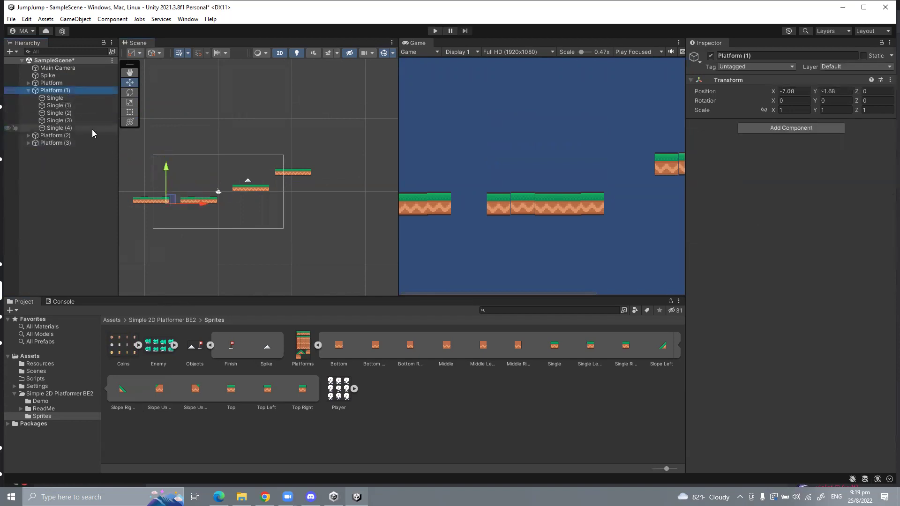
scroll(206, 209, "up", 4)
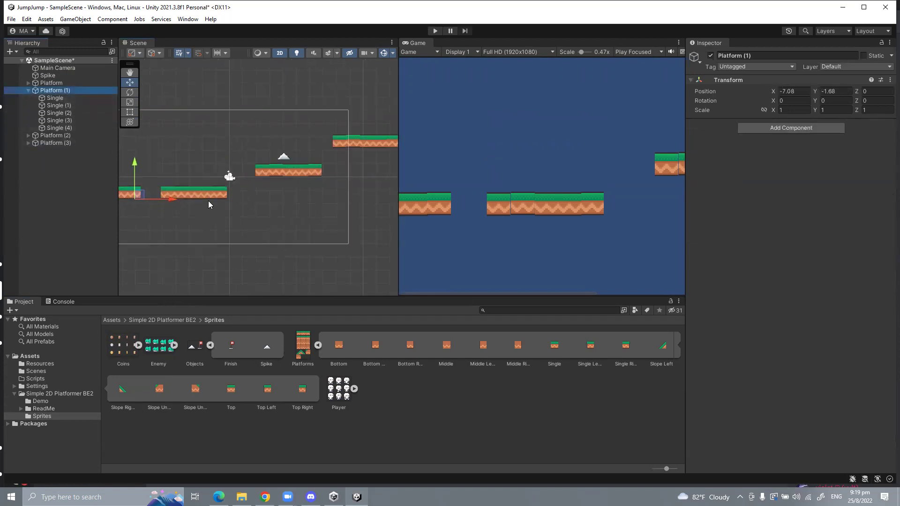
left_click(209, 201)
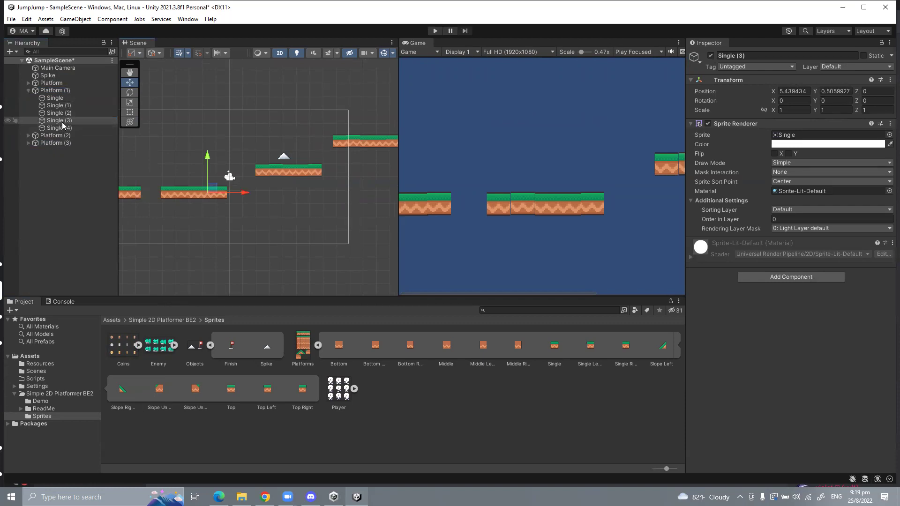
key("ctrl+d")
left_click_drag(207, 158, 207, 125)
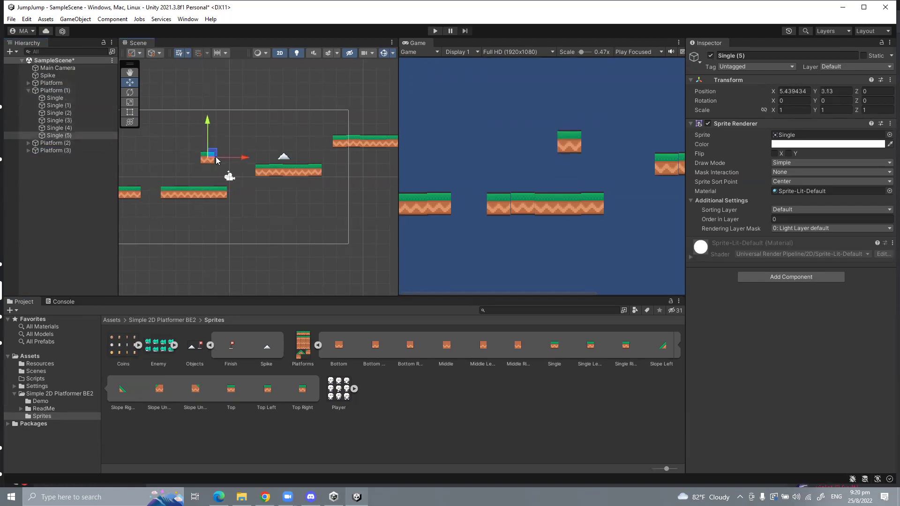
key("ctrl+z")
key("ctrl+z")
Step: Duplicate Platform (1) as Platform (4) and raise it to Y 2.02
left_click(46, 93)
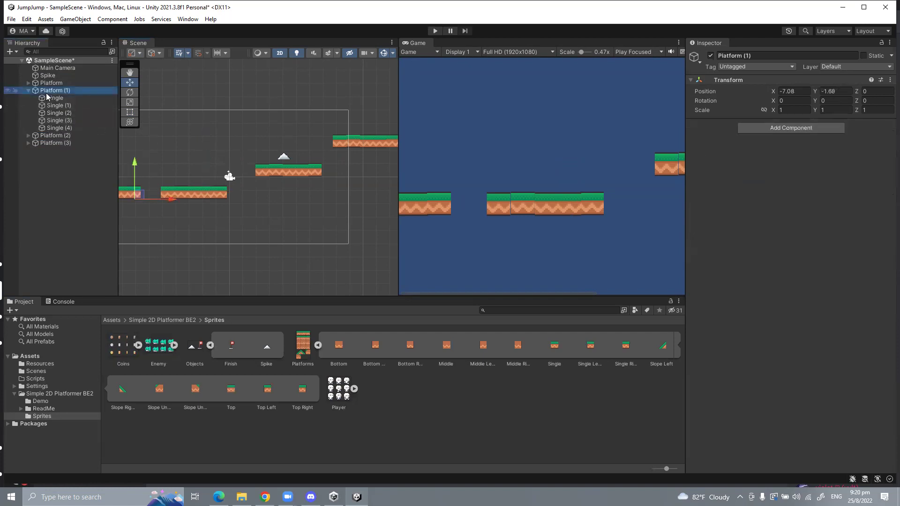
key("f")
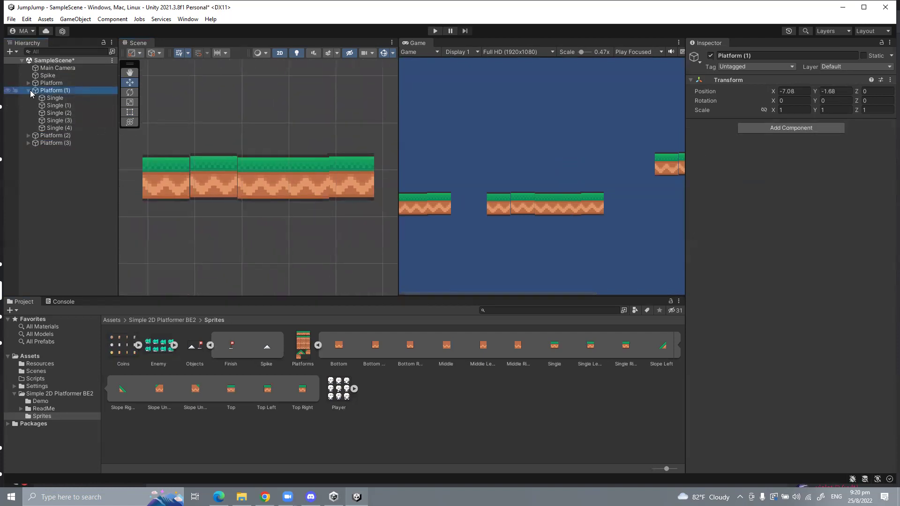
left_click(30, 90)
left_click(27, 90)
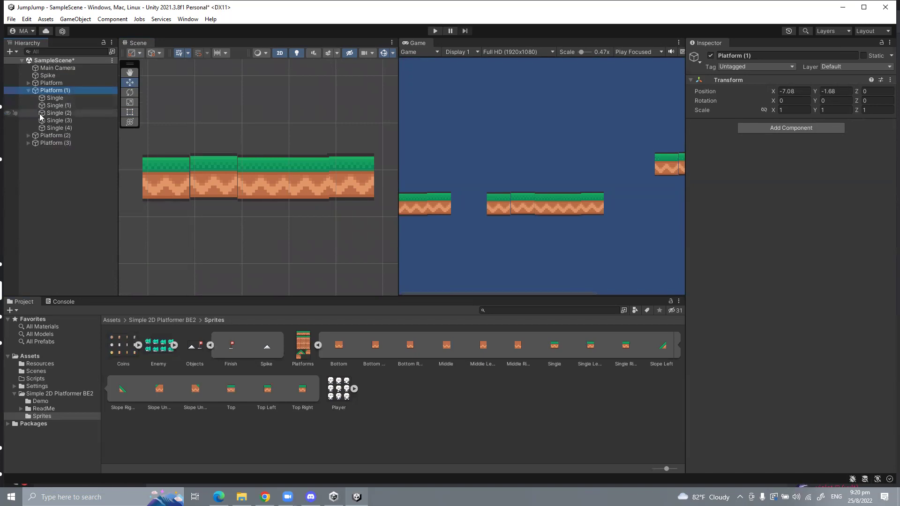
key("ctrl+d")
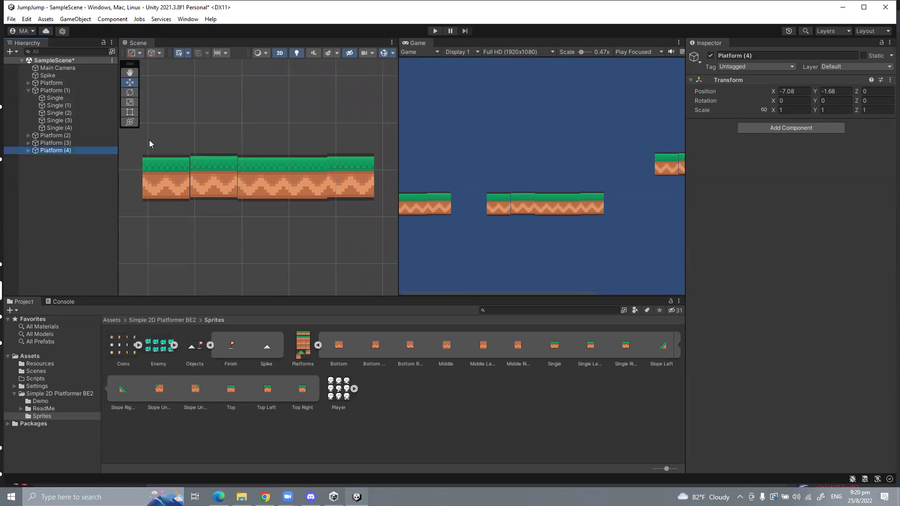
scroll(155, 141, "down", 5)
left_click_drag(163, 142, 160, 106)
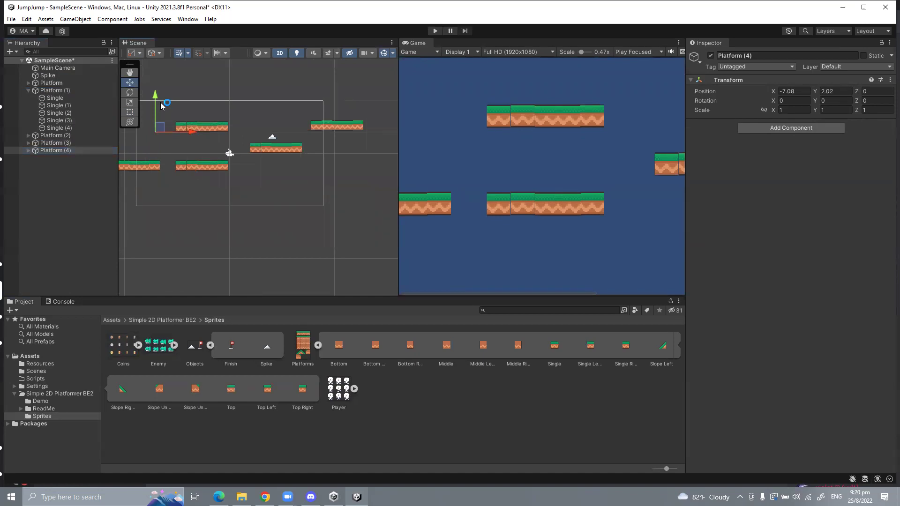
key("super+Tab")
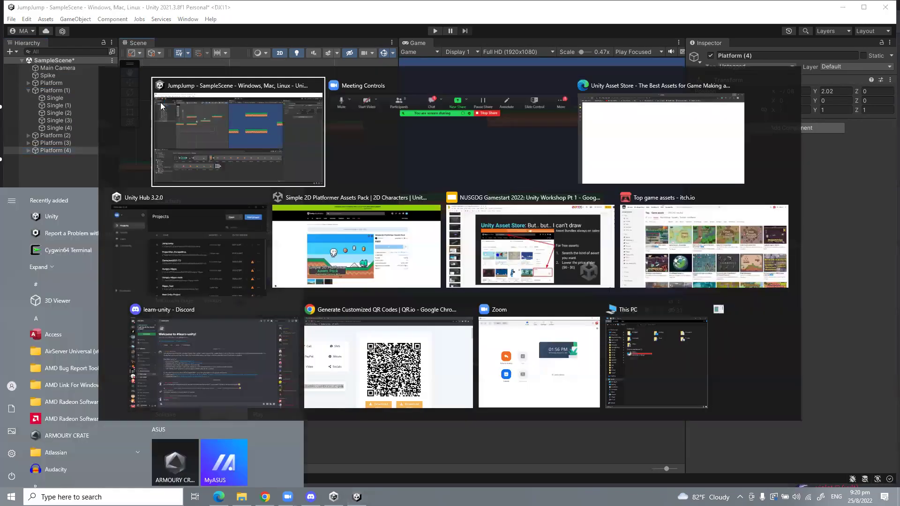
left_click(529, 246)
left_click(67, 281)
scroll(67, 281, "down", 3)
left_click(73, 325)
scroll(65, 260, "down", 3)
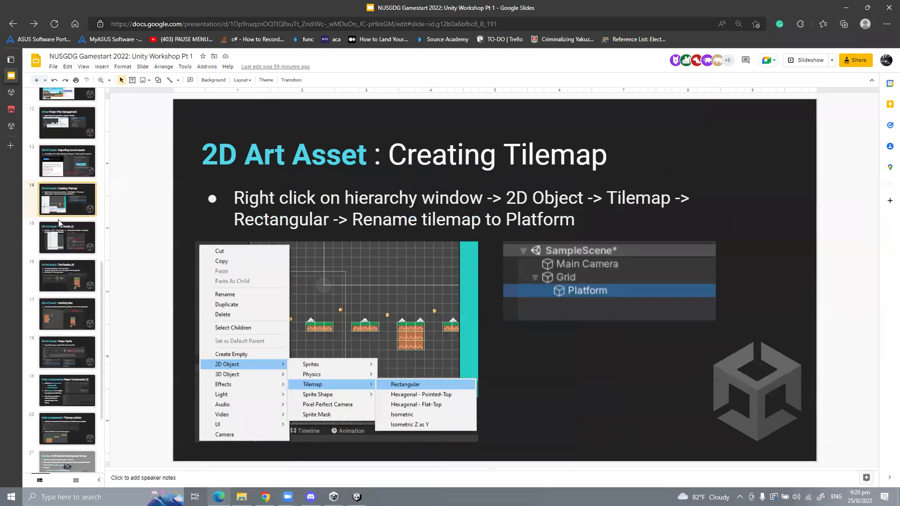
left_click(71, 209)
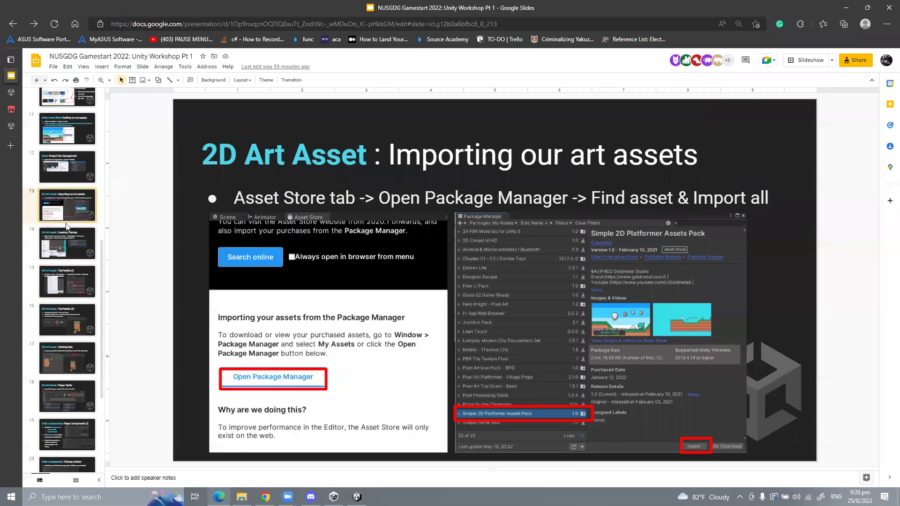
left_click(77, 240)
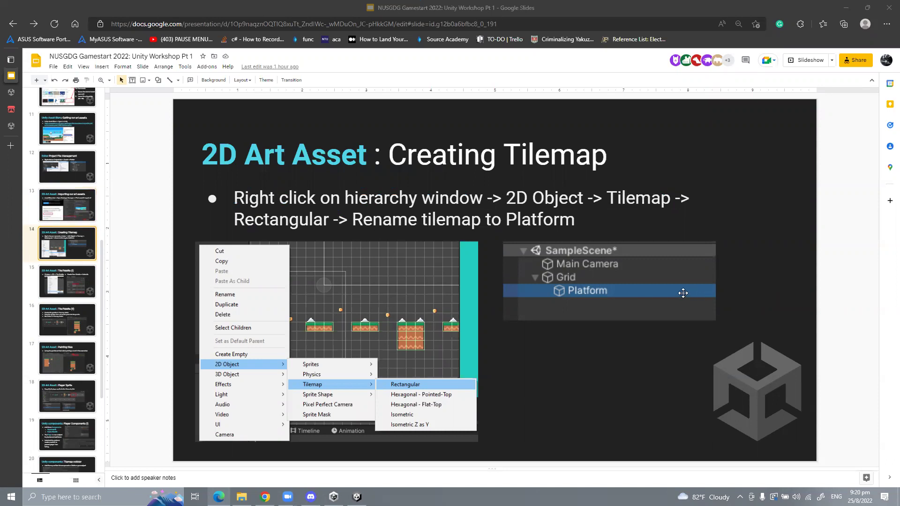
left_click(853, 4)
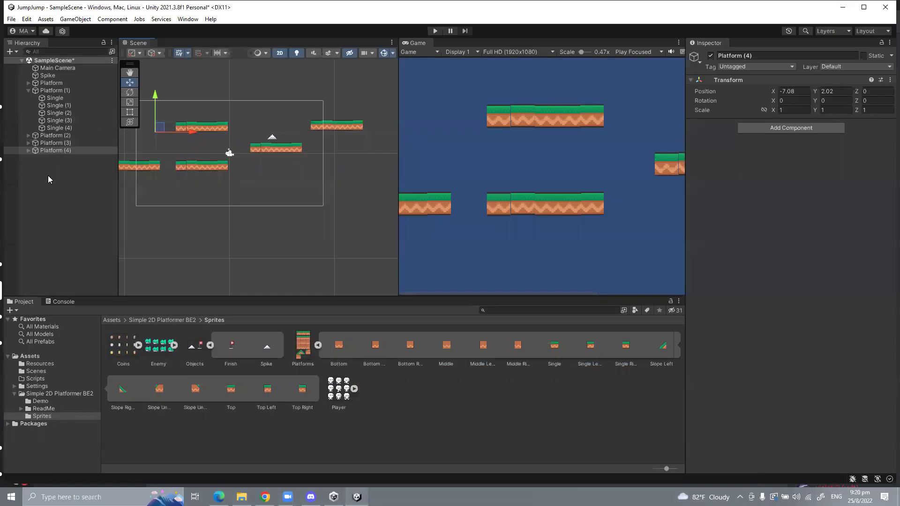
Step: Select Platform through Platform (4) and untick their Inspector active checkbox
left_click(50, 104)
left_click(52, 83)
left_click(51, 90, "ctrl")
left_click(28, 90)
left_click(52, 98, "ctrl")
left_click(52, 105, "ctrl")
left_click(52, 113, "ctrl")
left_click(710, 57)
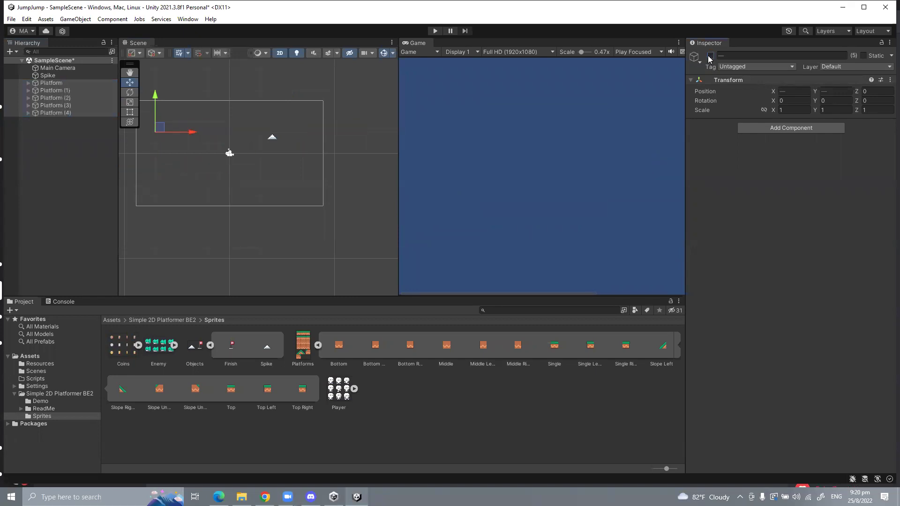
left_click(710, 57)
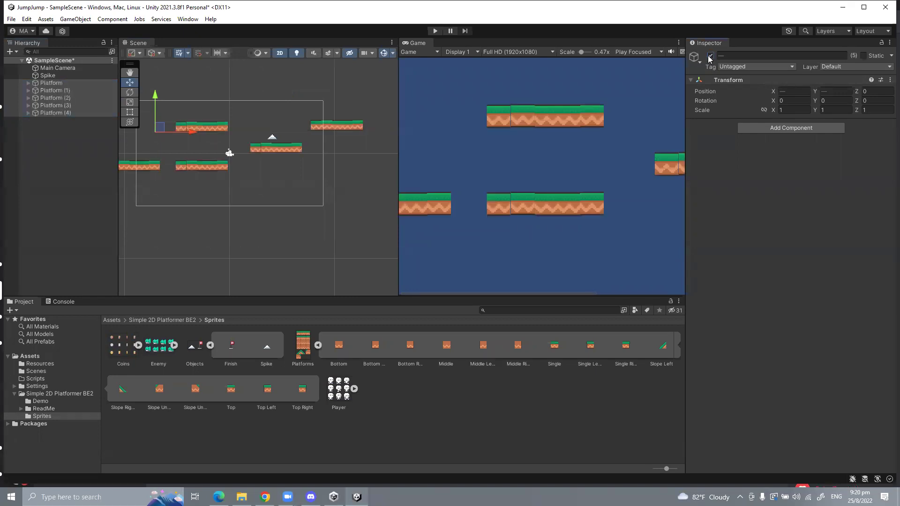
left_click(709, 57)
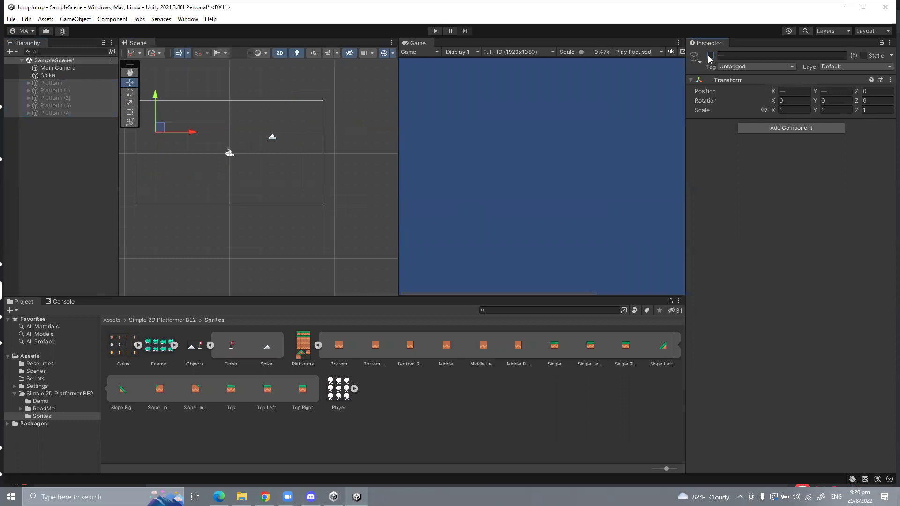
Step: Delete the Spike and open the Hierarchy's create-object menu
left_click(39, 75)
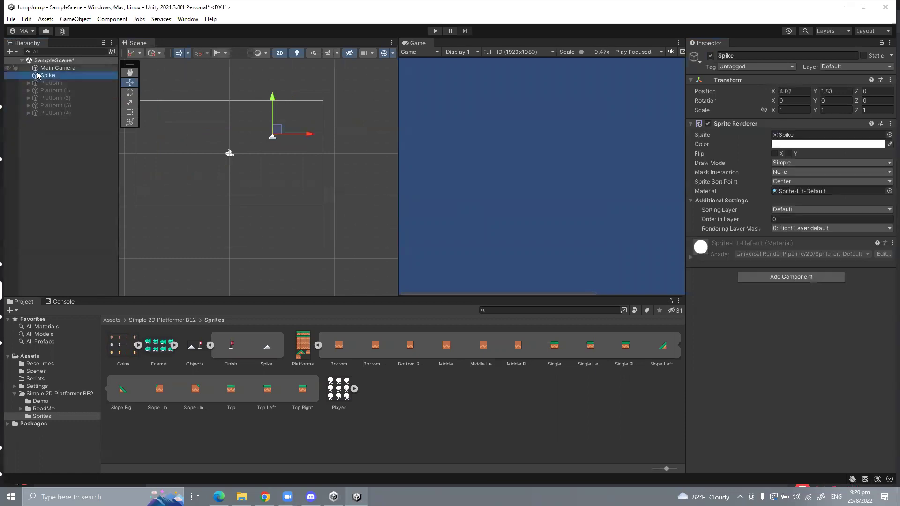
key("Delete")
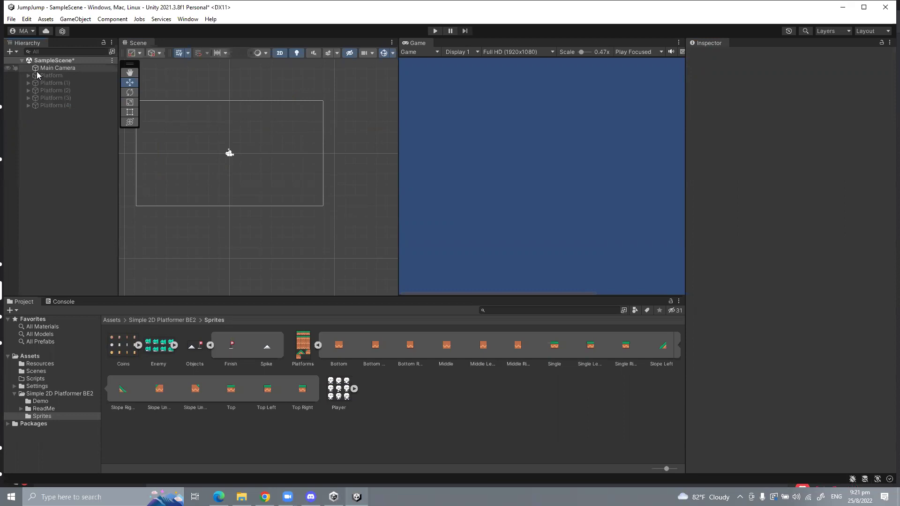
right_click(61, 137)
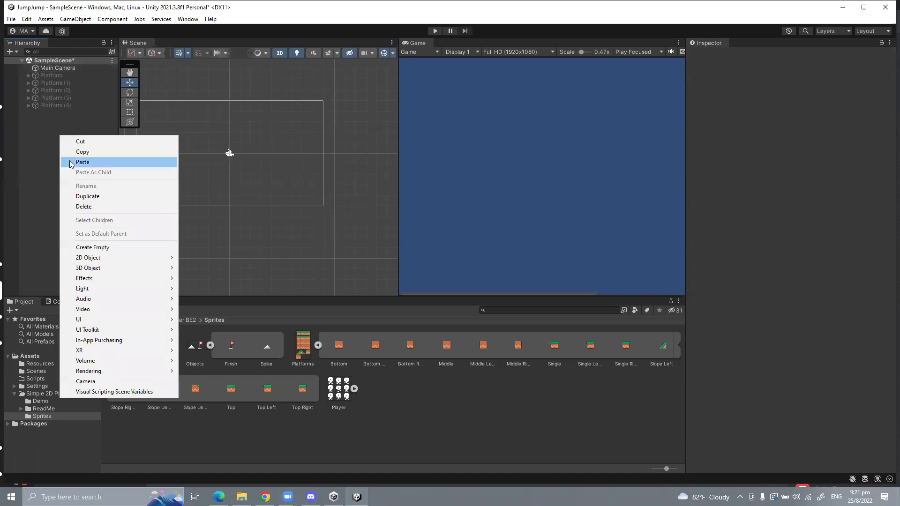
mouse_move(100, 261)
mouse_move(211, 287)
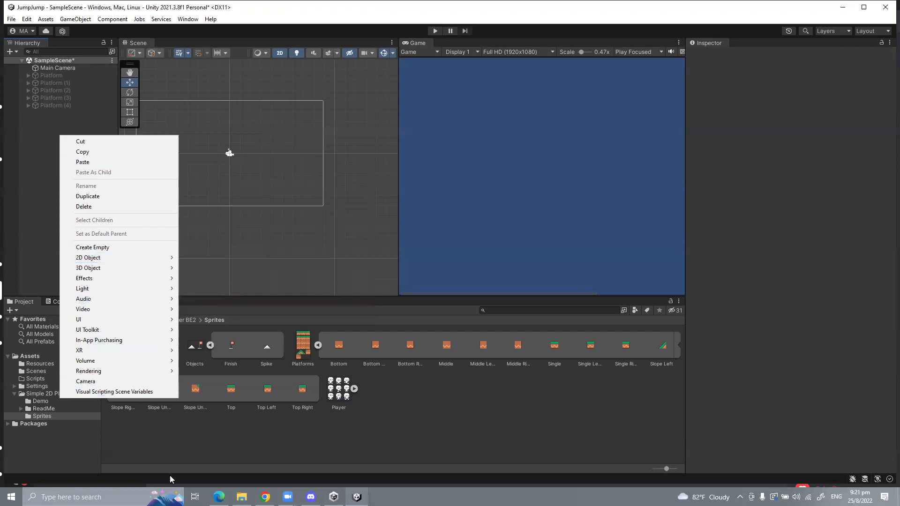
Step: In Edge, search images for 'isometric tilemap' and preview the first result
left_click(218, 497)
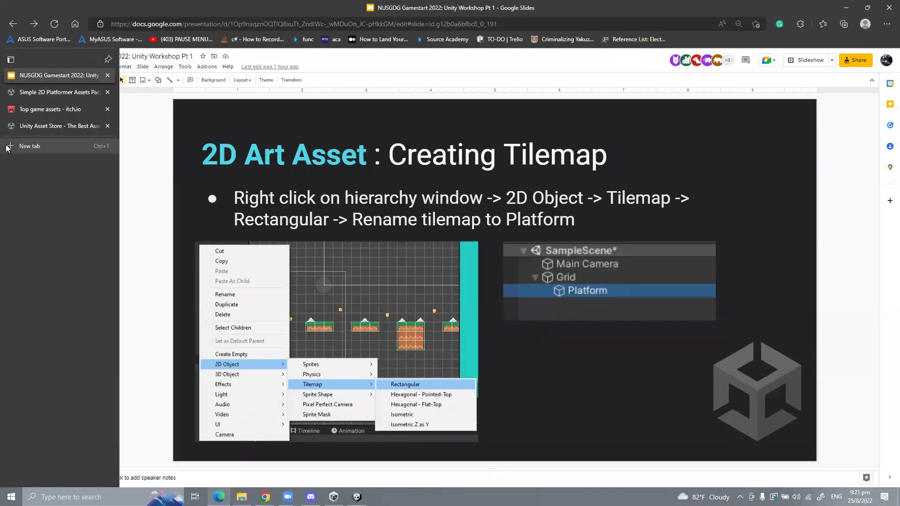
left_click(28, 147)
type("iso")
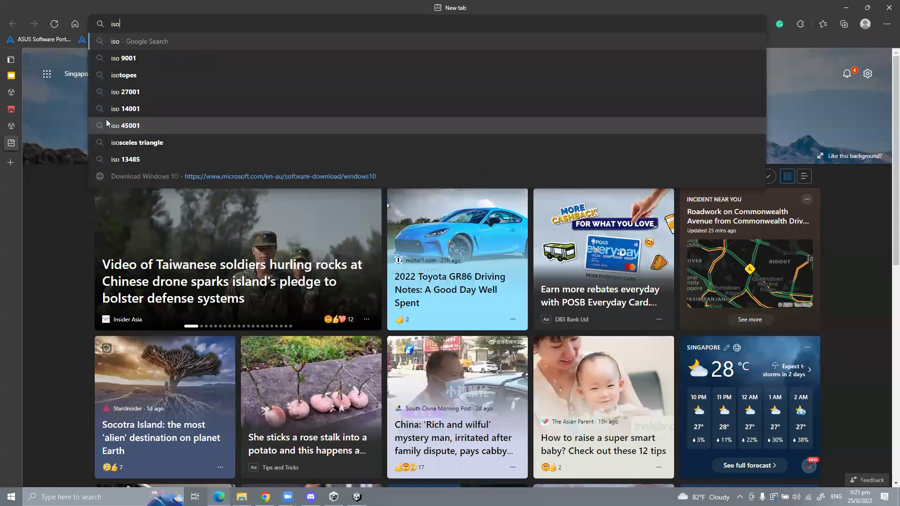
type("metric tilemap")
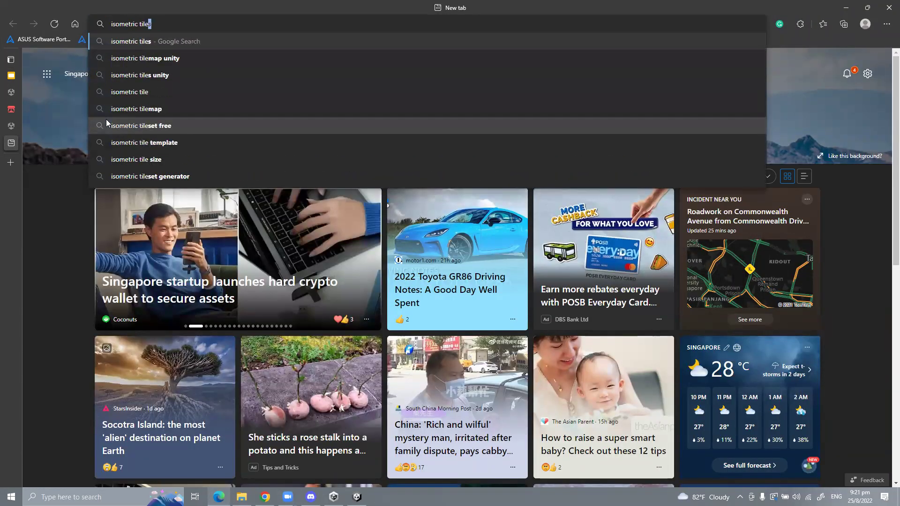
key("Return")
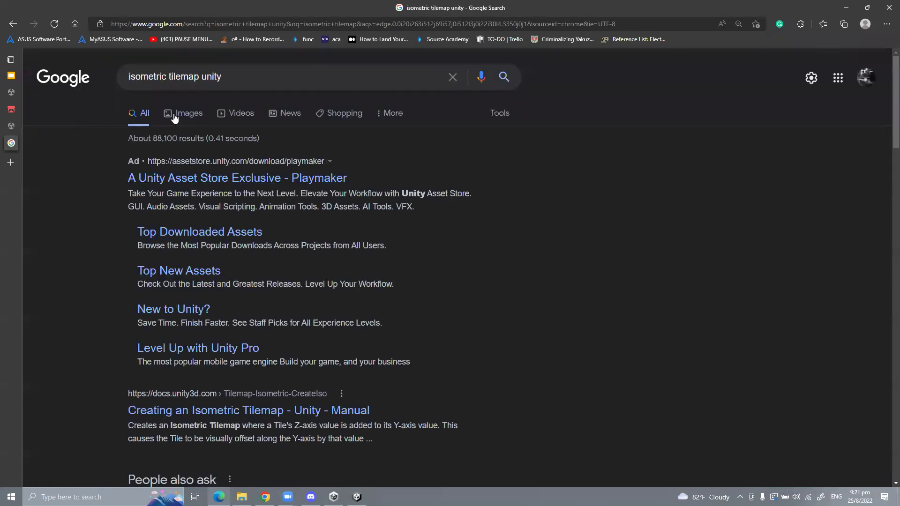
left_click(174, 115)
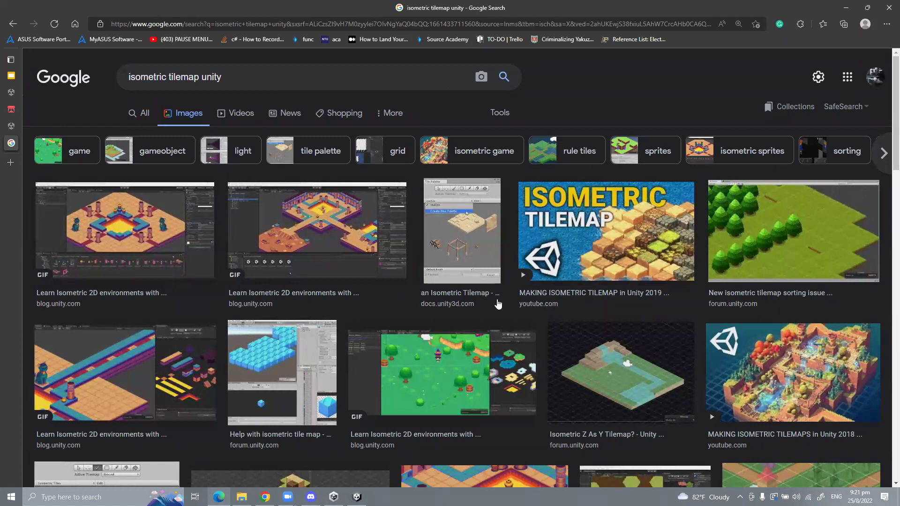
left_click(161, 245)
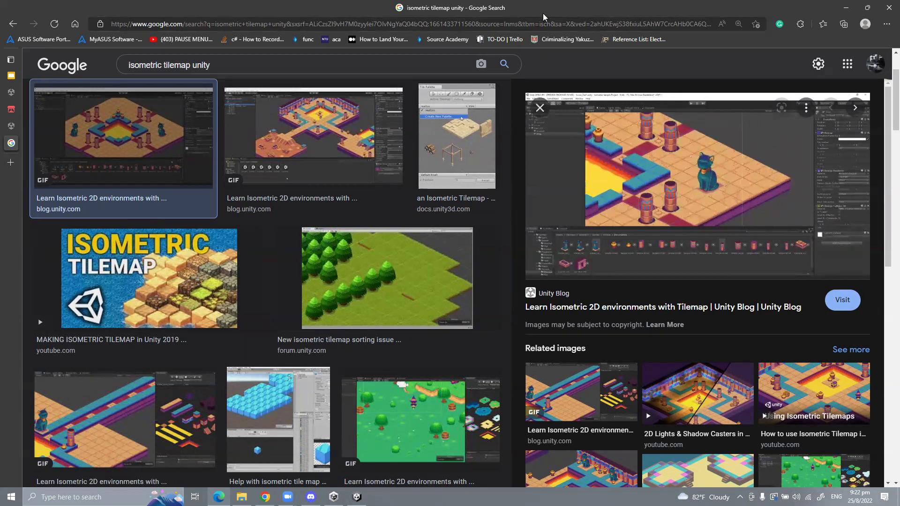
Step: Search 'unity hexagonal tilemap', preview the Unity Manual image, then return to Unity
scroll(209, 264, "down", 4)
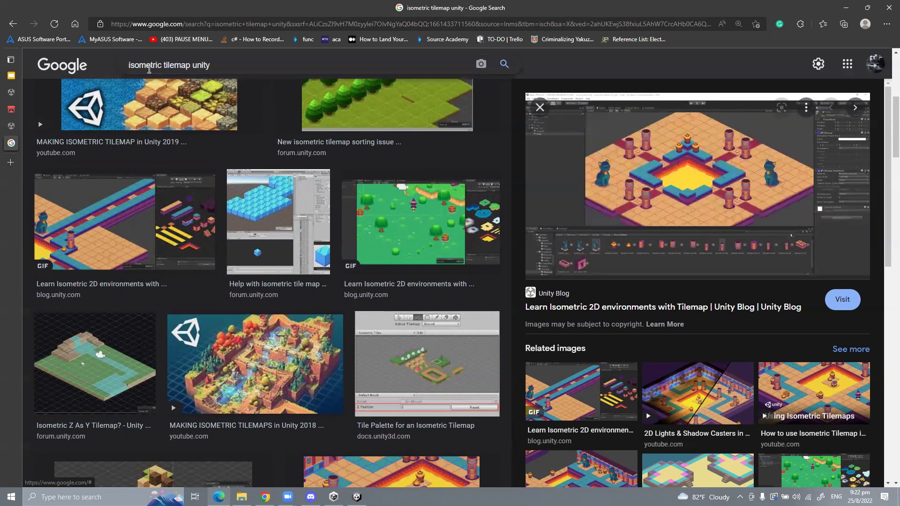
double_click(146, 65)
type("hexa")
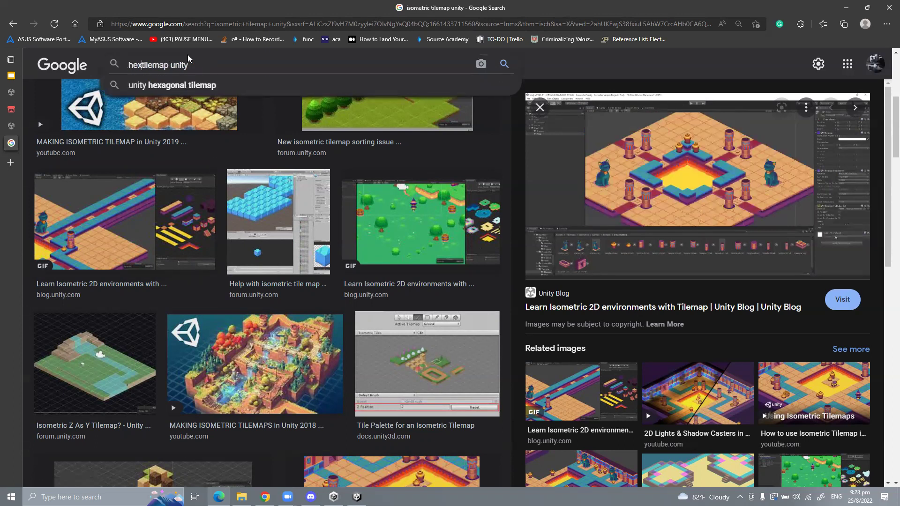
key("Down")
key("Return")
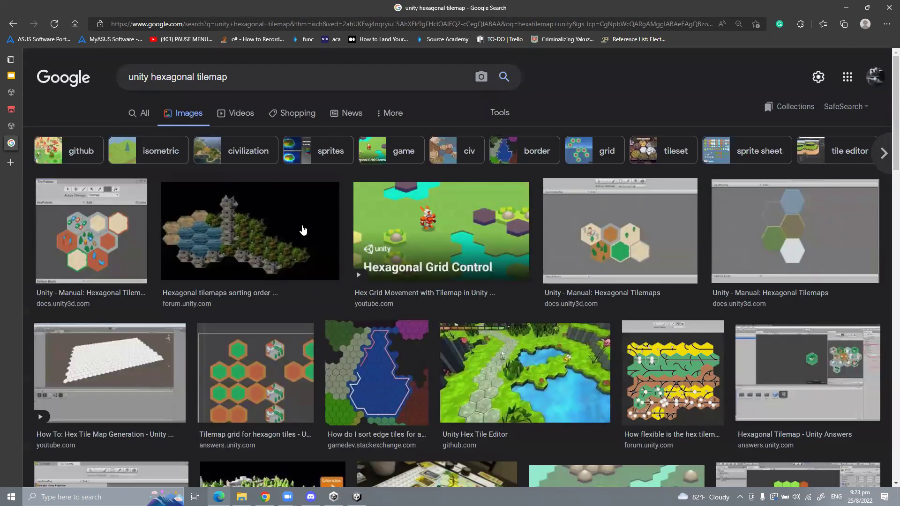
left_click(112, 232)
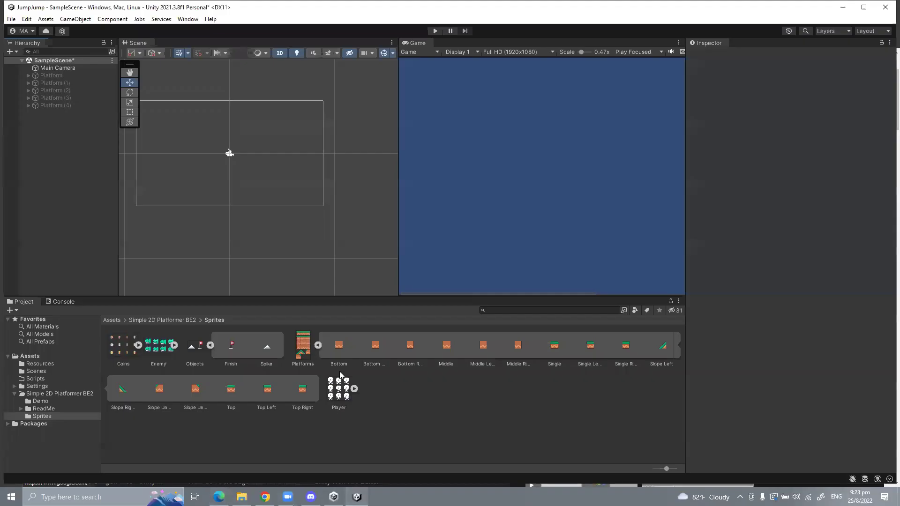
key("alt+Tab")
Step: Add a 2D Rectangular Tilemap with its Grid to SampleScene, then show the Creating Tilemap slide
right_click(37, 151)
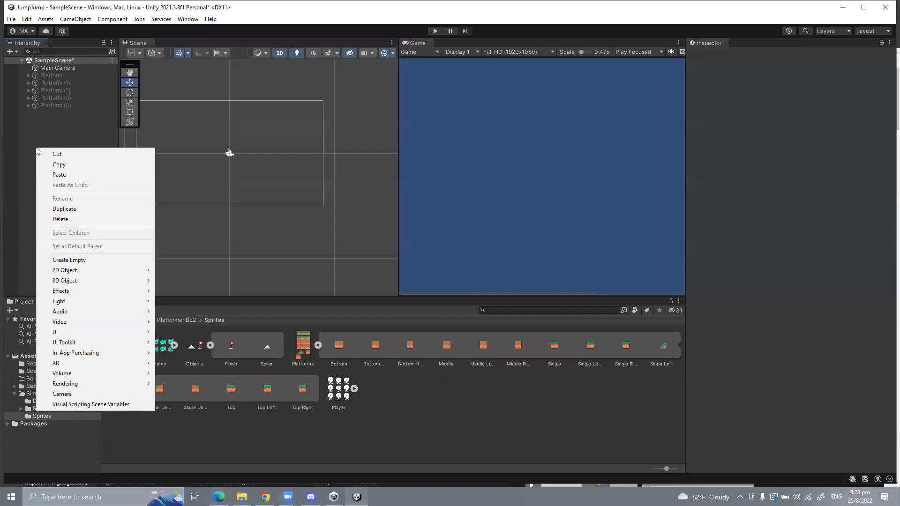
mouse_move(69, 272)
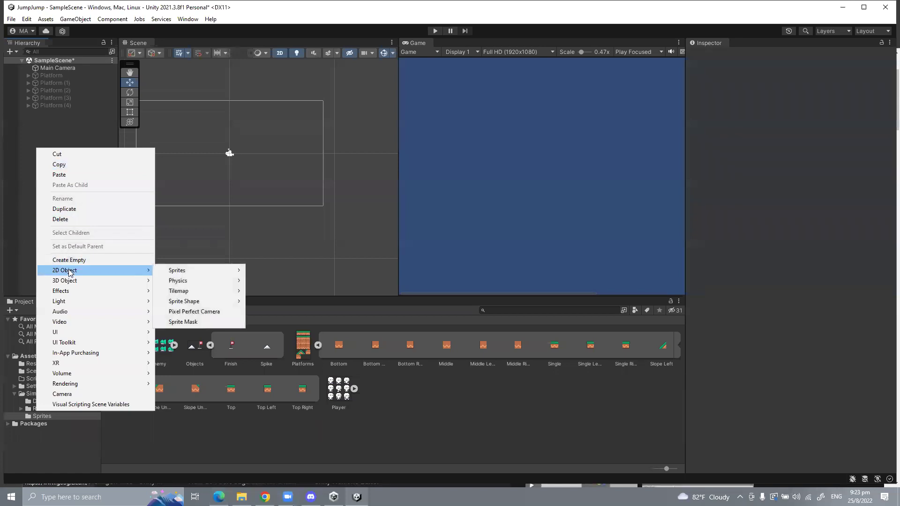
mouse_move(188, 291)
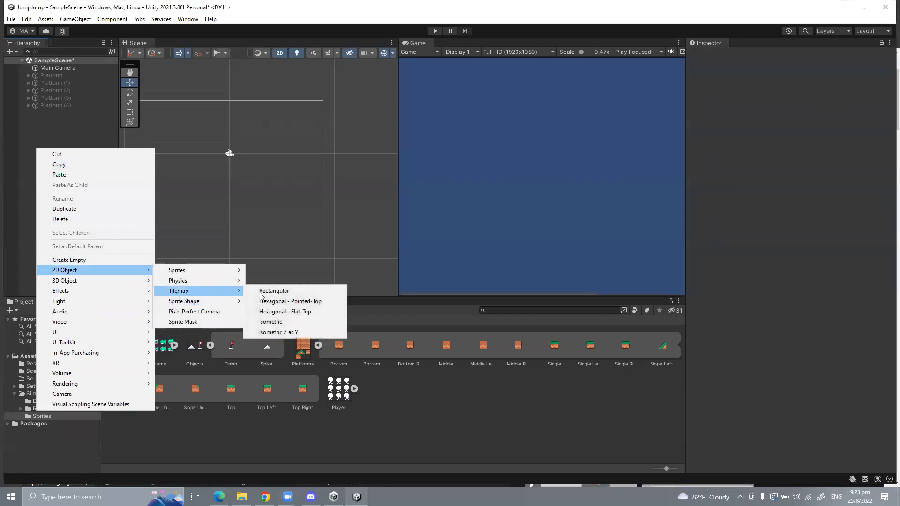
left_click(280, 292)
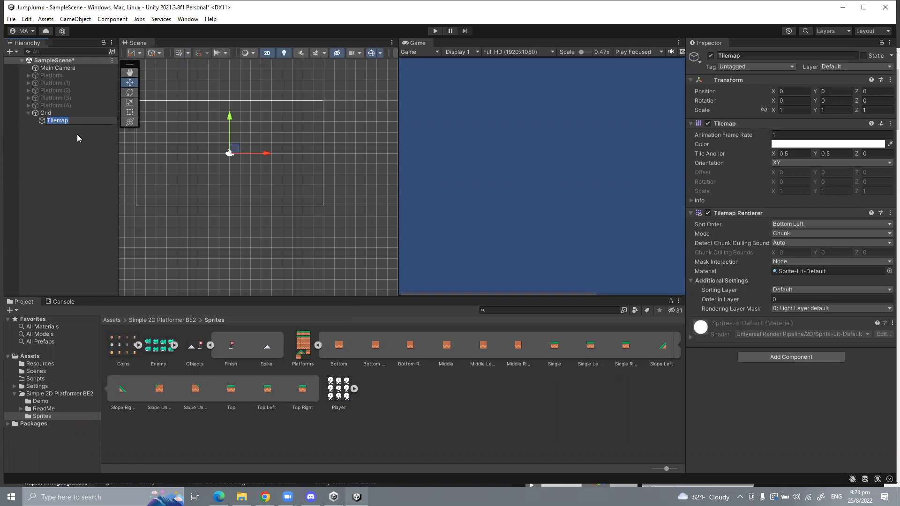
left_click(76, 138)
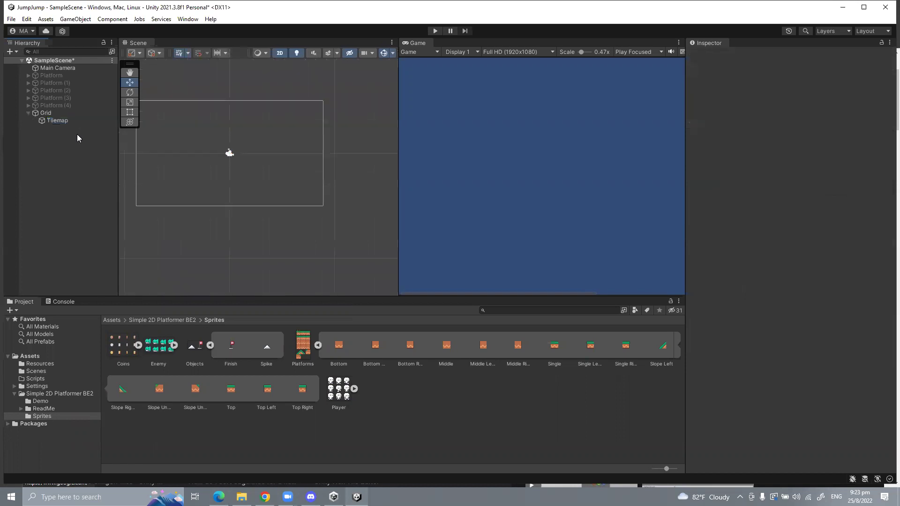
left_click(66, 122)
key("alt+Tab")
key("alt+Tab")
key("alt+Tab")
key("Tab")
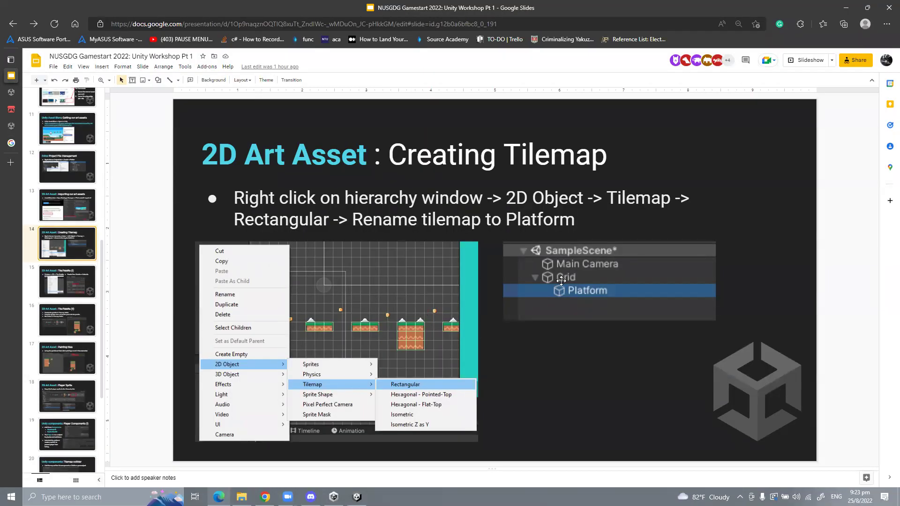
Step: Return from the Creating Tilemap slide to the Unity editor
key("alt+Tab")
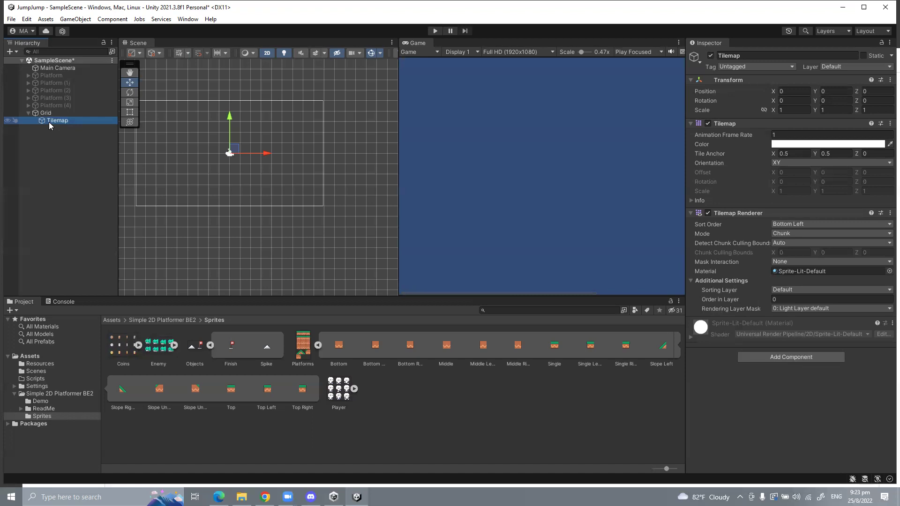
Step: Rename the Tilemap object to 'Platform' in the Inspector's name field
right_click(49, 123)
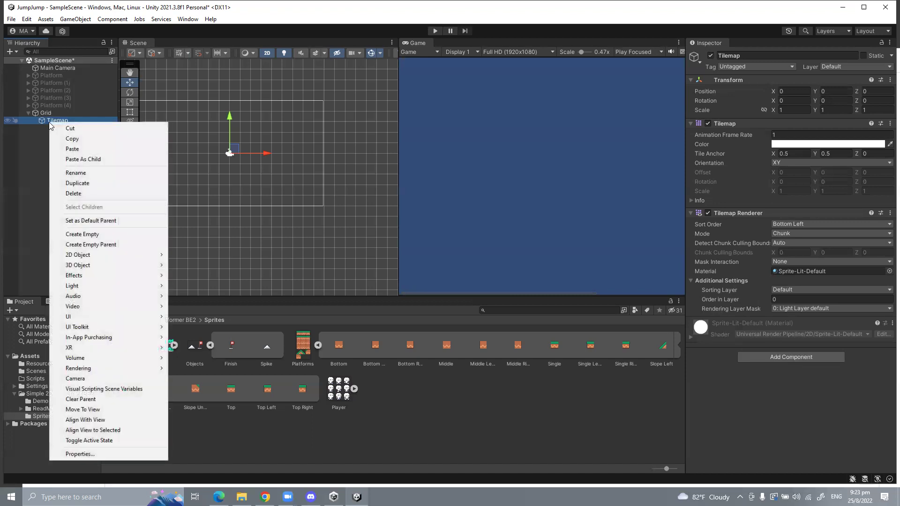
left_click(721, 56)
type("P")
left_click(14, 146)
left_click(52, 122)
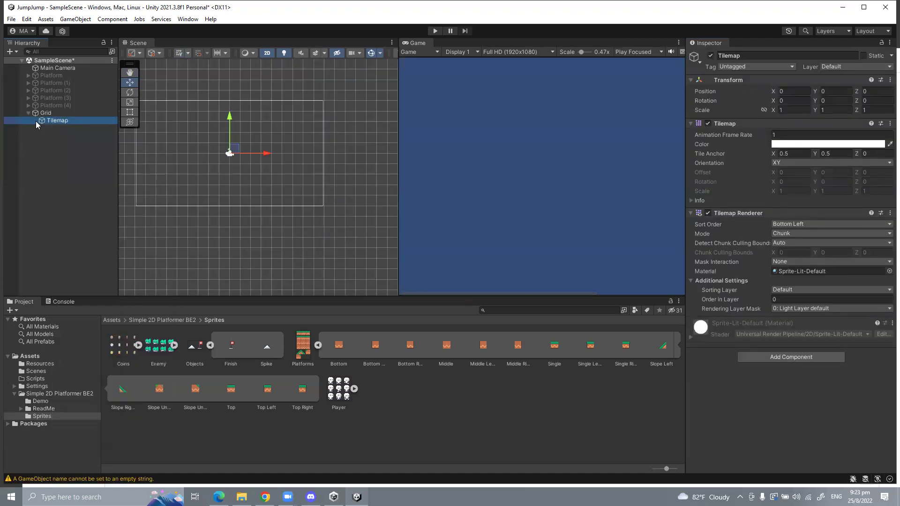
left_click(758, 55)
double_click(757, 55)
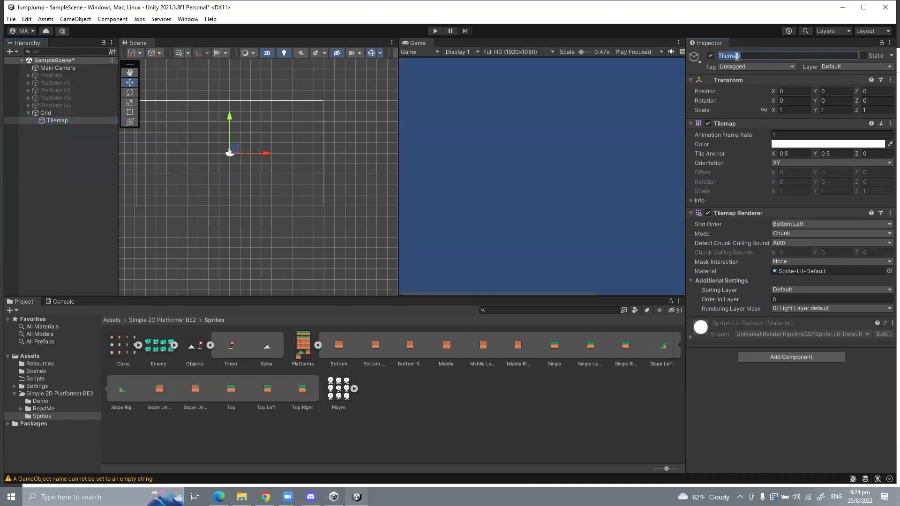
type("Platform")
Step: Advance the slides to slide 15, Tile Palette (I), checking back in Unity between
key("alt+Tab")
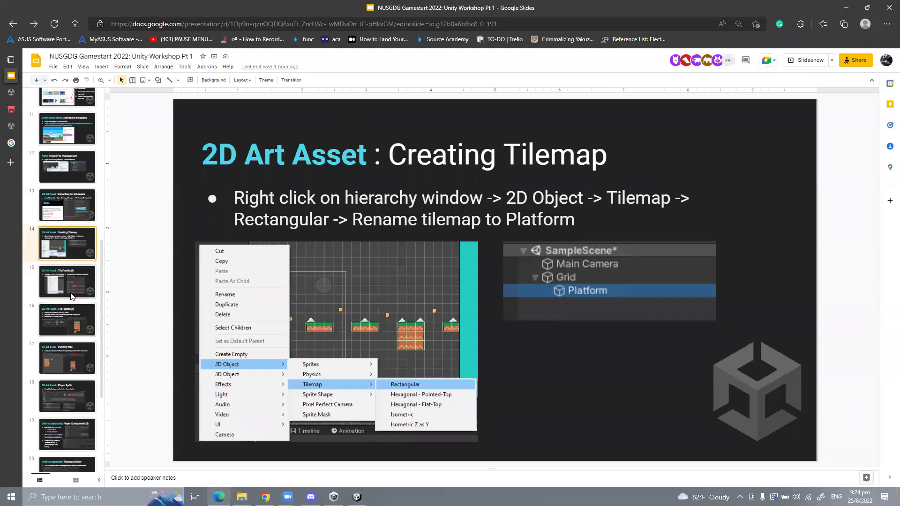
key("Down")
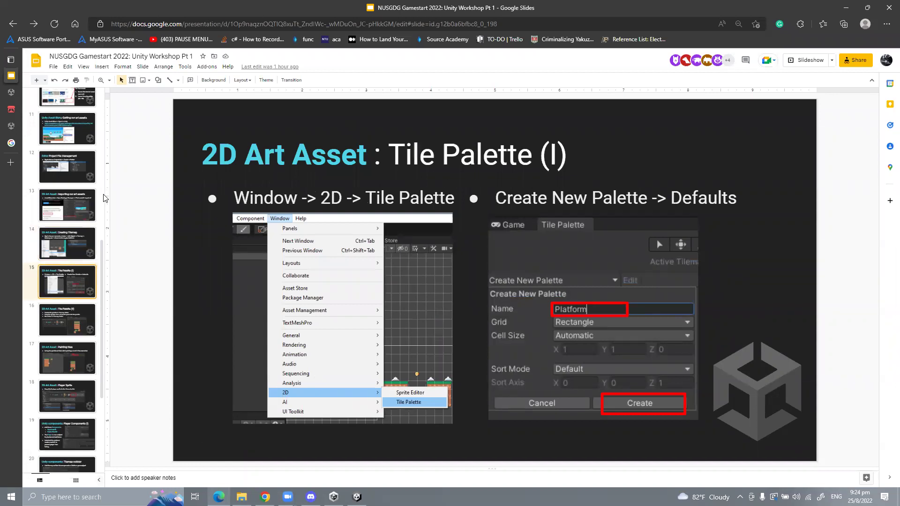
key("alt+Tab")
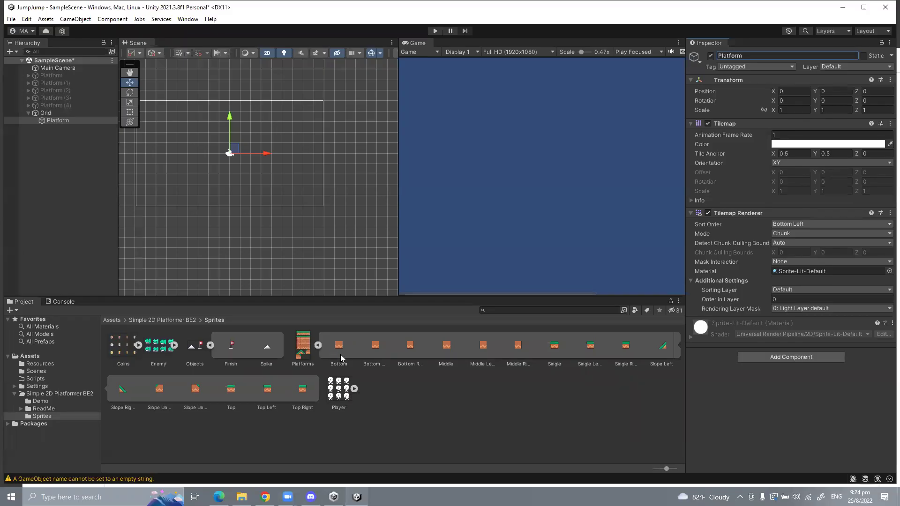
key("alt+Tab")
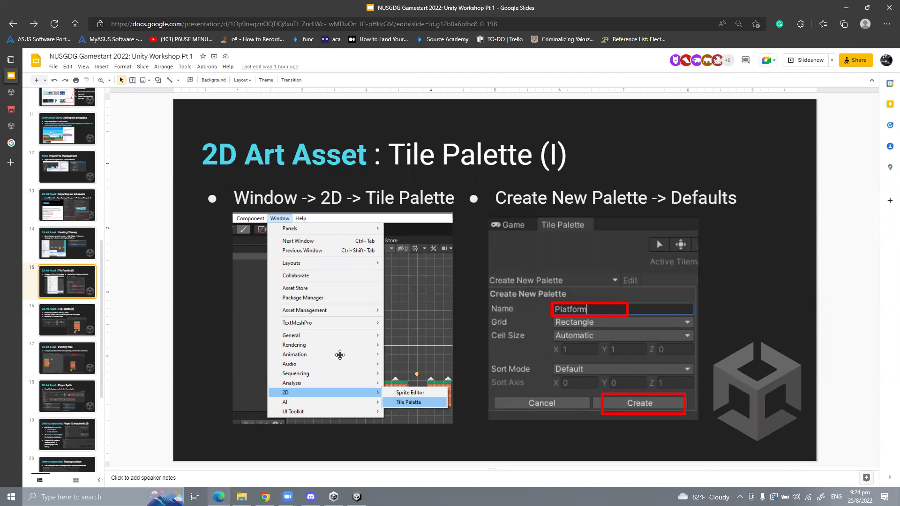
key("alt+Tab")
Step: Open the Tile Palette window from the Window > 2D menu
left_click(185, 19)
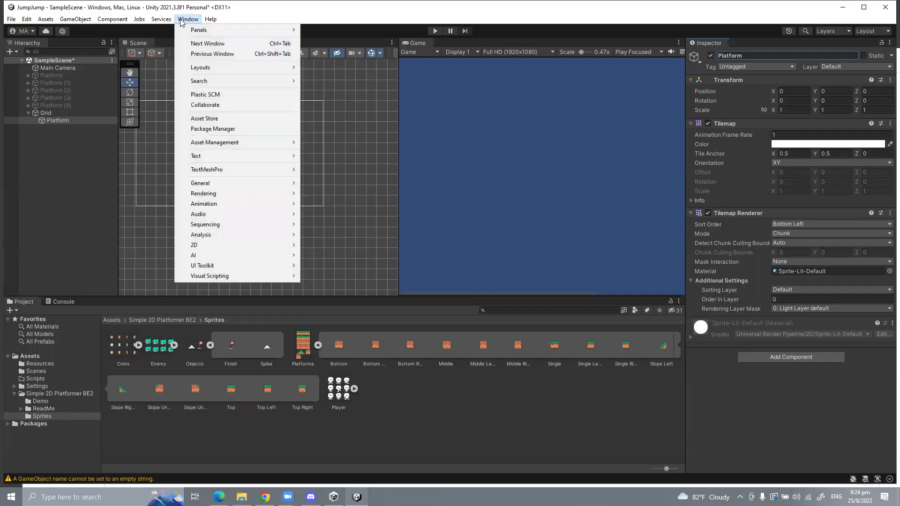
key("alt+Tab")
key("alt+Tab")
left_click(182, 19)
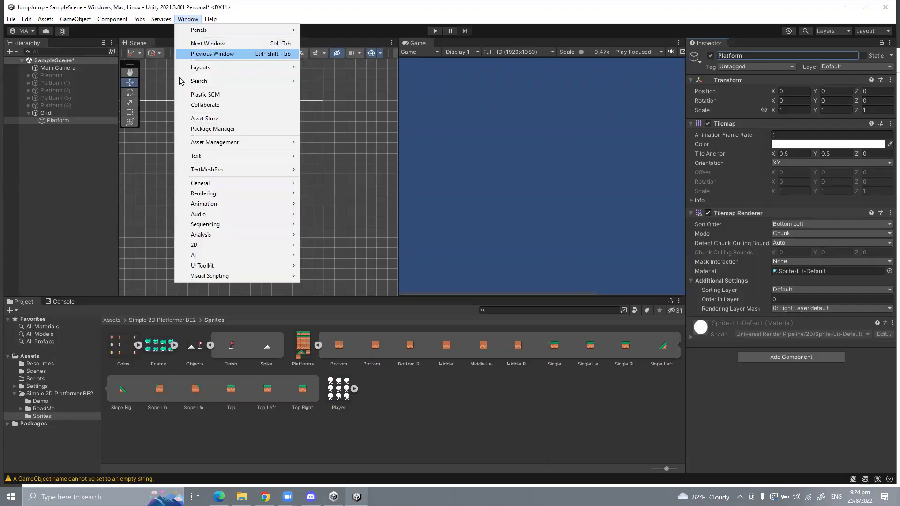
mouse_move(203, 245)
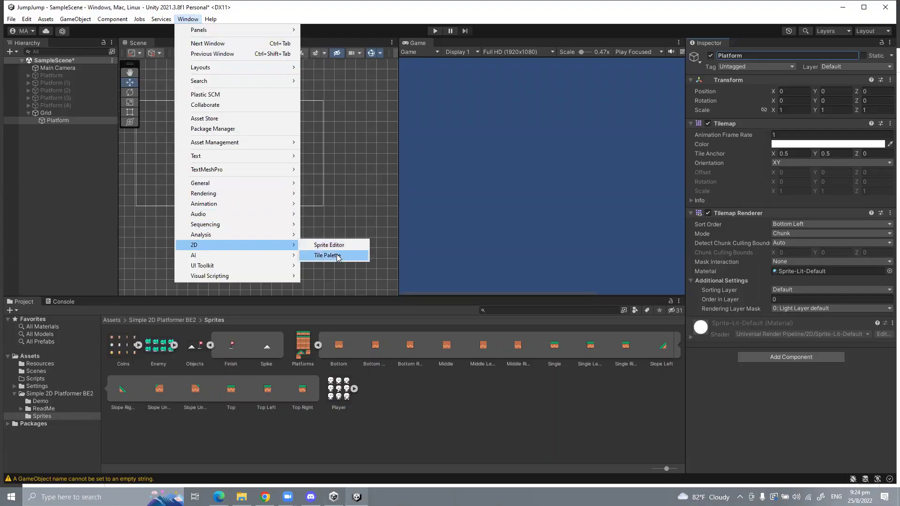
left_click(337, 256)
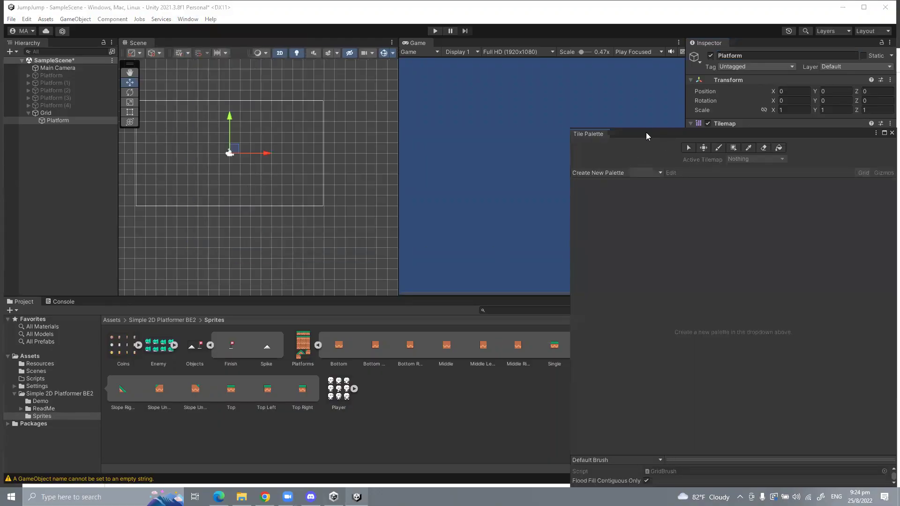
Step: Dock the Tile Palette panel beside the Game view, start a new palette, and return to the slide
left_click_drag(646, 132, 356, 84)
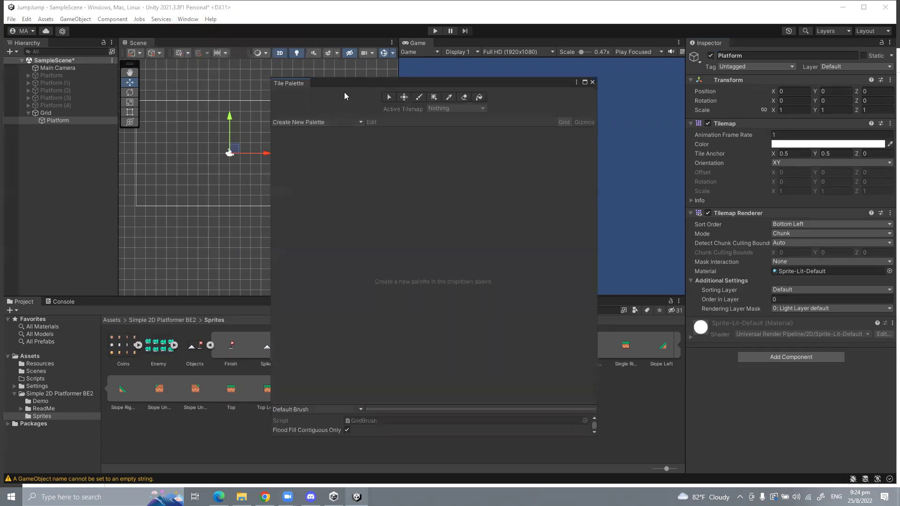
left_click_drag(330, 85, 376, 96)
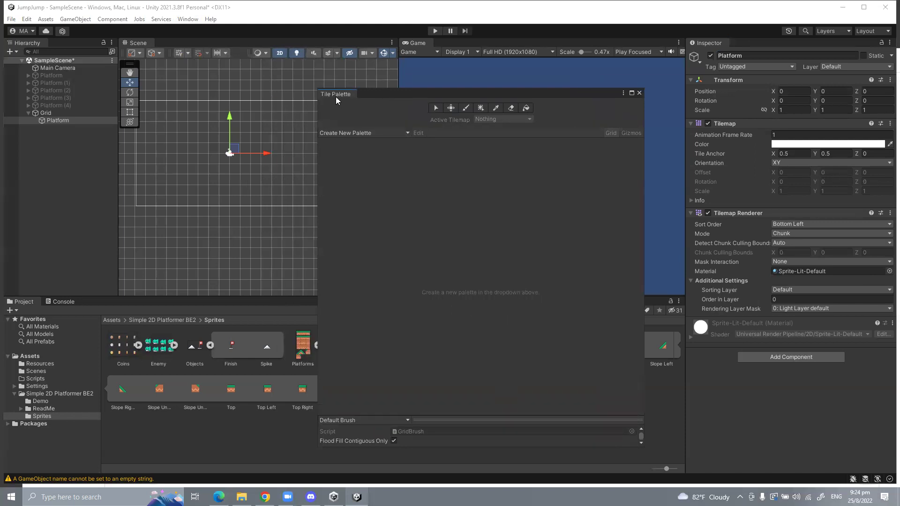
left_click_drag(335, 96, 447, 44)
left_click(418, 42)
left_click(448, 42)
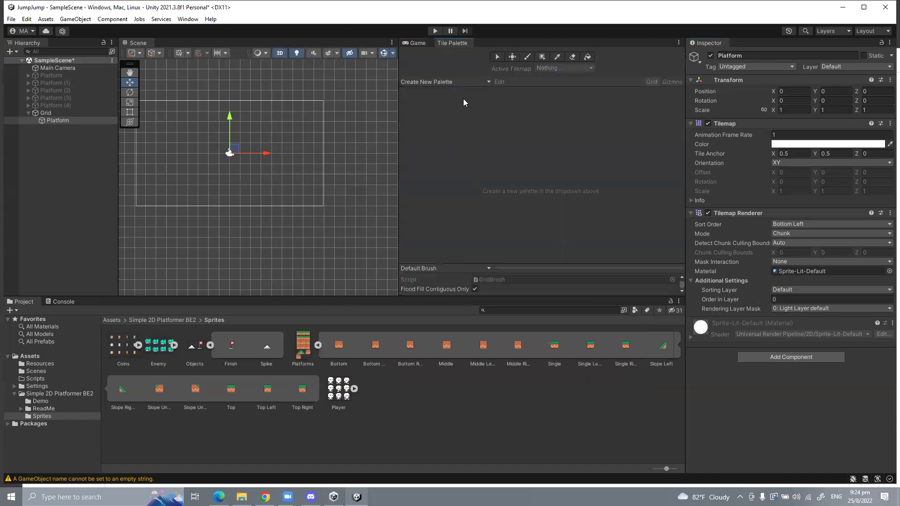
left_click(462, 83)
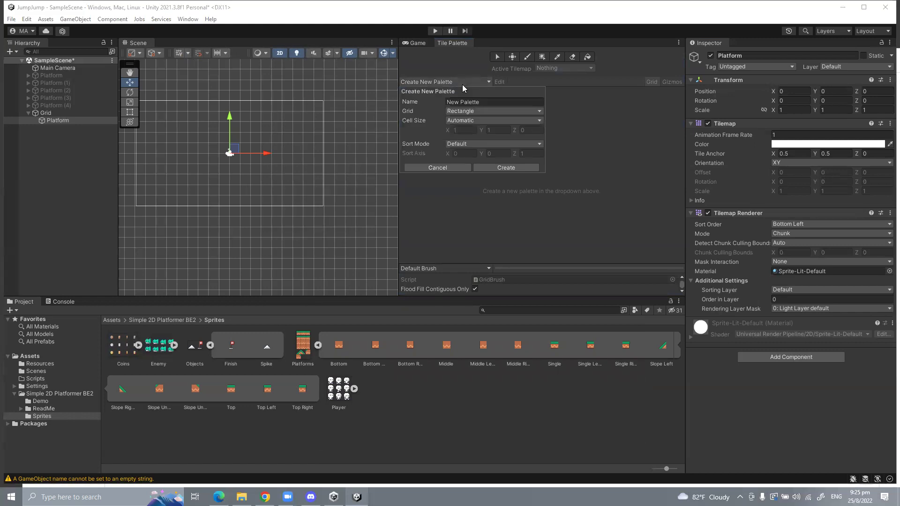
key("alt+Tab")
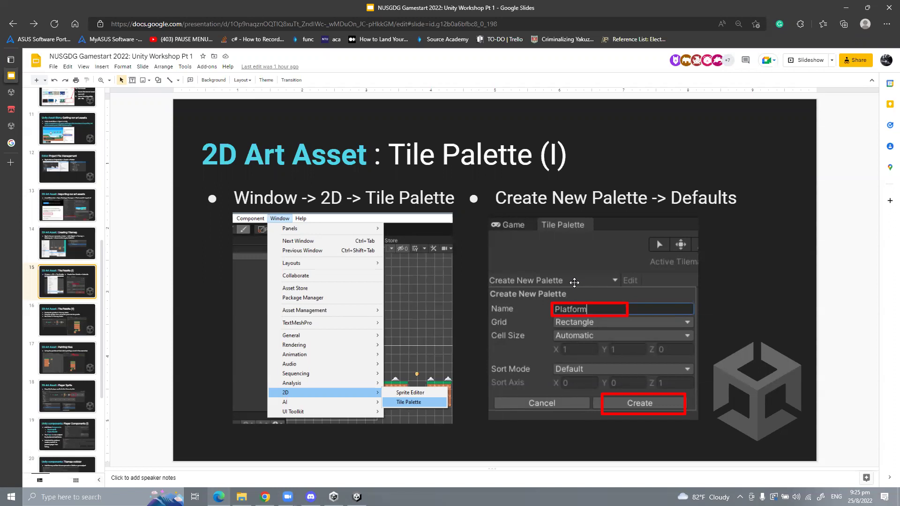
Step: Back in Unity, name a new tile palette 'Platform' and create it
key("alt+Tab")
left_click(595, 185)
left_click(479, 82)
left_click(475, 103)
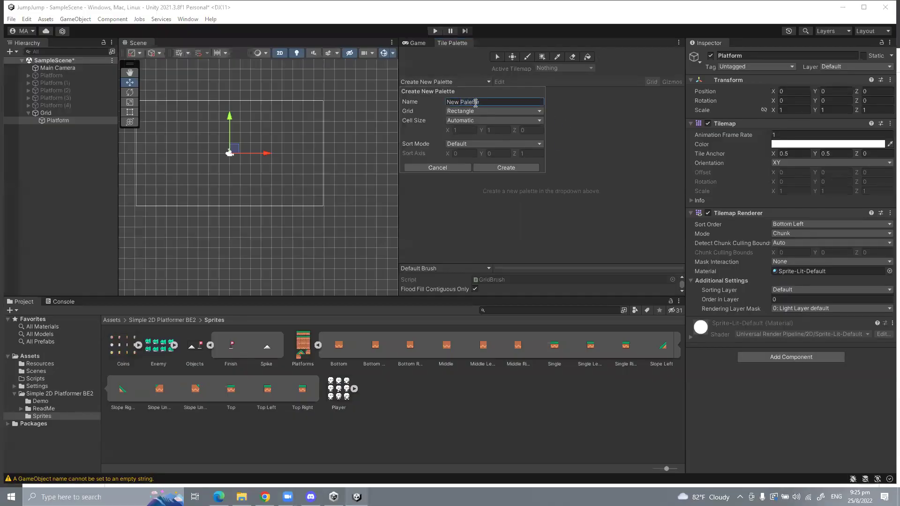
type("atform")
left_click(481, 166)
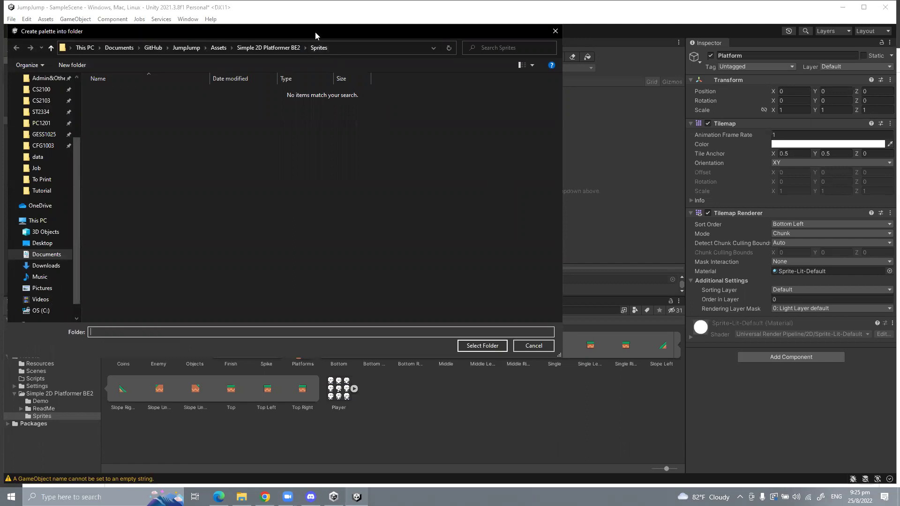
Step: Close the save-folder prompt without choosing, and show the top-level Assets folder
left_click_drag(315, 35, 374, 74)
left_click(623, 71)
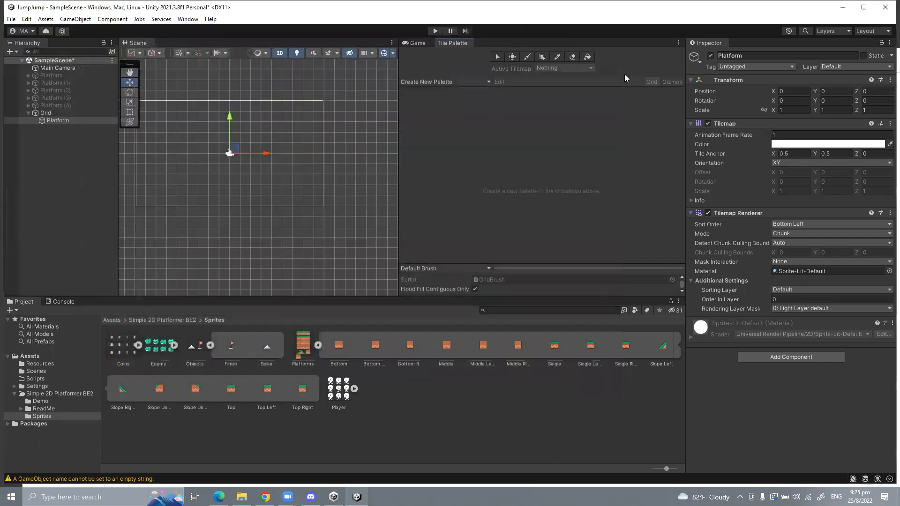
left_click(33, 357)
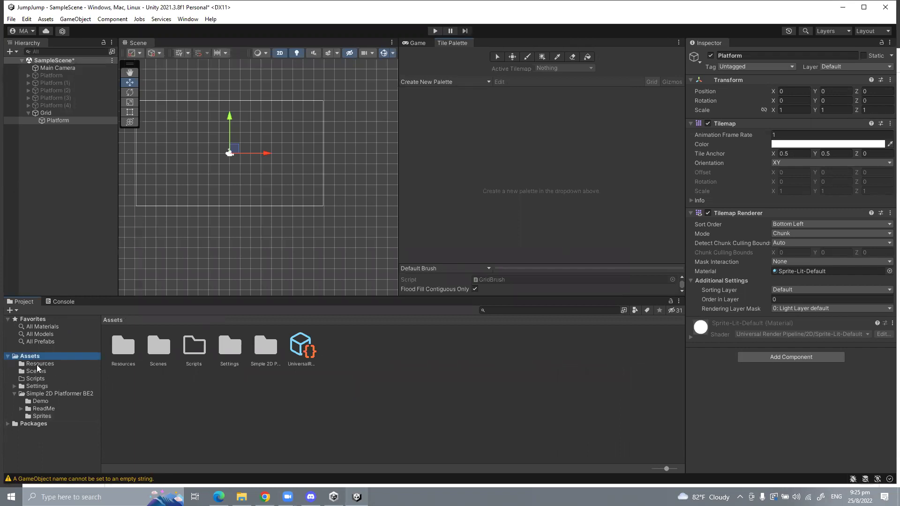
Step: Create a NewBehaviourScript C# script in Assets, then delete it
right_click(348, 364)
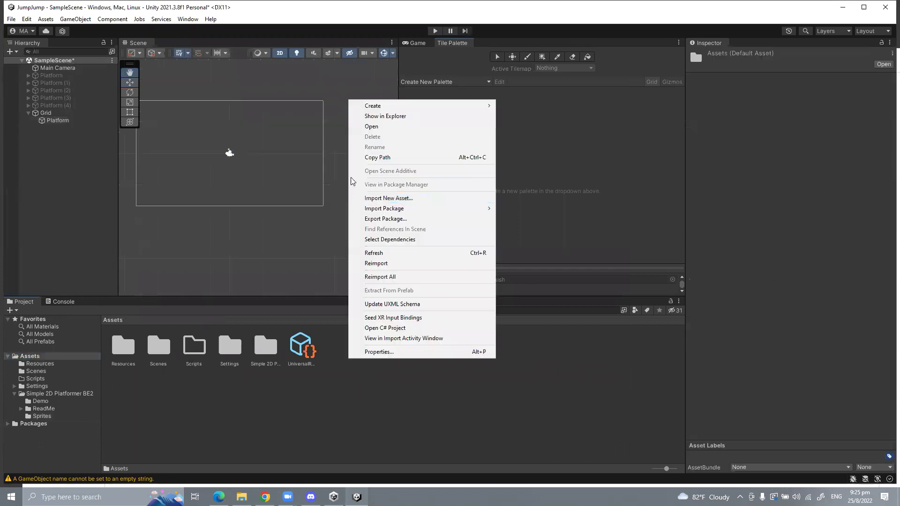
mouse_move(370, 106)
left_click(510, 43)
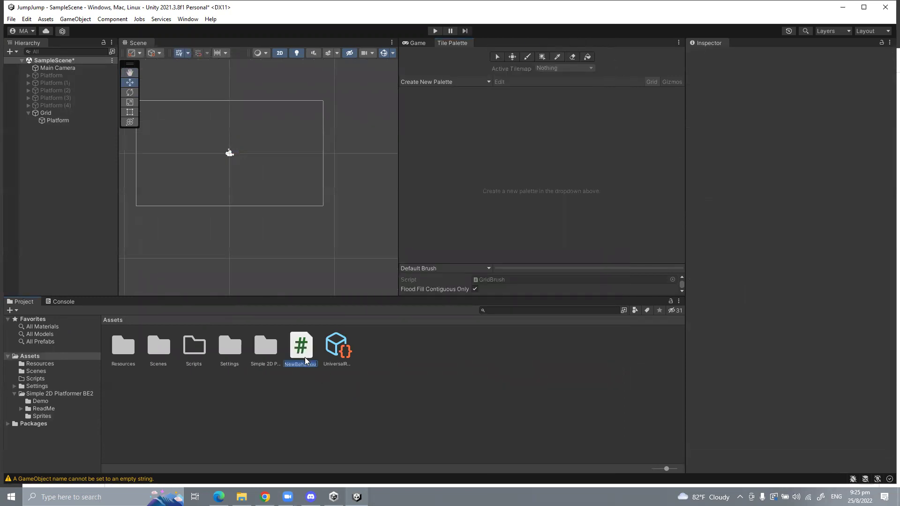
key("Return")
key("Delete")
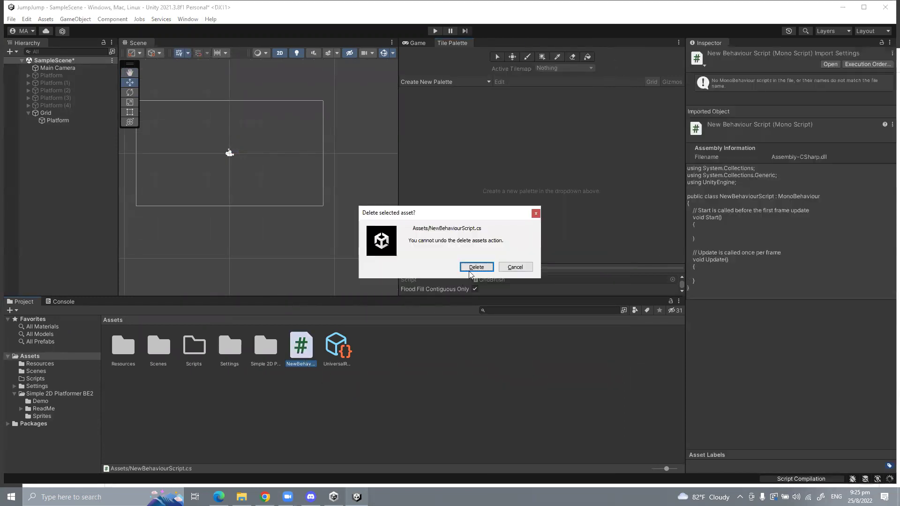
left_click(471, 269)
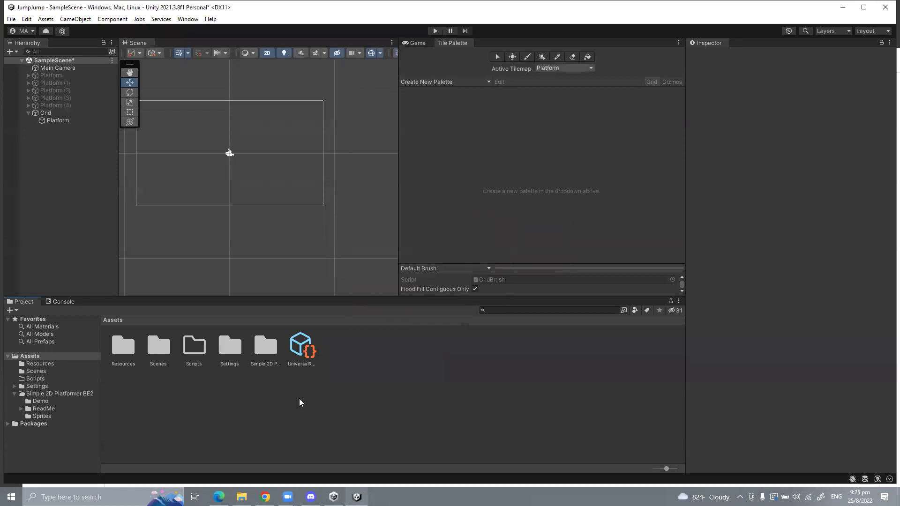
Step: Create an 'Art' folder in Assets and open it
right_click(322, 369)
mouse_move(384, 114)
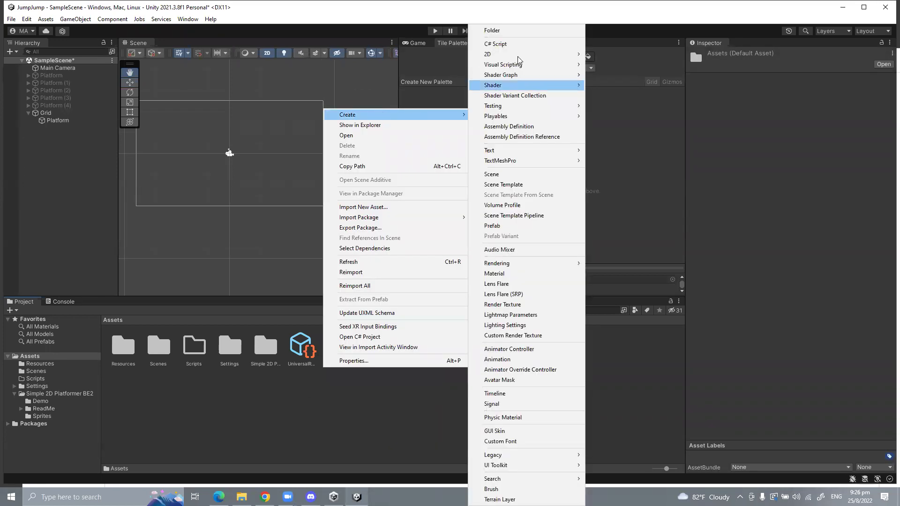
left_click(520, 31)
type("A")
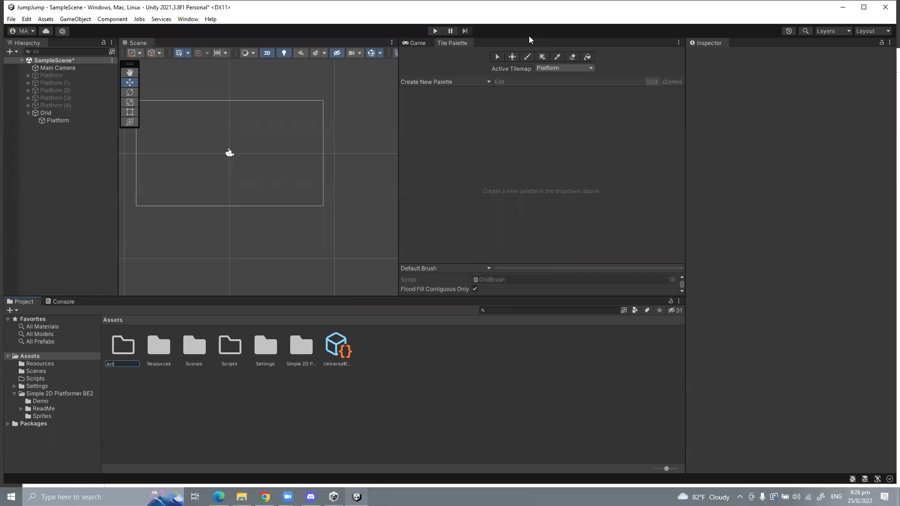
type("rt")
key("Return")
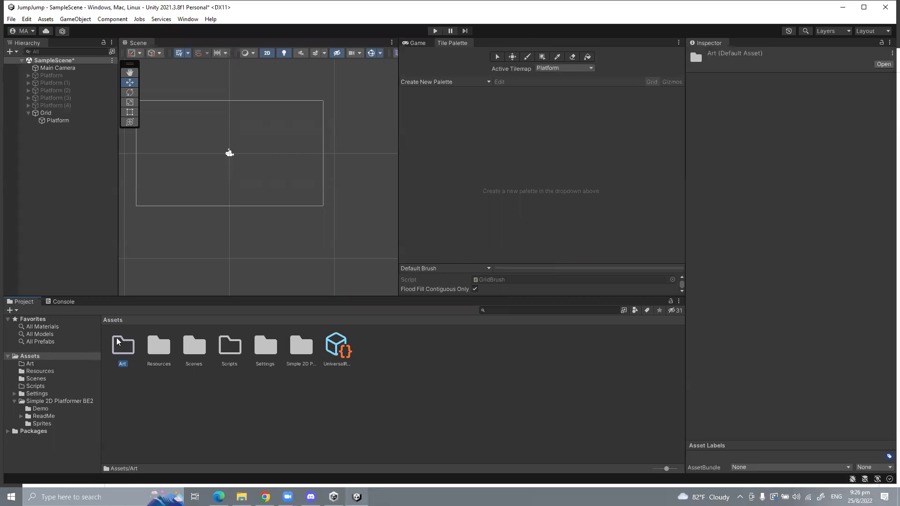
double_click(118, 342)
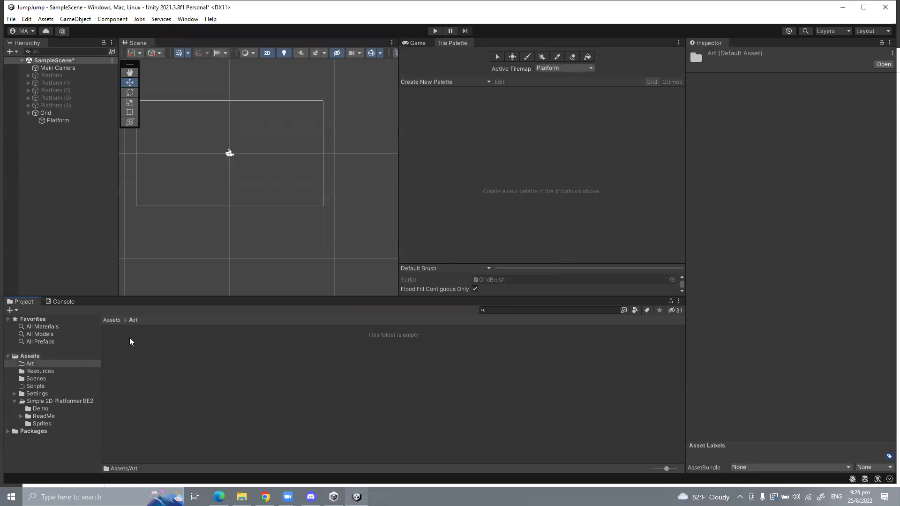
Step: Create a 'Tiles' folder inside Art, then delete it
right_click(137, 339)
mouse_move(143, 116)
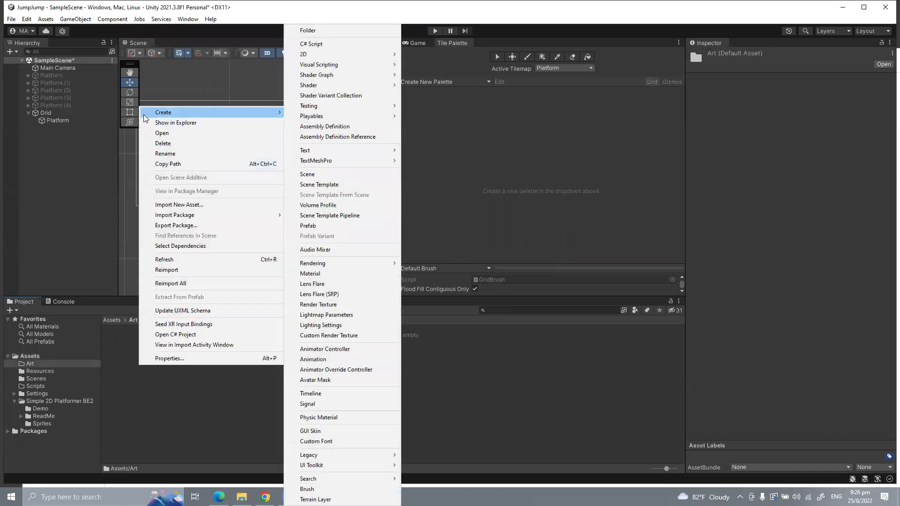
key("Escape")
key("super+Tab")
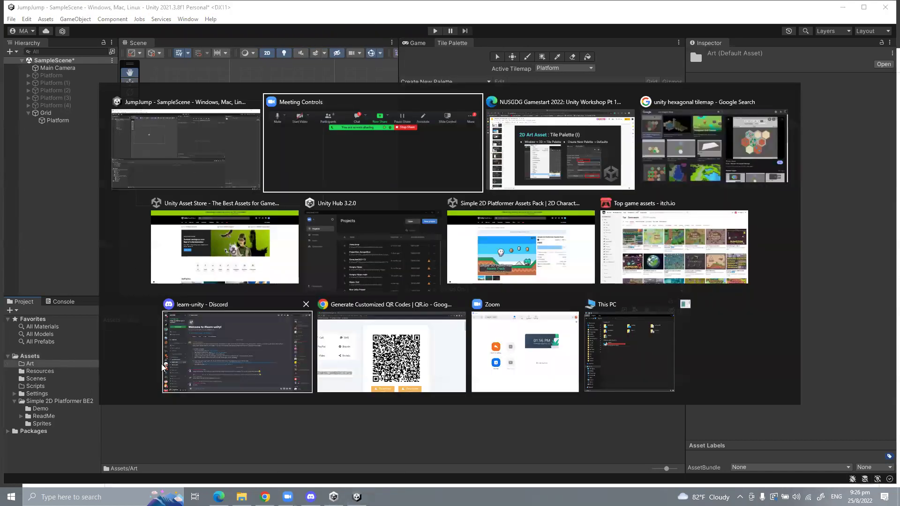
left_click(147, 423)
mouse_move(169, 111)
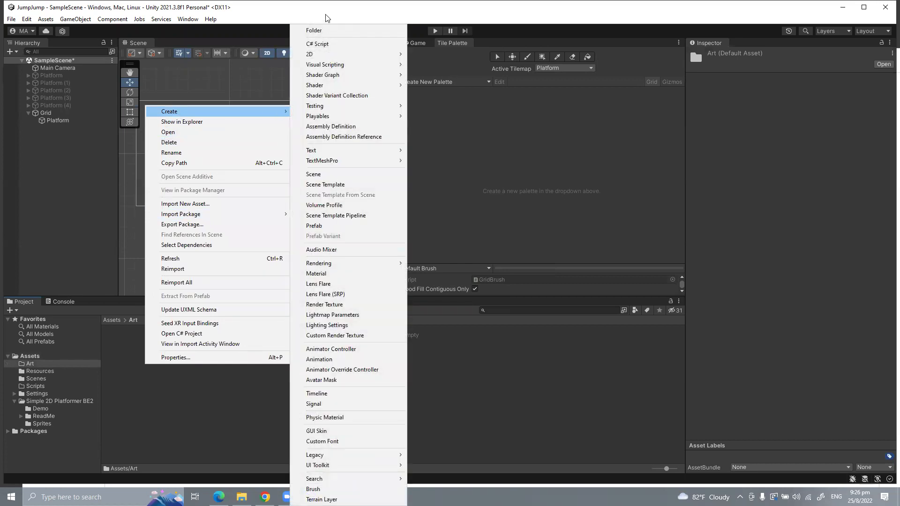
left_click(335, 29)
type("Tiles")
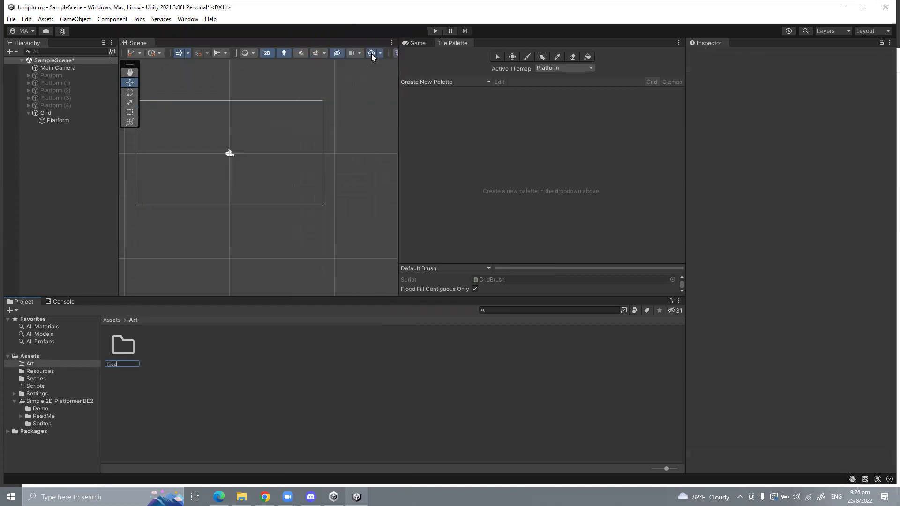
key("Return")
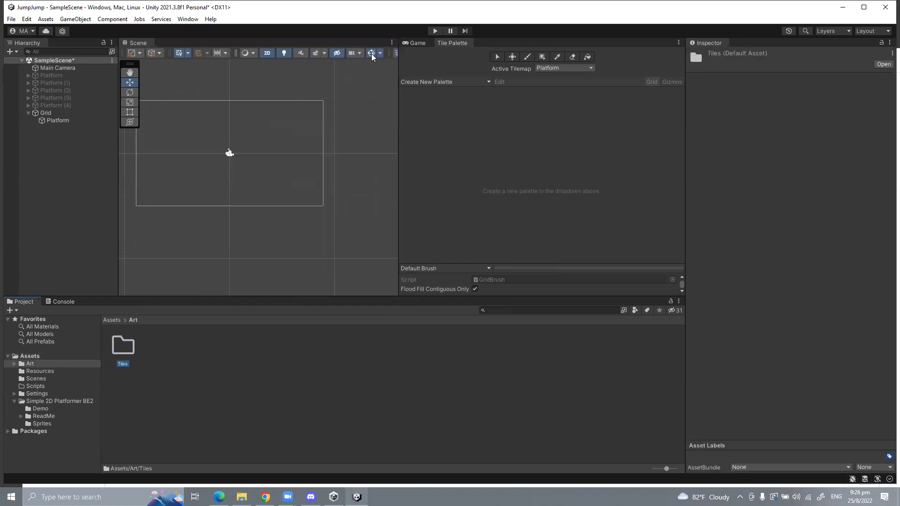
right_click(132, 350)
left_click(155, 125)
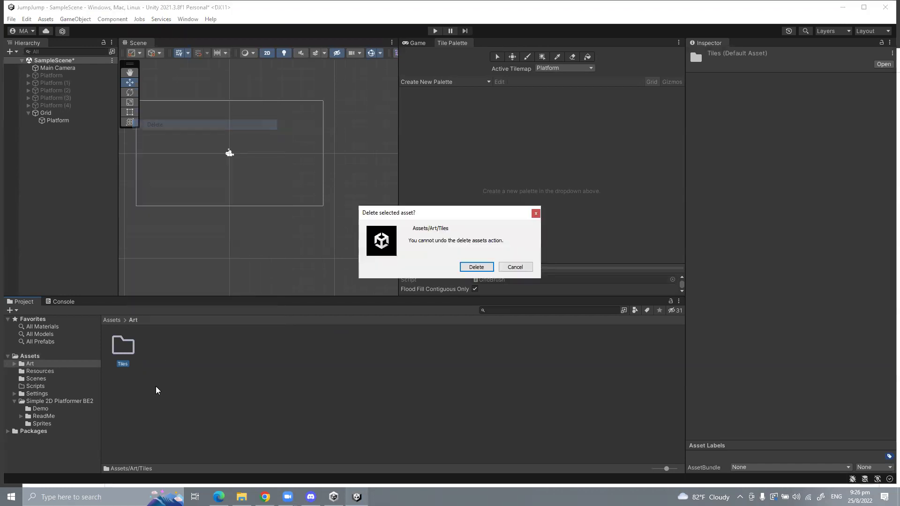
left_click(484, 266)
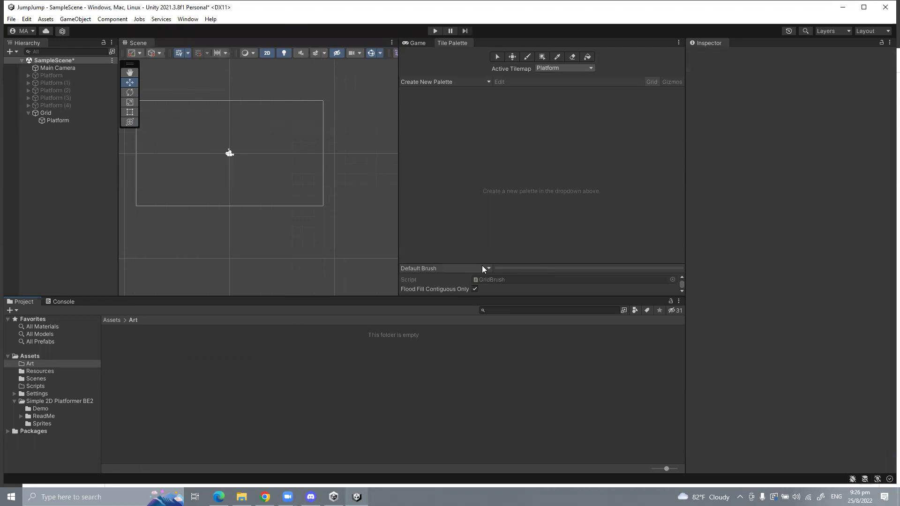
Step: Create a 'Tilemaps' folder inside Art and open it
right_click(186, 356)
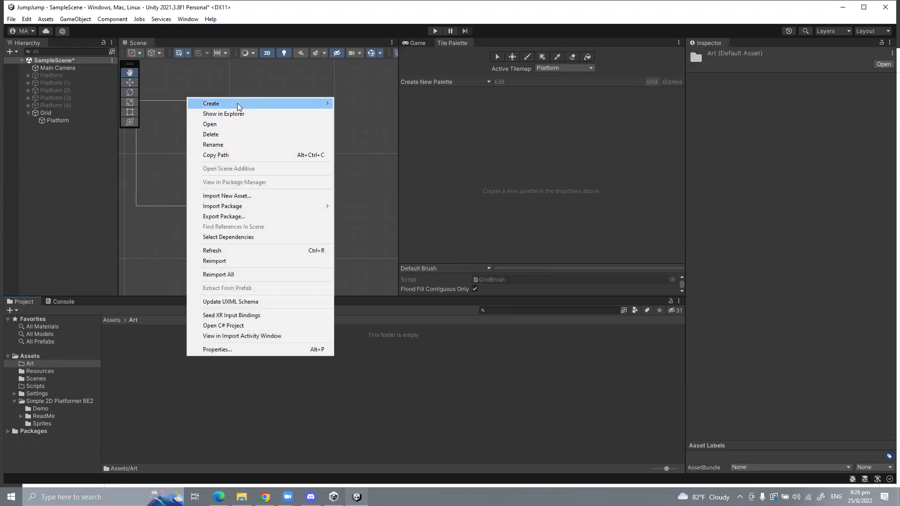
mouse_move(238, 104)
left_click(381, 33)
type("Tilemaps")
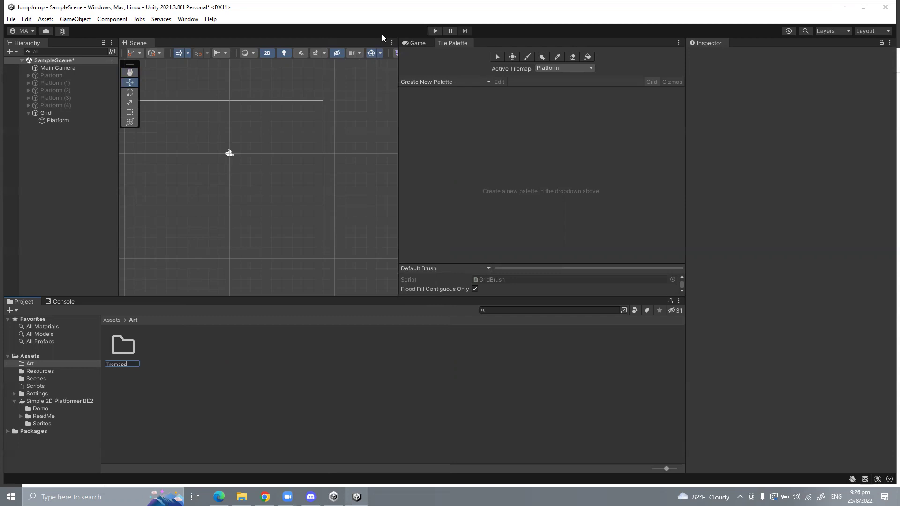
key("Return")
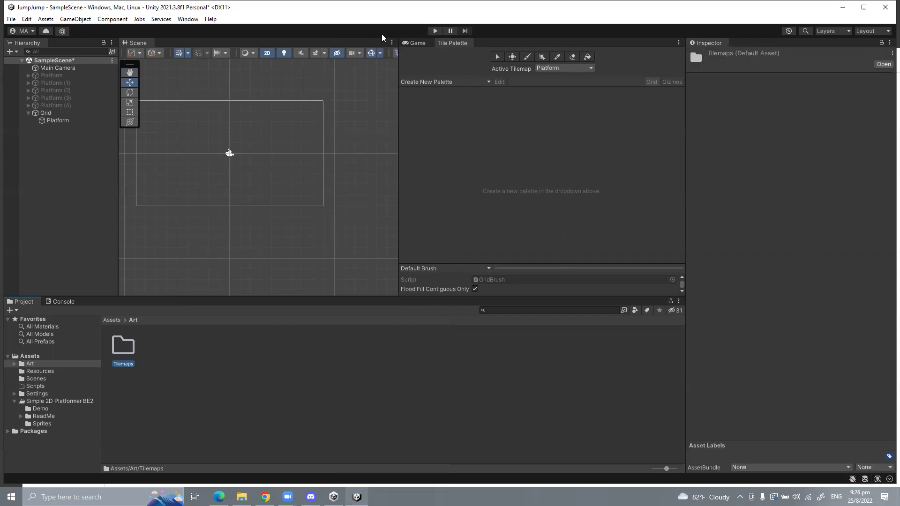
double_click(115, 355)
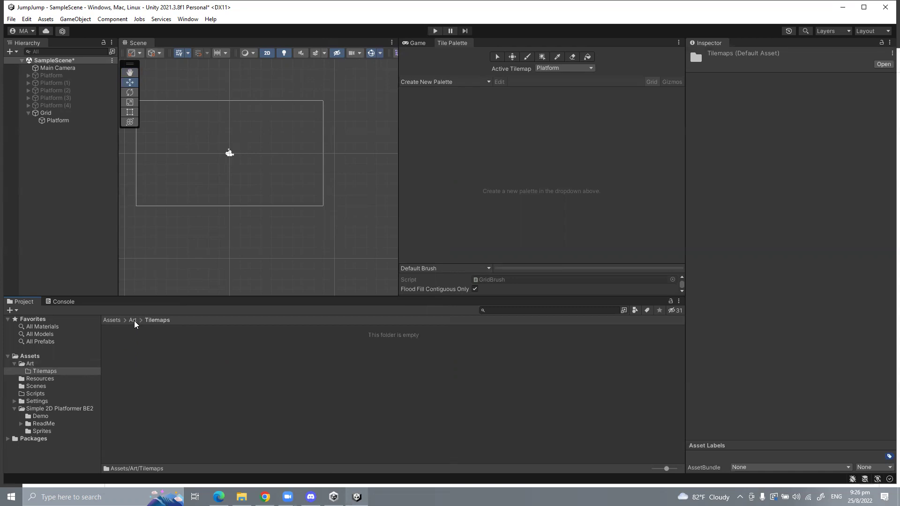
Step: Start a new tile palette named 'Platform' and create it
left_click(413, 86)
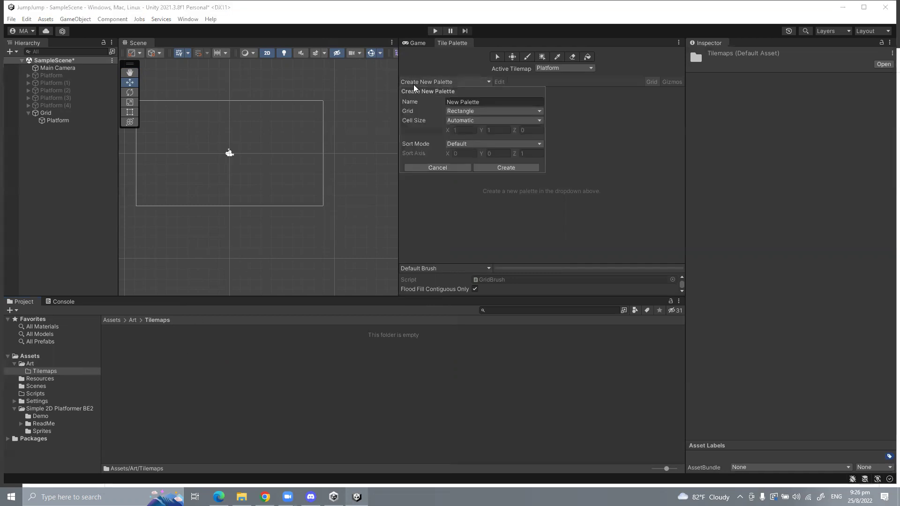
key("BackSpace")
type("Platform")
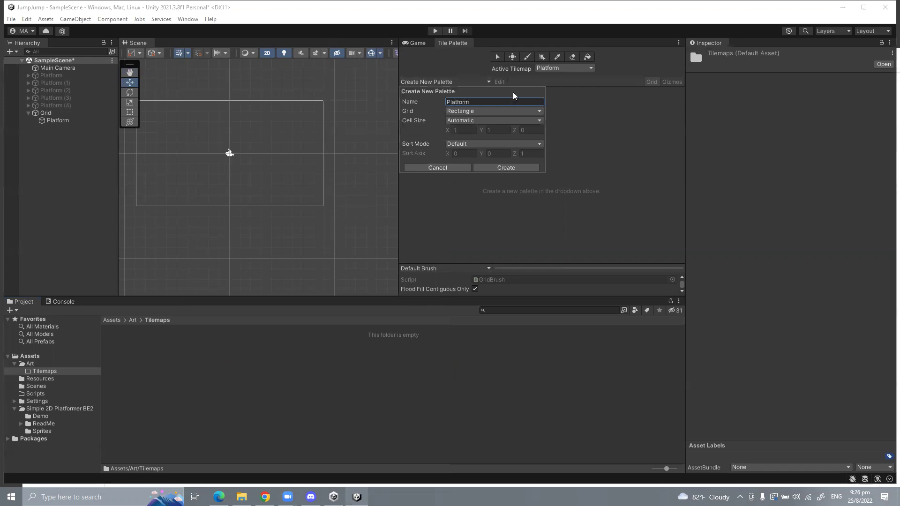
left_click(499, 167)
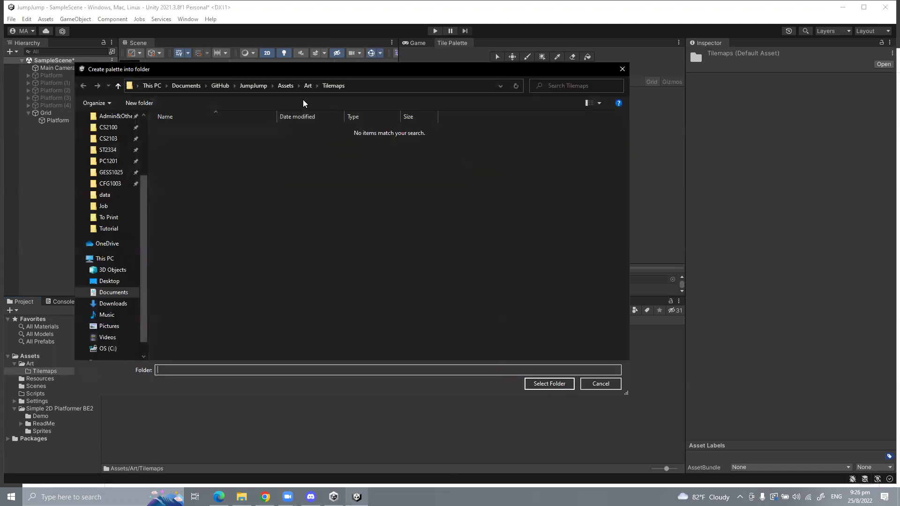
Step: Save the Platform palette into the Assets/Art/Tilemaps folder
left_click(254, 86)
double_click(181, 131)
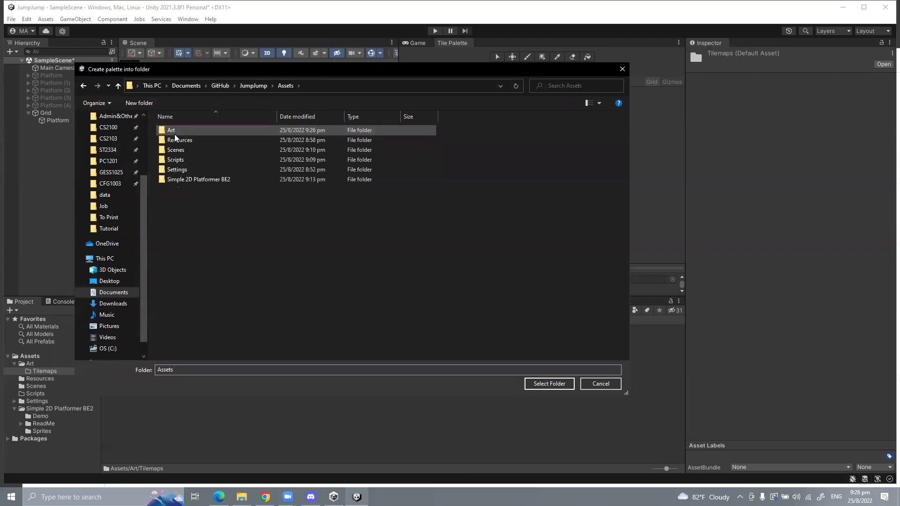
double_click(174, 134)
double_click(174, 131)
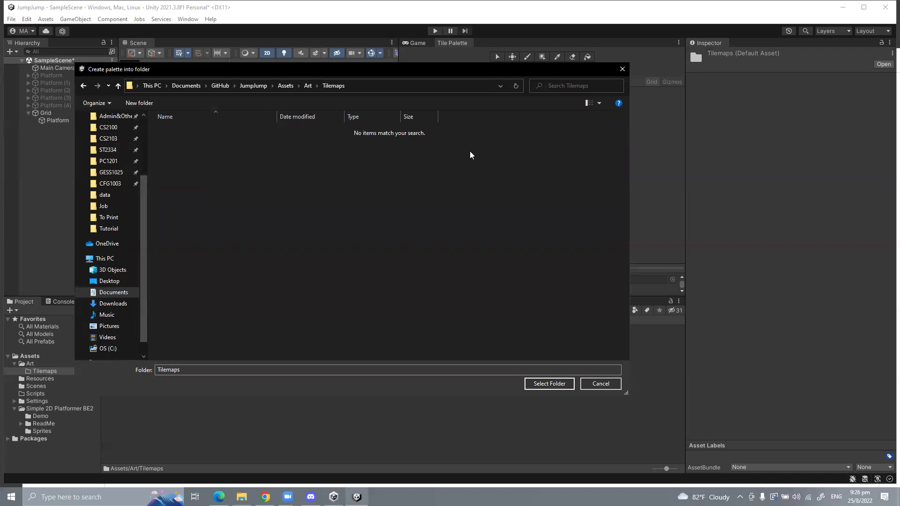
left_click_drag(398, 72, 273, 71)
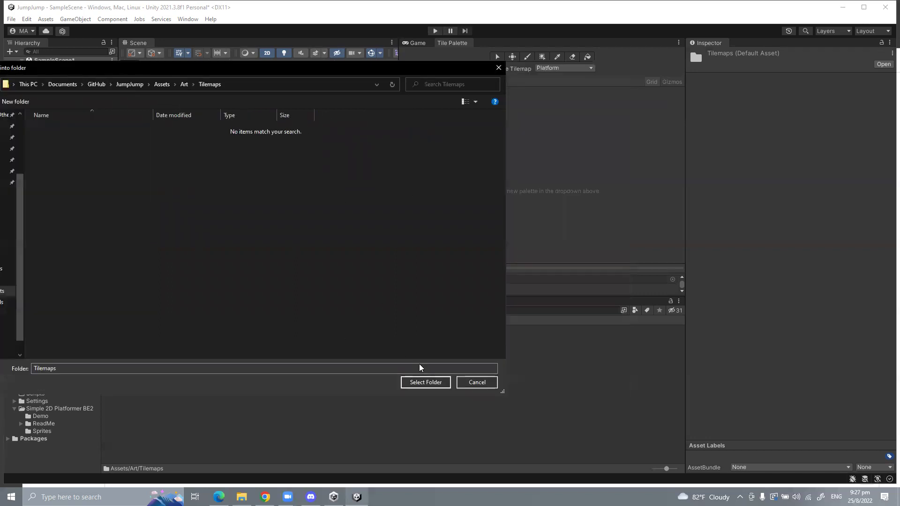
left_click(413, 383)
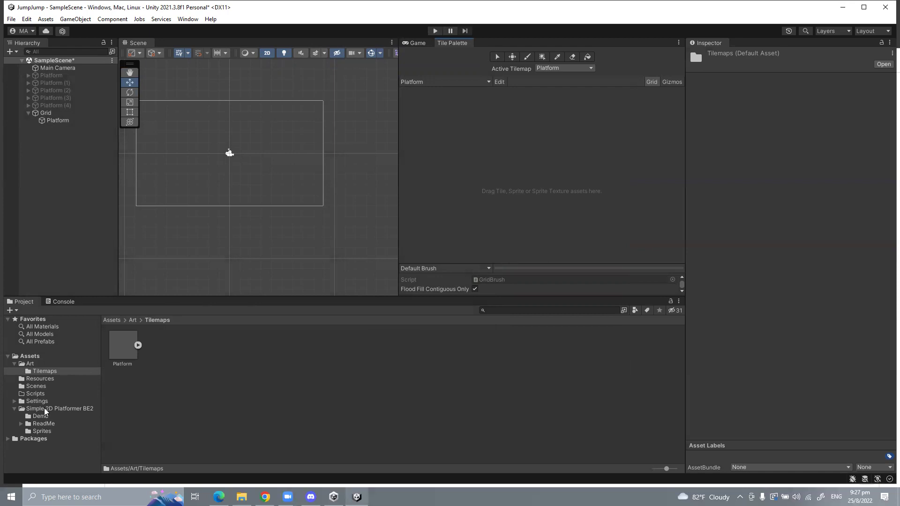
Step: Drag the Platforms sprite sheet into the palette and generate its tiles into Assets/Art/Tilemaps
left_click(41, 431)
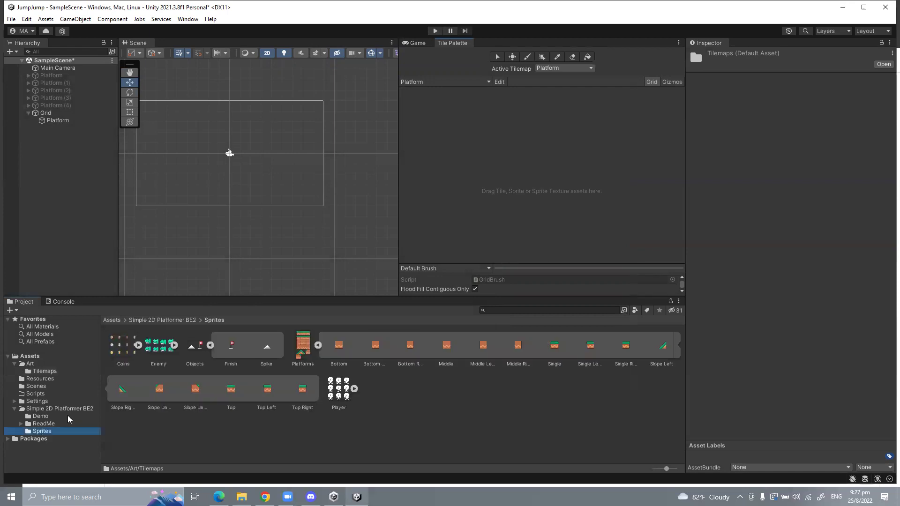
left_click_drag(301, 350, 483, 100)
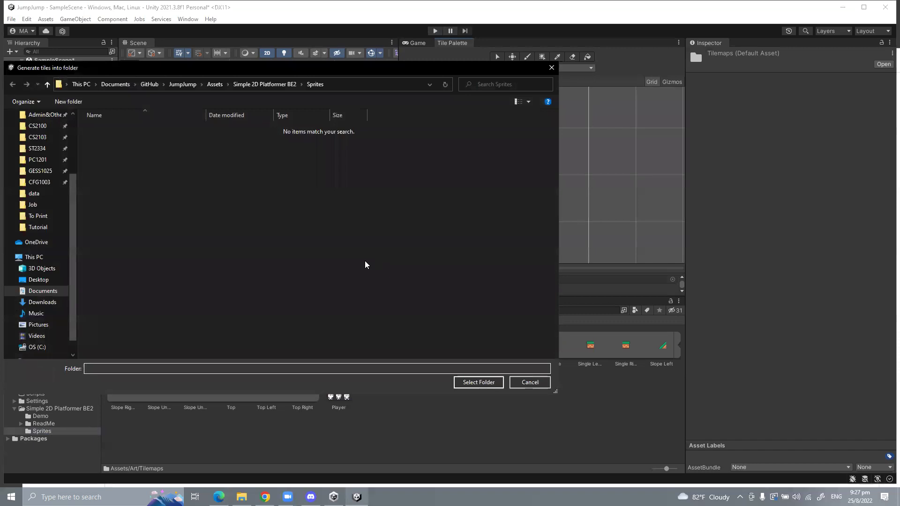
left_click(214, 84)
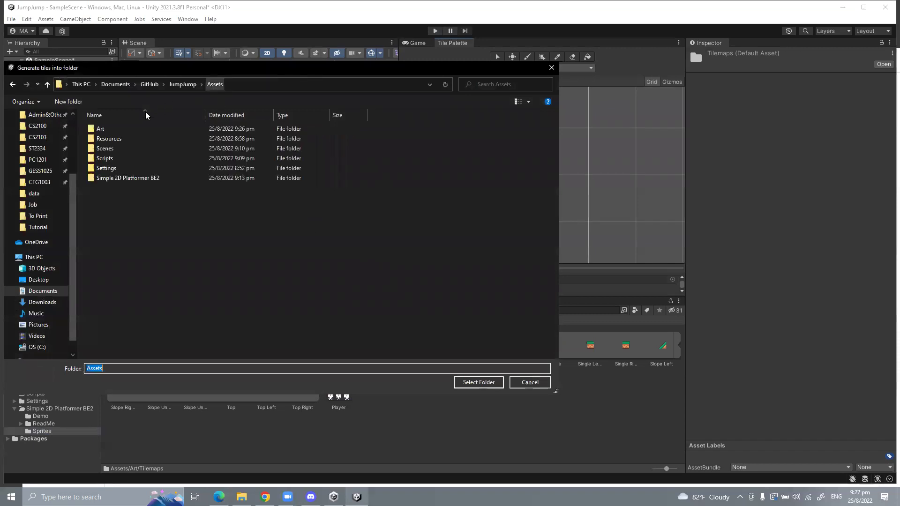
double_click(111, 128)
double_click(110, 128)
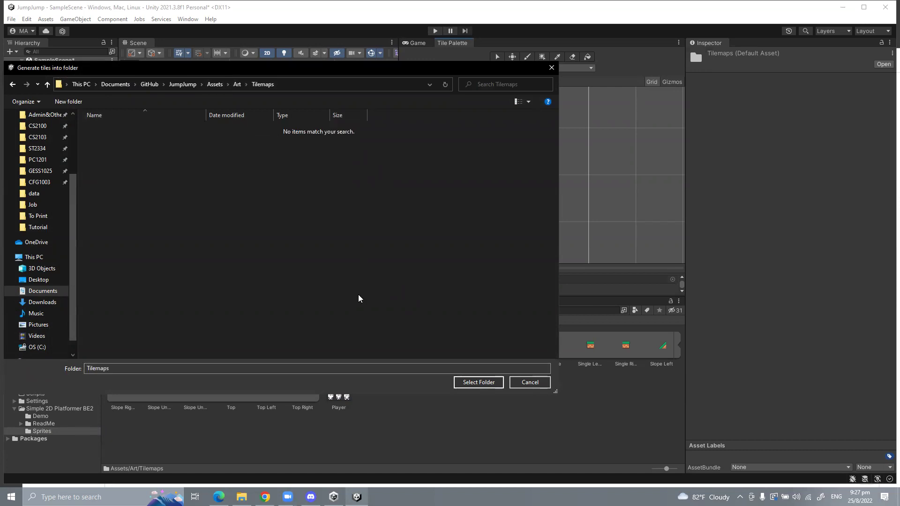
left_click_drag(353, 71, 282, 89)
left_click(401, 398)
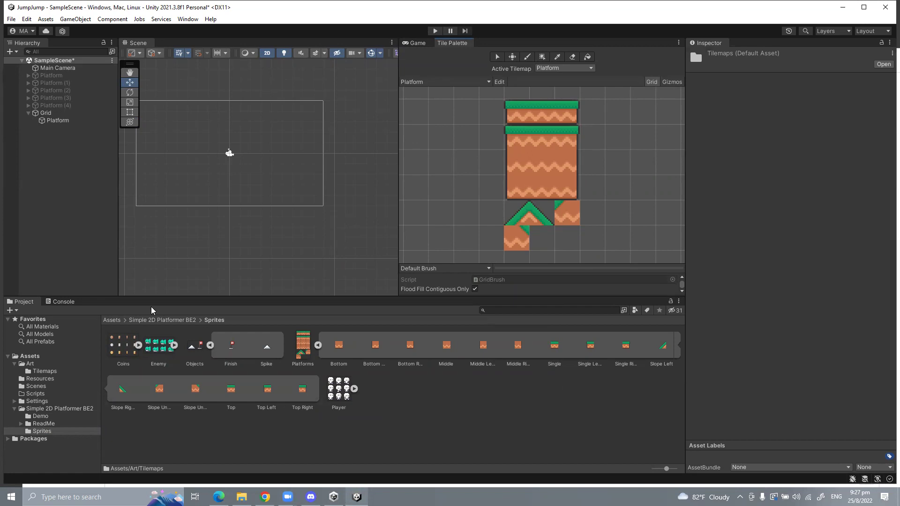
left_click(37, 371)
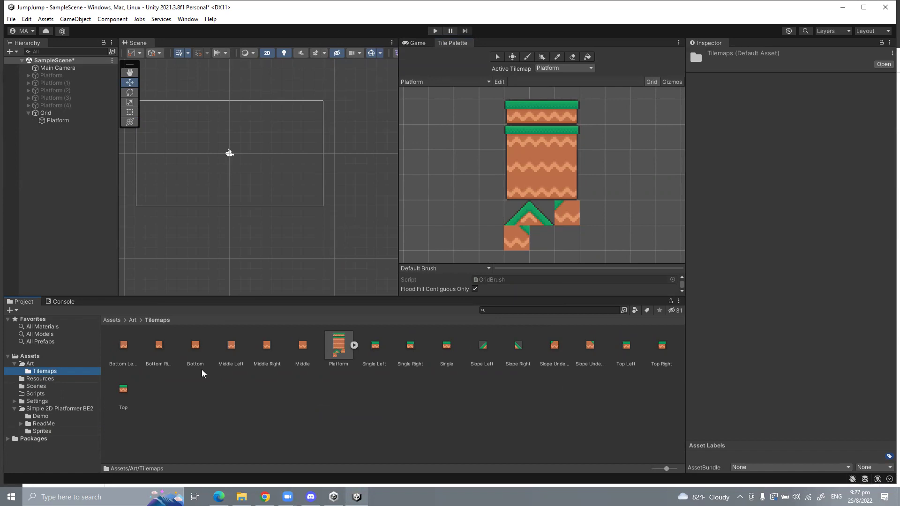
Step: Inspect the Bottom Left, Bottom Right, Bottom, Middle Left tiles and Platform prefab, then select Grid > Platform
left_click(125, 346)
left_click(164, 348)
left_click(183, 345)
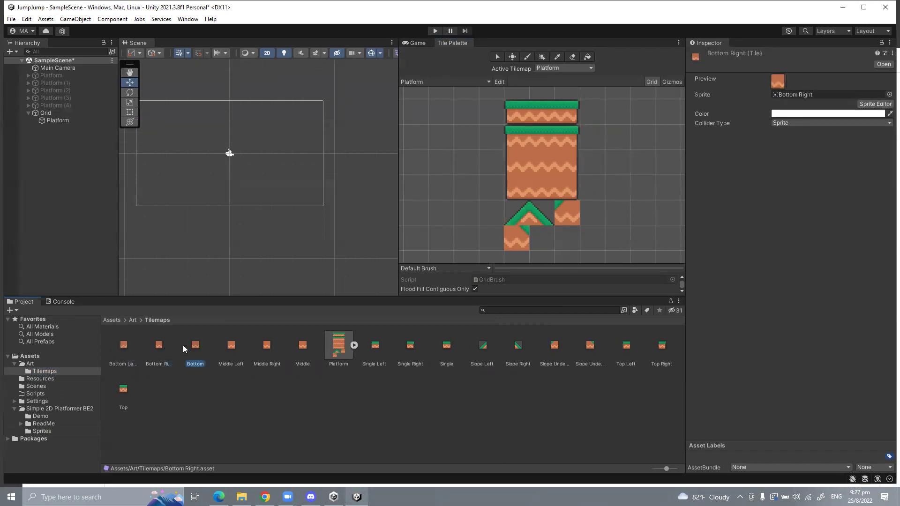
left_click(225, 347)
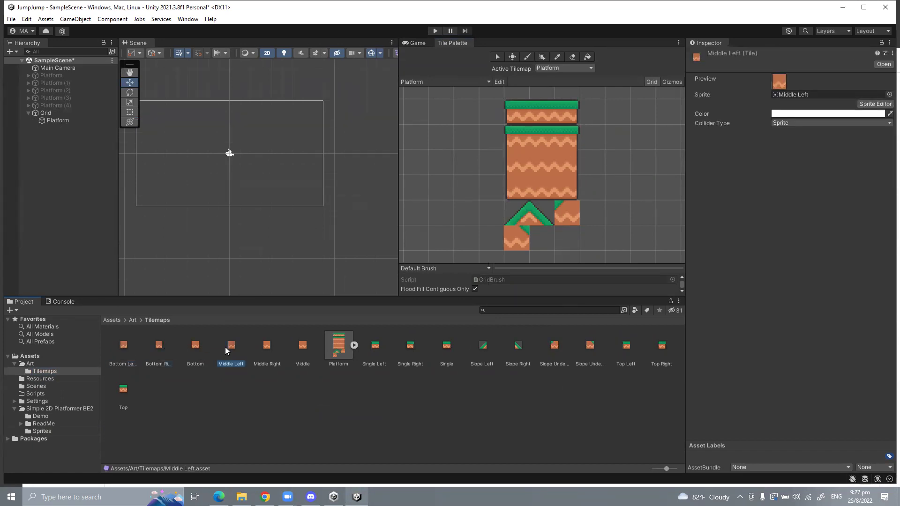
left_click(326, 347)
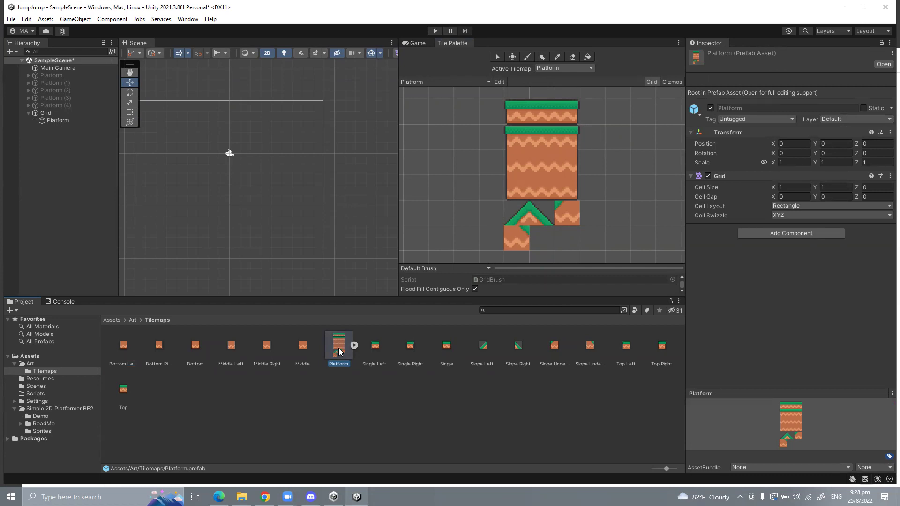
left_click(75, 120)
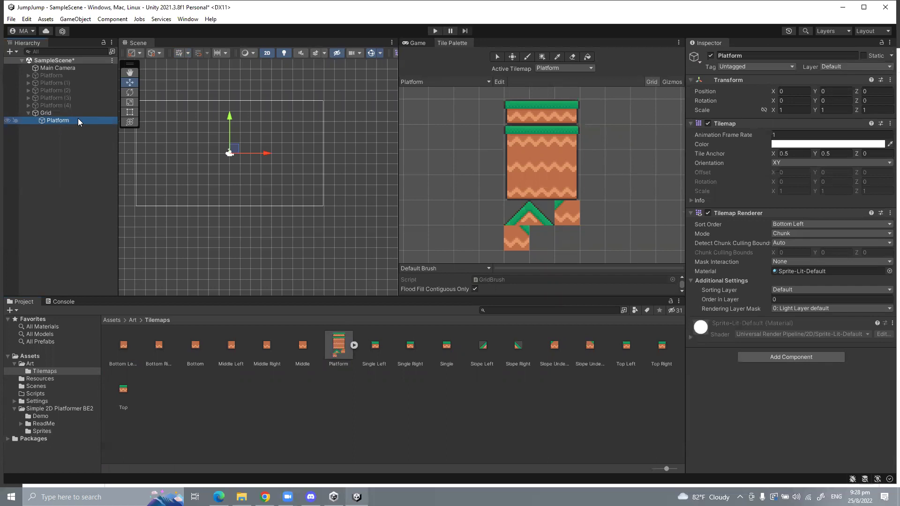
Step: Pick the grass-topped tile and paint a horizontal row on the Platform tilemap
left_click(512, 116)
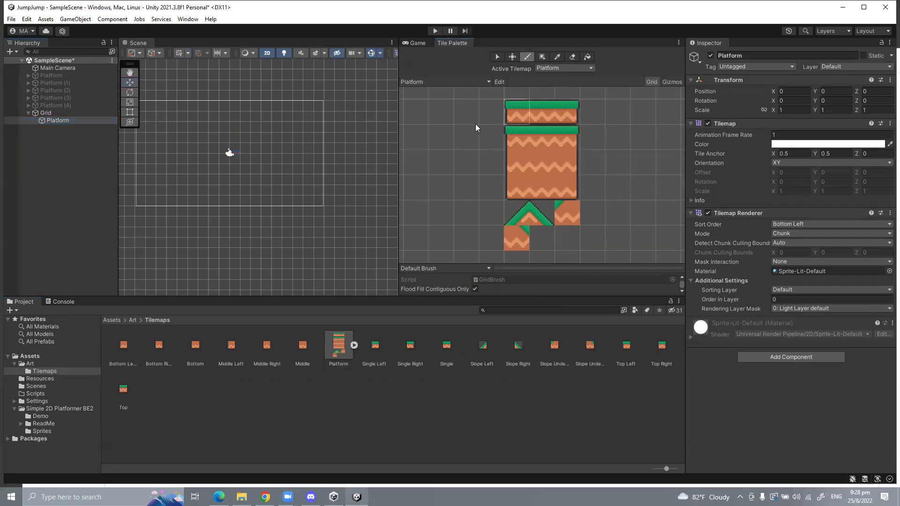
left_click(532, 145)
scroll(198, 141, "up", 3)
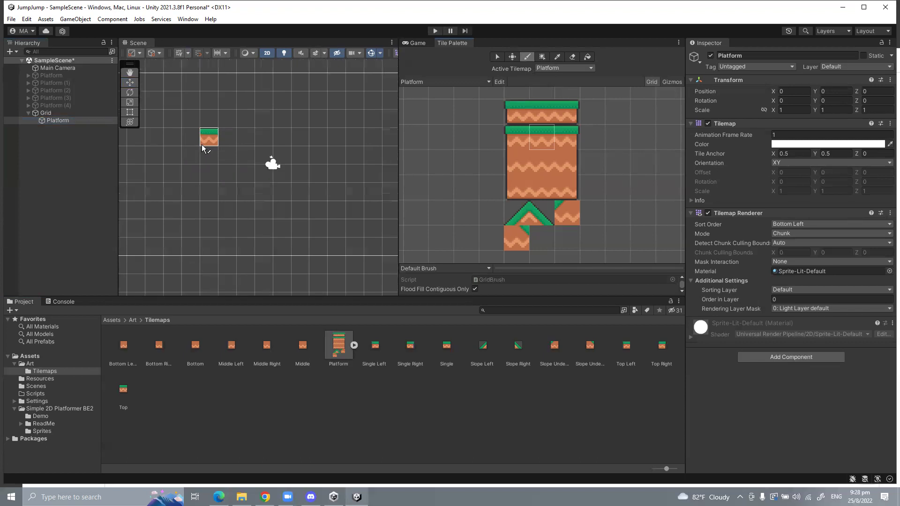
left_click_drag(189, 137, 309, 136)
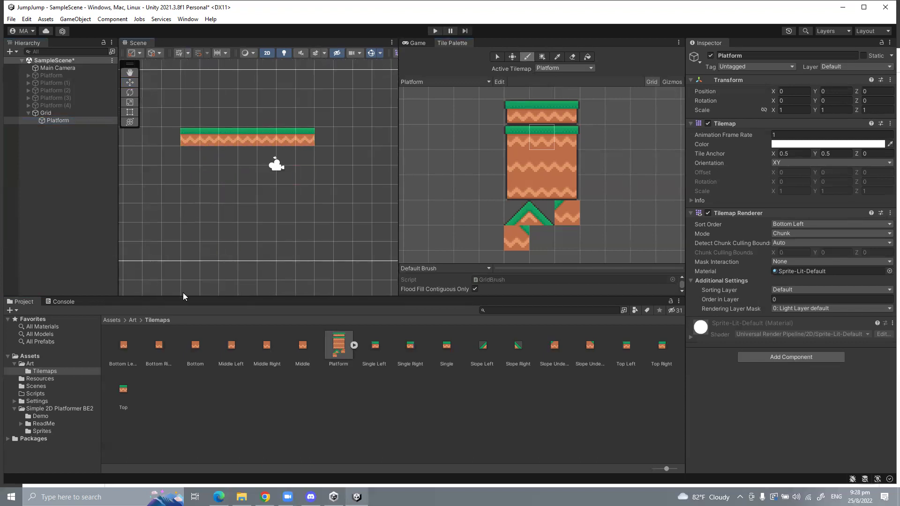
scroll(187, 151, "up", 6)
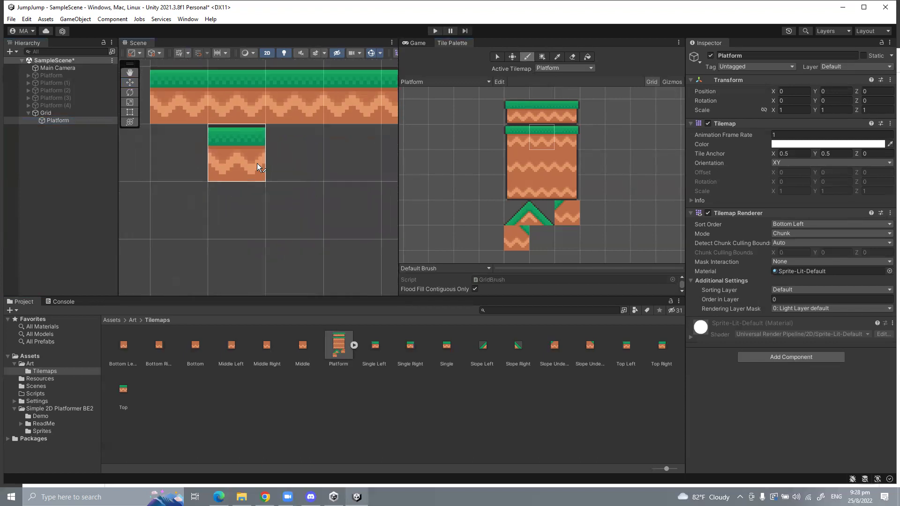
Step: Preview the painted platform in the Game view, then return to the Tile Palette
left_click(418, 43)
scroll(557, 150, "up", 3)
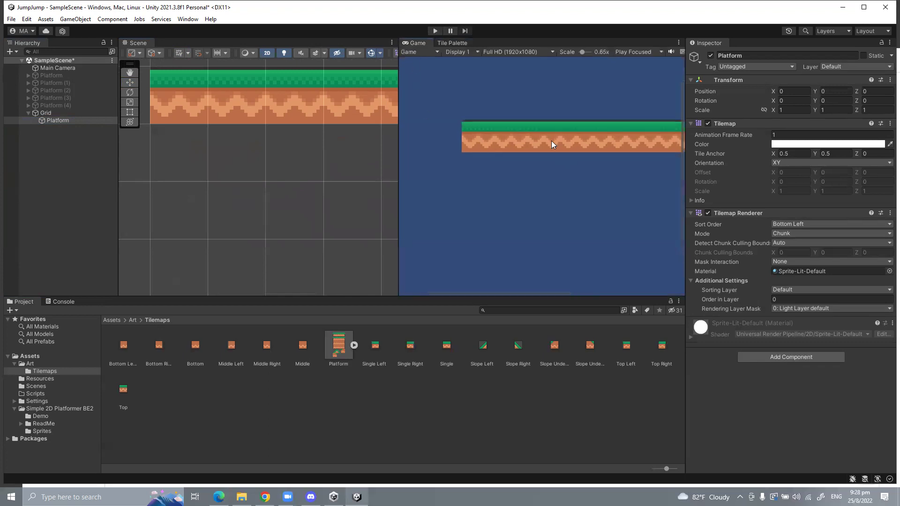
scroll(550, 140, "up", 2)
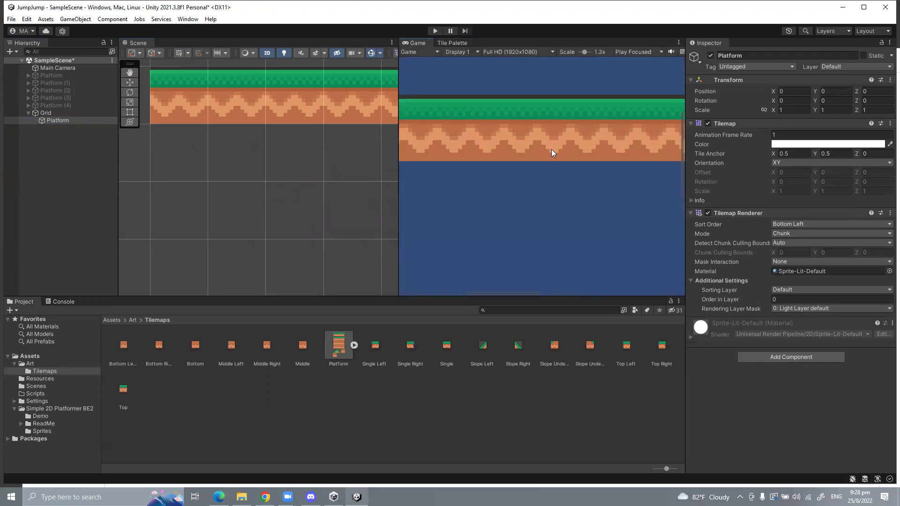
left_click(462, 43)
scroll(222, 175, "down", 2)
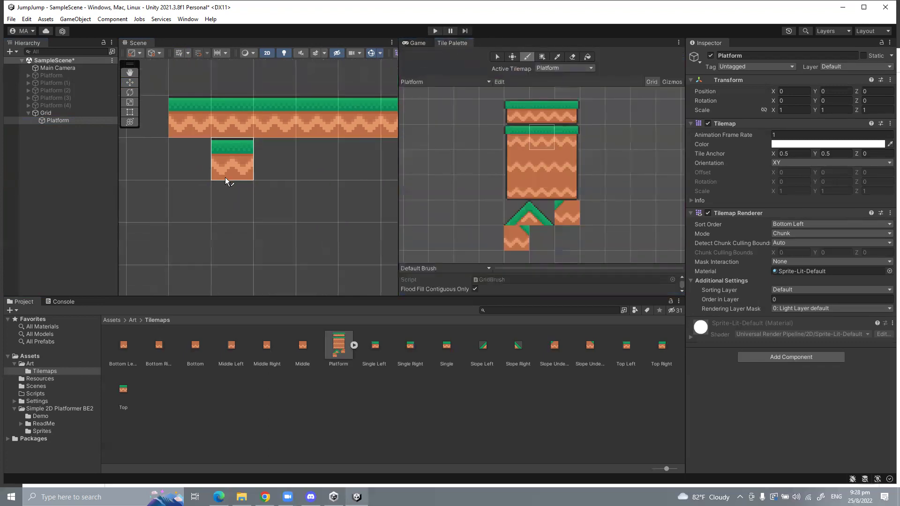
scroll(225, 177, "down", 3)
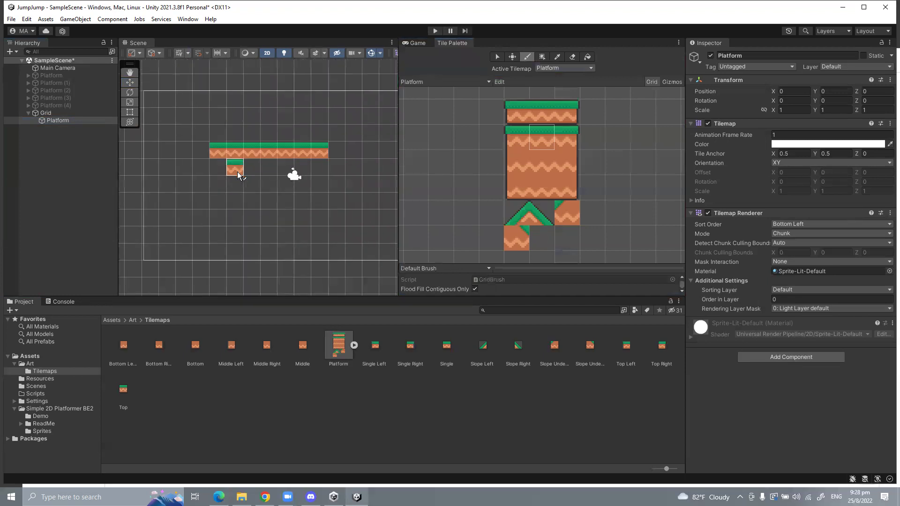
Step: Check the palette list, then show the Sprites folder contents and drag the Platforms sprite toward the palette
left_click(426, 82)
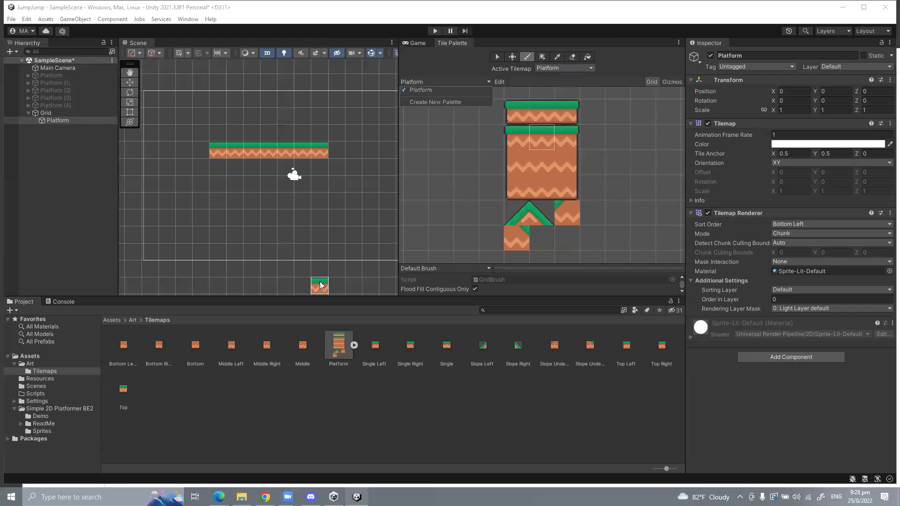
left_click(39, 425)
right_click(40, 430)
left_click(304, 413)
left_click_drag(299, 348, 379, 434)
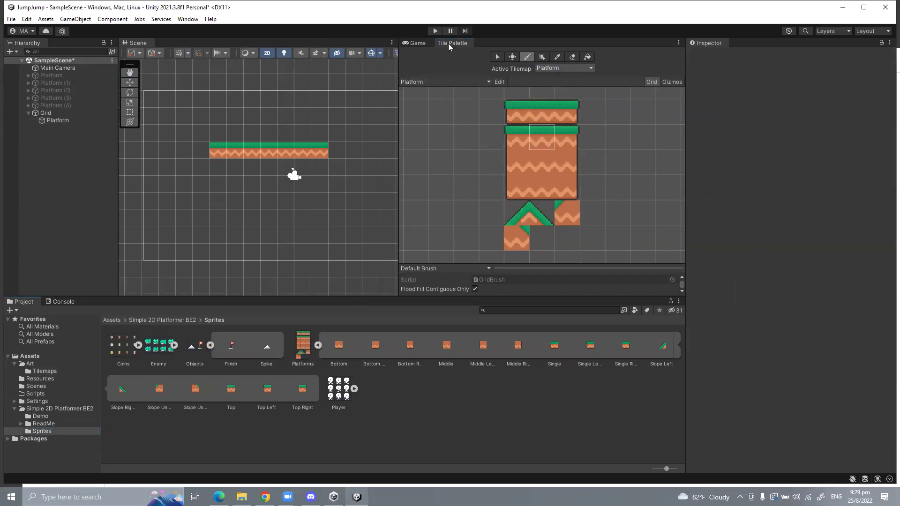
Step: Paint several trial grass platform rows, plus a dirt tile row across the top
left_click(468, 81)
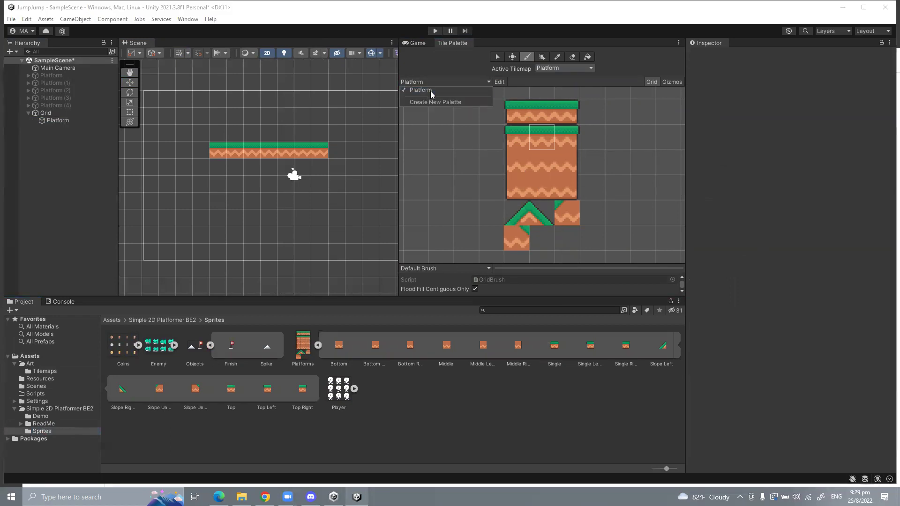
left_click(544, 171)
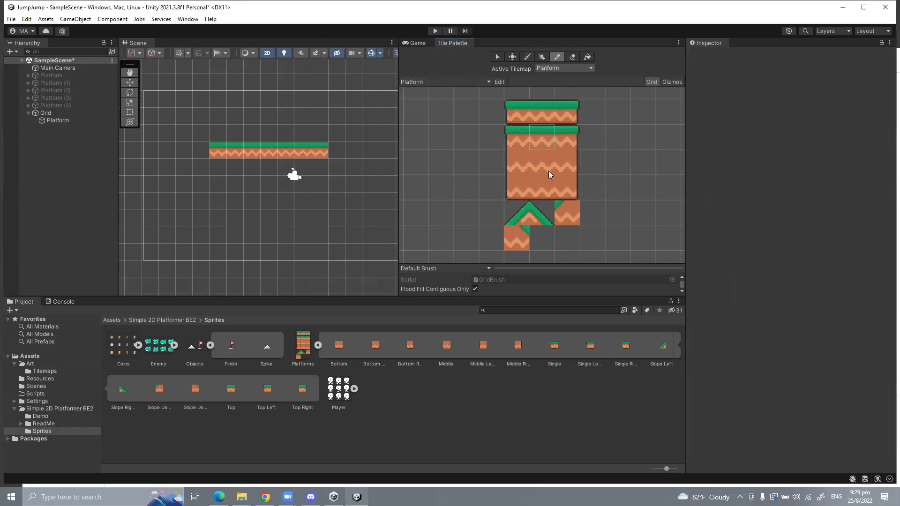
left_click_drag(218, 201, 370, 201)
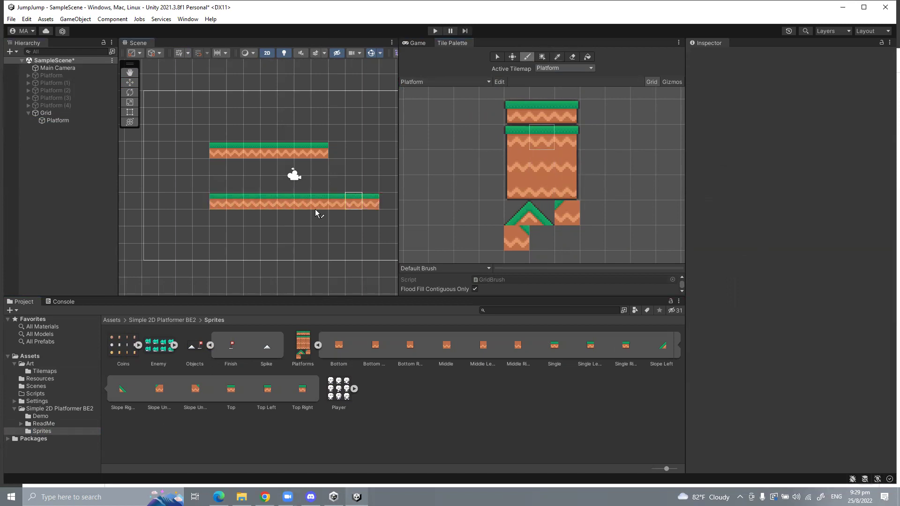
left_click_drag(201, 116, 320, 116)
left_click_drag(184, 184, 303, 184)
left_click_drag(184, 252, 302, 235)
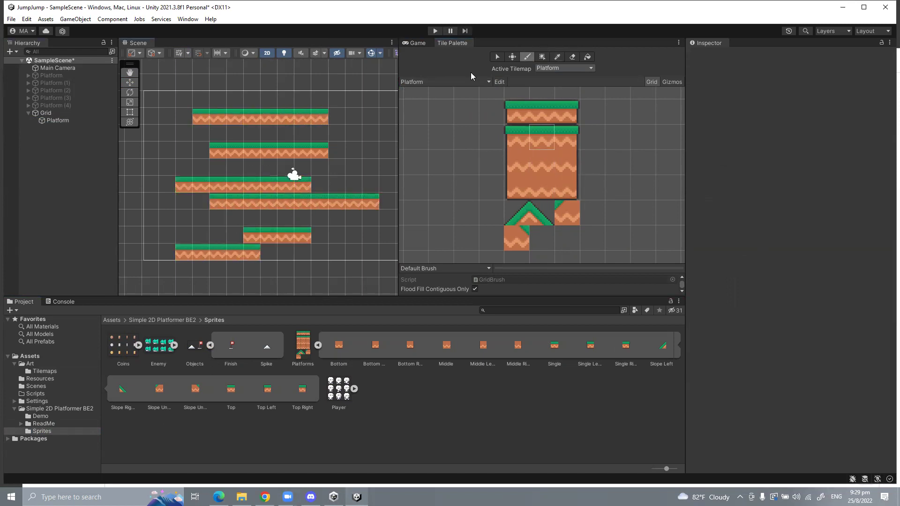
left_click(541, 162)
left_click_drag(217, 99, 302, 99)
left_click_drag(200, 132, 300, 136)
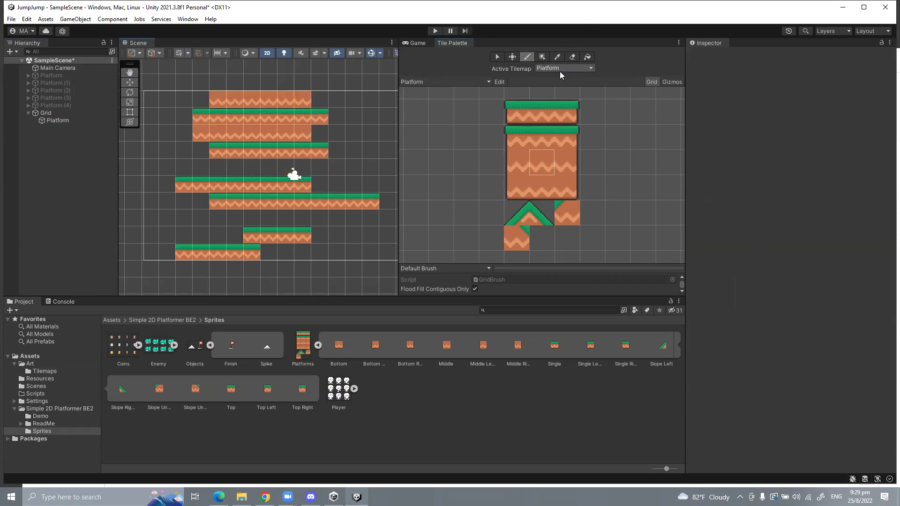
Step: Try selecting the painted tiles, then erase them all with the Eraser tool
left_click(497, 57)
left_click_drag(199, 82, 346, 270)
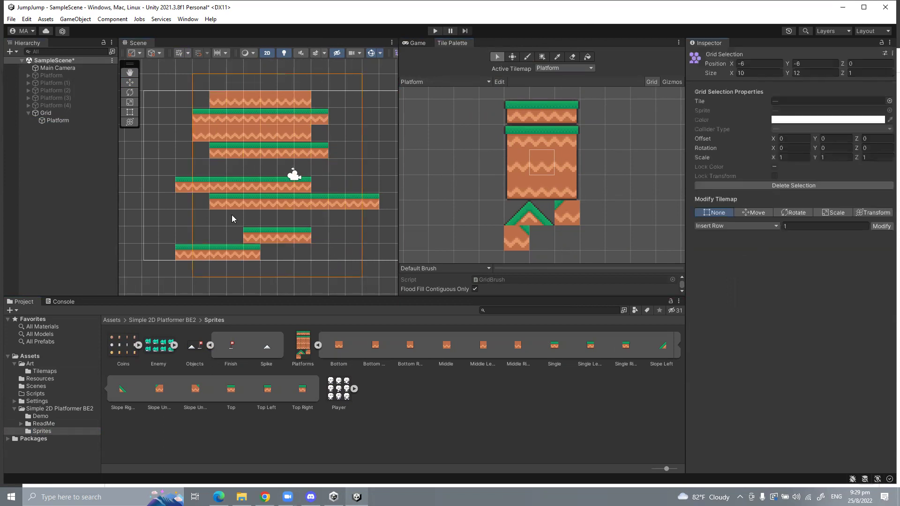
left_click_drag(161, 80, 376, 275)
left_click(569, 56)
left_click_drag(218, 117, 294, 140)
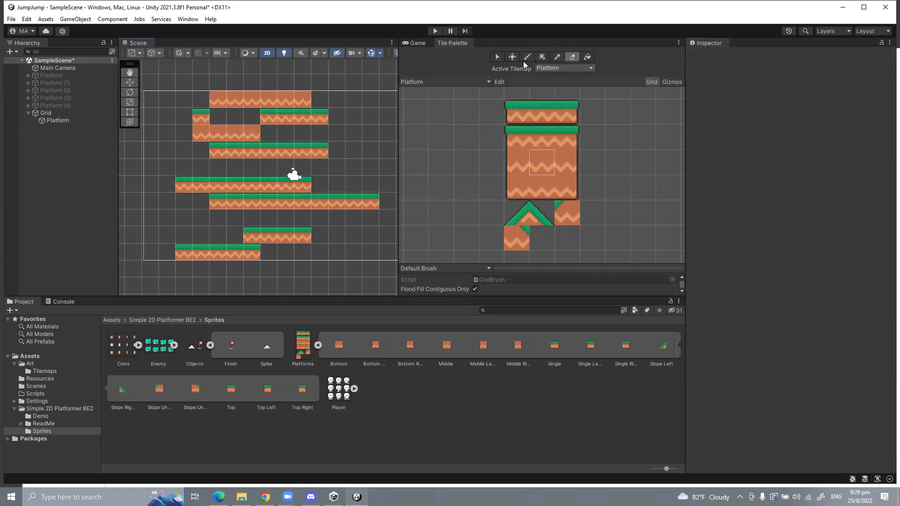
mouse_move(281, 97)
left_mouse_down()
mouse_move(338, 104)
mouse_move(196, 128)
mouse_move(186, 181)
mouse_move(402, 155)
mouse_move(201, 184)
mouse_move(370, 201)
mouse_move(259, 220)
mouse_move(201, 260)
left_mouse_up()
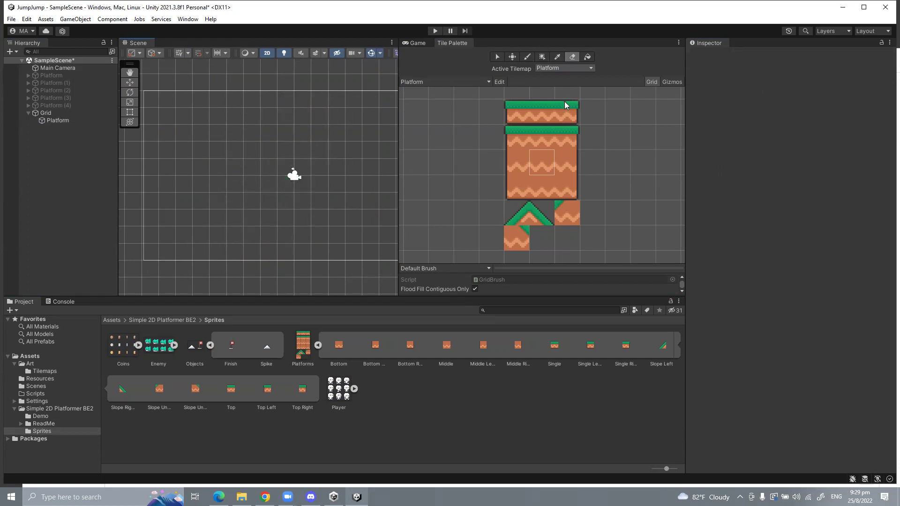
Step: Paint a row with the single middle grass tile, then undo it
left_click_drag(549, 110, 511, 113)
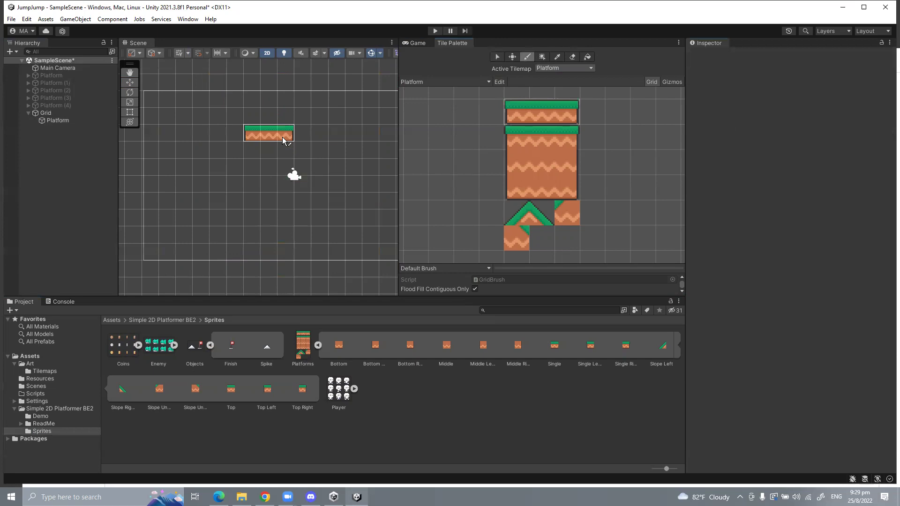
left_click(544, 115)
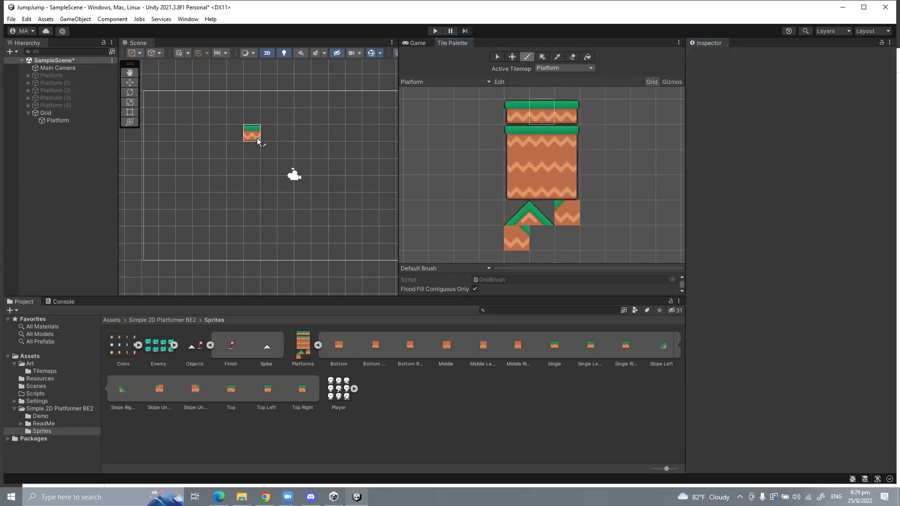
left_click_drag(255, 134, 404, 134)
key("ctrl+z")
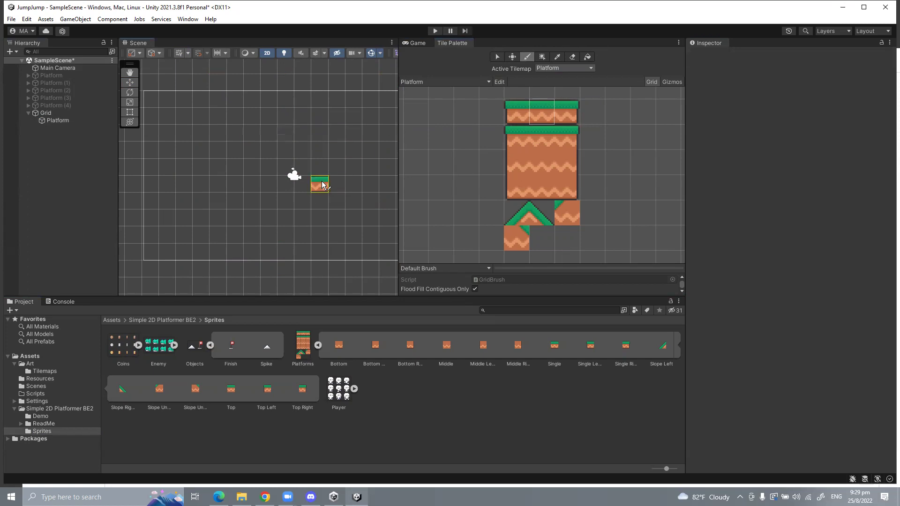
Step: Pick the 3x3 grass-topped block as brush and stamp it at staggered spots across the scene
left_click_drag(514, 134, 573, 193)
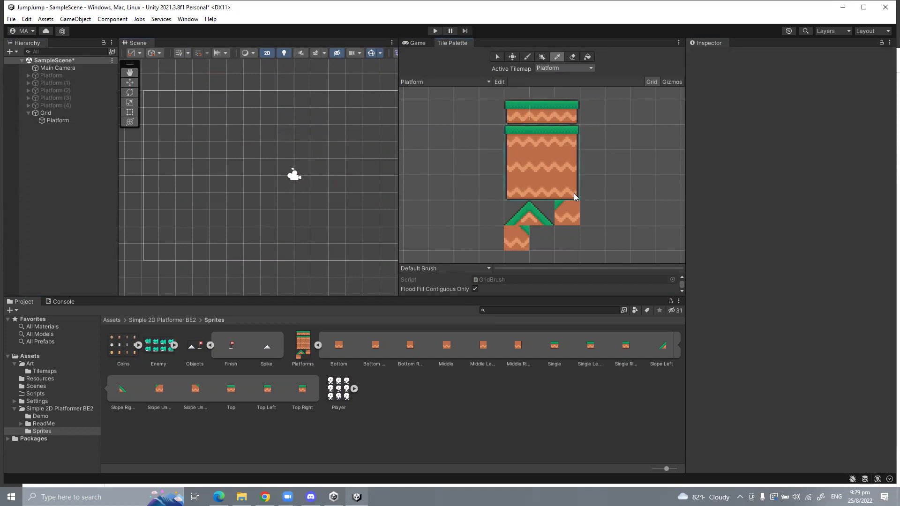
left_click(514, 134)
left_click_drag(511, 135, 558, 201)
left_click(509, 133)
left_click_drag(509, 133, 567, 189)
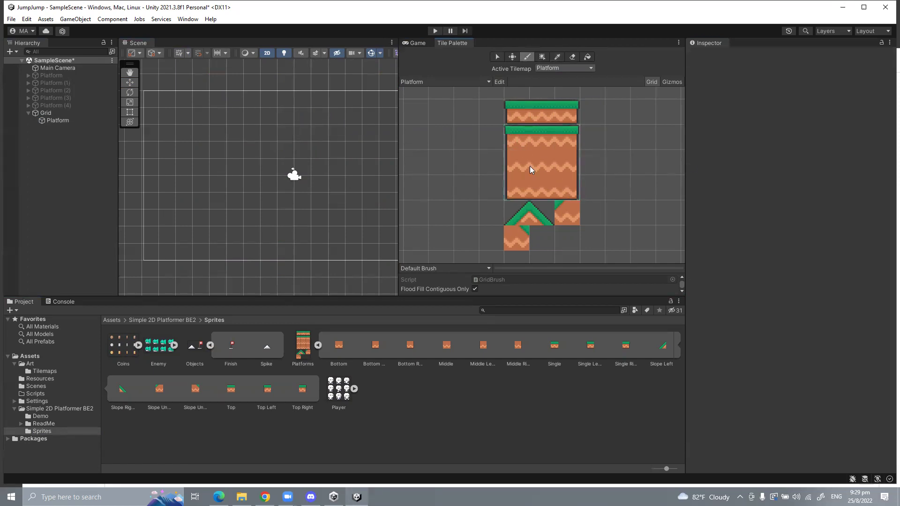
left_click(270, 167)
left_click(336, 182)
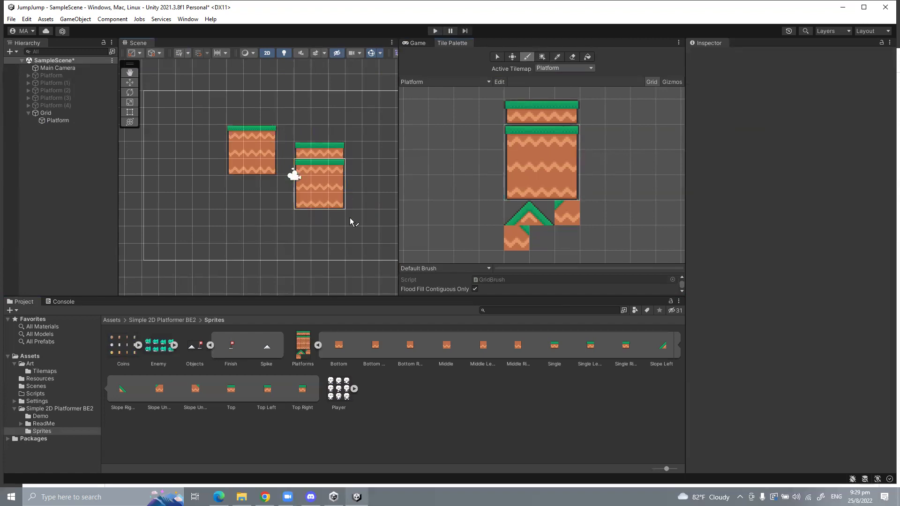
left_click(200, 181)
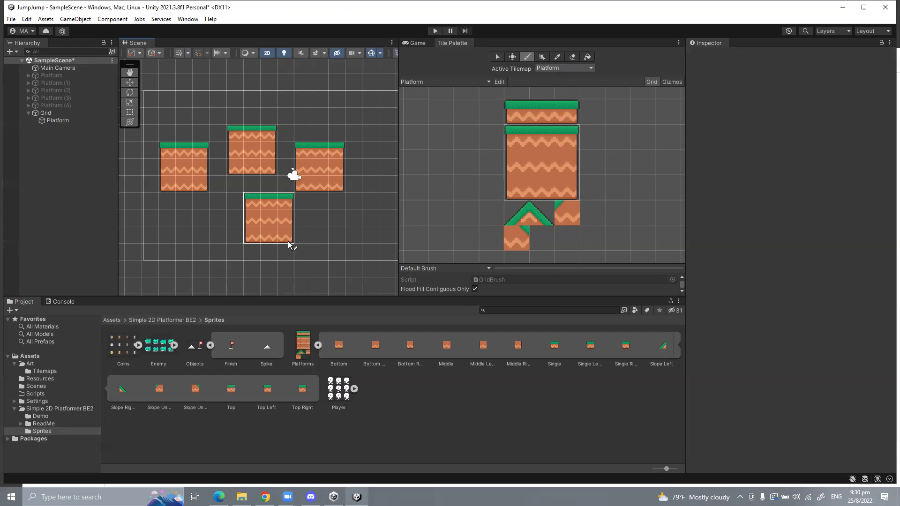
Step: Undo the large tile blocks and paint four three-tile platforms rising in a staircase
key("ctrl+z")
key("ctrl+z")
key("ctrl+z")
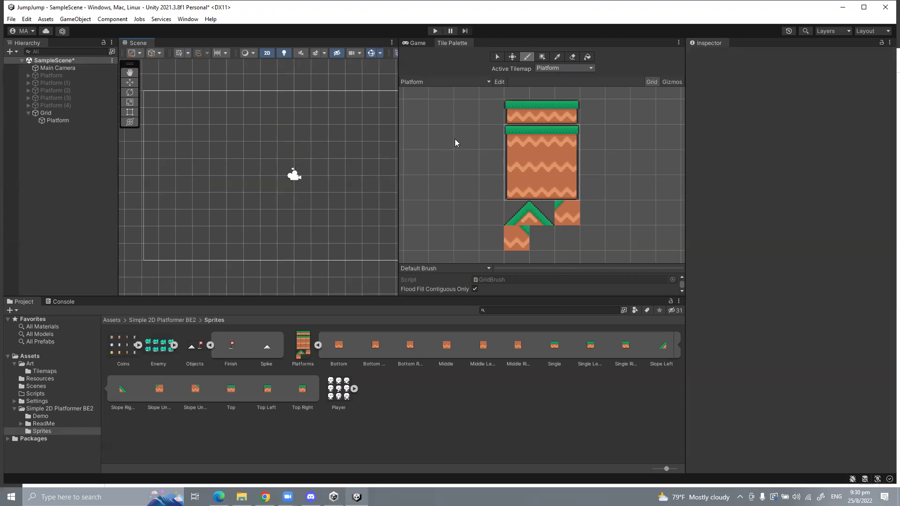
left_click_drag(508, 114, 568, 114)
left_click(182, 196)
left_click(236, 171)
left_click(305, 137)
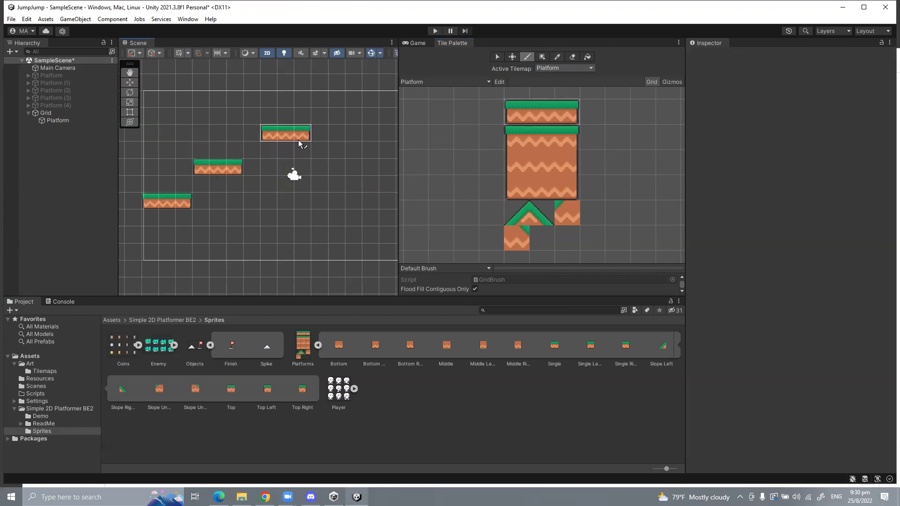
left_click(356, 102)
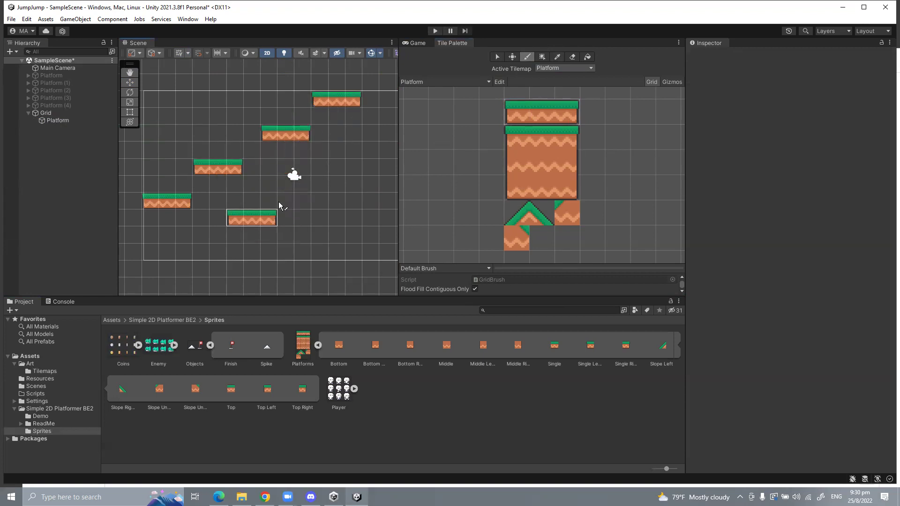
Step: Paint three more three-tile platforms lower down and toward the right
scroll(215, 244, "down", 3)
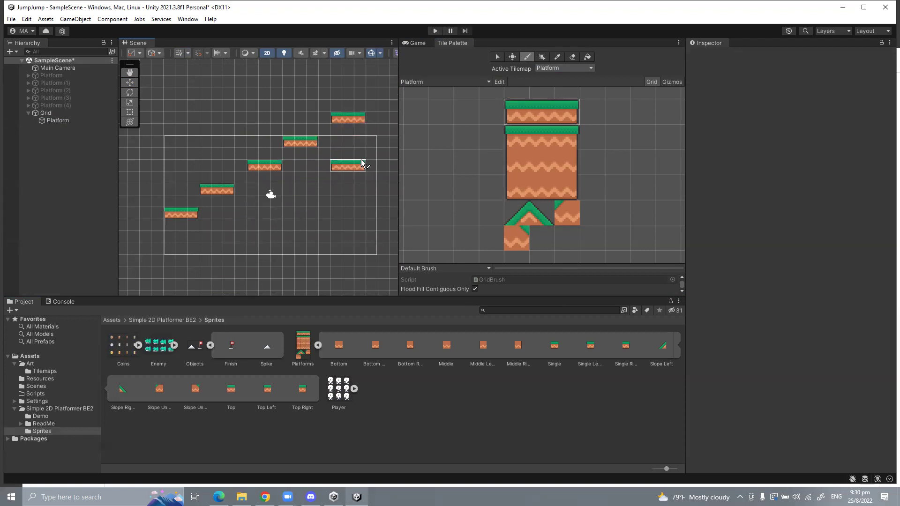
scroll(279, 243, "up", 2)
left_click(312, 196)
left_click(378, 206)
left_click(363, 157)
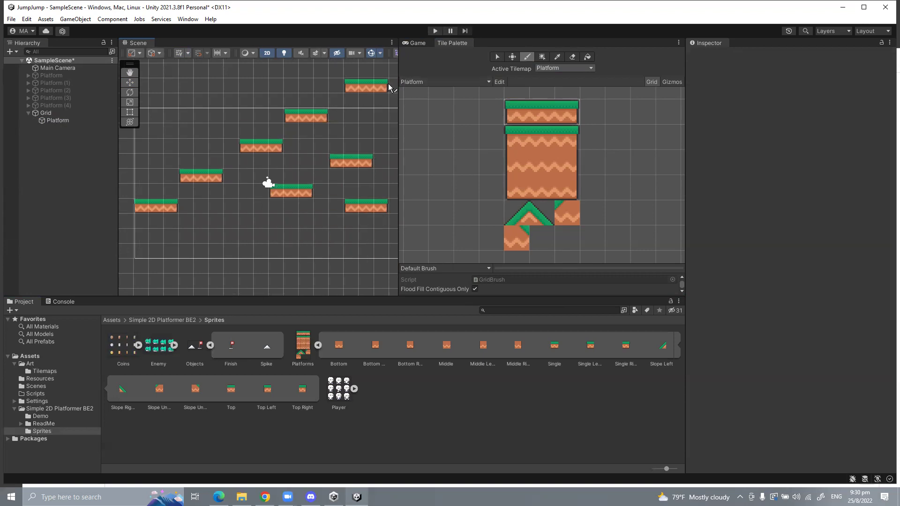
Step: Re-enable the original Platform object from the Hierarchy
left_click(50, 76)
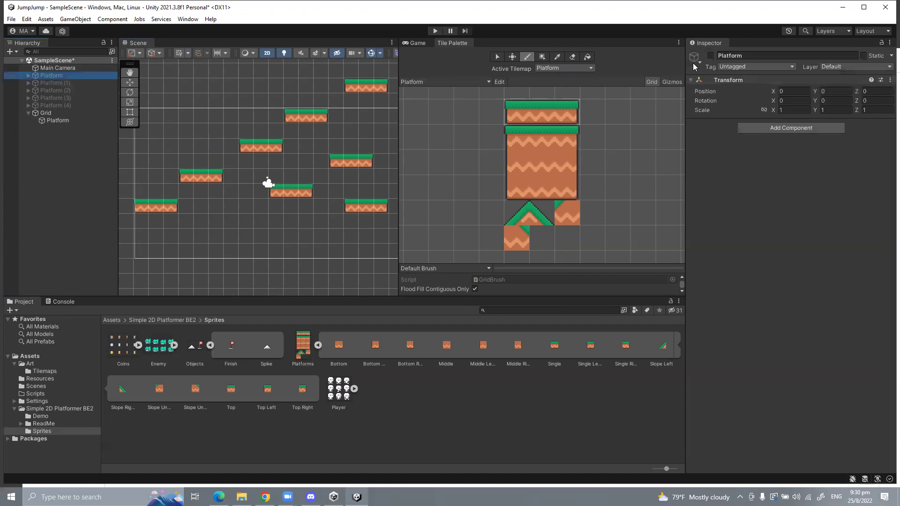
left_click(710, 56)
scroll(337, 183, "up", 6)
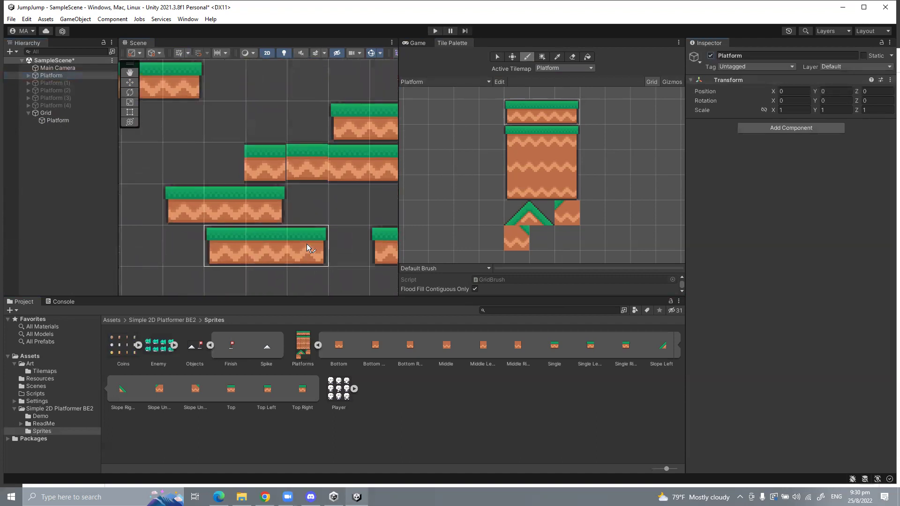
Step: Check the level in the Game view and switch the original Platform object off again
left_click(417, 43)
scroll(579, 168, "down", 5)
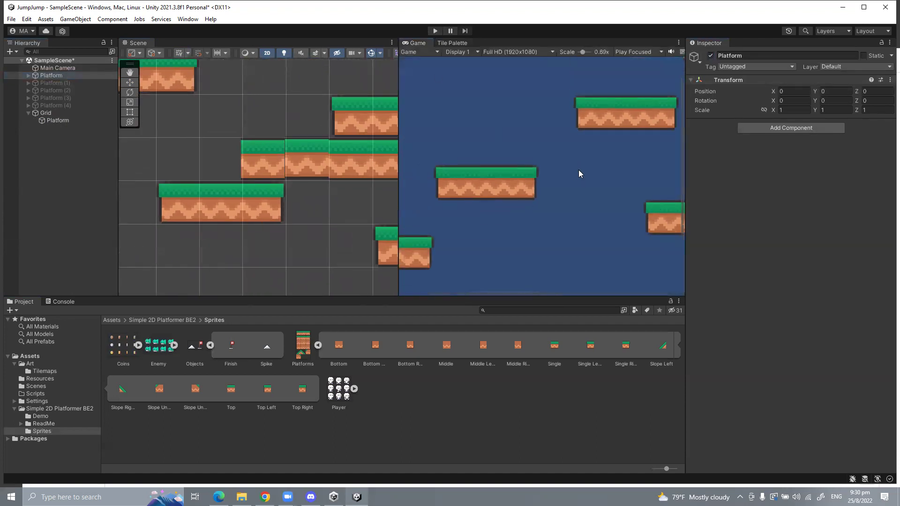
scroll(642, 159, "up", 5)
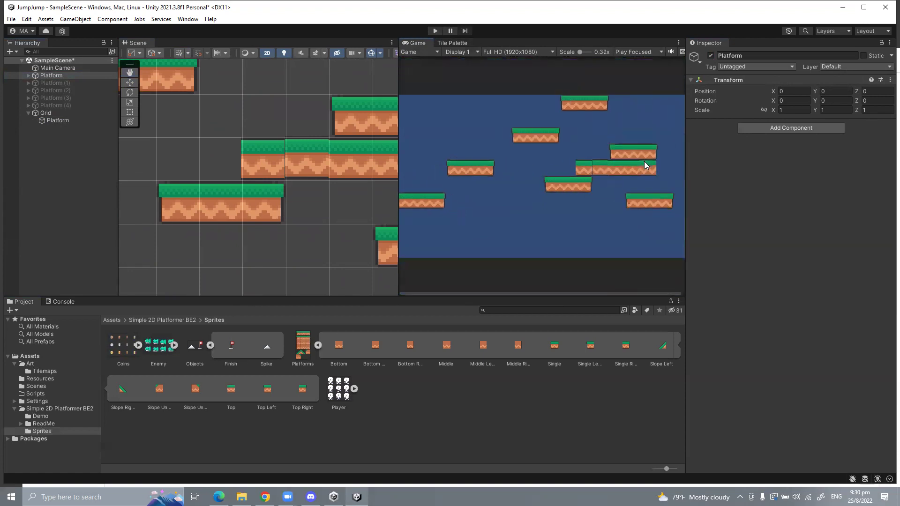
scroll(632, 168, "up", 1)
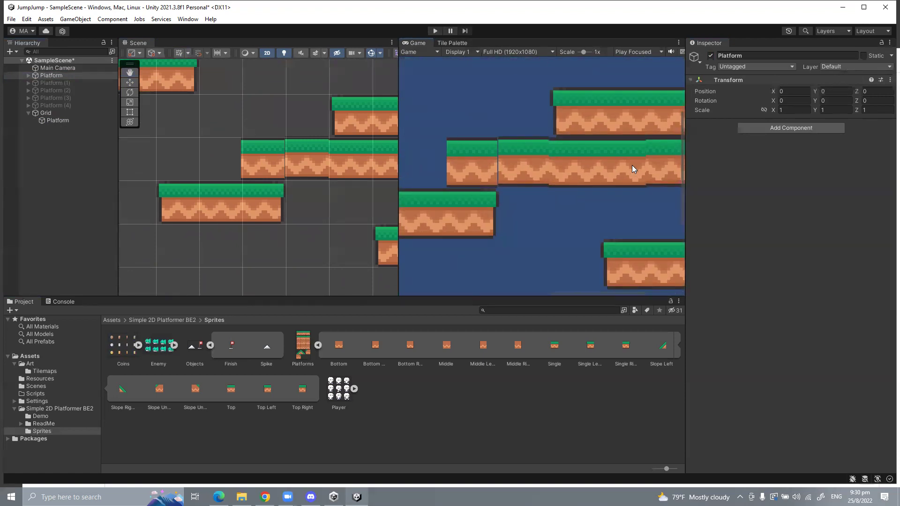
key("alt+shift+a")
scroll(347, 197, "down", 5)
scroll(323, 208, "up", 2)
Step: Select the Platform tilemap under Grid with the Tile Palette showing
left_click(265, 346)
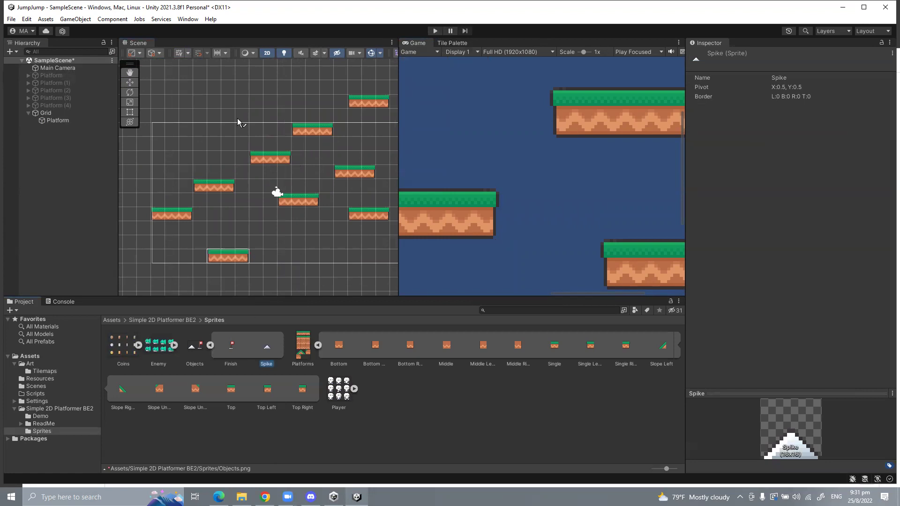
left_click(53, 120)
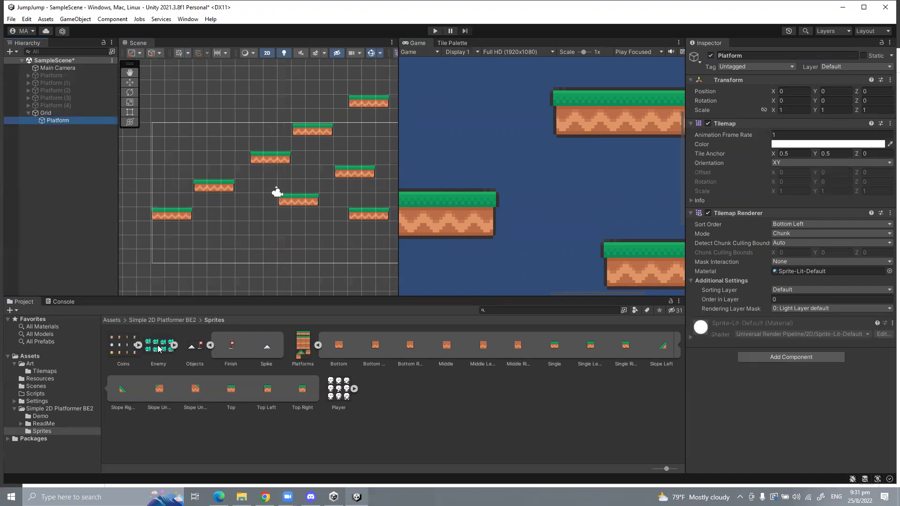
left_click(463, 45)
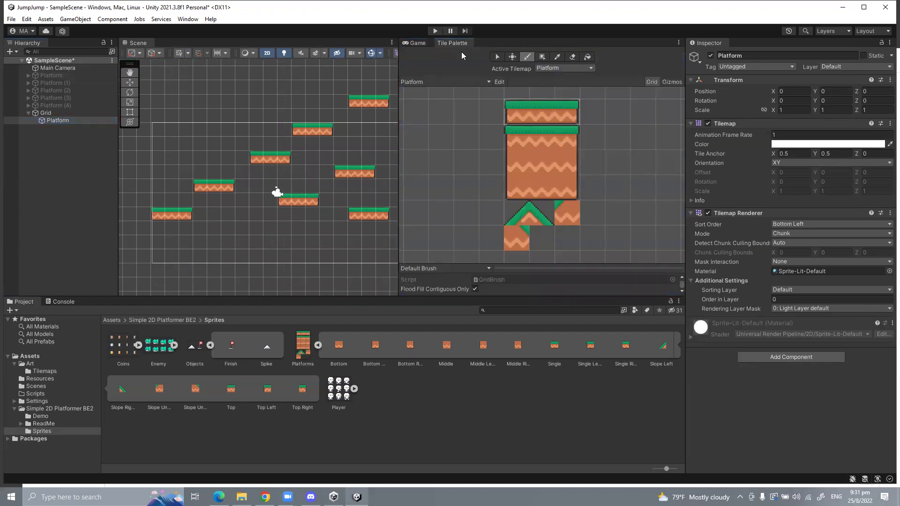
Step: Select the Platform tilemap under Grid as the painting target
scroll(275, 140, "down", 10)
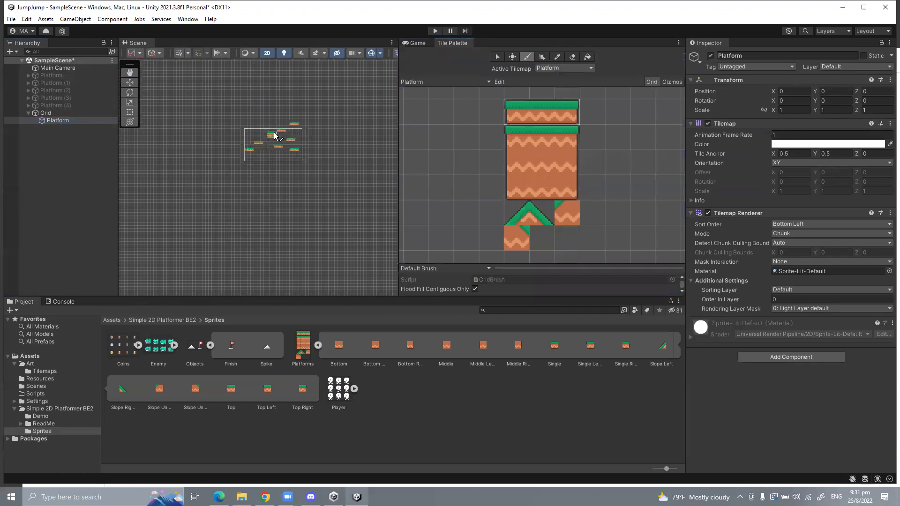
scroll(275, 139, "up", 5)
scroll(225, 134, "down", 4)
scroll(253, 127, "up", 4)
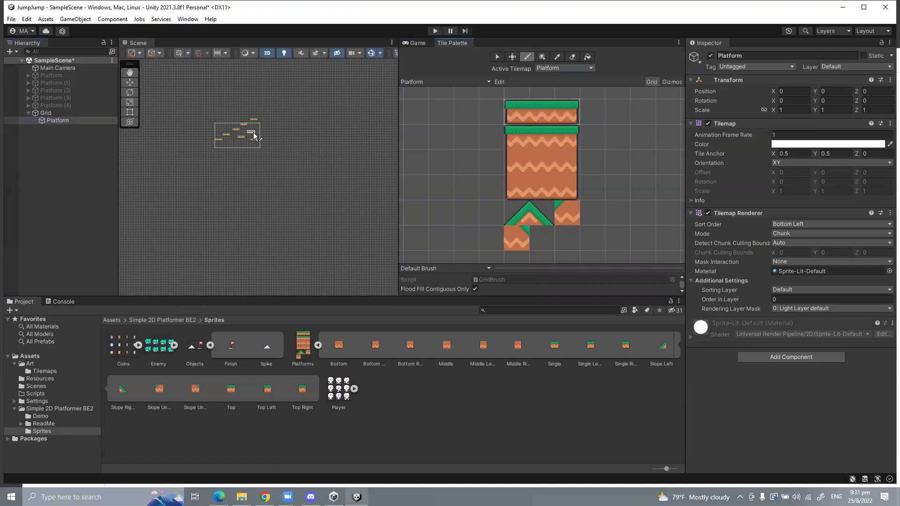
scroll(222, 149, "up", 2)
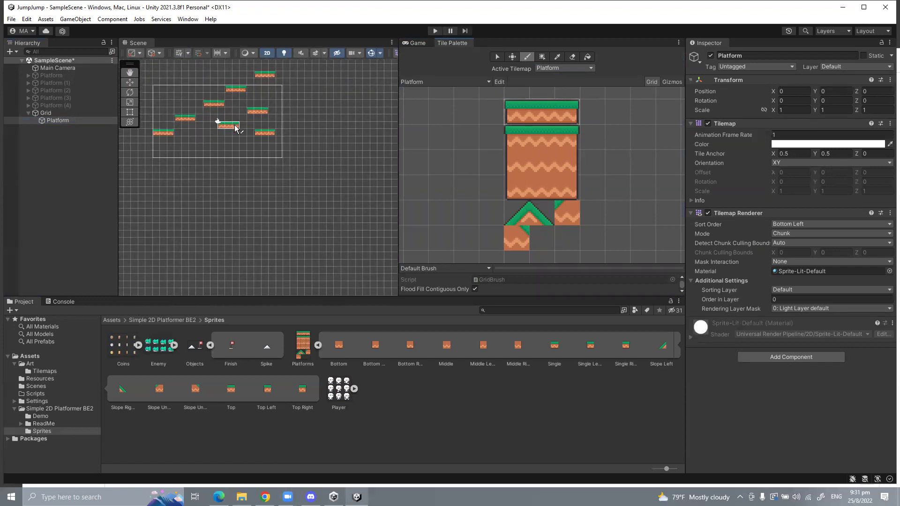
left_click(68, 112)
left_click(79, 68)
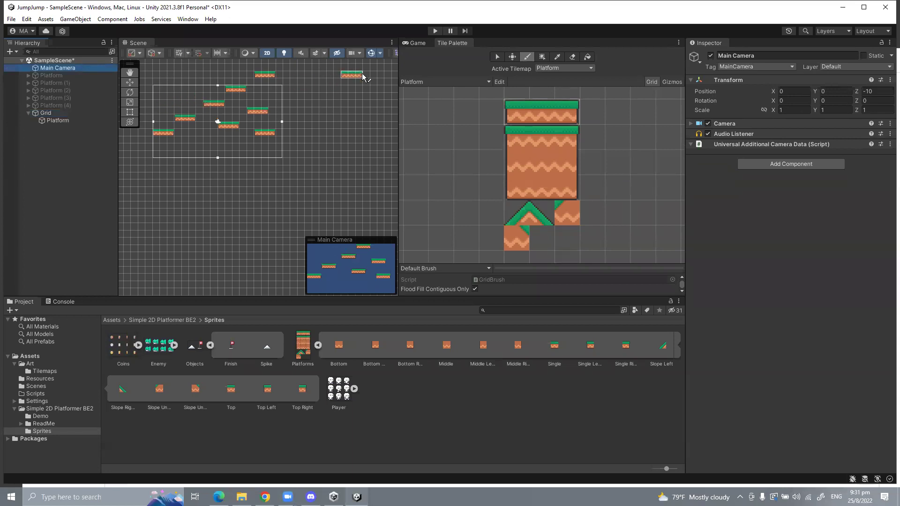
left_click(52, 121)
Step: Paint four more three-tile platforms to the right of the existing ones
scroll(213, 180, "down", 10)
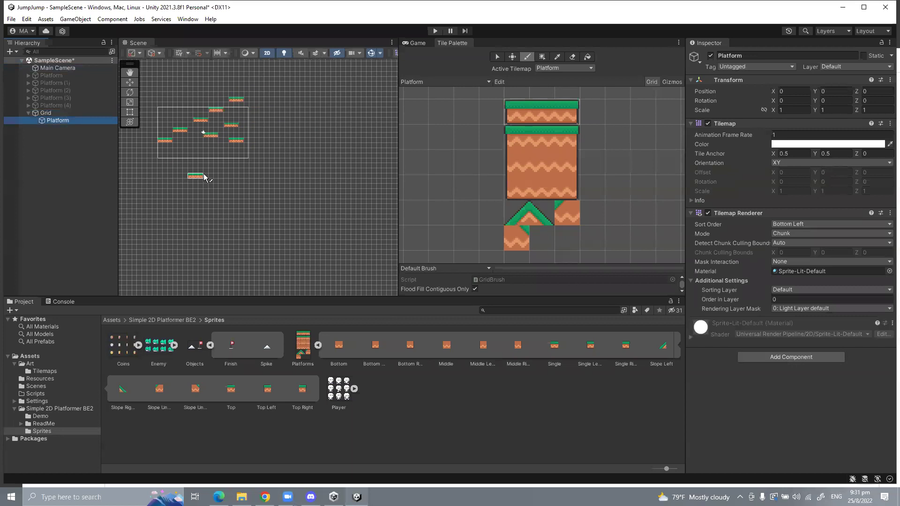
scroll(213, 181, "up", 1)
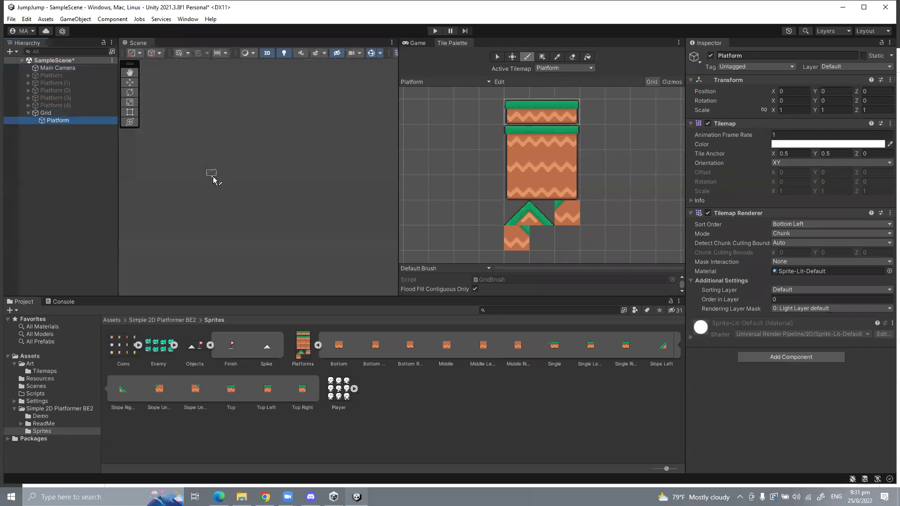
scroll(236, 191, "up", 5)
scroll(207, 144, "up", 5)
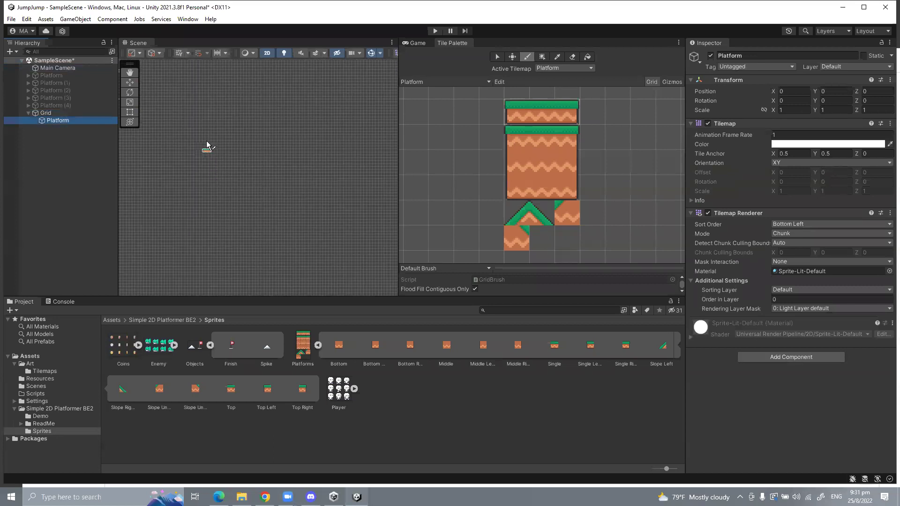
scroll(270, 195, "up", 2)
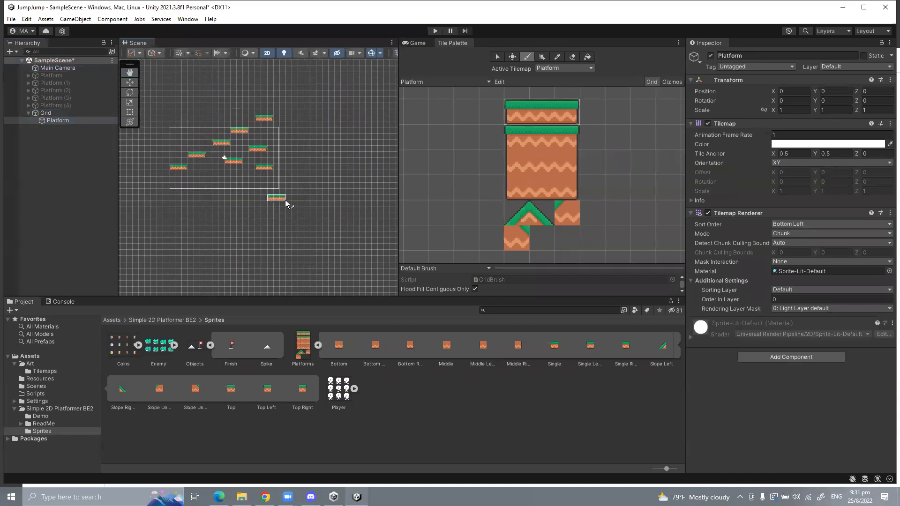
scroll(328, 164, "up", 1)
left_click(349, 155)
left_click(353, 122)
left_click(375, 160)
left_click(307, 161)
Step: Paint eight more platforms further right and lower across the level
scroll(309, 184, "down", 2)
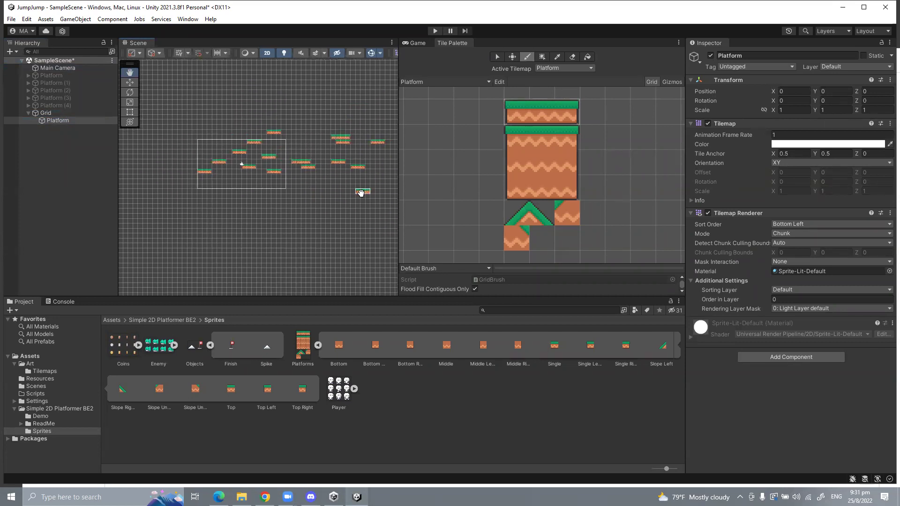
middle_click_drag(361, 197, 270, 204)
left_click(361, 152)
left_click(351, 165)
left_click(320, 180)
left_click(310, 216)
middle_click_drag(370, 198, 311, 198)
left_click(328, 194)
left_click(290, 193)
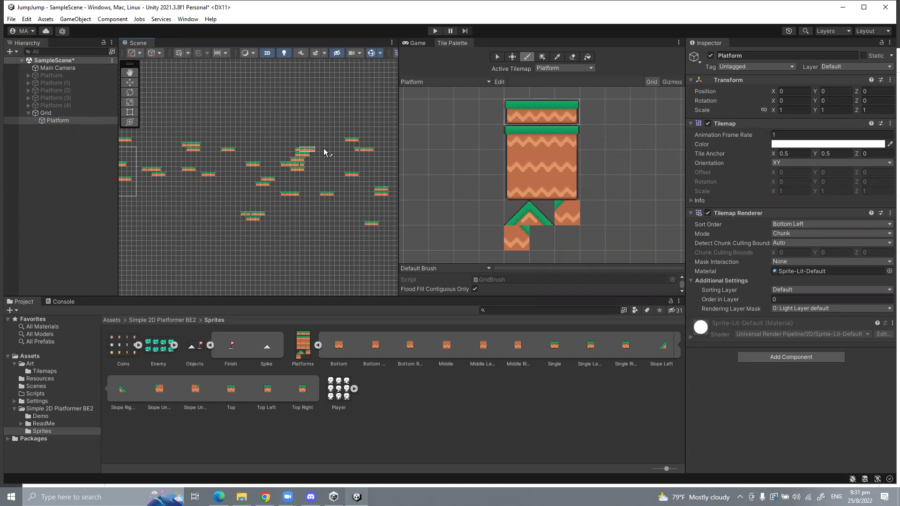
Step: Return to the level start, select Main Camera and preview its framing in the Game view
middle_click_drag(208, 221, 284, 221)
left_click(58, 68)
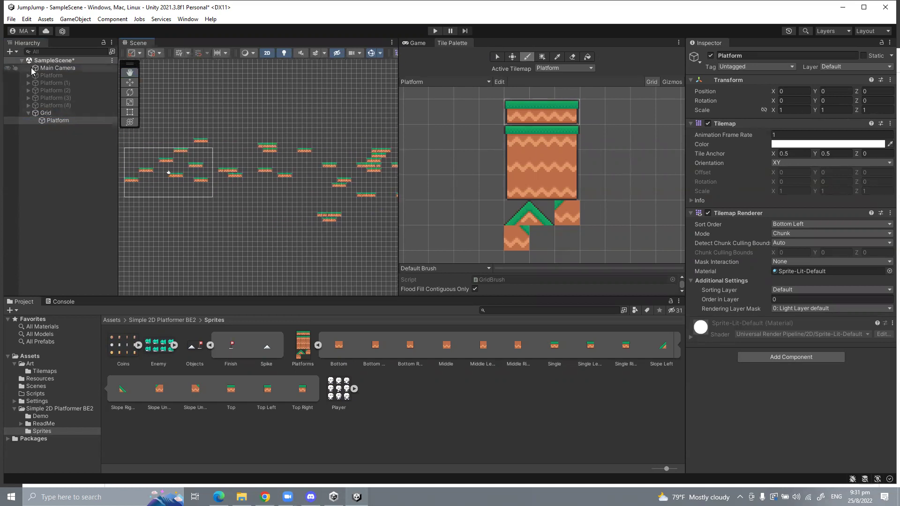
left_click(415, 43)
Step: Try repositioning the Main Camera along X using the Inspector field and Move handles
scroll(293, 107, "down", 2)
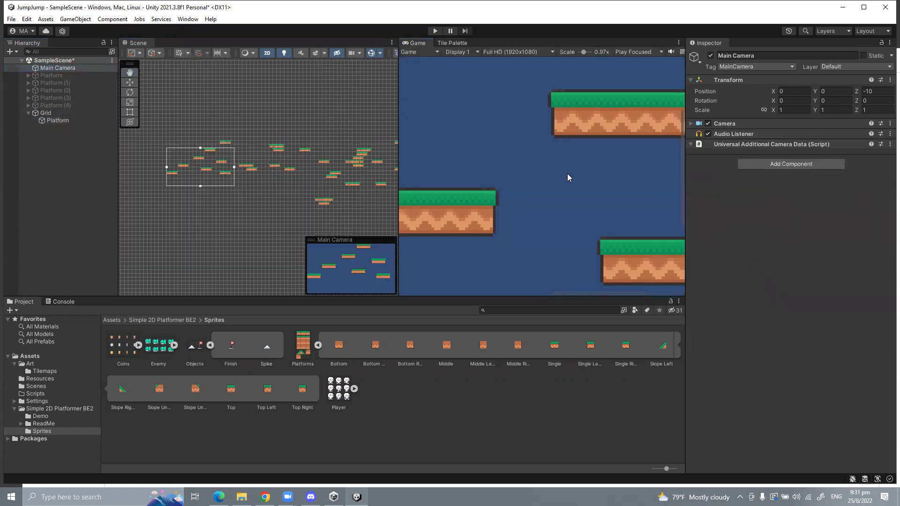
scroll(563, 174, "down", 5)
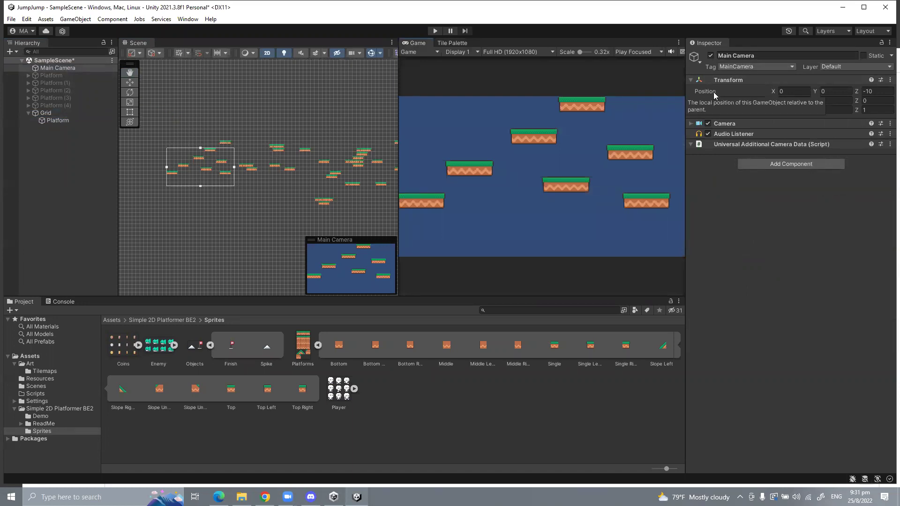
mouse_move(773, 92)
left_mouse_down()
mouse_move(844, 92)
mouse_move(64, 91)
mouse_move(587, 96)
mouse_move(549, 87)
mouse_move(326, 85)
mouse_move(27, 94)
mouse_move(825, 97)
mouse_move(768, 99)
left_mouse_up()
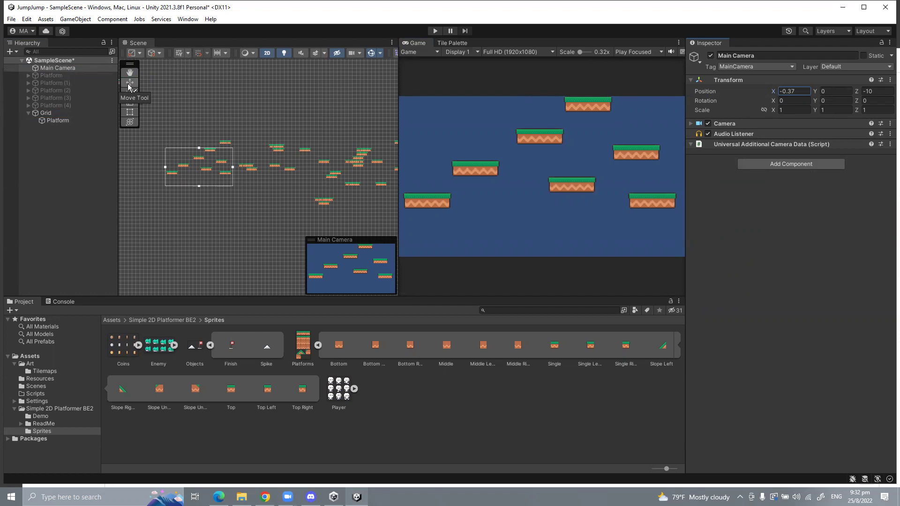
left_click(129, 82)
left_click_drag(233, 167, 265, 167)
left_click_drag(330, 174, 250, 170)
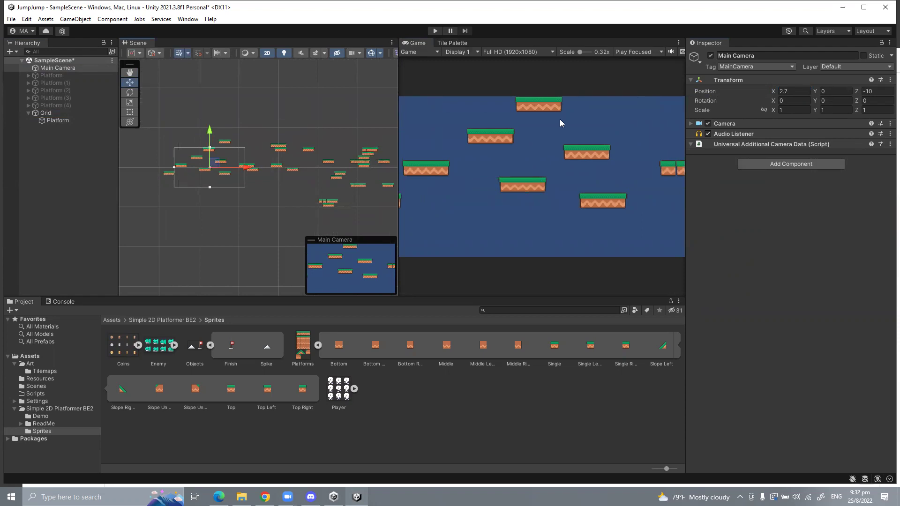
key("ctrl+z")
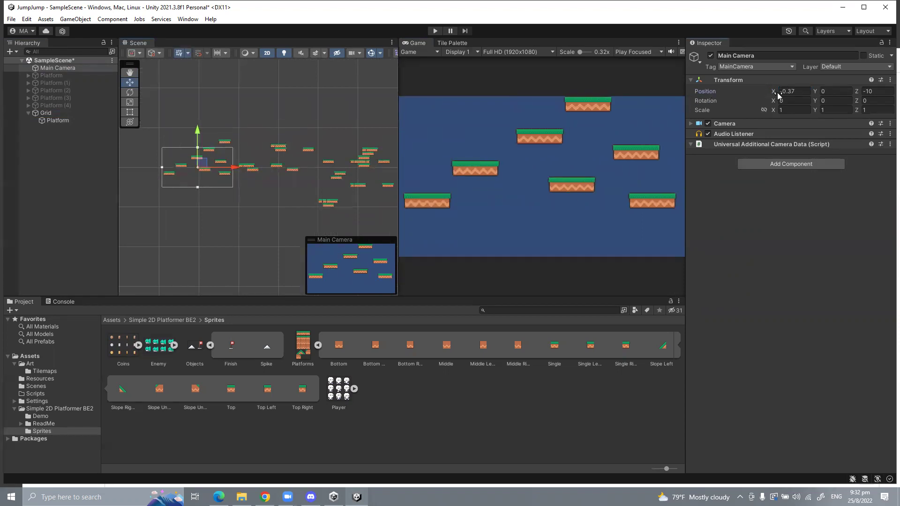
left_click_drag(776, 95, 828, 95)
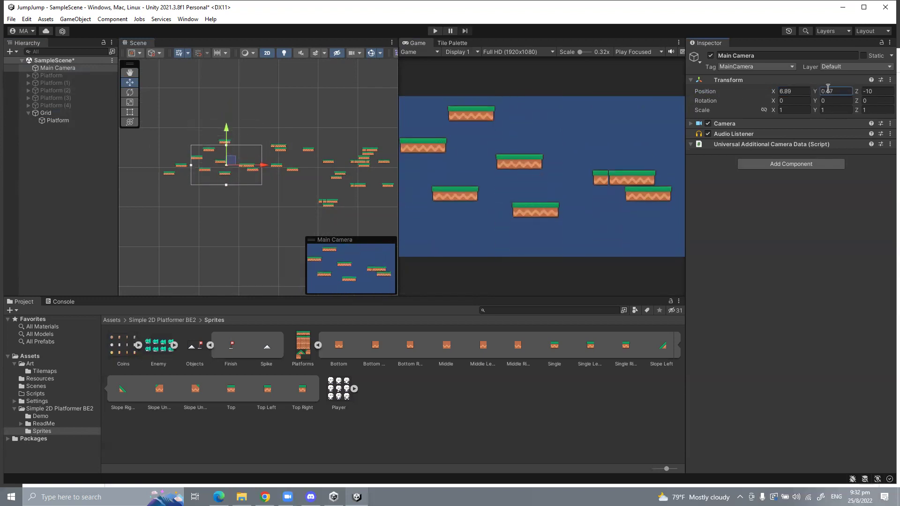
left_click_drag(771, 94, 731, 92)
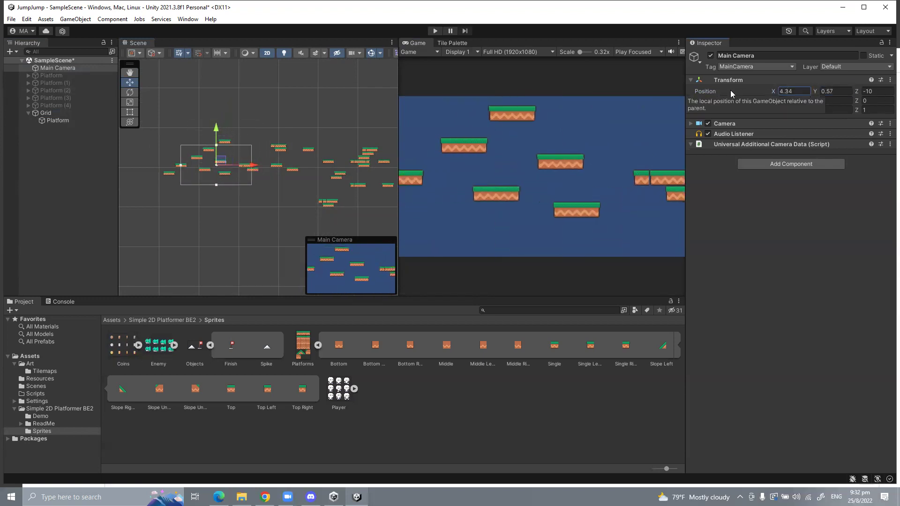
Step: Set the Main Camera position to X 0, Y 0 and zoom the views to check framing
double_click(789, 91)
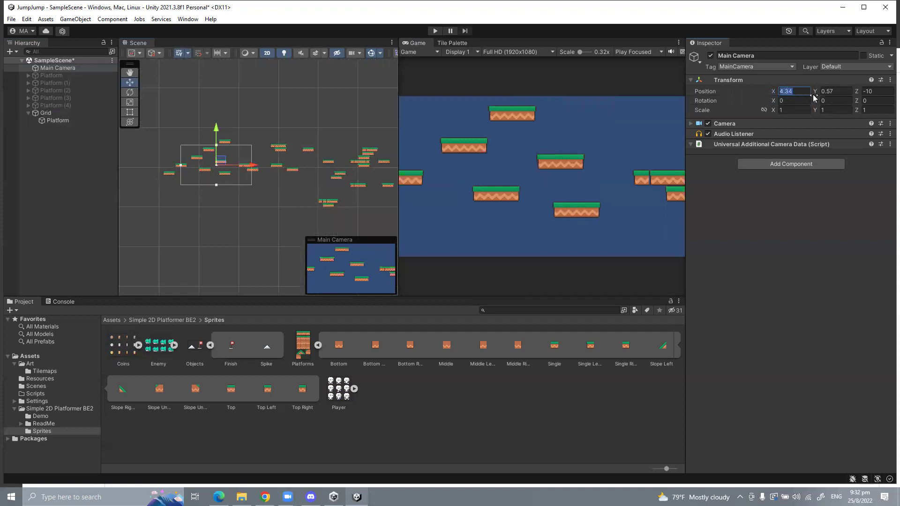
type("0")
double_click(822, 93)
type("0")
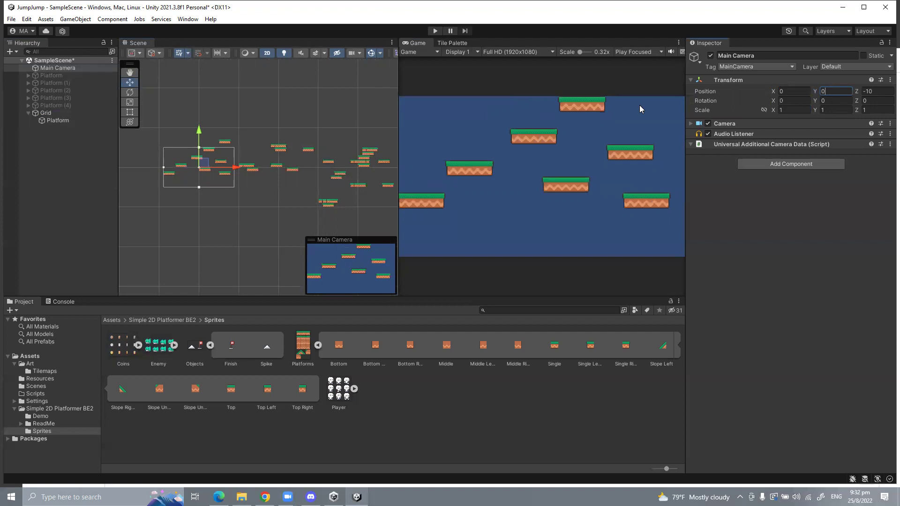
scroll(335, 158, "up", 2)
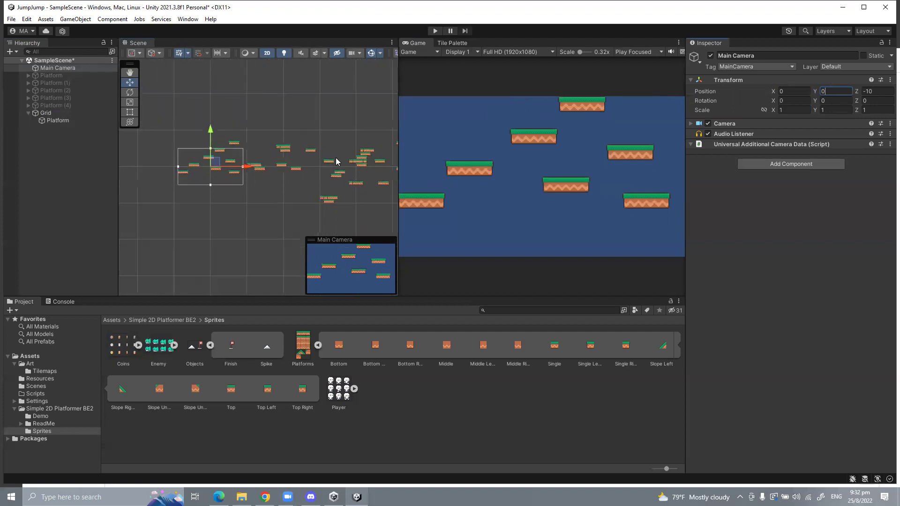
scroll(175, 185, "up", 2)
scroll(179, 183, "up", 4)
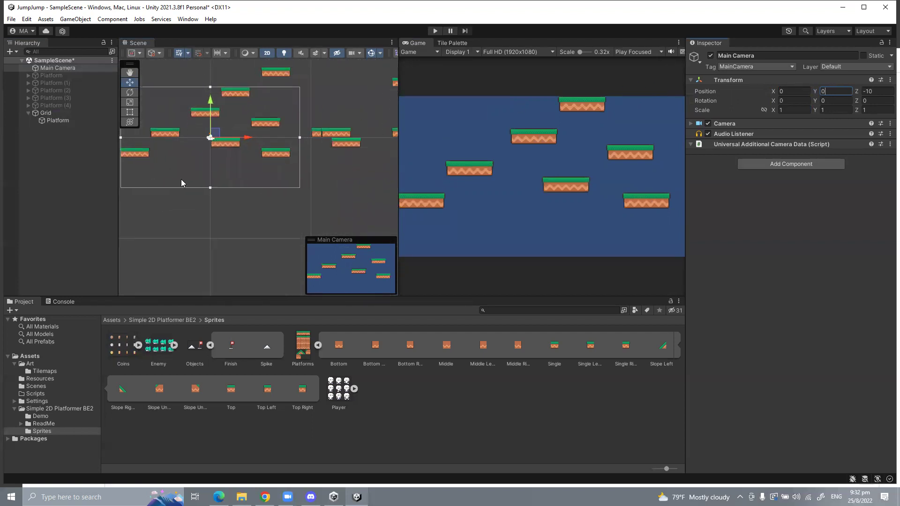
scroll(246, 108, "up", 2)
scroll(465, 154, "up", 8)
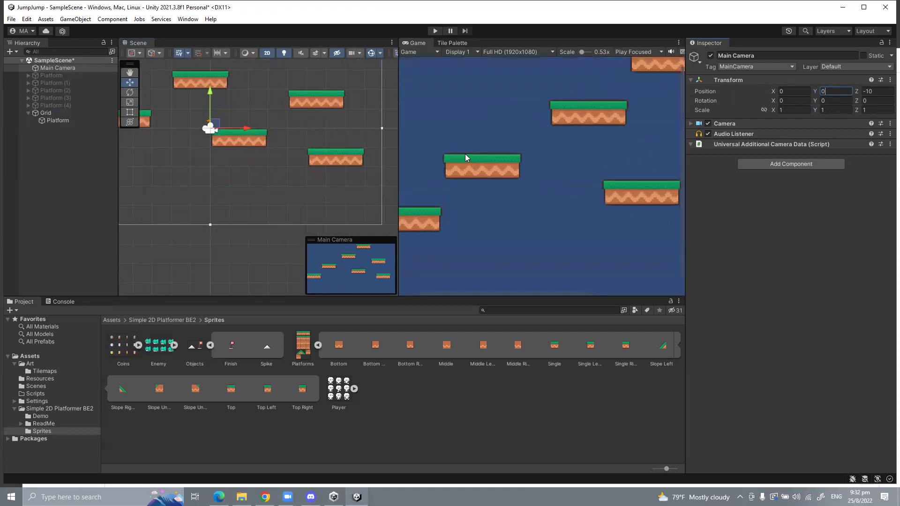
scroll(570, 140, "down", 7)
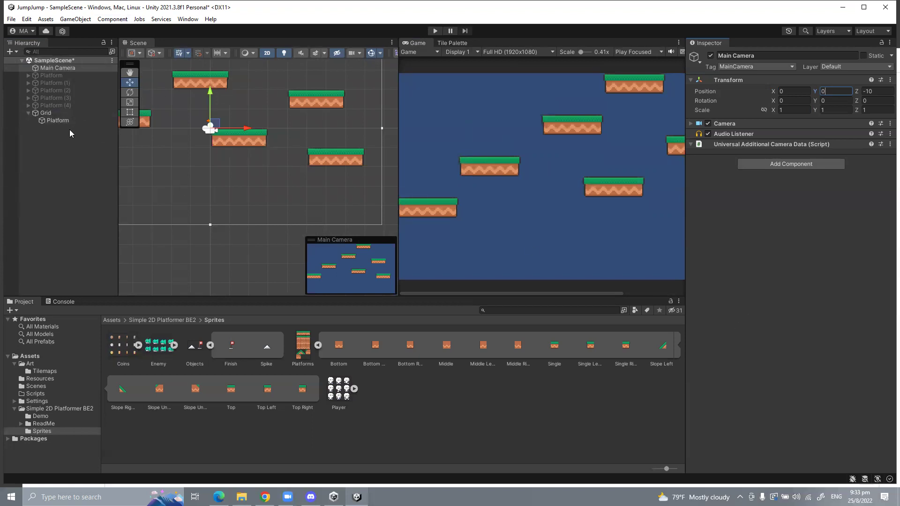
Step: In the Tile Palette, select the leftmost platform and try moving it, then undo
left_click(453, 43)
left_click(516, 114)
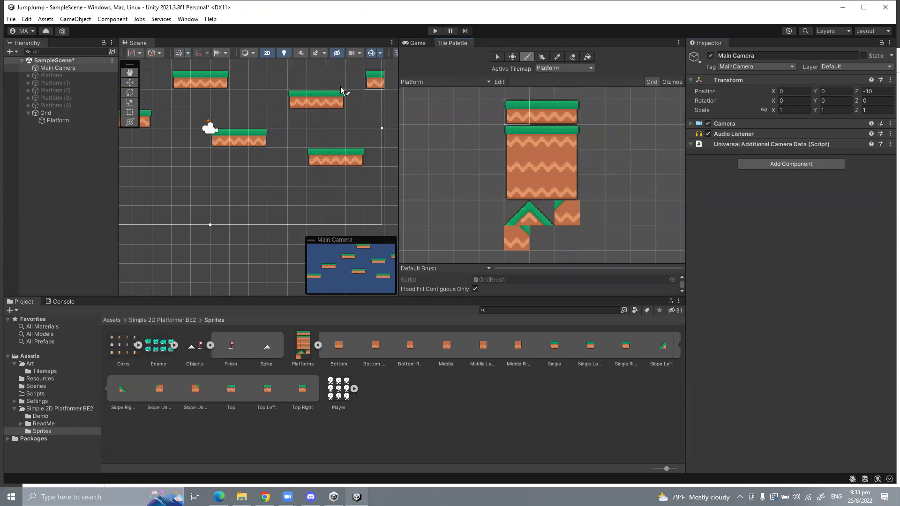
scroll(206, 117, "down", 4)
left_click(497, 57)
left_click(200, 153)
scroll(199, 148, "down", 1)
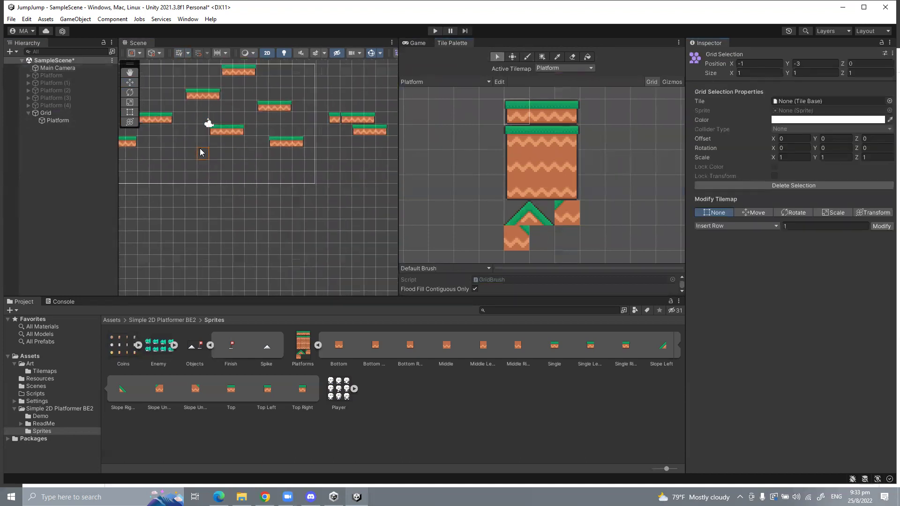
scroll(148, 135, "down", 5)
scroll(157, 143, "up", 4)
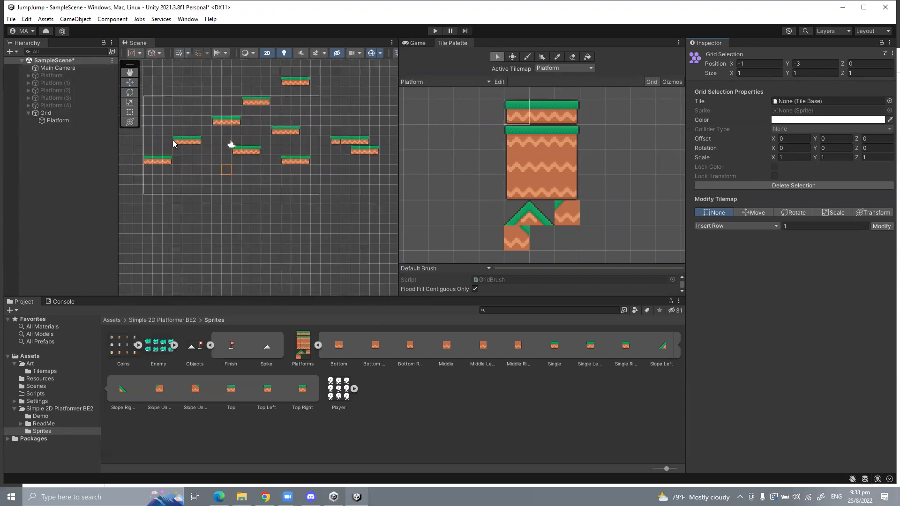
left_click(169, 161)
left_click_drag(124, 147, 158, 98)
key("m")
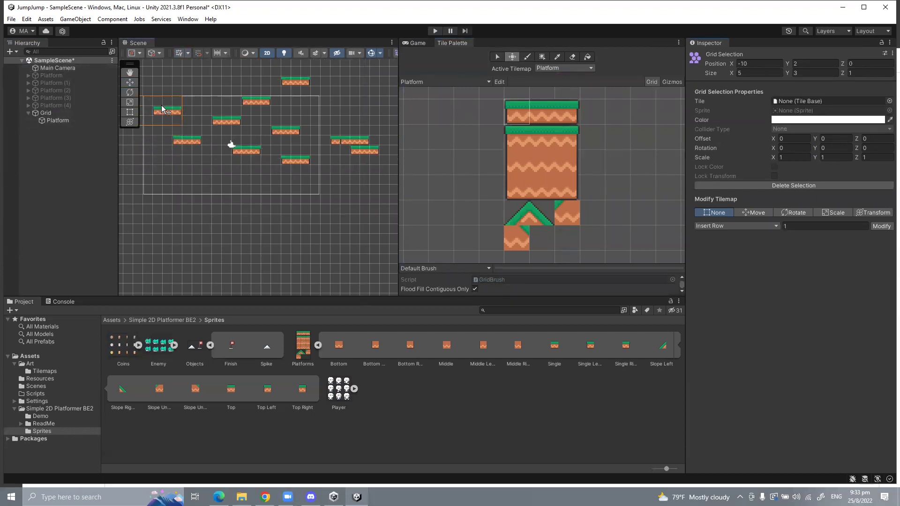
key("ctrl+z")
Step: Box-select the 10 by 8 block of platforms and raise it by one cell
left_click(498, 56)
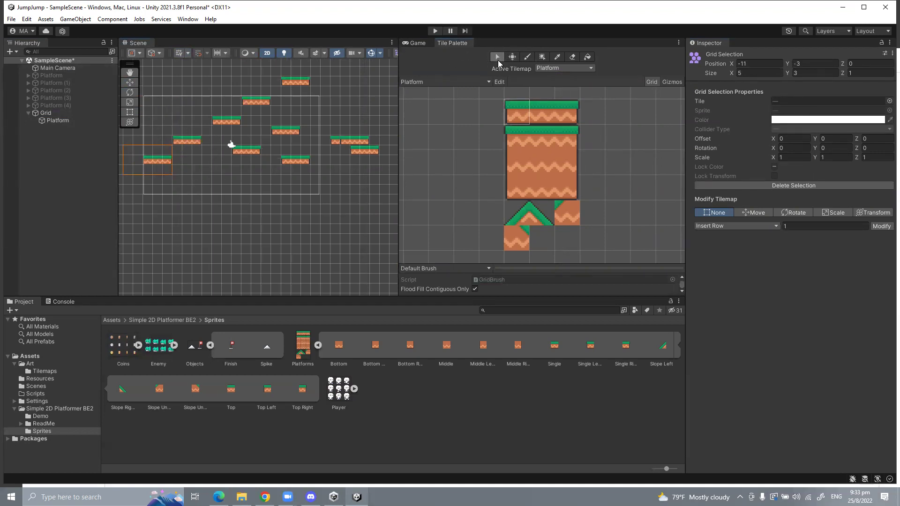
left_click(197, 178)
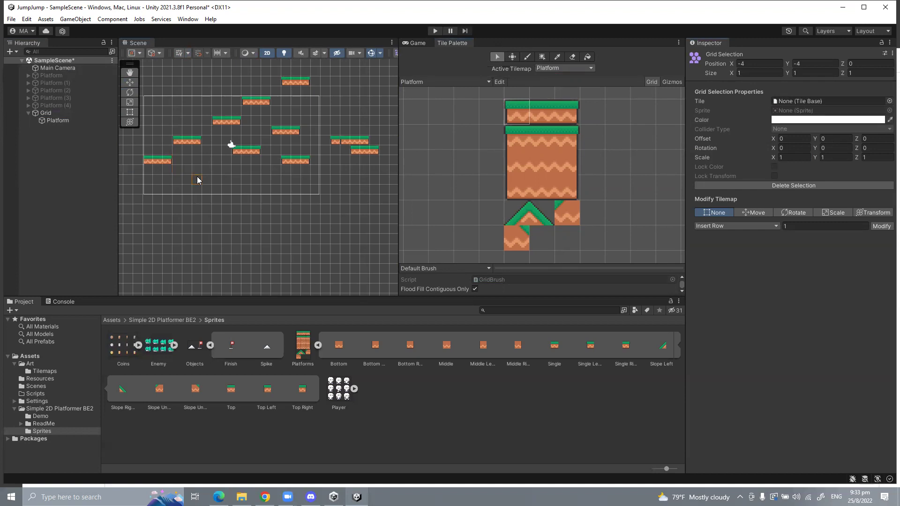
left_click_drag(145, 101, 240, 172)
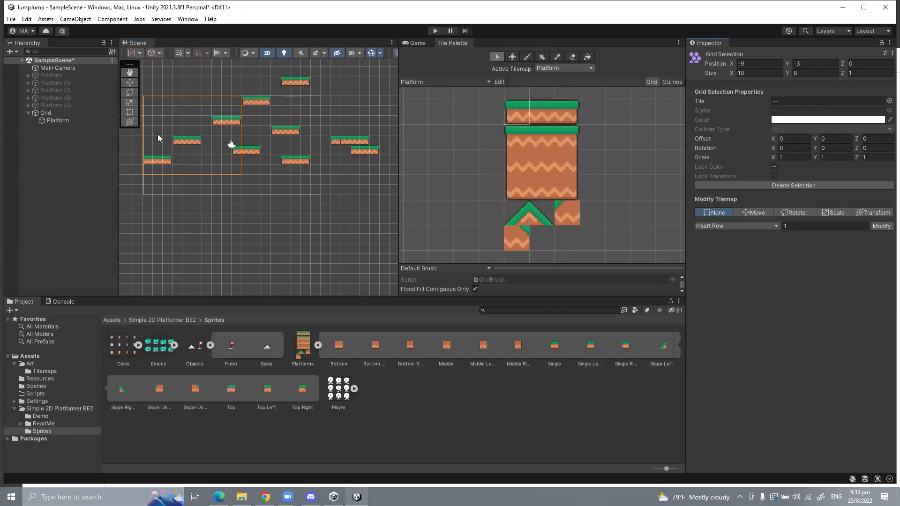
left_click(512, 57)
left_click_drag(223, 141, 198, 140)
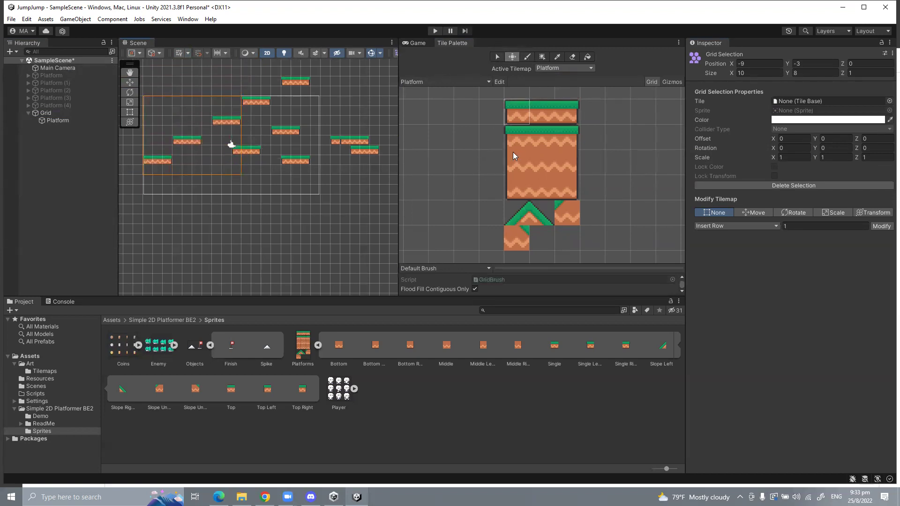
left_click(516, 138)
Step: Paint a long grass-topped bottom platform capped with the top-right end tile
scroll(328, 168, "down", 2)
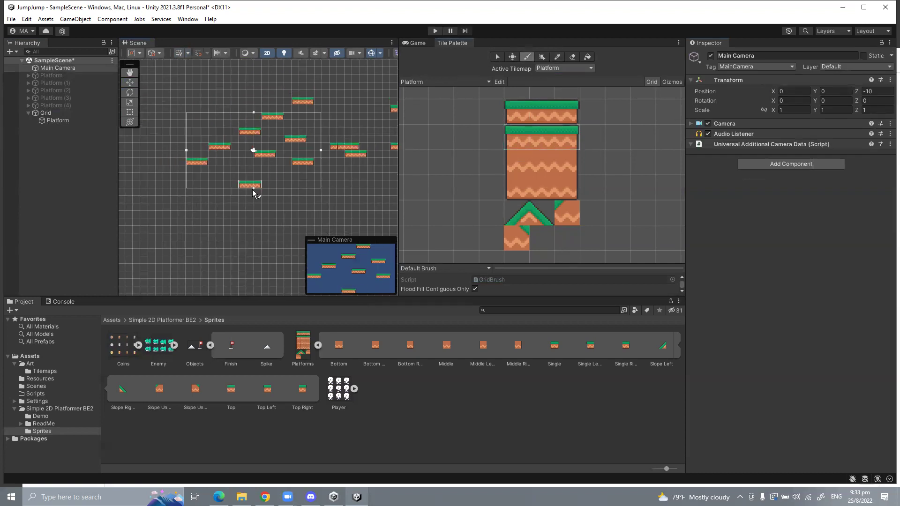
left_click(239, 189)
left_click(565, 161)
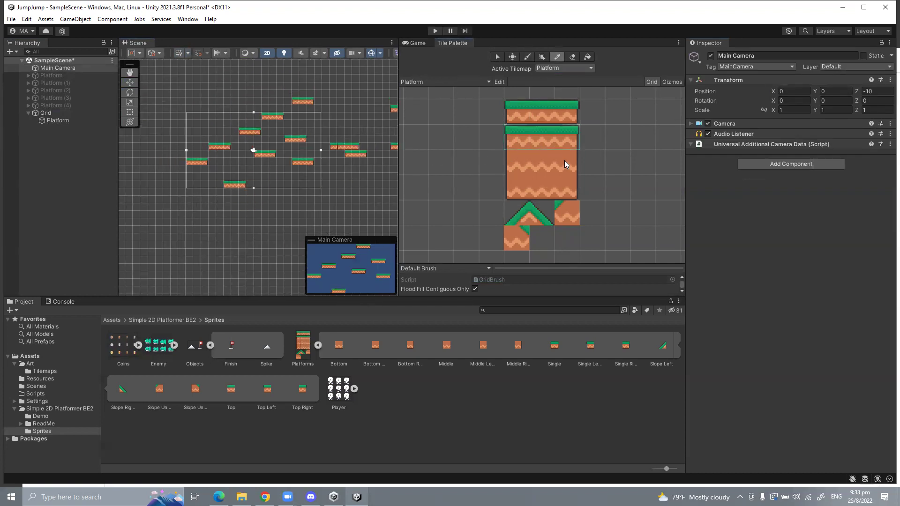
left_click_drag(527, 139, 558, 143)
key("b")
left_click(275, 188)
left_click(288, 187)
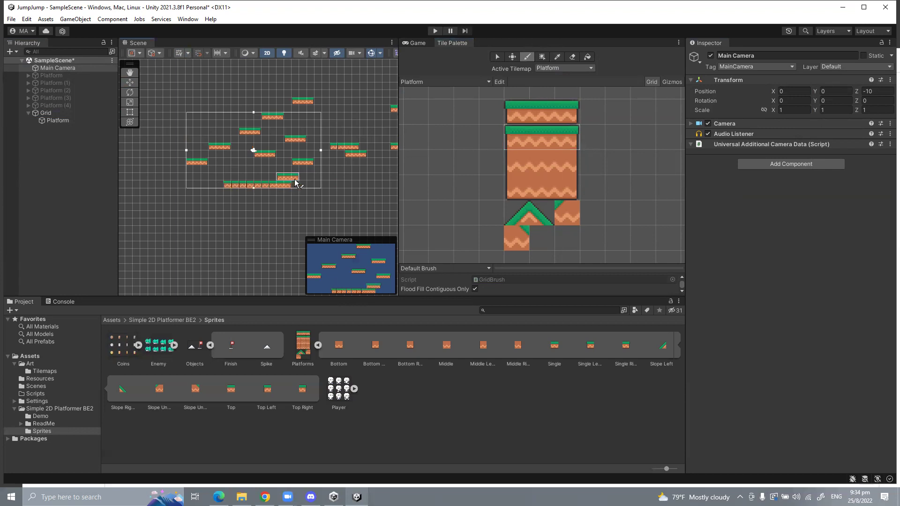
key("ctrl+z")
key("ctrl+z")
left_click(542, 136)
mouse_move(248, 185)
left_mouse_down()
mouse_move(236, 186)
mouse_move(296, 186)
left_mouse_up()
left_click(566, 136)
left_click(302, 184)
Step: Add edge tiles down the right side, across the bottom and up the left side
left_click(561, 160)
left_click(304, 193)
left_click(567, 188)
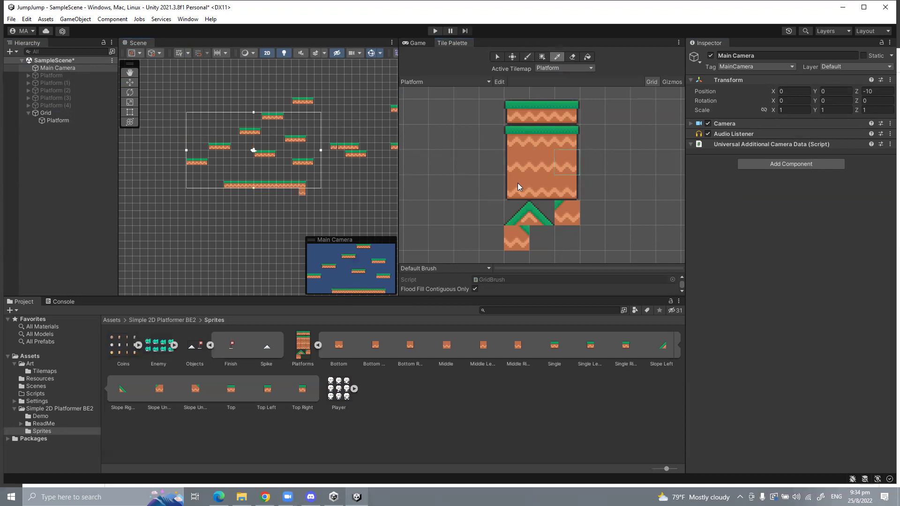
left_click(567, 162)
left_click_drag(303, 200, 302, 215)
left_click(565, 188)
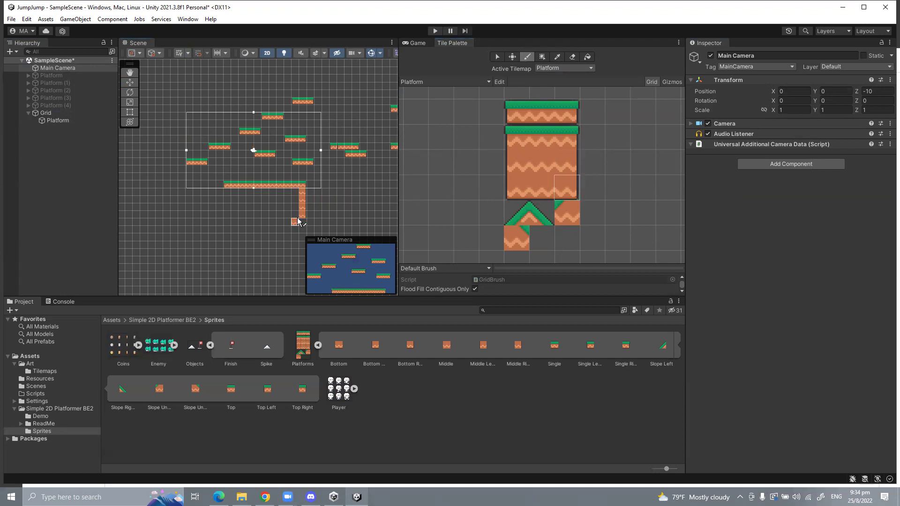
left_click(543, 188)
left_click_drag(292, 225, 267, 225)
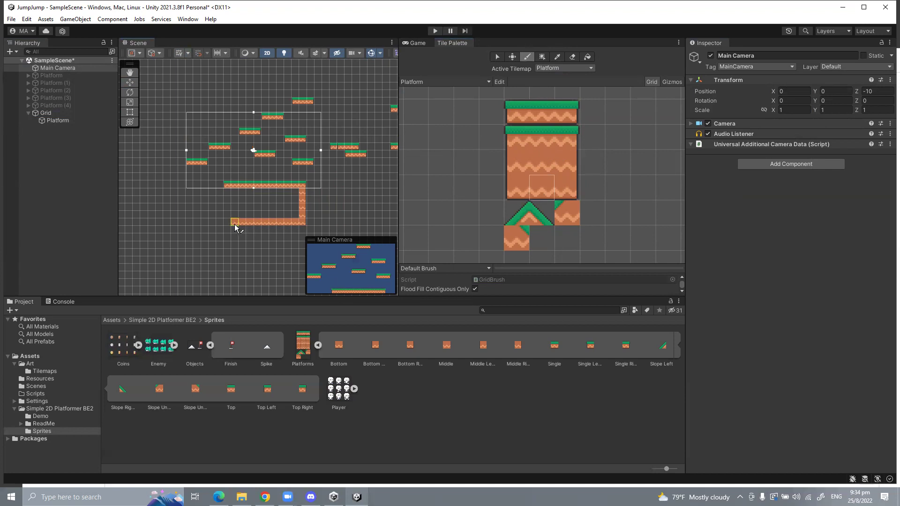
left_click(522, 191)
left_click(516, 163)
mouse_move(227, 222)
left_mouse_down()
mouse_move(230, 193)
mouse_move(265, 210)
left_mouse_up()
Step: Flood-fill the area inside the frame, replacing the hand-painted middle tiles
scroll(280, 197, "up", 2)
scroll(531, 164, "up", 1)
left_click(534, 164)
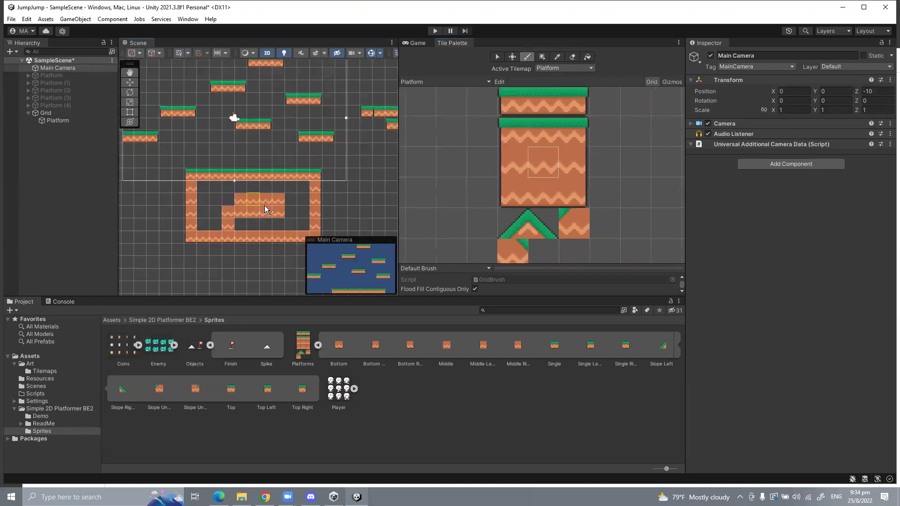
key("ctrl+z")
key("ctrl+z")
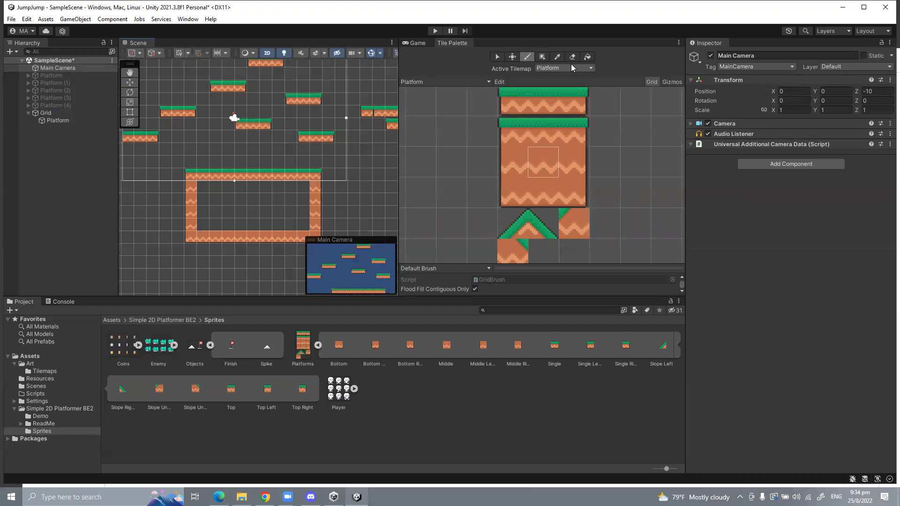
left_click(588, 56)
left_click(241, 203)
left_click(510, 58)
scroll(284, 192, "down", 4)
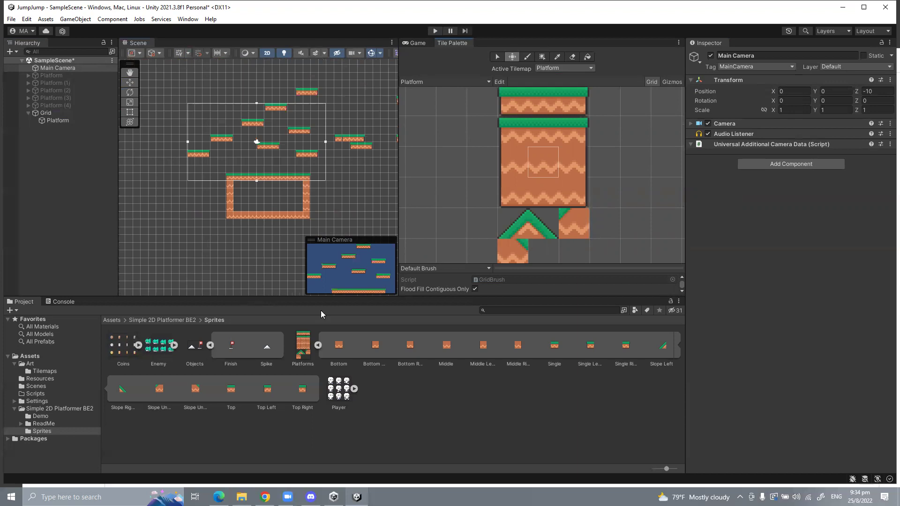
Step: Expand the Player sprite sheet in the Project window to reveal its frames
left_click(343, 395)
left_click(356, 388)
right_click(356, 420)
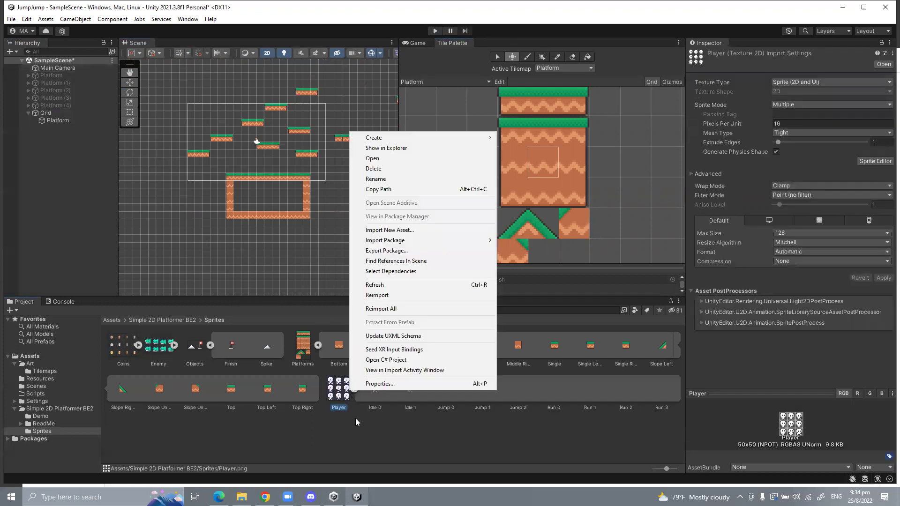
left_click(355, 421)
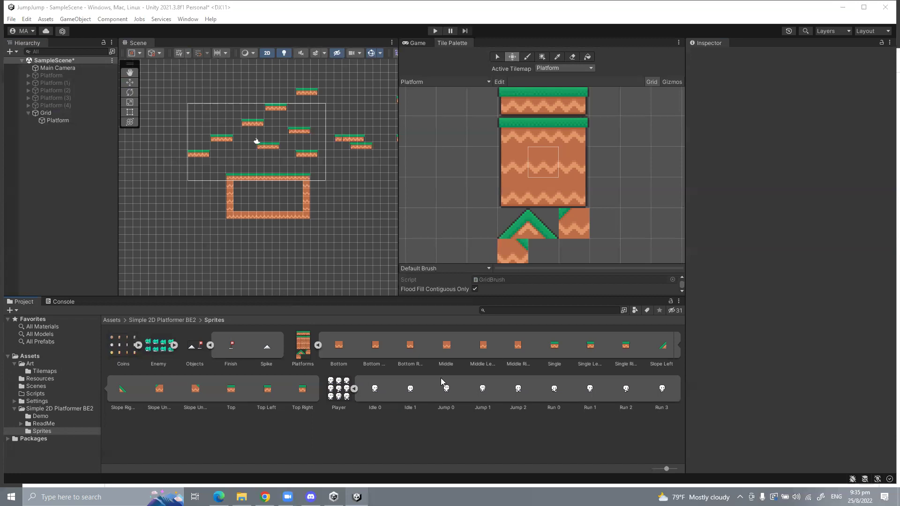
Step: Compare the Idle 0 and Idle 1 frames of the Player sheet in the Inspector
left_click(410, 389)
left_click(384, 393)
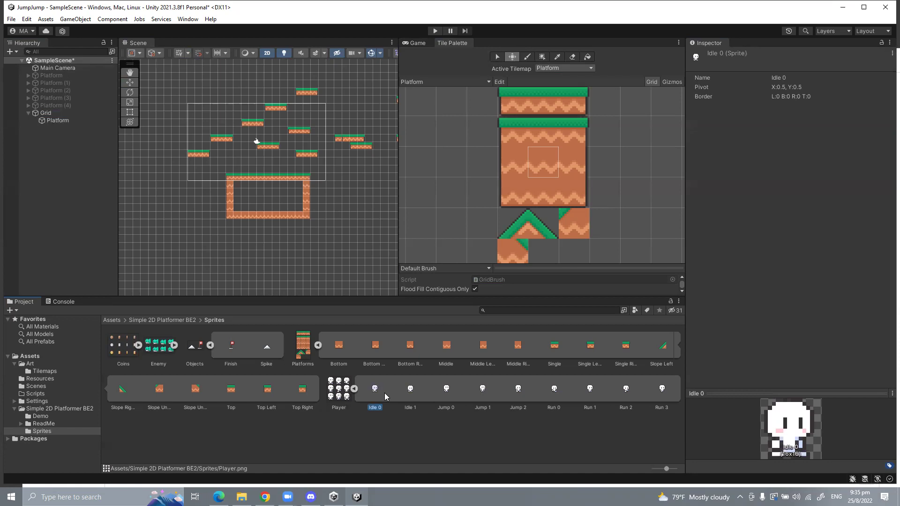
key("Right")
key("Left")
key("Right")
key("Left")
key("Right")
key("Left")
key("Right")
key("Left")
key("Right")
key("Left")
key("Right")
key("Left")
key("Right")
key("Left")
key("Right")
key("Left")
key("Right")
key("Left")
key("Right")
key("Right")
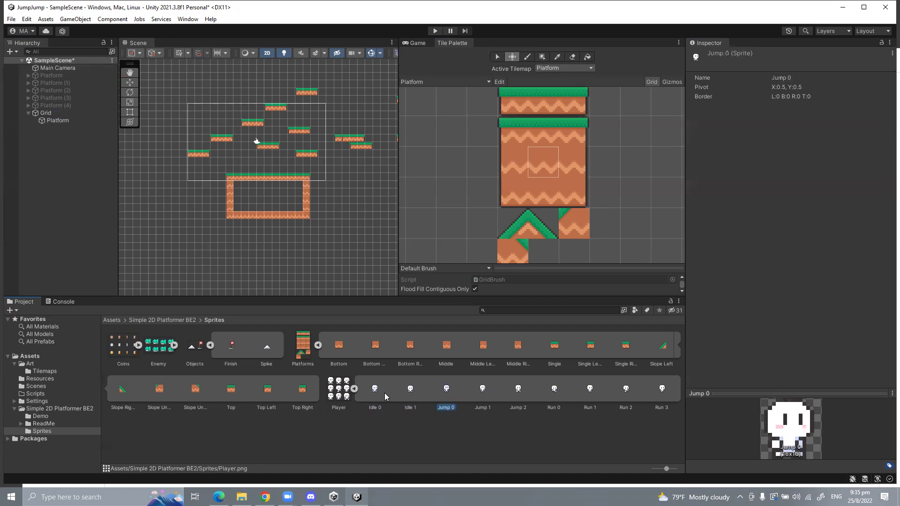
Step: Step through the Jump and Run frames, then select the Idle 0 frame
key("Right")
key("Right")
key("Right")
key("Left")
key("Left")
key("Right")
key("Right")
key("Left")
key("Left")
key("Right")
key("Right")
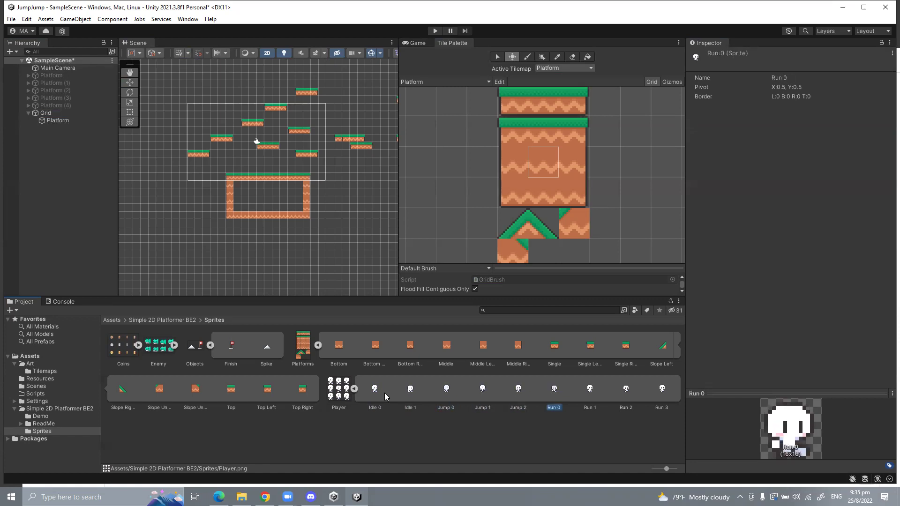
key("Right")
key("Right")
key("Right")
key("Left")
key("Left")
key("Right")
key("Right")
key("Left")
key("Left")
key("Left")
left_click(375, 394)
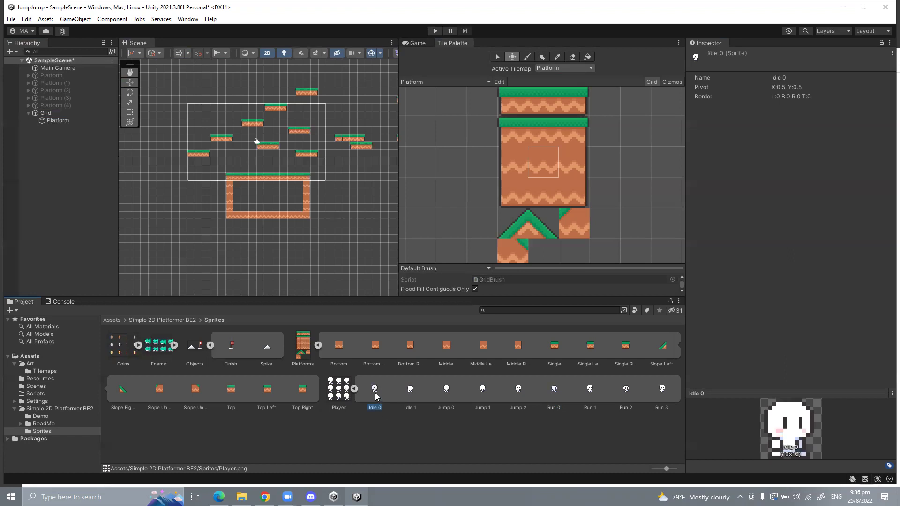
Step: Place the Idle 0 sprite in the level as a scene object and start Play mode
left_click_drag(376, 396, 222, 130)
left_click(415, 43)
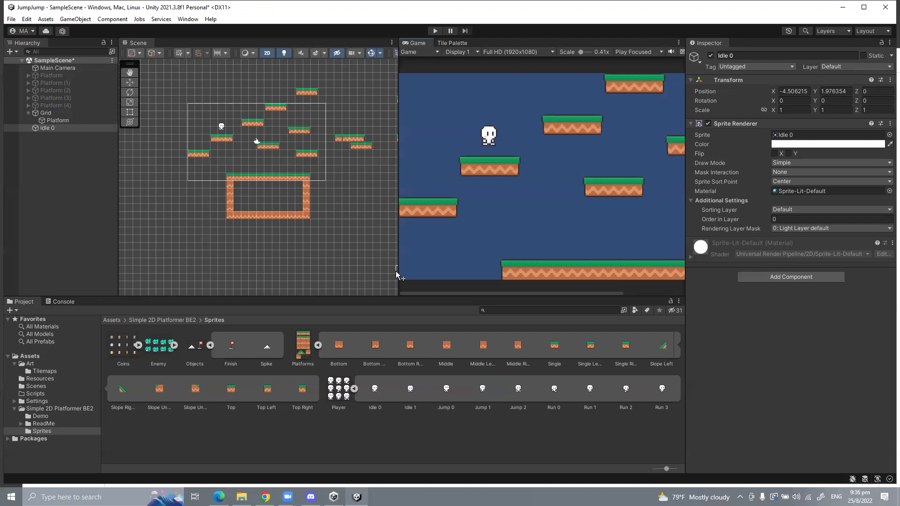
left_click(435, 31)
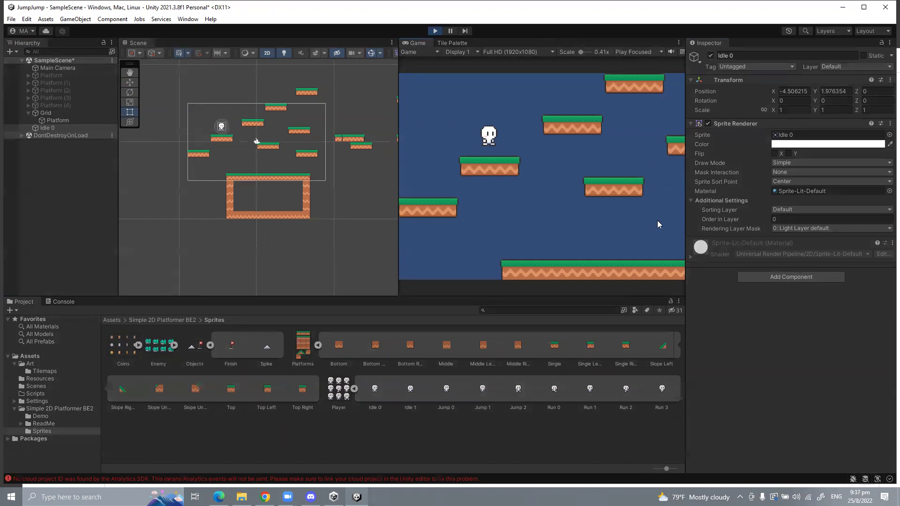
Step: Restart Play mode and add a Rigidbody to the Idle 0 player via a 'rigid' search
left_click(50, 129)
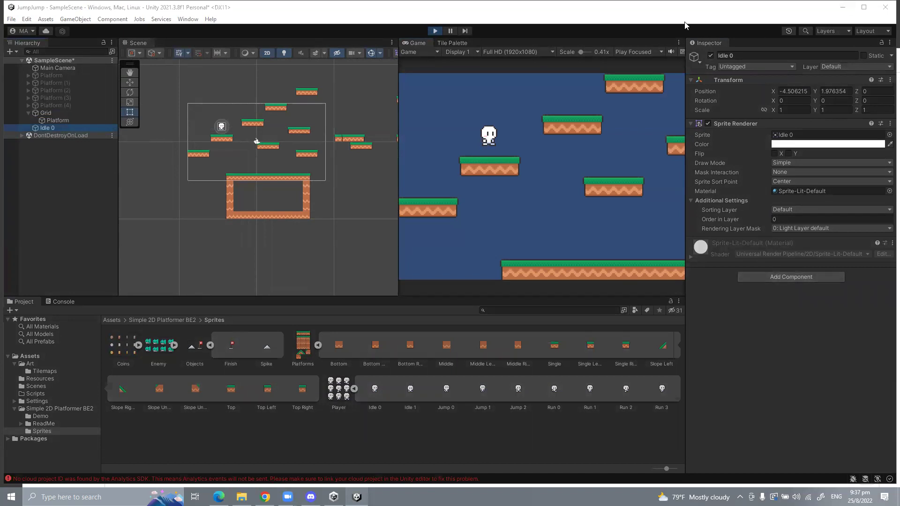
left_click(435, 31)
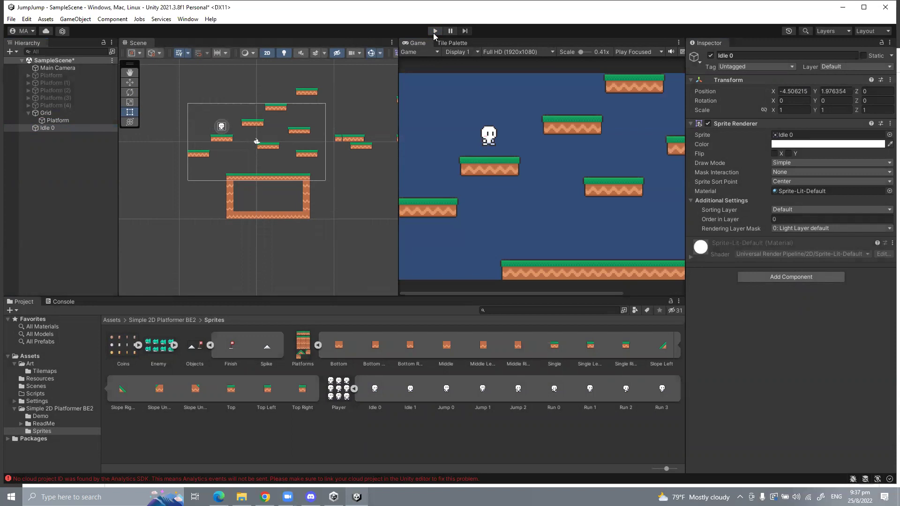
left_click(433, 32)
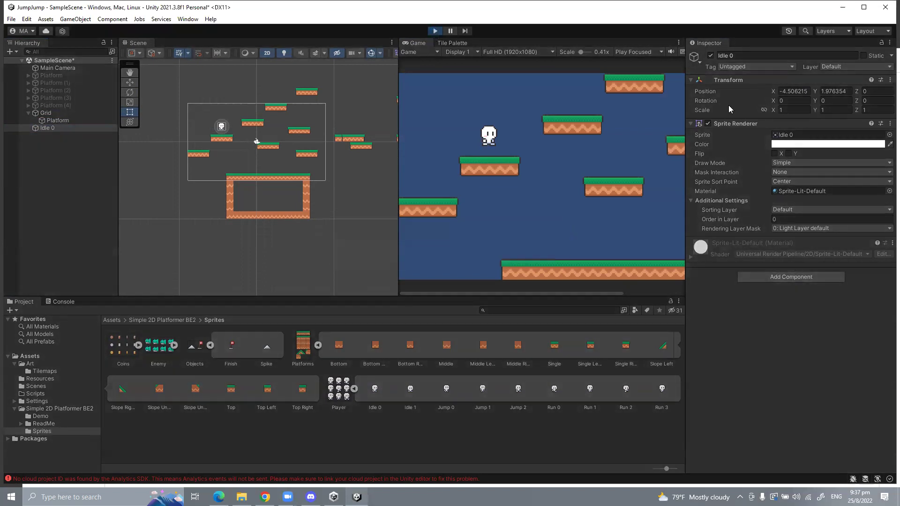
left_click(753, 276)
type("rigid")
key("Return")
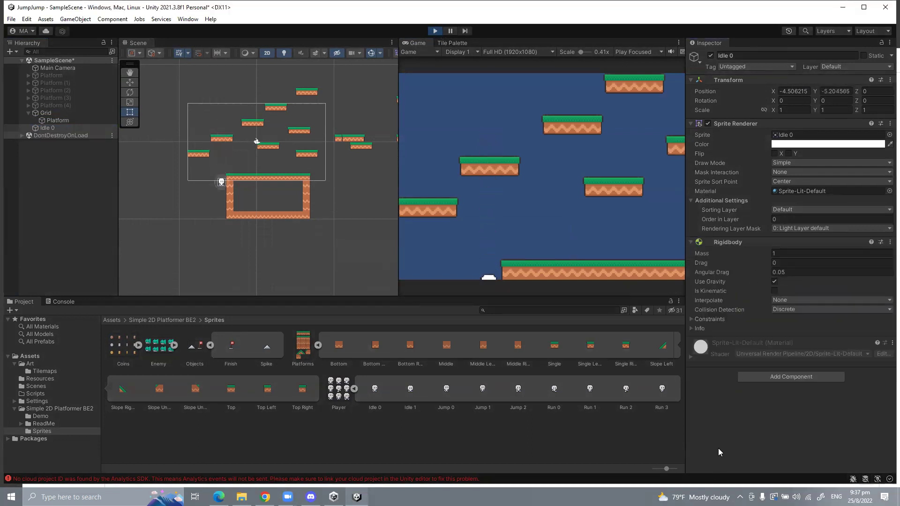
Step: Try adding Box Collider 2D, cancel both conflict warnings, and stop Play mode
left_click(765, 375)
type("col")
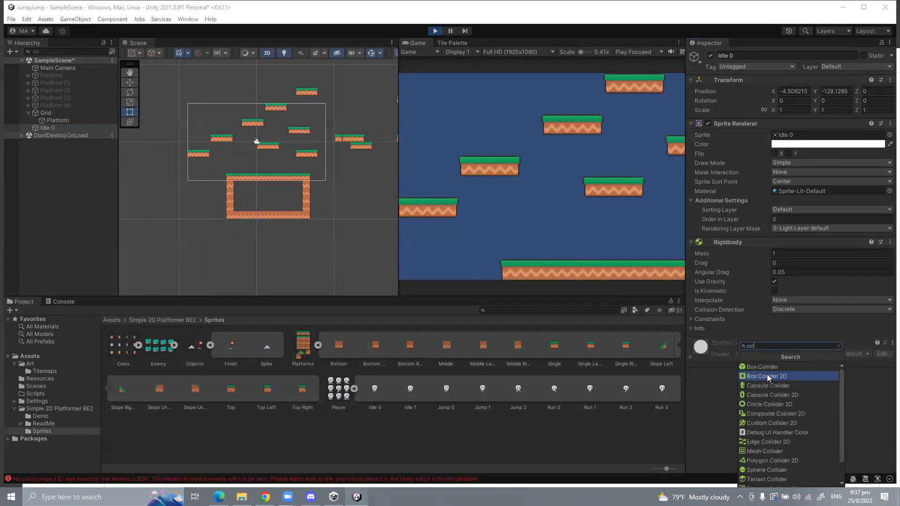
left_click(767, 376)
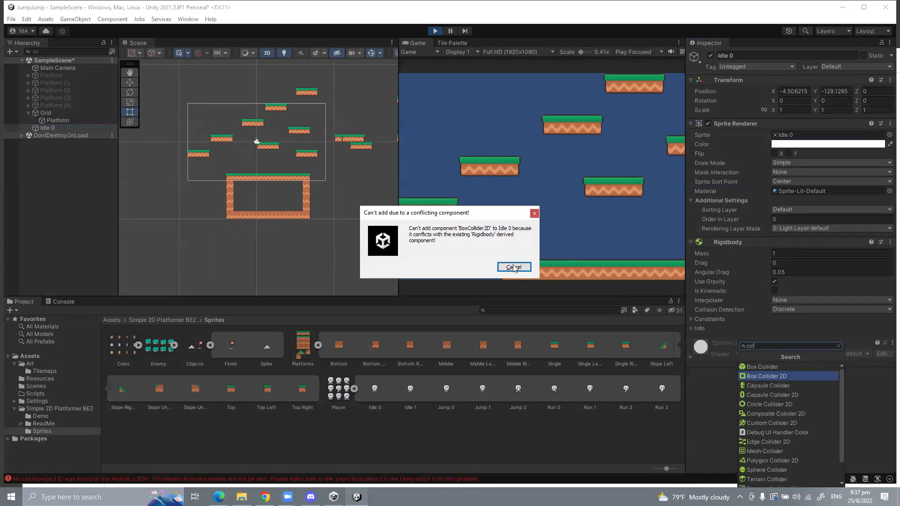
left_click(515, 268)
left_click(749, 377)
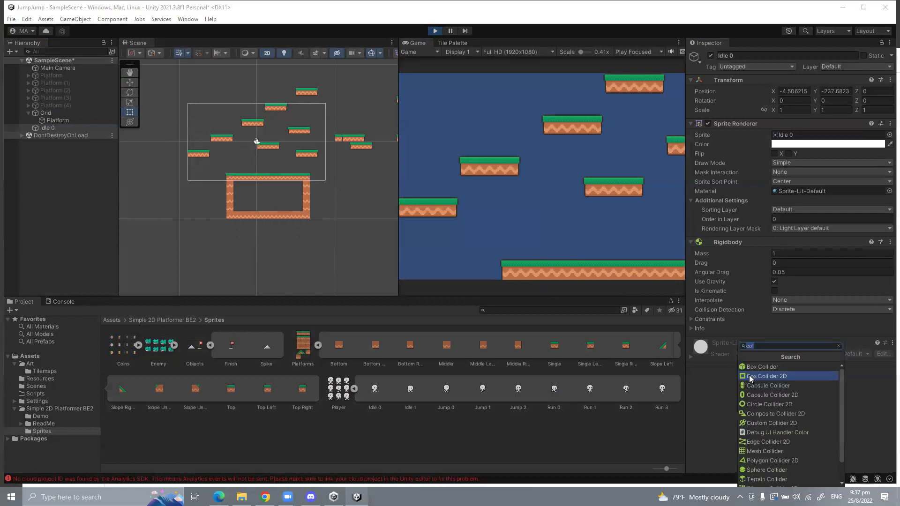
left_click(749, 375)
left_click(517, 271)
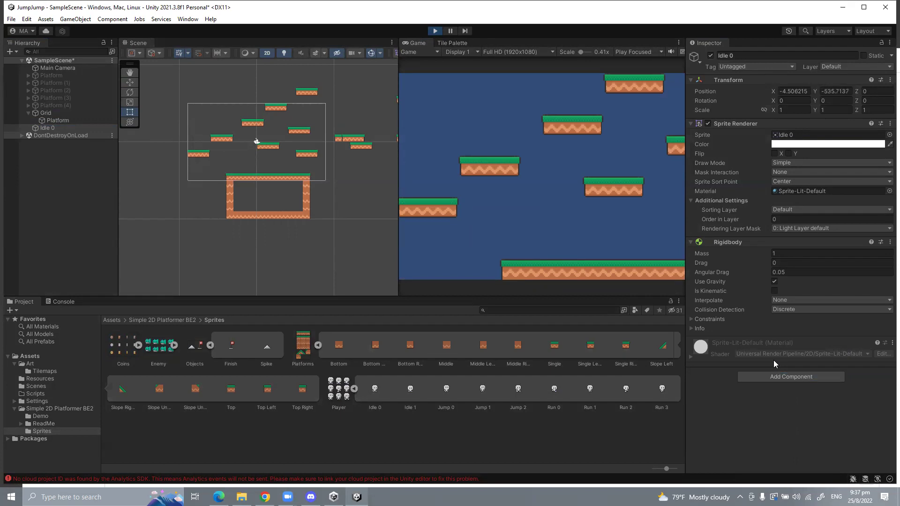
left_click(435, 31)
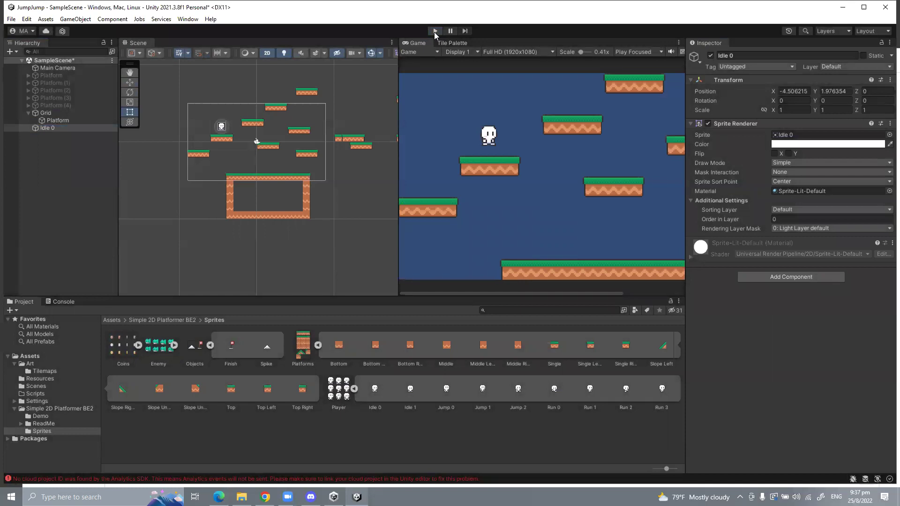
left_click(435, 32)
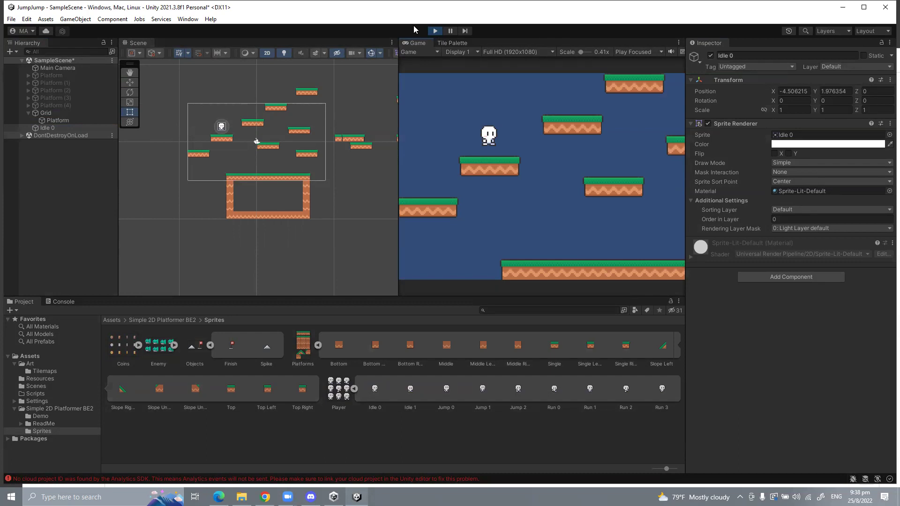
left_click(818, 281)
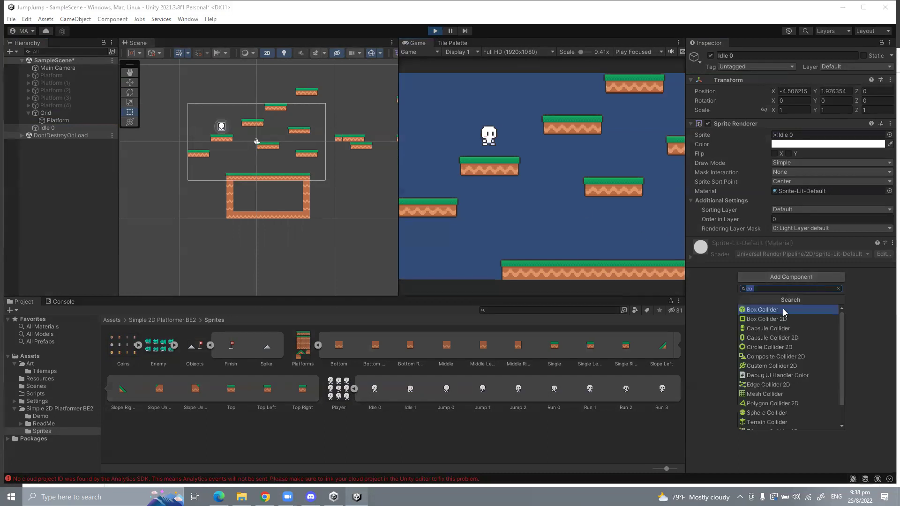
key("Escape")
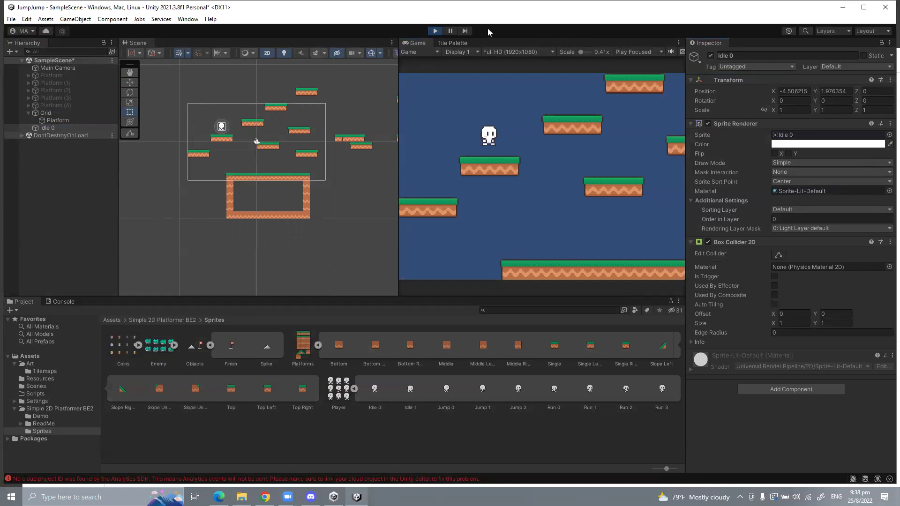
left_click(435, 33)
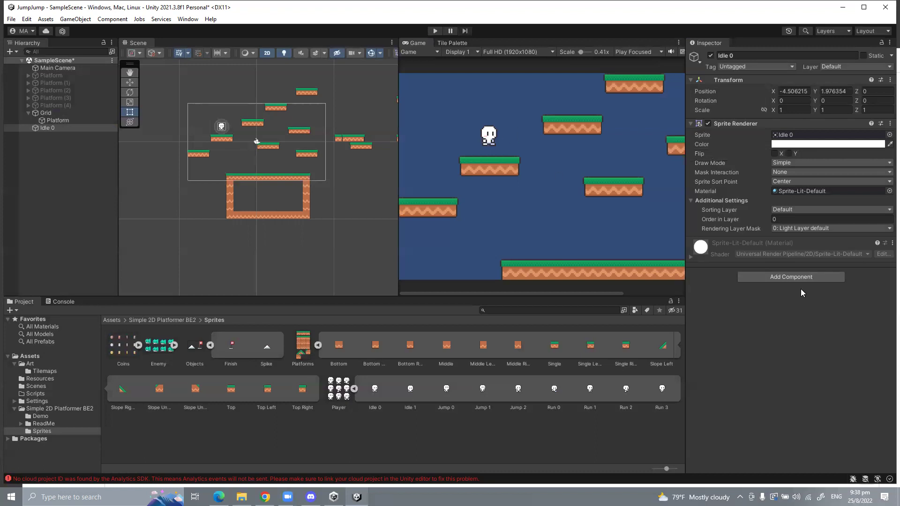
Step: Add a Rigidbody 2D to Idle 0 via an 'ri' search and check its Dynamic body type
left_click(798, 276)
key("BackSpace")
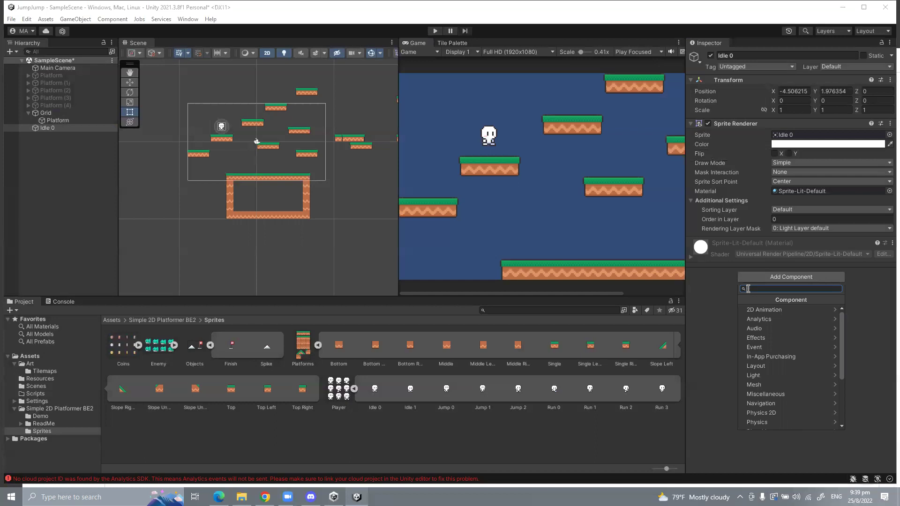
type("ri")
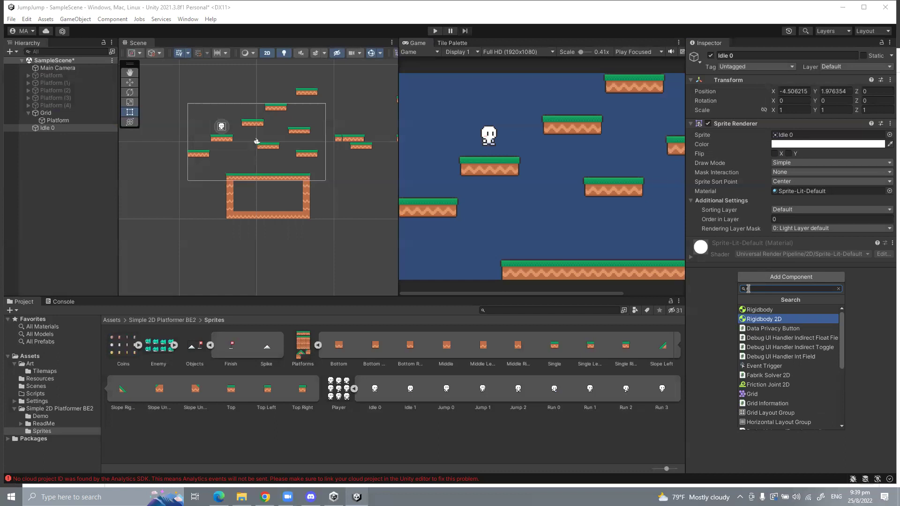
key("Return")
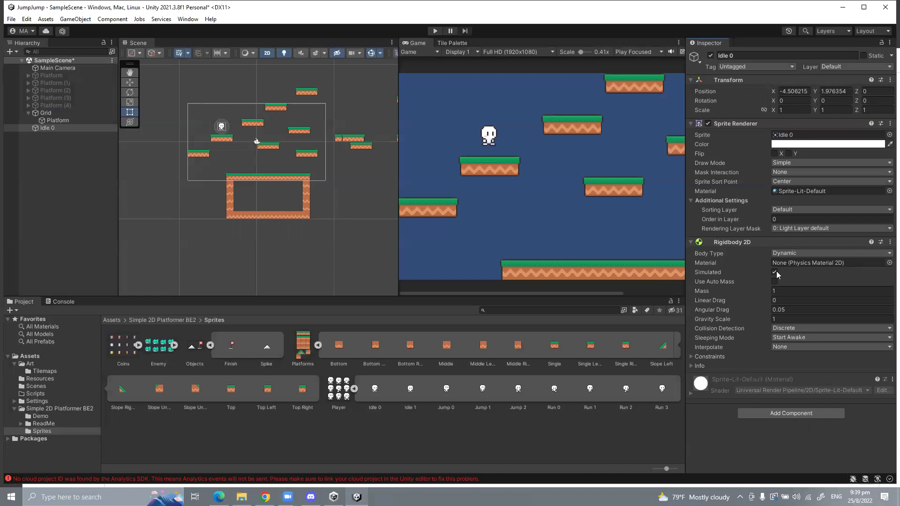
left_click(787, 253)
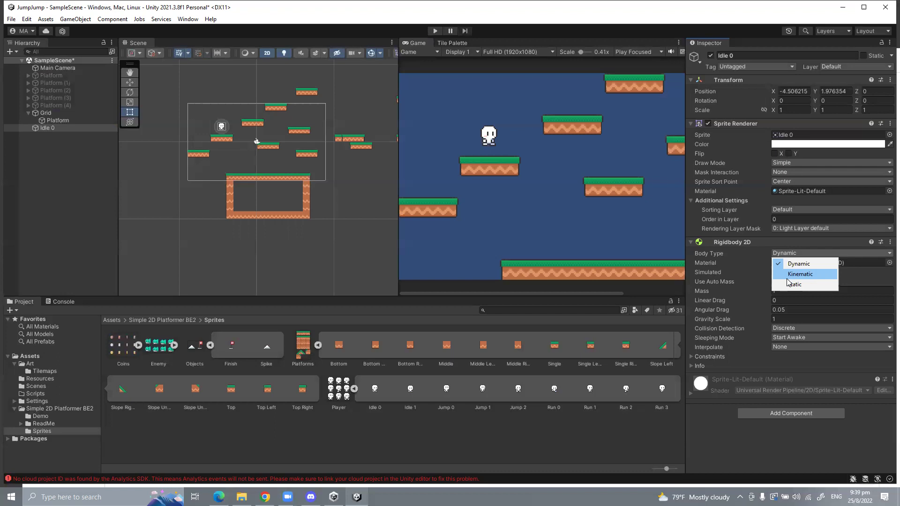
left_click(710, 247)
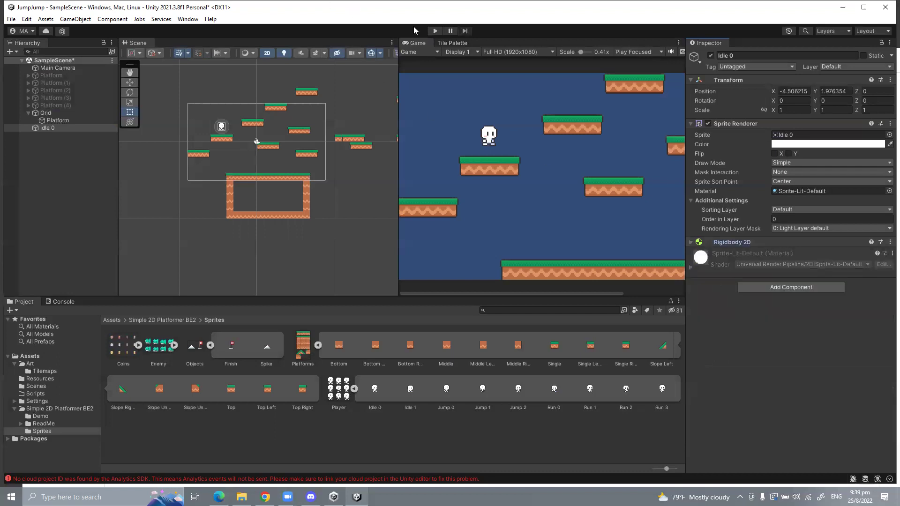
left_click(433, 32)
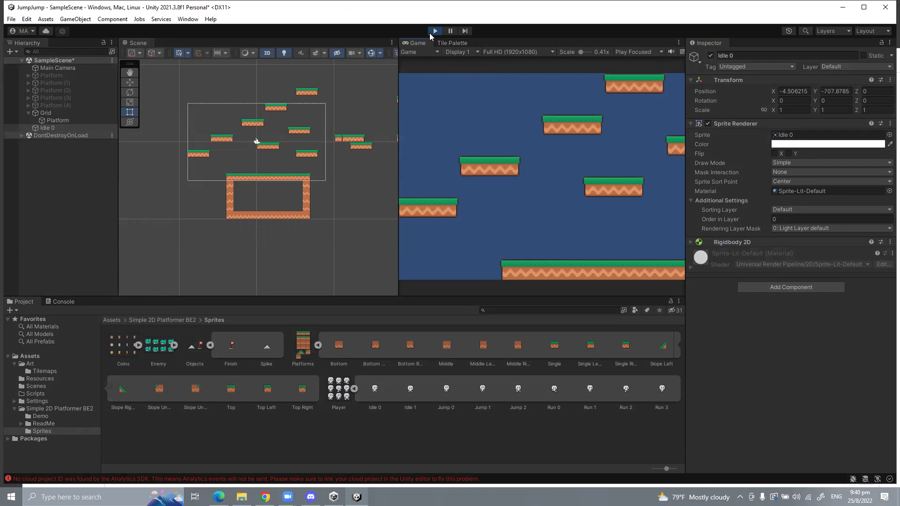
left_click(432, 33)
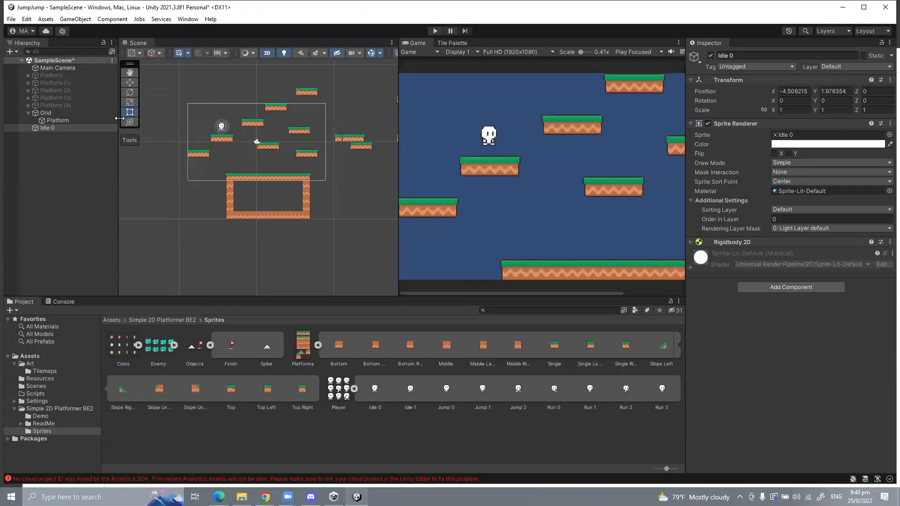
Step: Add a Box Collider 2D to the Idle 0 player via a 'box' component search
left_click(43, 128)
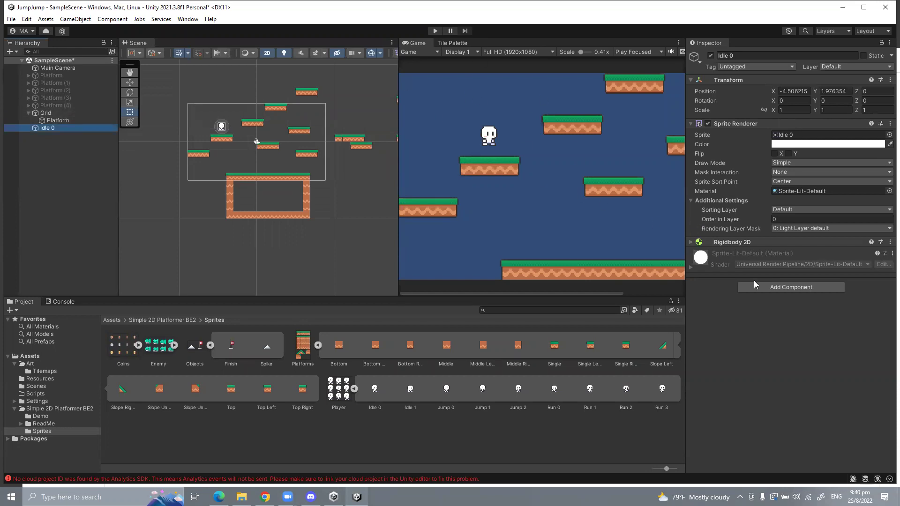
left_click(777, 292)
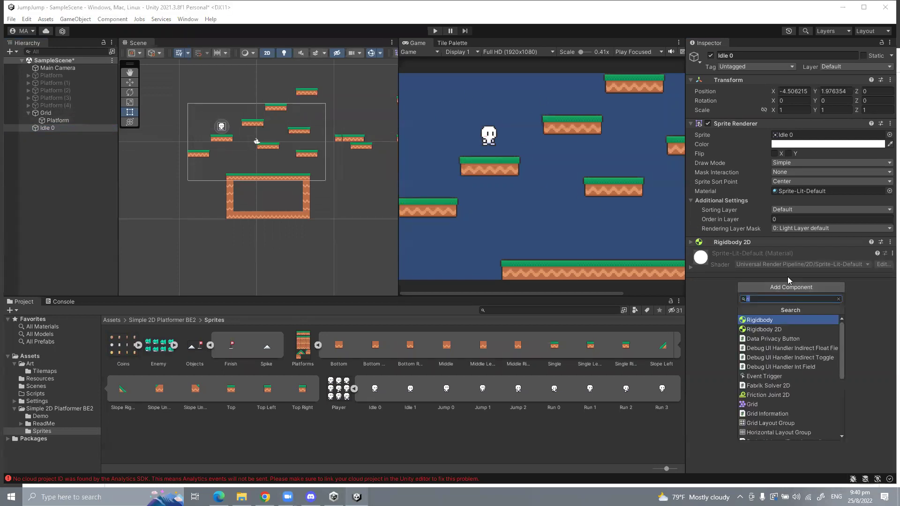
type("box")
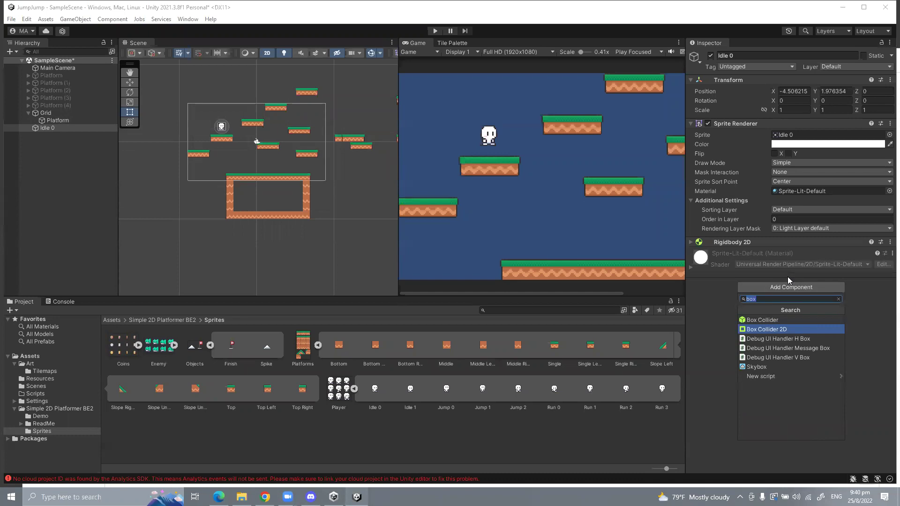
key("Return")
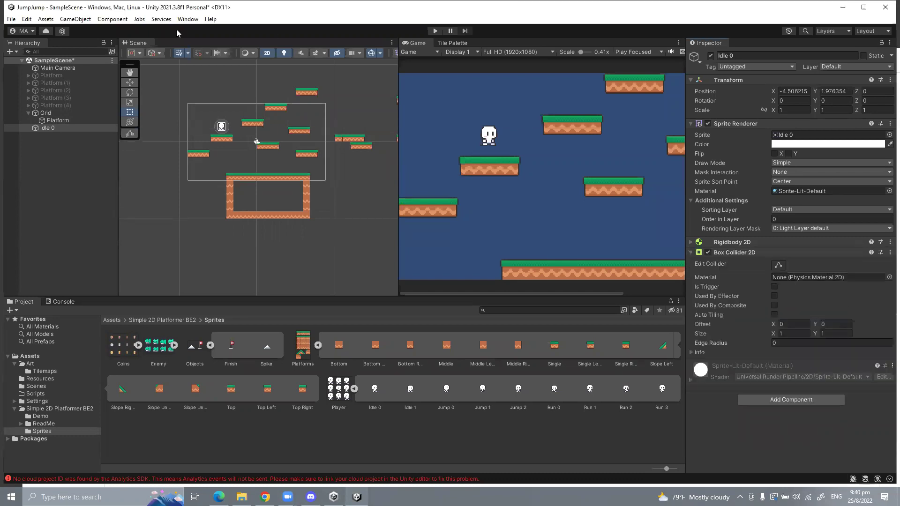
scroll(205, 122, "up", 5)
scroll(235, 147, "up", 5)
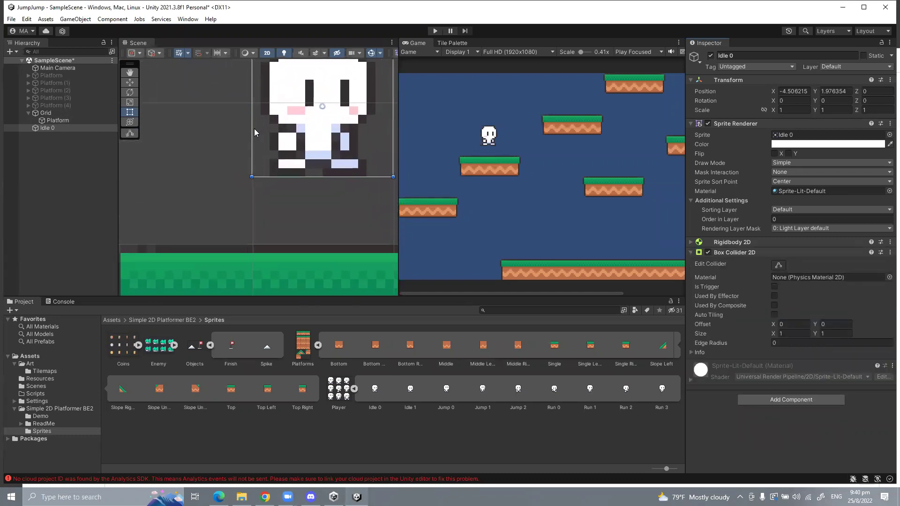
scroll(254, 128, "down", 2)
key("w")
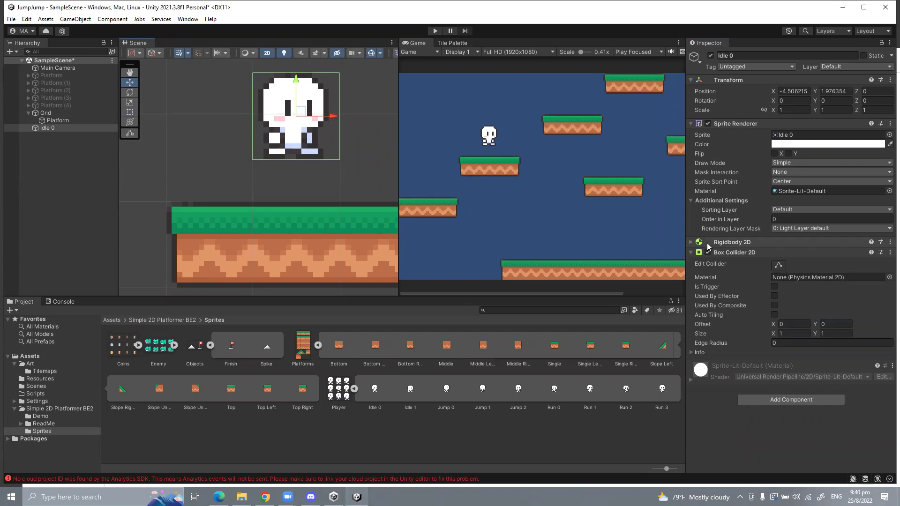
Step: Remove the Box Collider 2D and add it to the player again
right_click(729, 254)
left_click(752, 293)
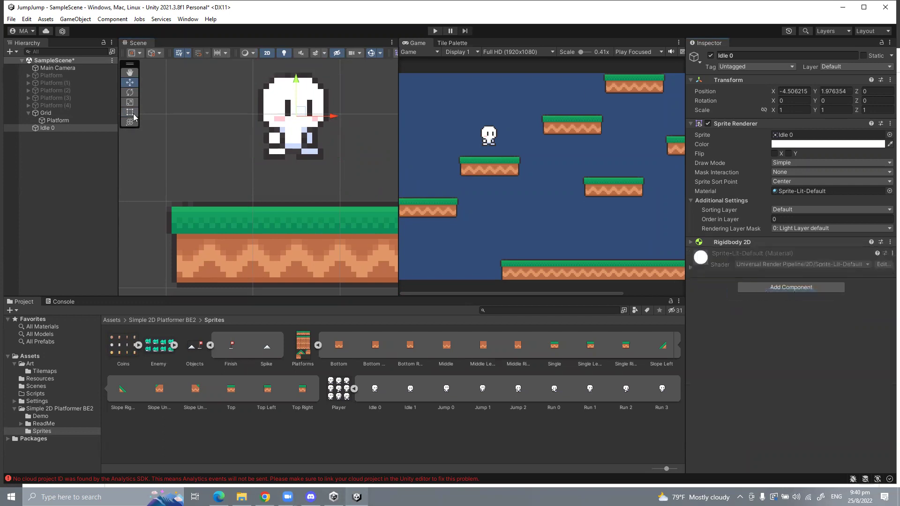
left_click(761, 286)
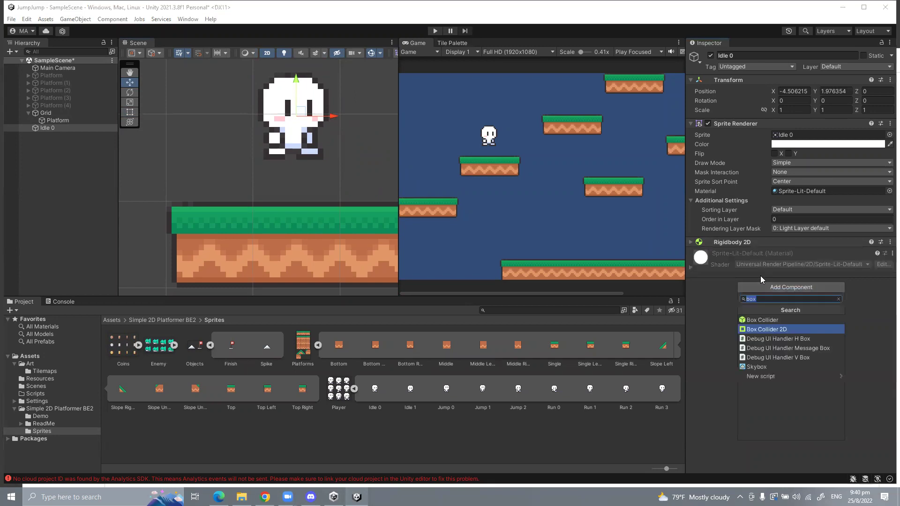
key("Return")
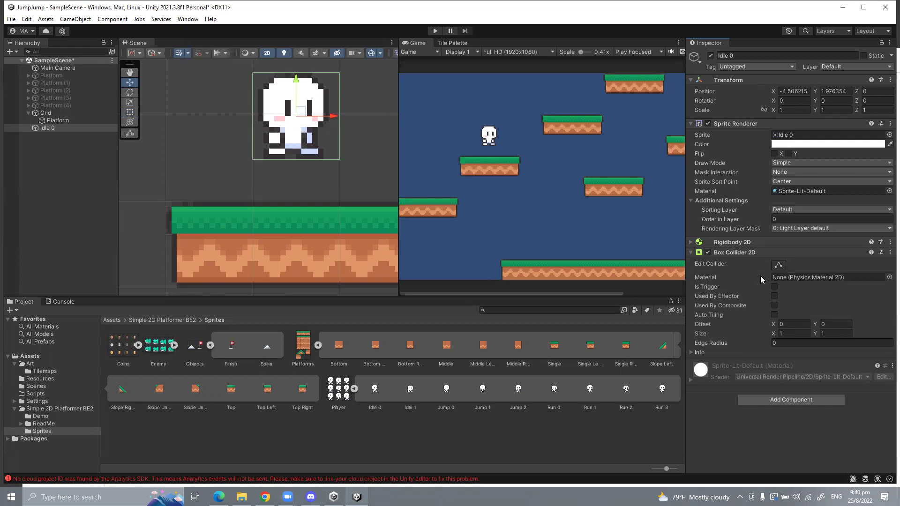
Step: Pull the Box Collider 2D's left and right edges in to fit the sprite
left_click(778, 265)
left_click_drag(339, 116, 329, 116)
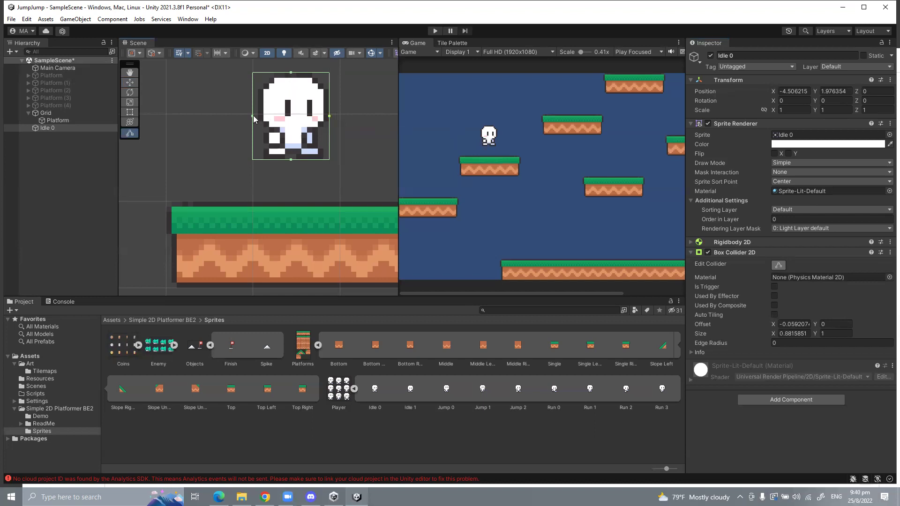
left_click_drag(253, 116, 257, 115)
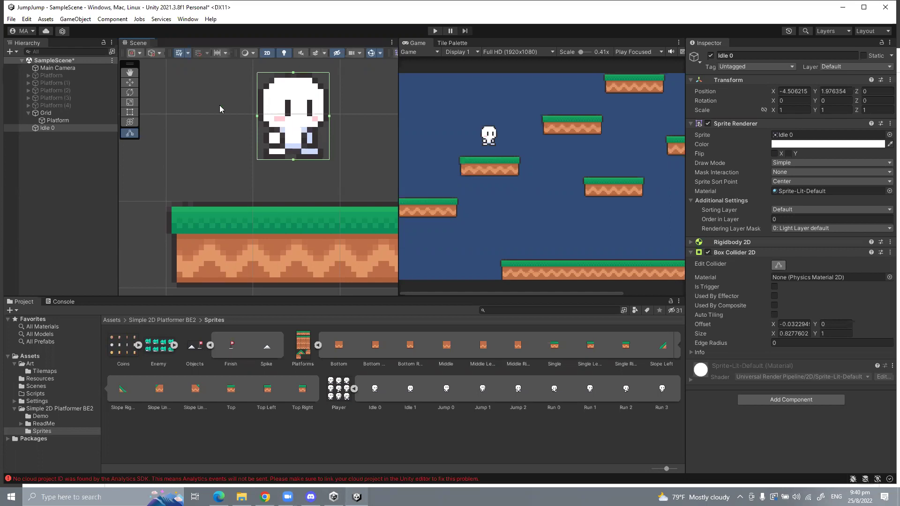
Step: Play-test the character falling through the platforms, then select the Platform tilemap
left_click(436, 31)
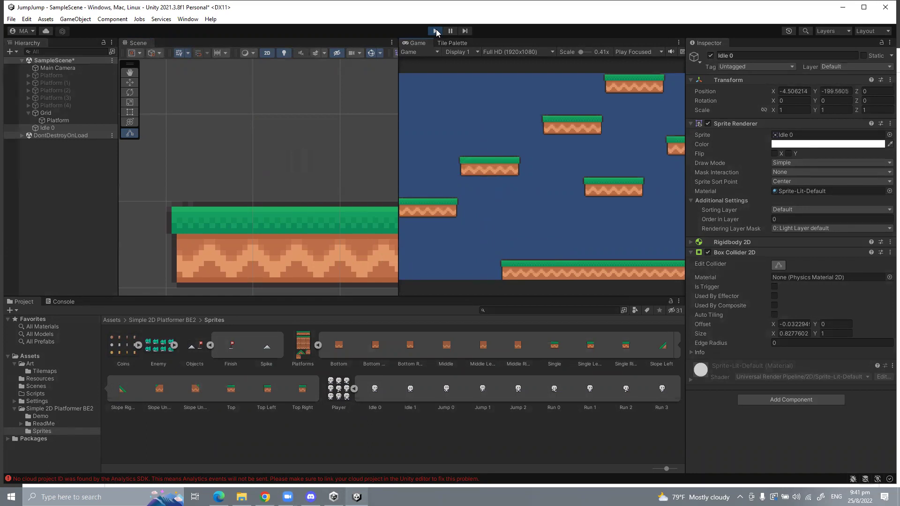
left_click(436, 30)
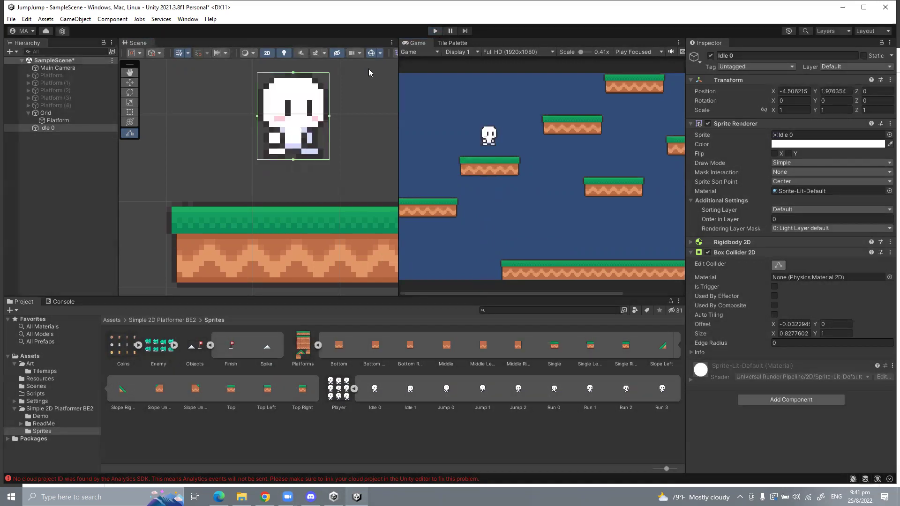
left_click(65, 120)
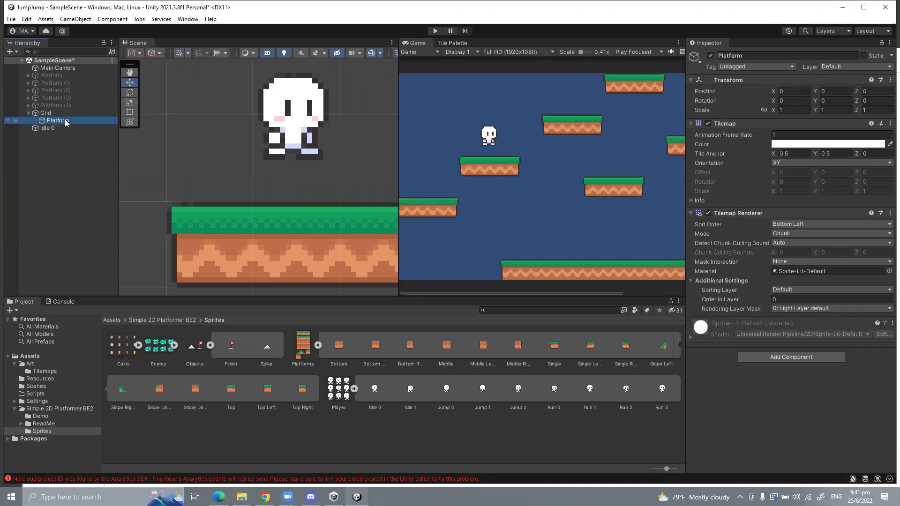
Step: Add a Tilemap Collider 2D to the Platform tilemap through the 'ti' component search
left_click(778, 357)
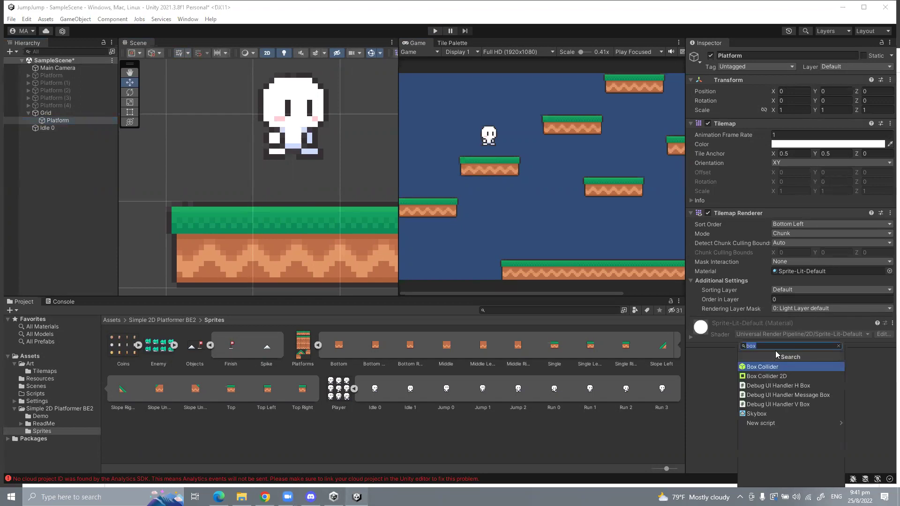
type("ti")
key("Down")
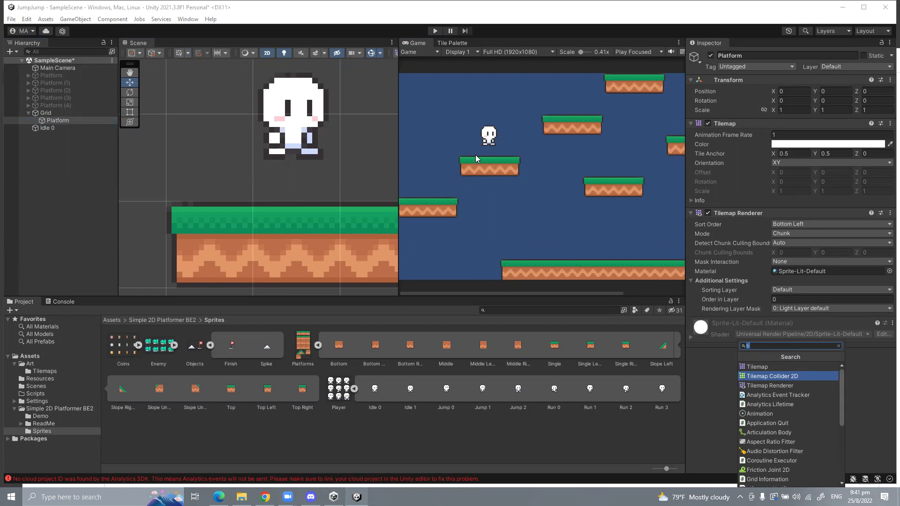
scroll(475, 154, "down", 1)
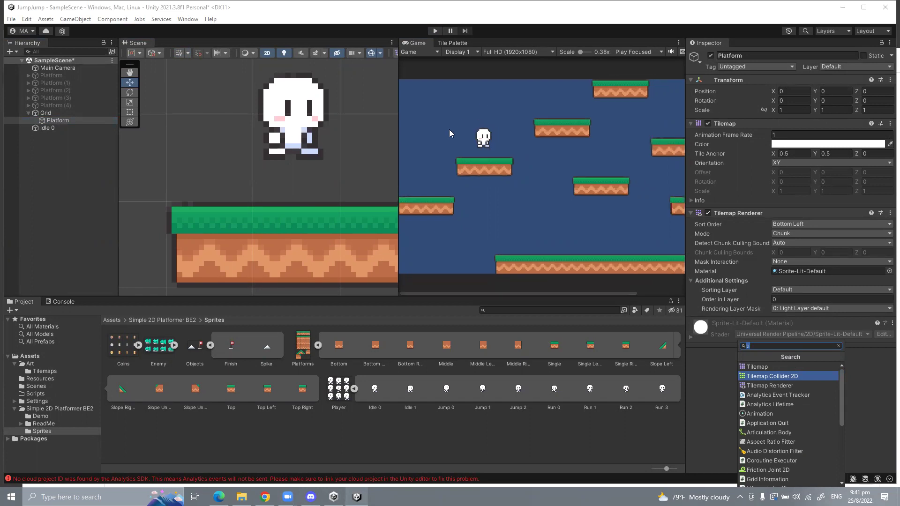
left_click(502, 205)
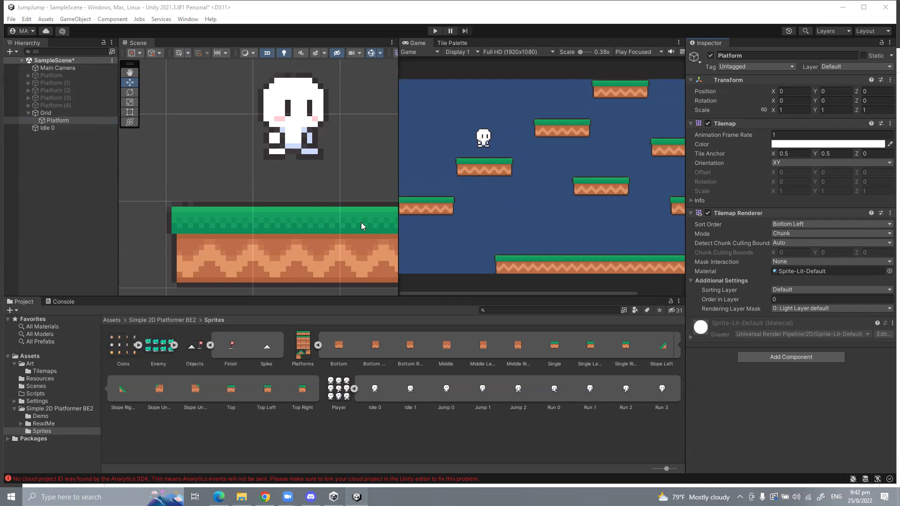
left_click(776, 356)
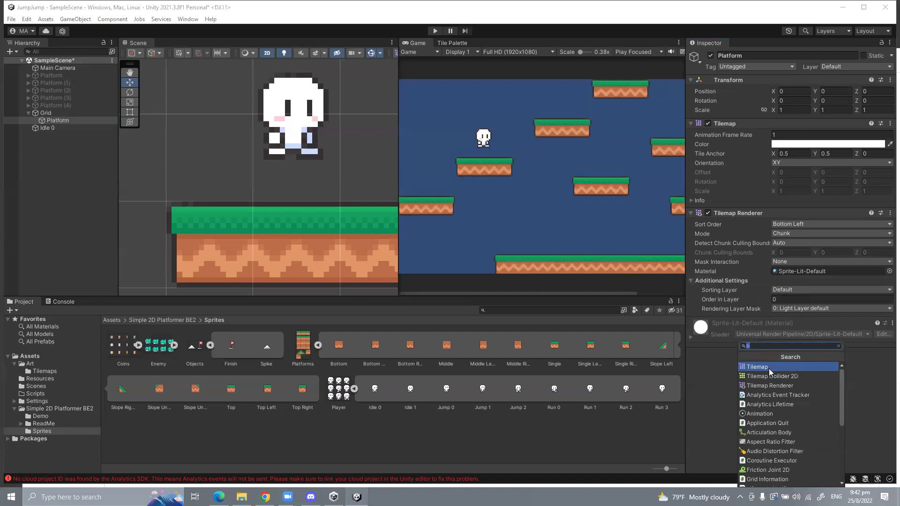
left_click(771, 375)
scroll(237, 180, "down", 5)
Step: Play-test the level to see the Idle 0 player land on a tile platform
scroll(249, 192, "down", 1)
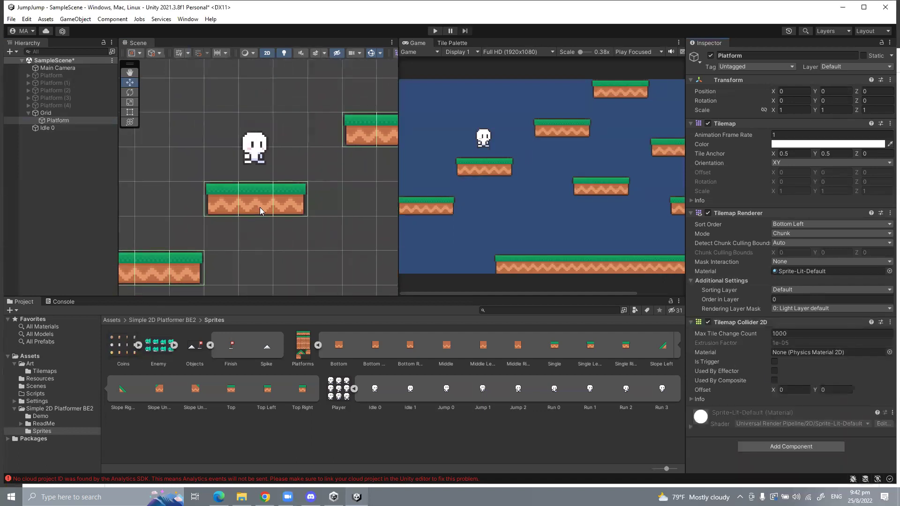
scroll(261, 207, "down", 4)
middle_click_drag(268, 229, 249, 203)
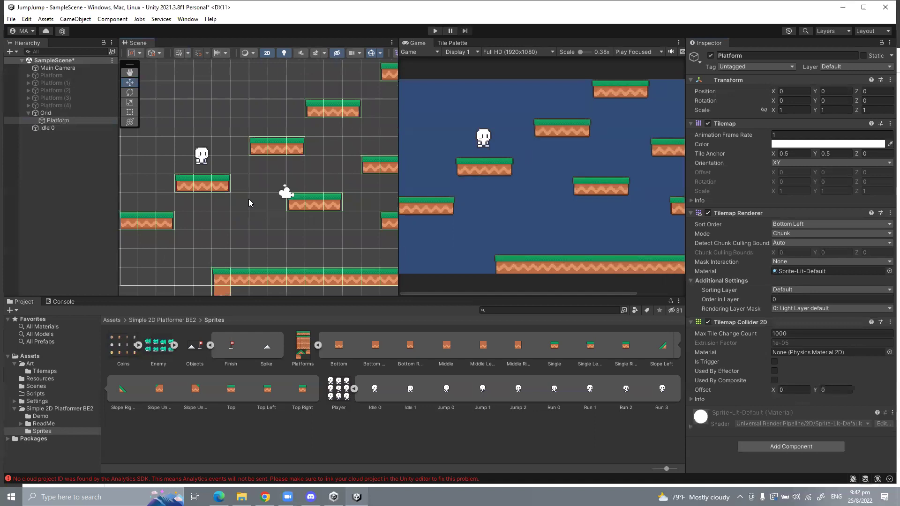
scroll(267, 156, "up", 8)
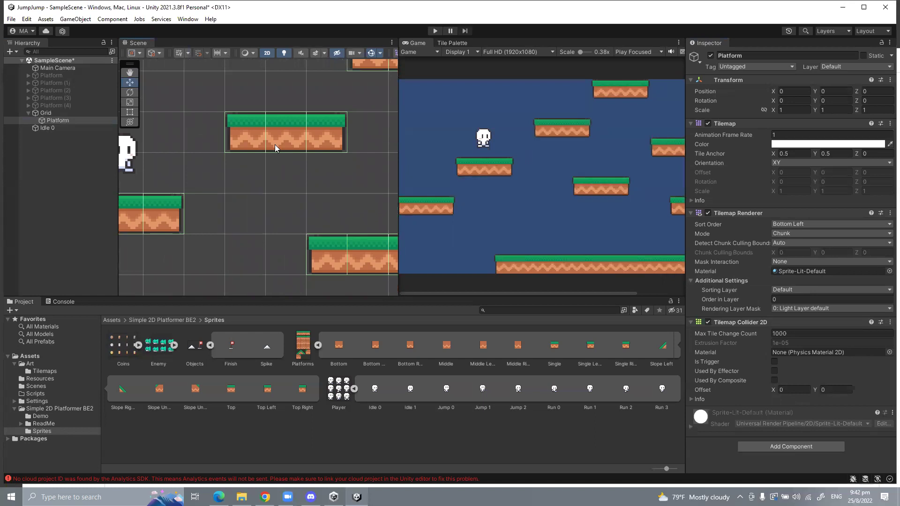
scroll(274, 144, "down", 3)
left_click(431, 29)
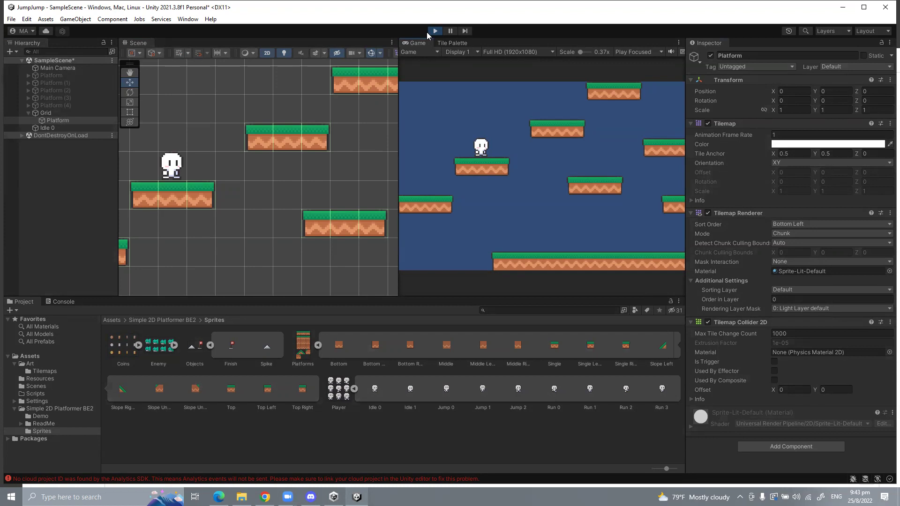
Step: Paint slope tiles onto two platforms during Play, then stop Play, discarding them
left_click(464, 43)
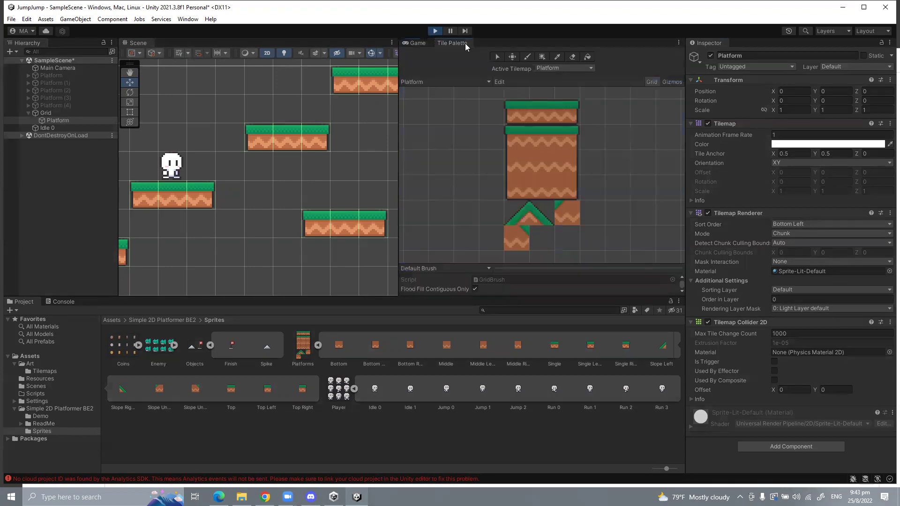
left_click(519, 213)
left_click(305, 102)
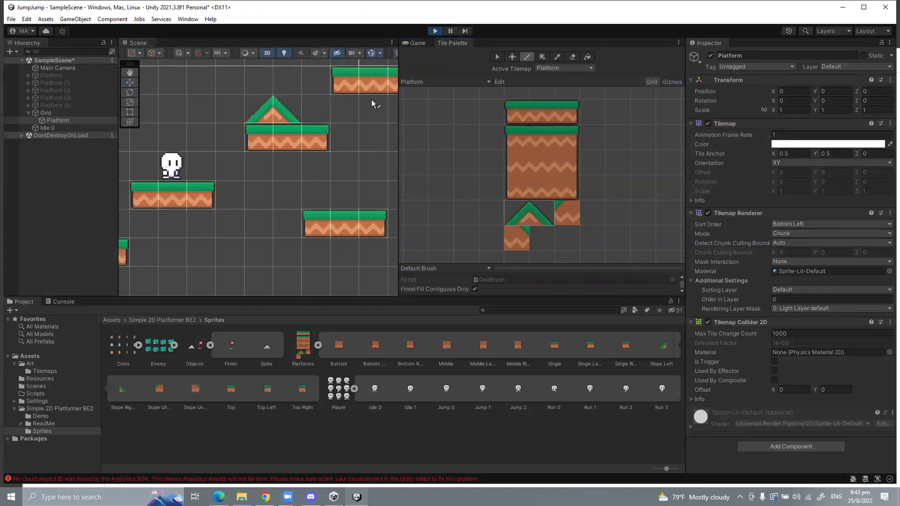
left_click(328, 193)
left_click(435, 31)
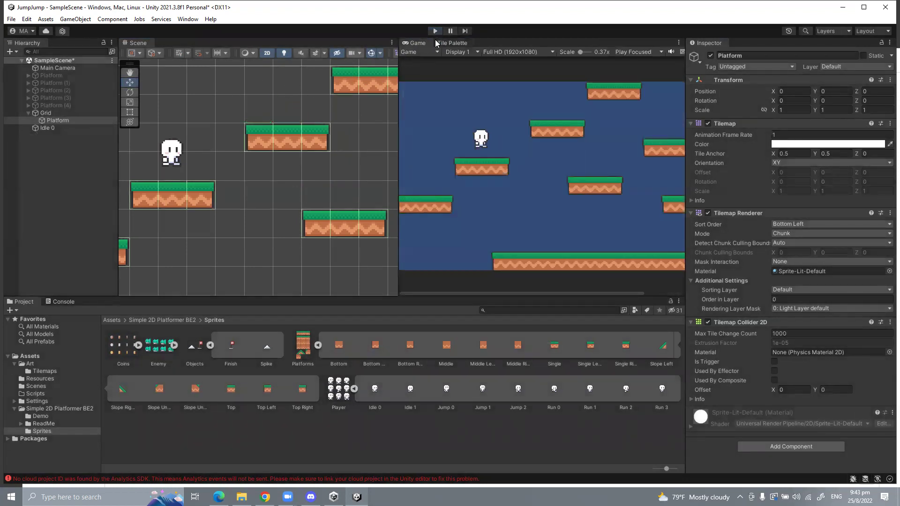
Step: Select the Platform tilemap and repaint slope tiles onto two platforms outside Play mode
left_click(450, 43)
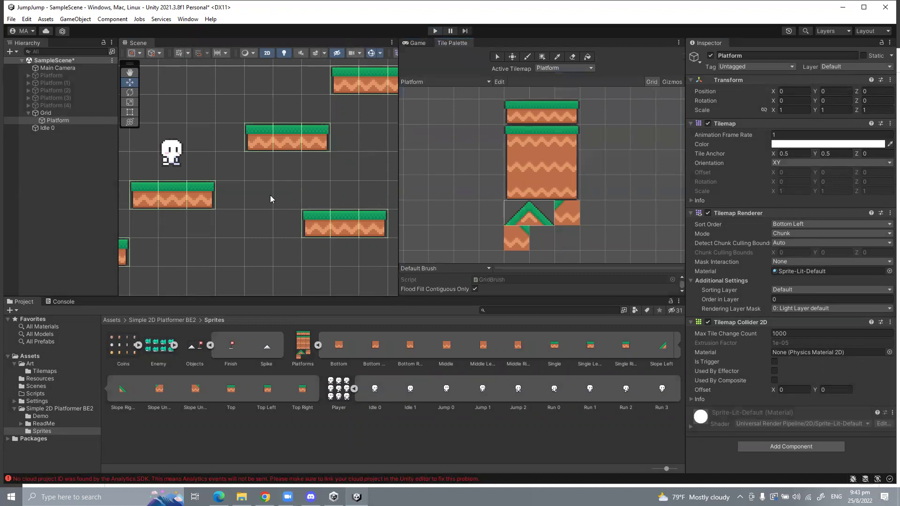
left_click(37, 128)
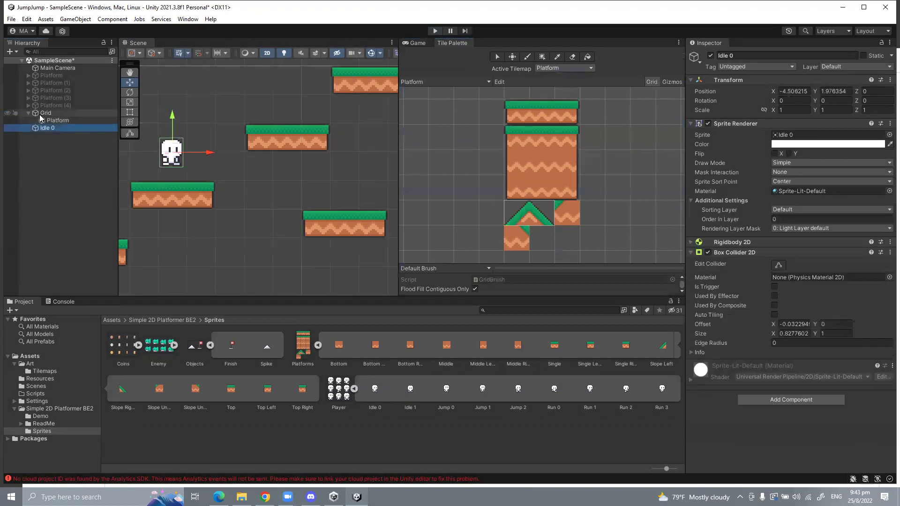
left_click(39, 112)
left_click(43, 119)
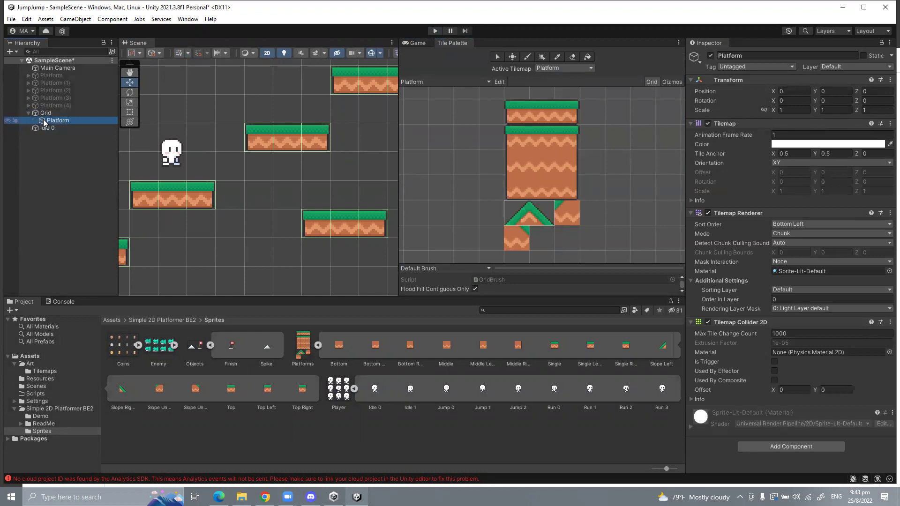
left_click(524, 210)
left_click(288, 113)
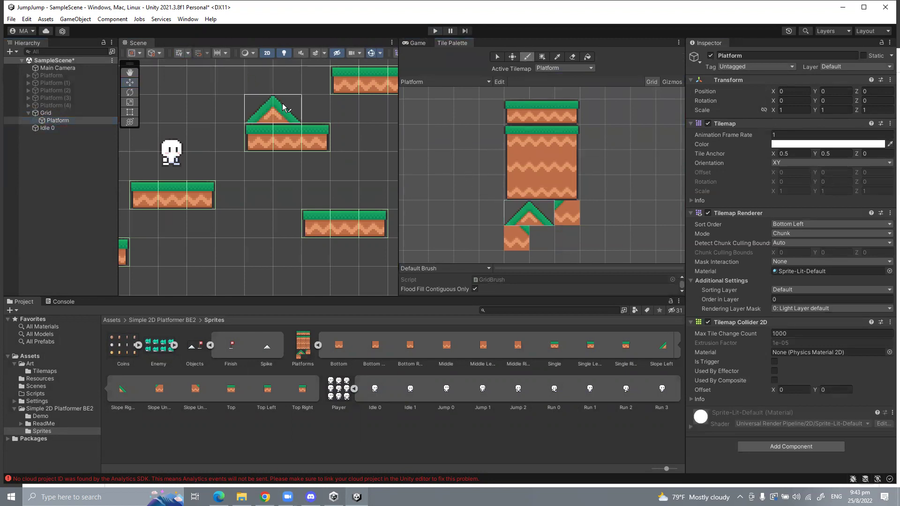
left_click(271, 204)
scroll(272, 206, "up", 1)
scroll(277, 206, "up", 3)
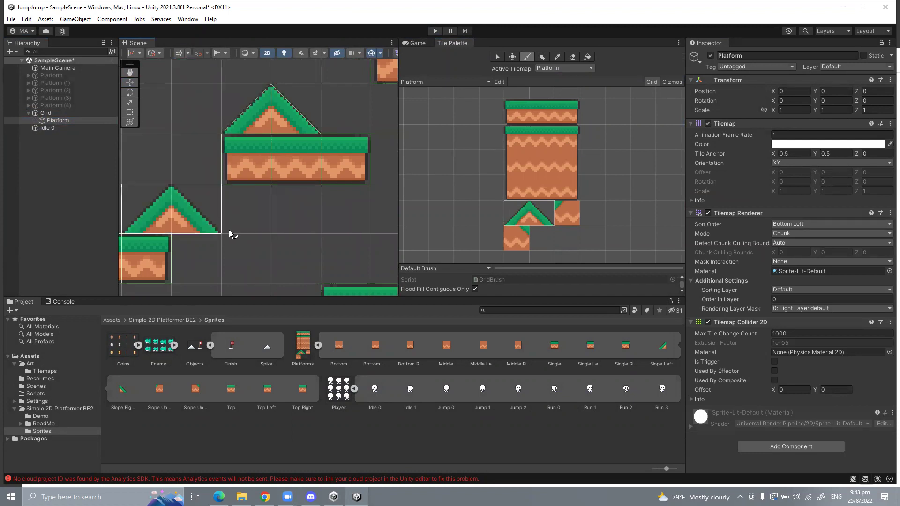
left_click(497, 56)
scroll(287, 101, "up", 2)
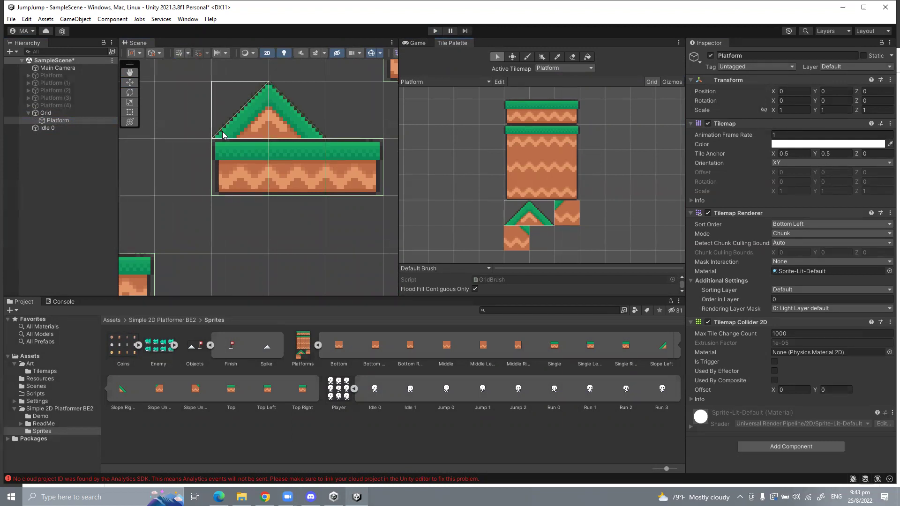
scroll(222, 135, "down", 4)
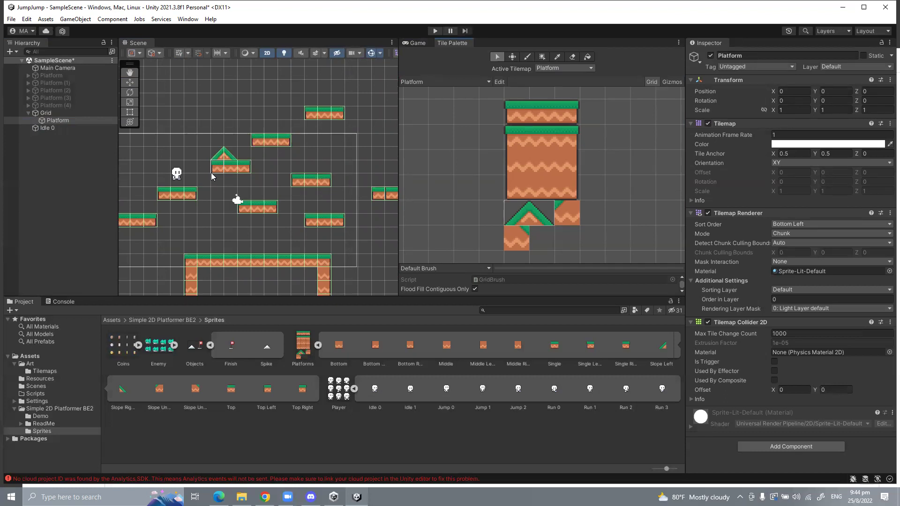
Step: Switch to Google Slides and move past the Helpful Resources slides to the closing slide
key("alt+Tab")
scroll(80, 293, "down", 4)
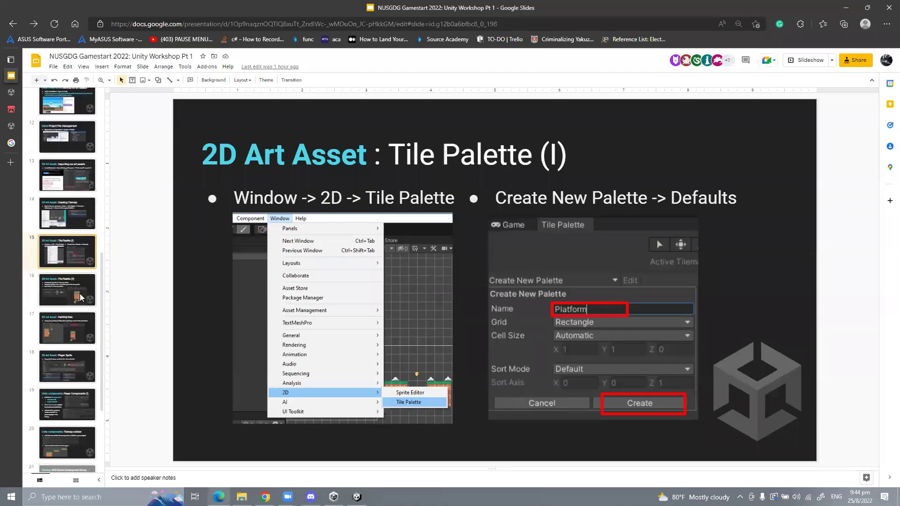
left_click(67, 375)
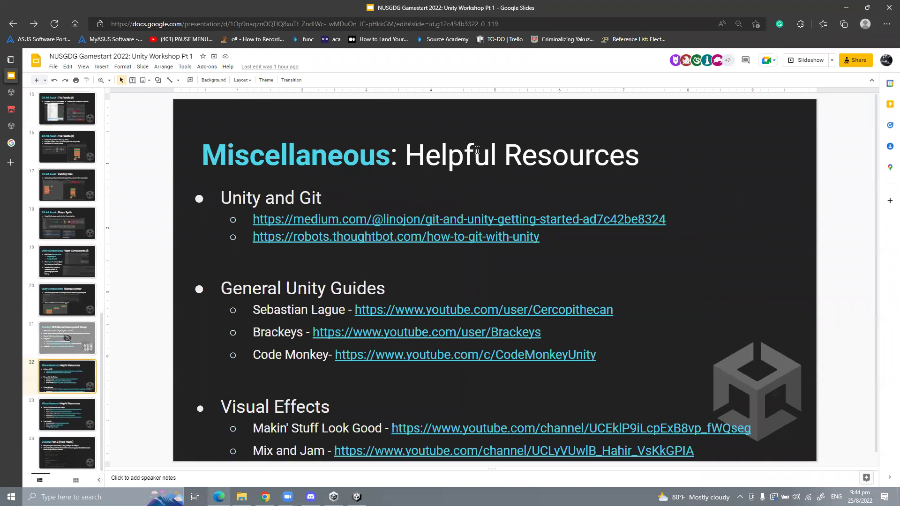
key("Down")
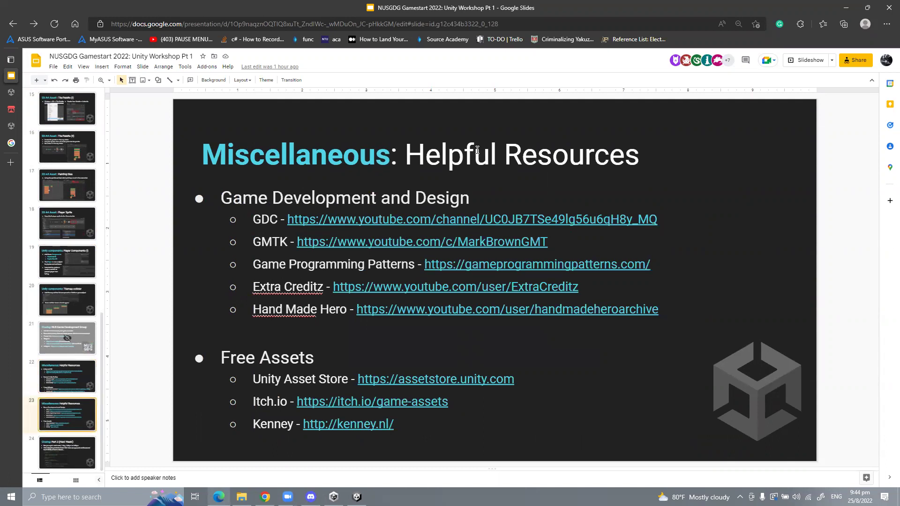
key("Up")
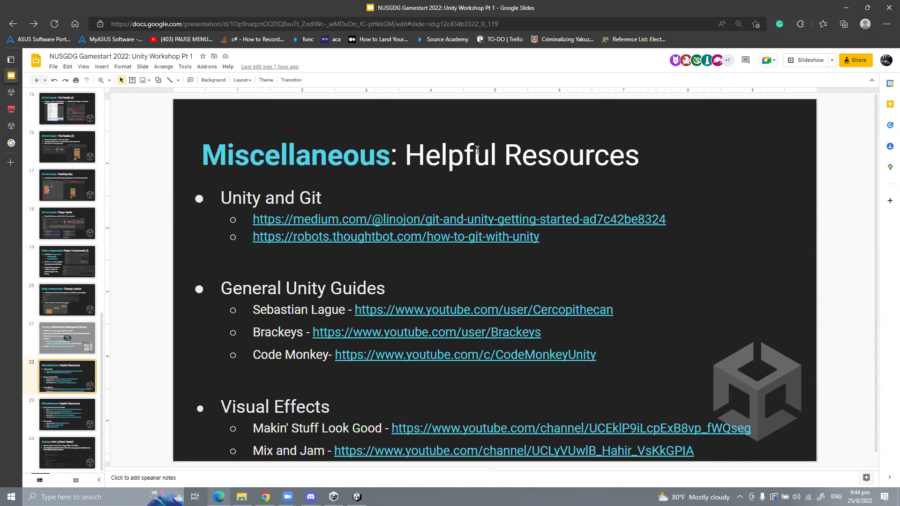
key("Down")
key("Down")
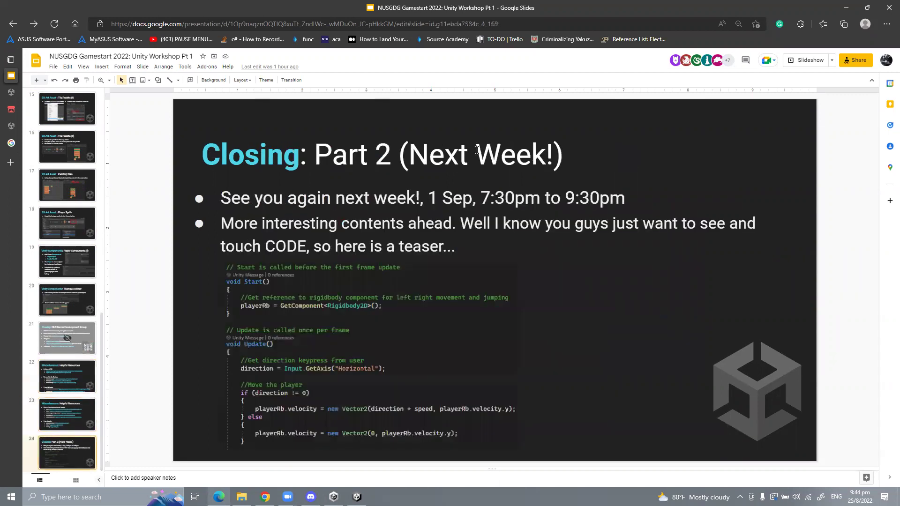